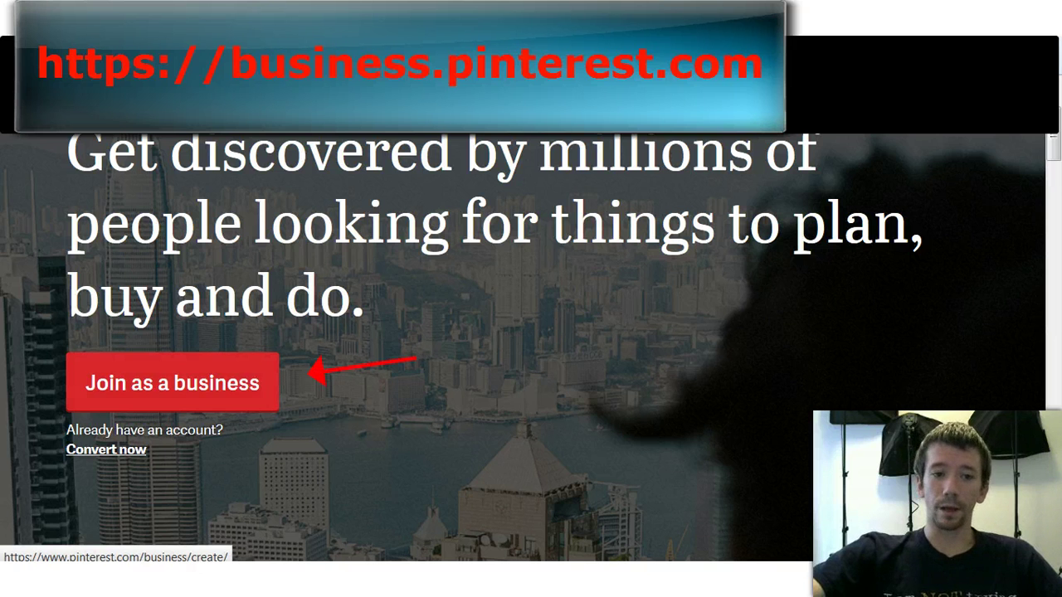
Step: Start a business account sign-up with Online Marketplace as the business type
left_click(103, 385)
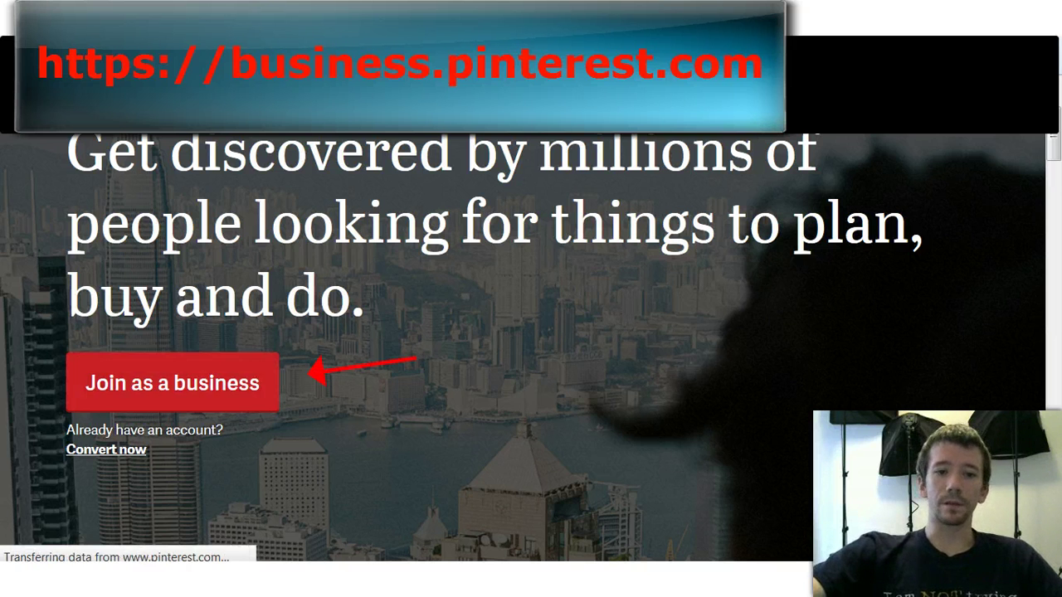
left_click(510, 229)
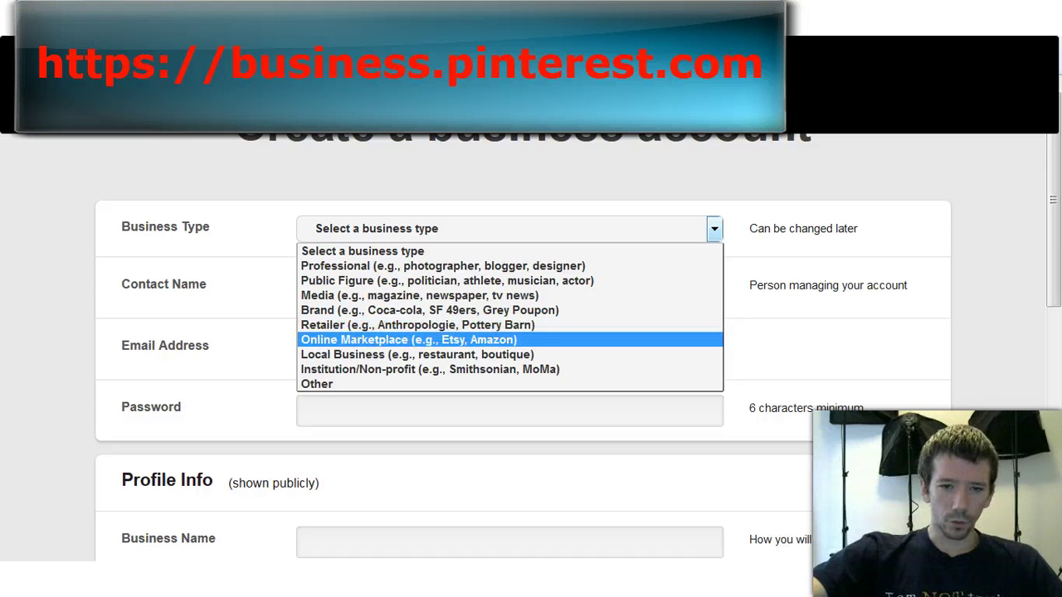
key("Return")
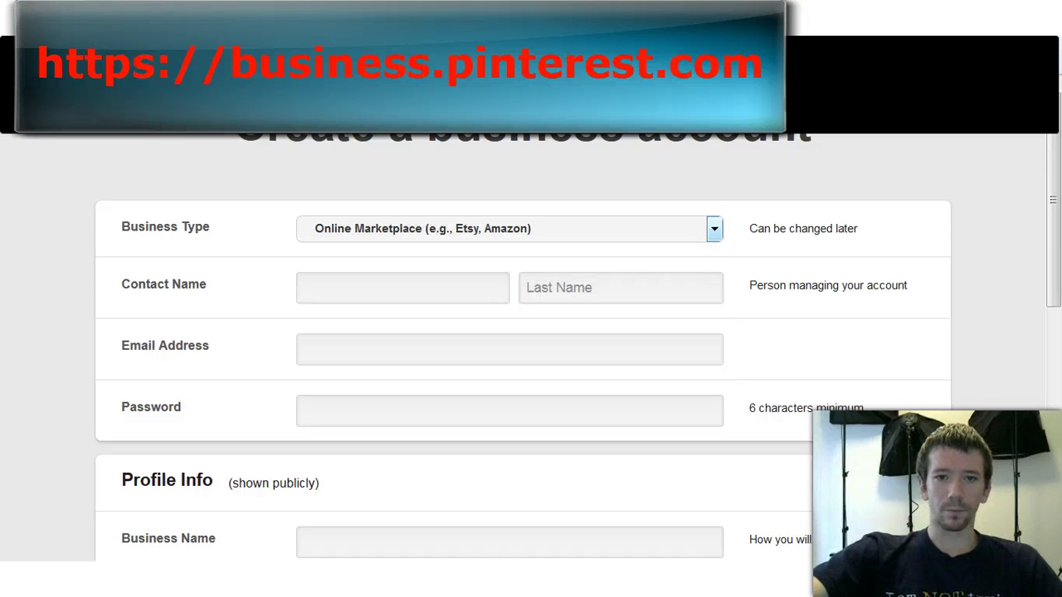
Step: Fill in the contact's first and last name, e-mail address and account password
key("Tab")
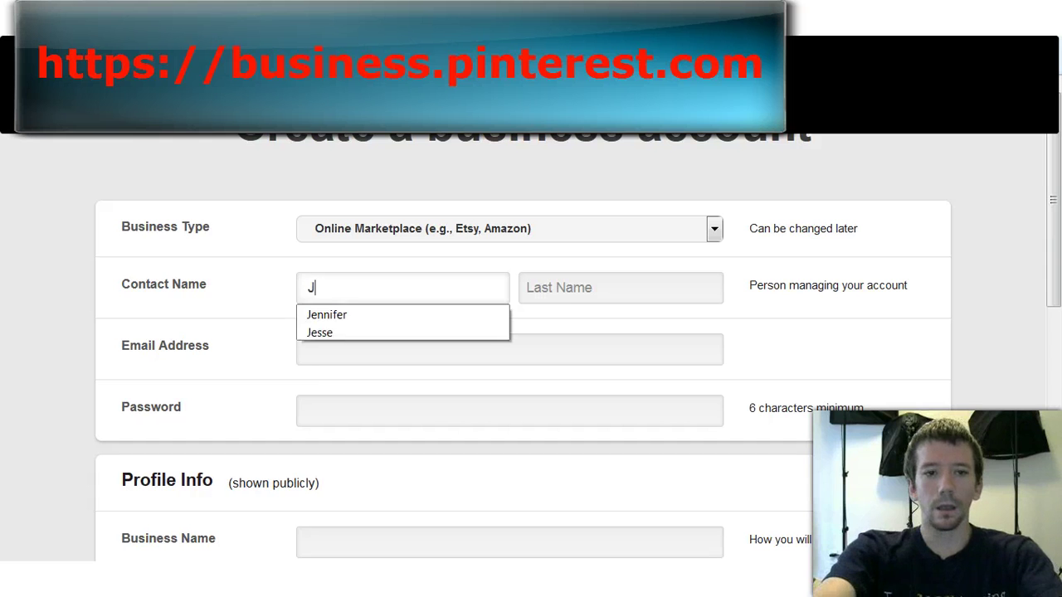
key("Tab")
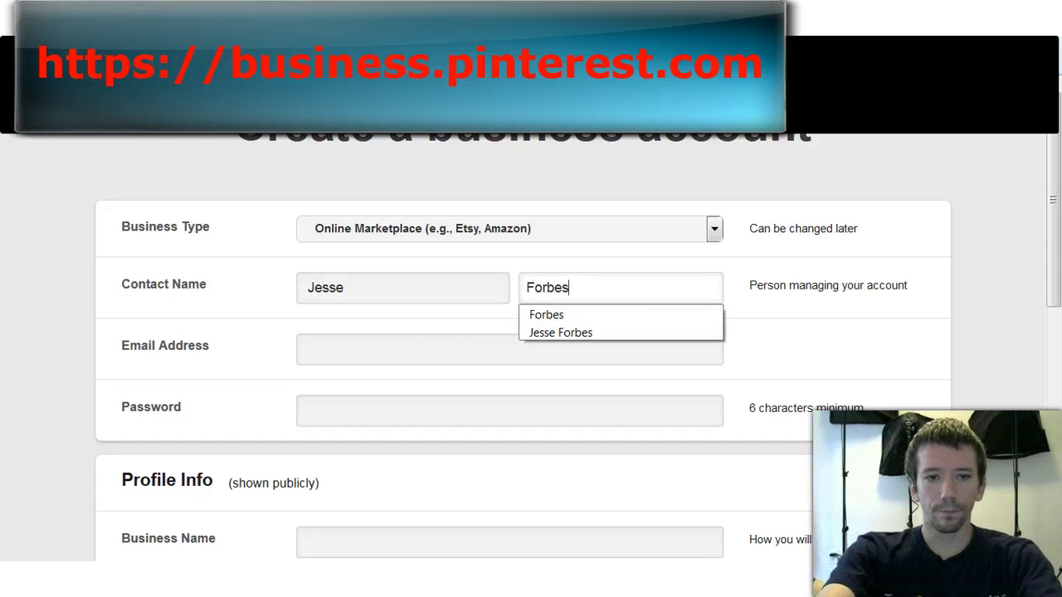
key("Tab")
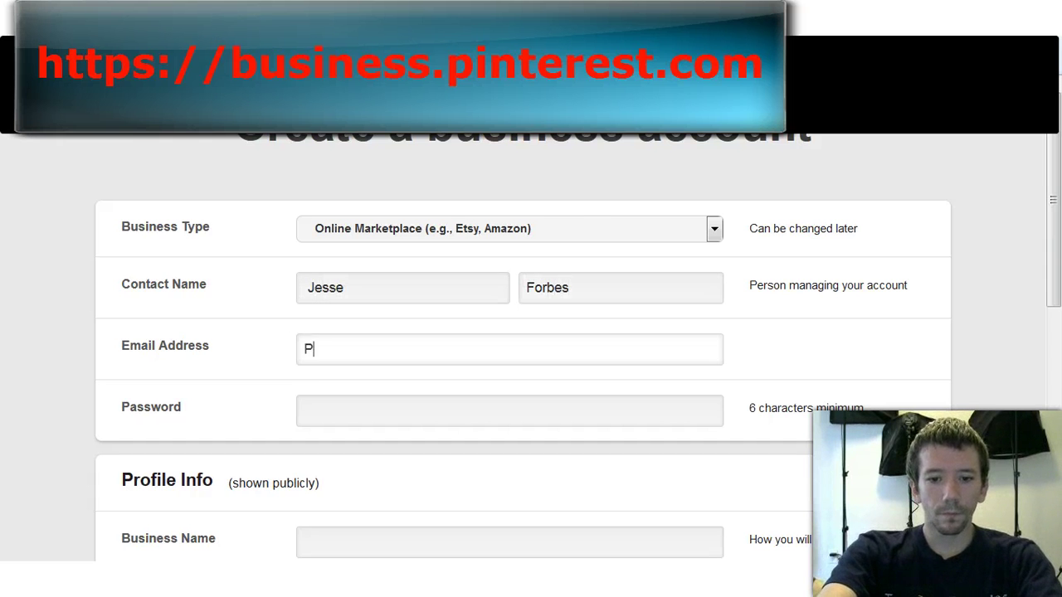
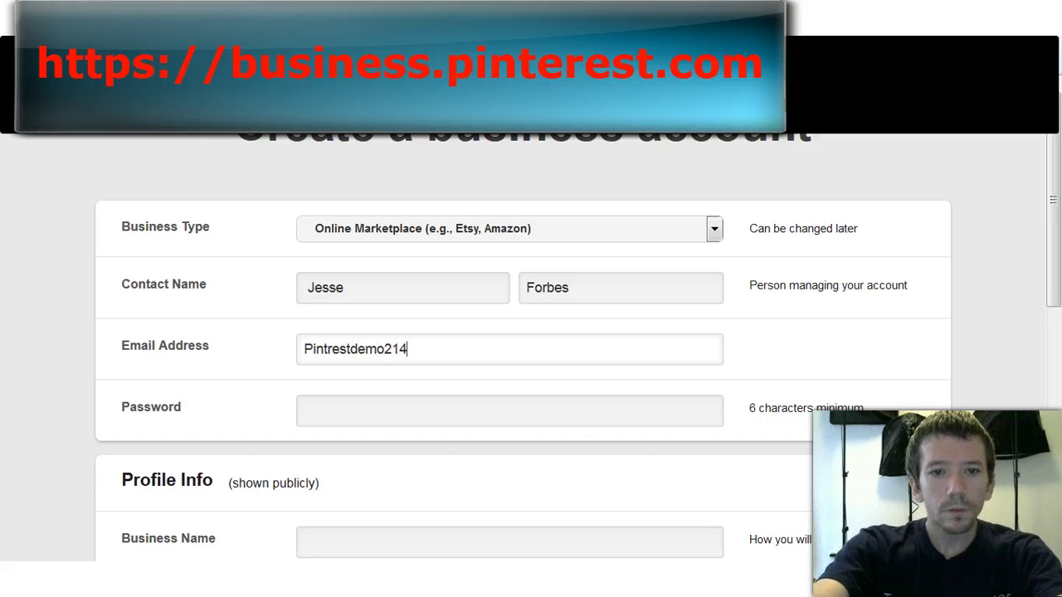
key("Tab")
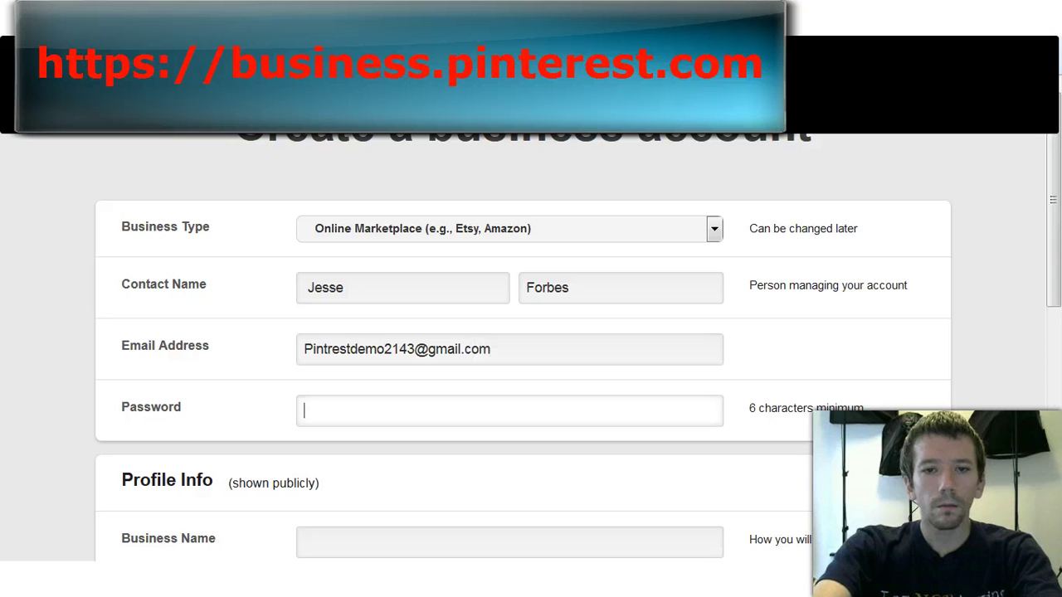
type("••••••••••••")
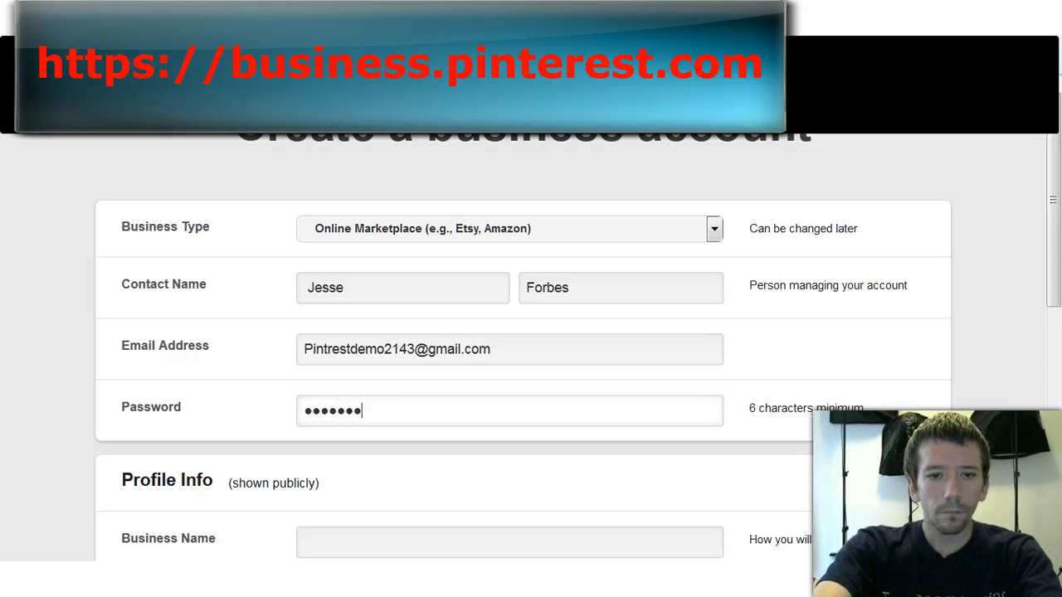
Step: Enter business name 'My Closet', a username, and About text 'We have a passion for fashion!'
scroll(531, 349, "down", 1)
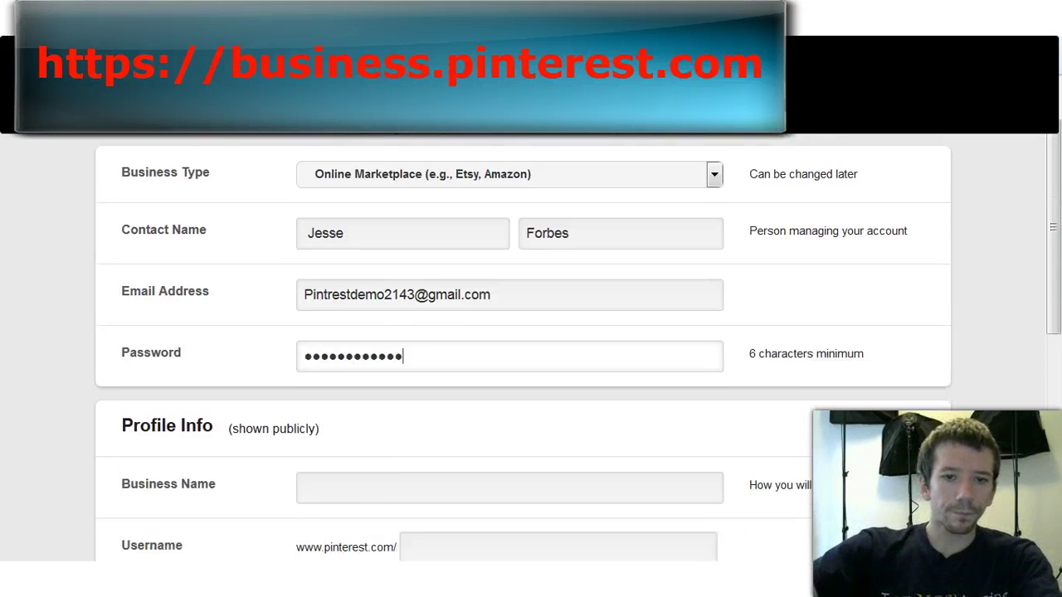
key("Tab")
type("My Cl")
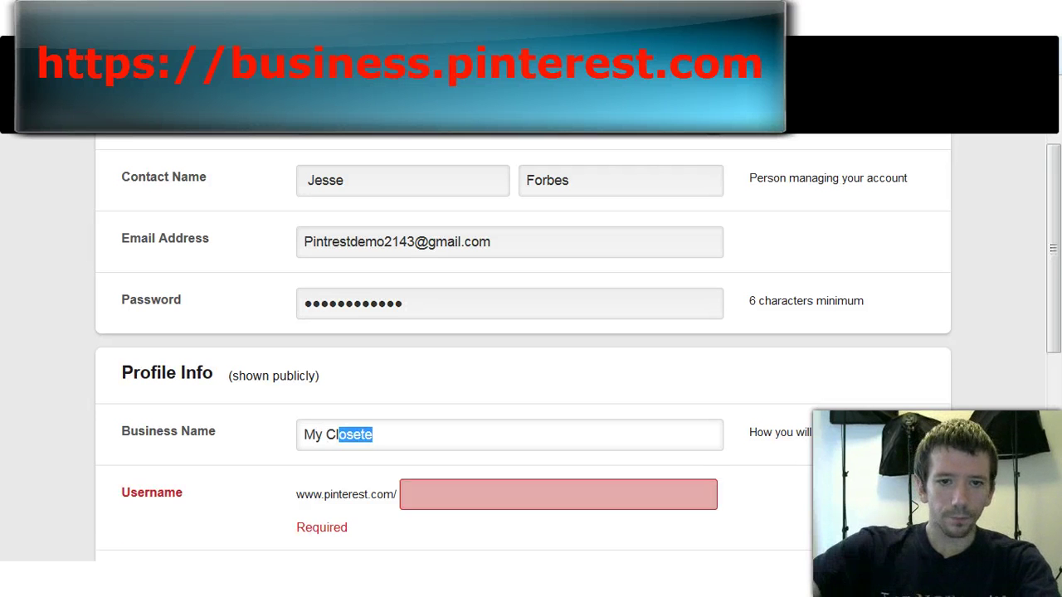
key("BackSpace")
type("oset")
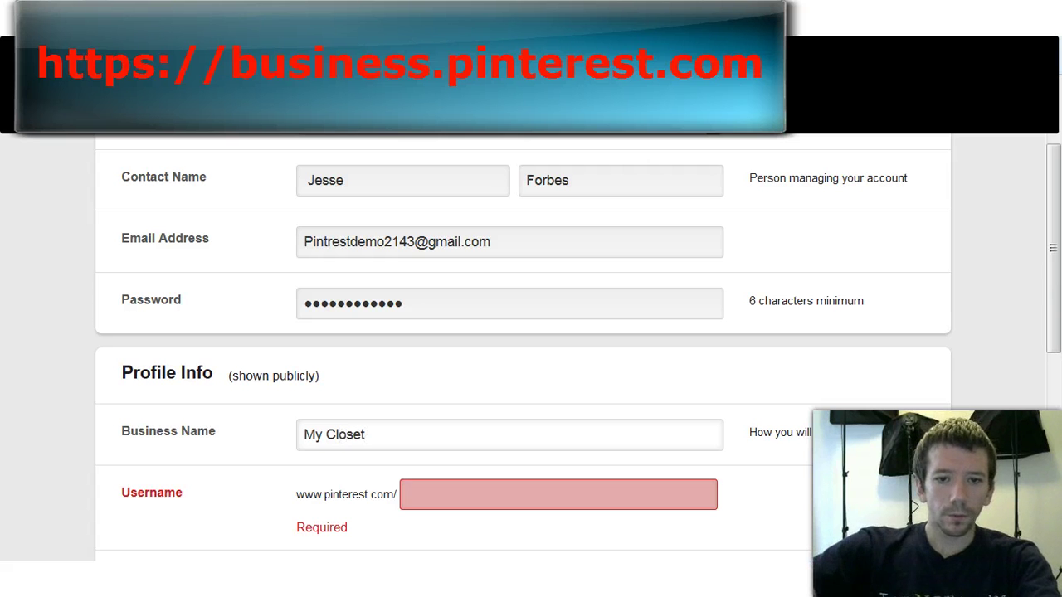
key("Tab")
type("Si")
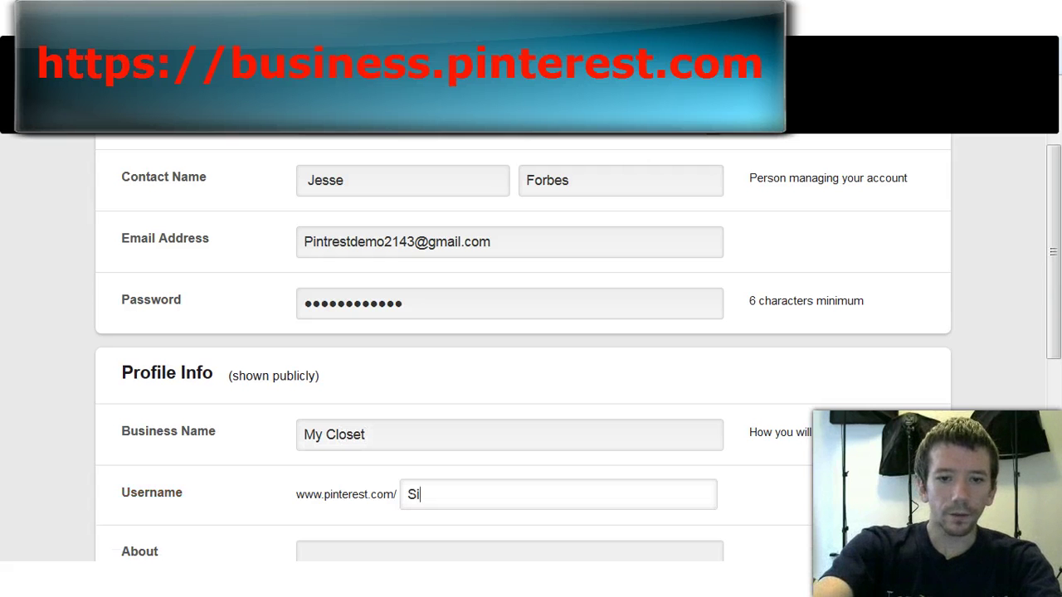
type("mplymycloset")
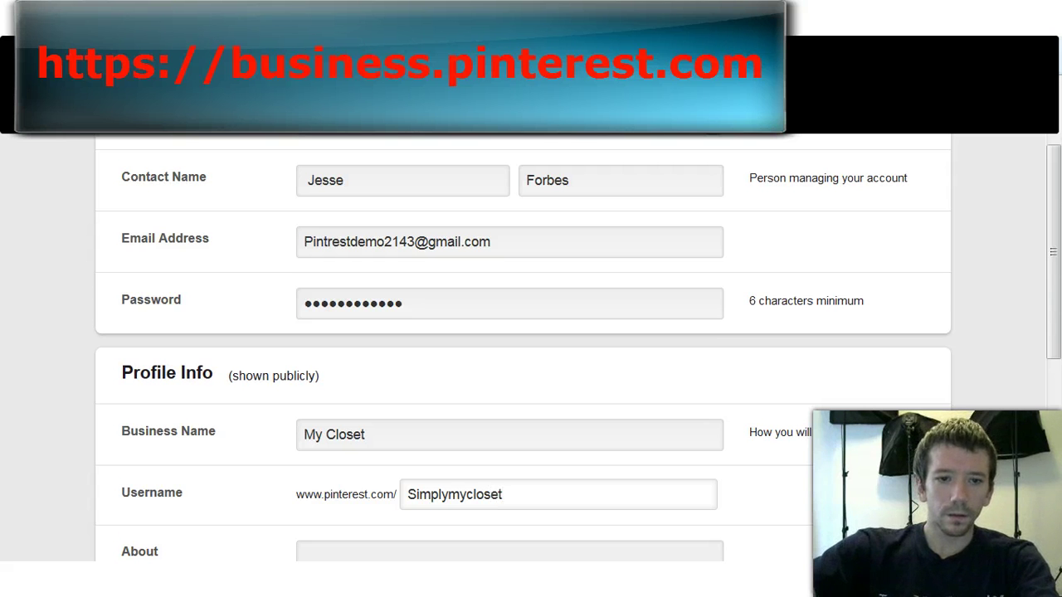
scroll(531, 349, "down", 2)
key("Tab")
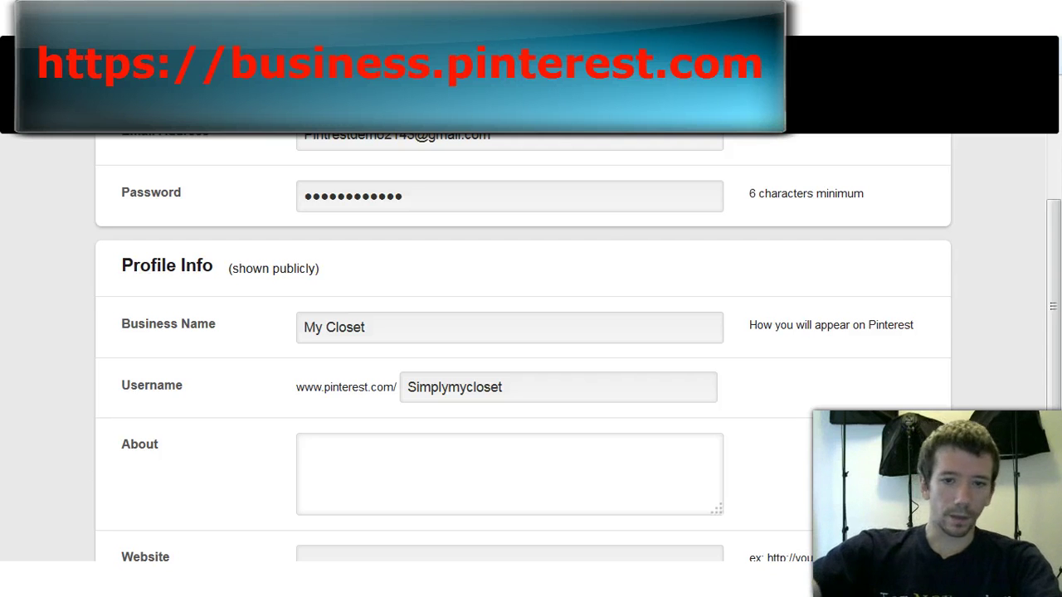
scroll(531, 349, "down", 1)
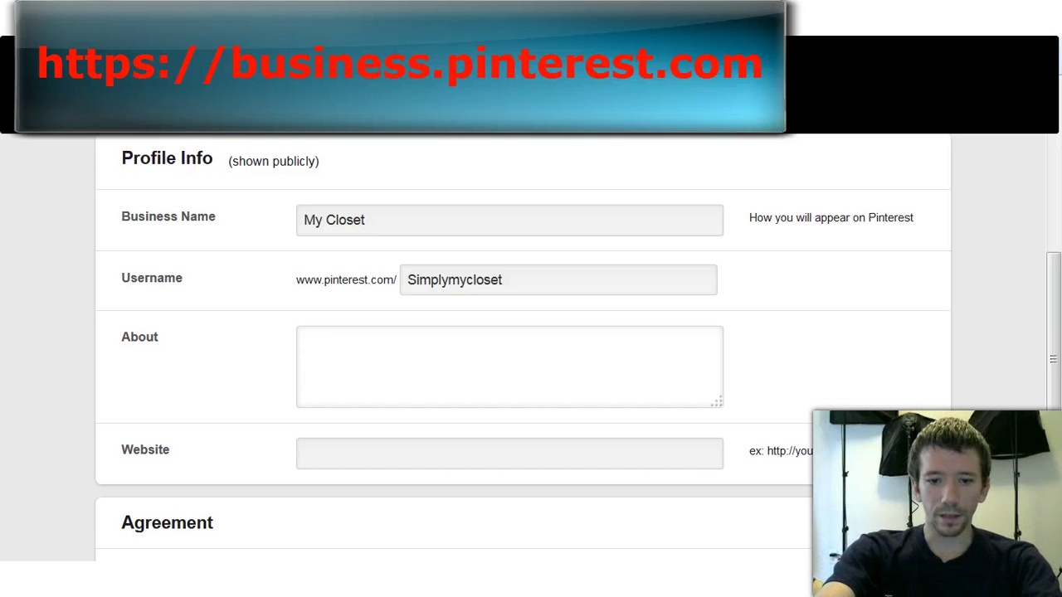
type("We ")
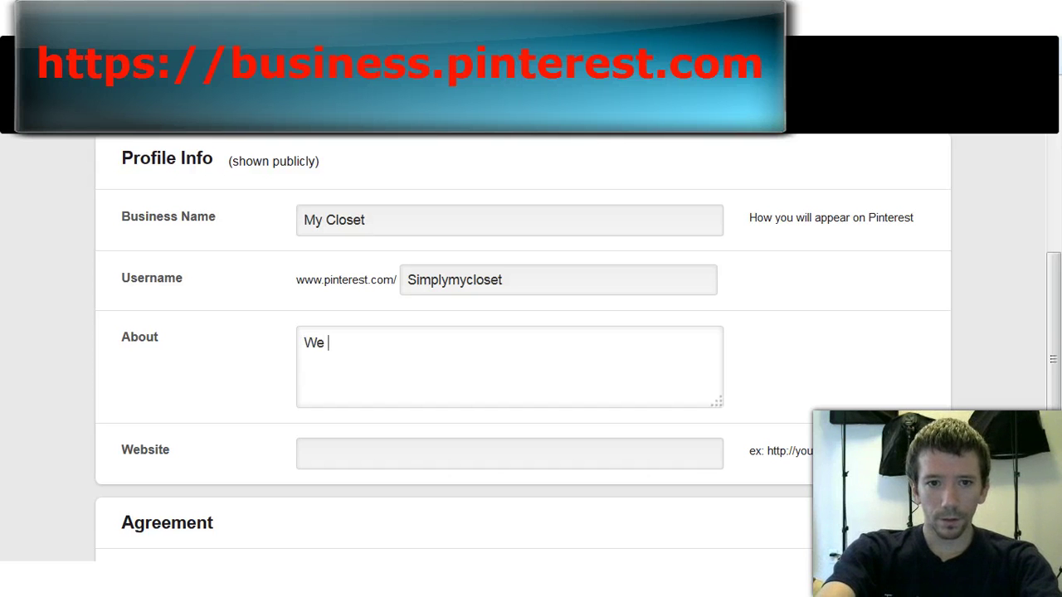
type("have a pas")
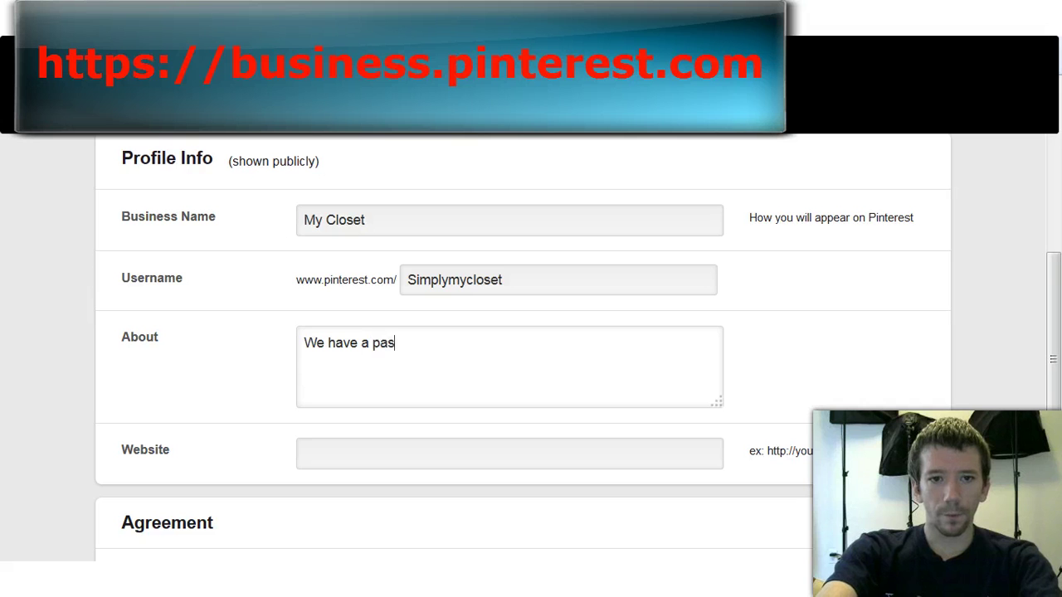
type("sion for fashion!")
Step: Enter stores.ebay.com/ as the website and accept the terms of service
scroll(523, 349, "down", 2)
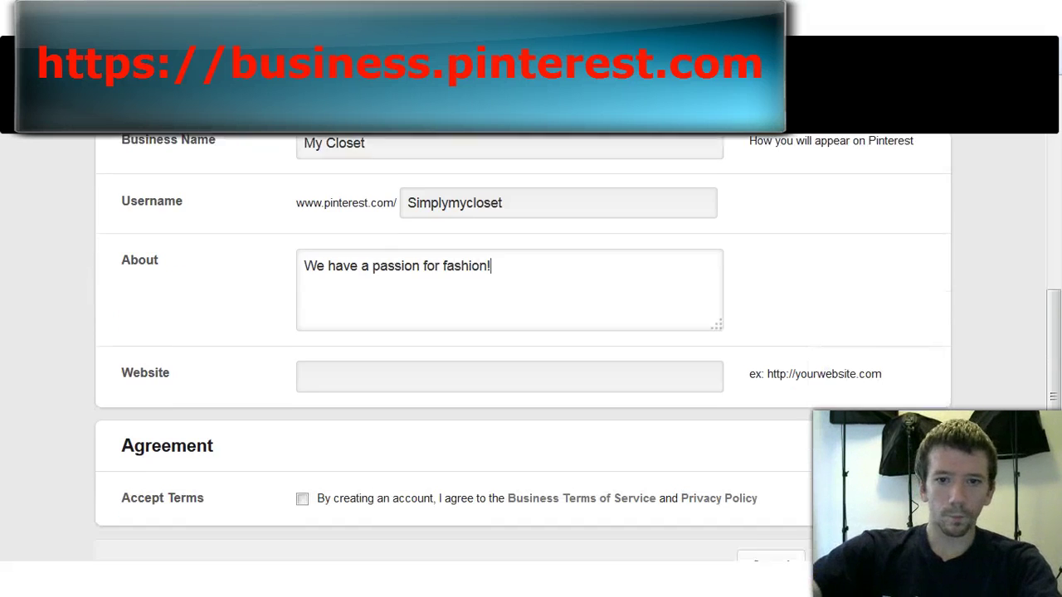
key("Tab")
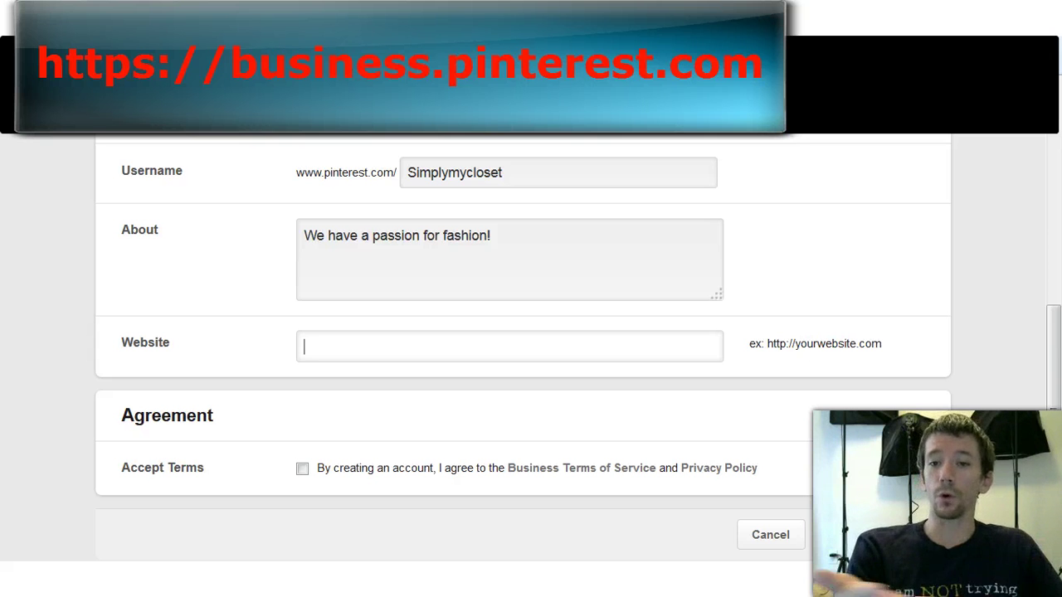
type("ebay.")
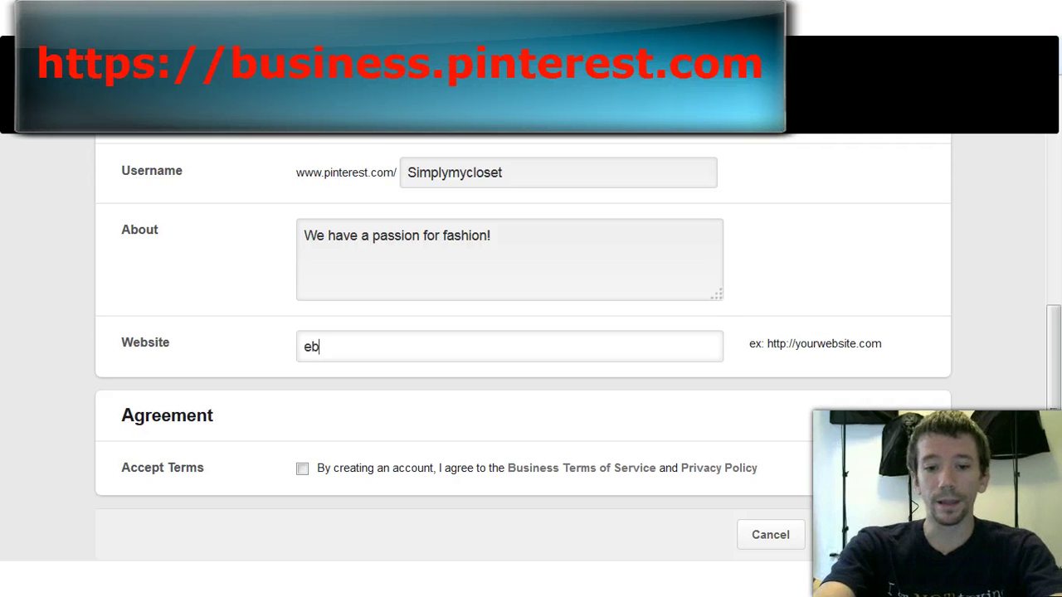
key("BackSpace")
key("BackSpace")
key("BackSpace")
key("BackSpace")
type("stores.ebay.com/")
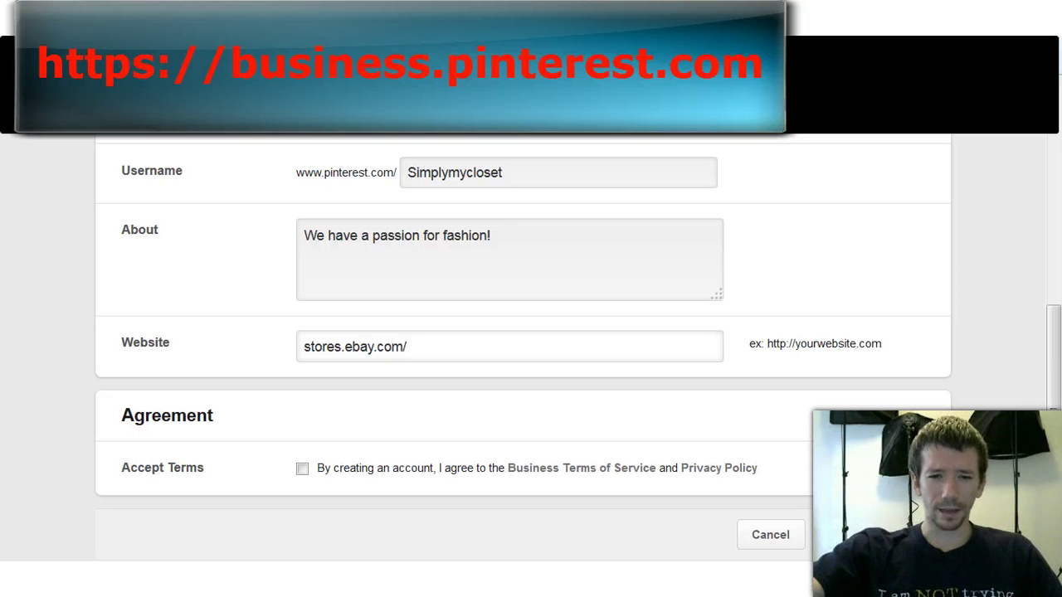
key("Tab")
scroll(531, 346, "down", 1)
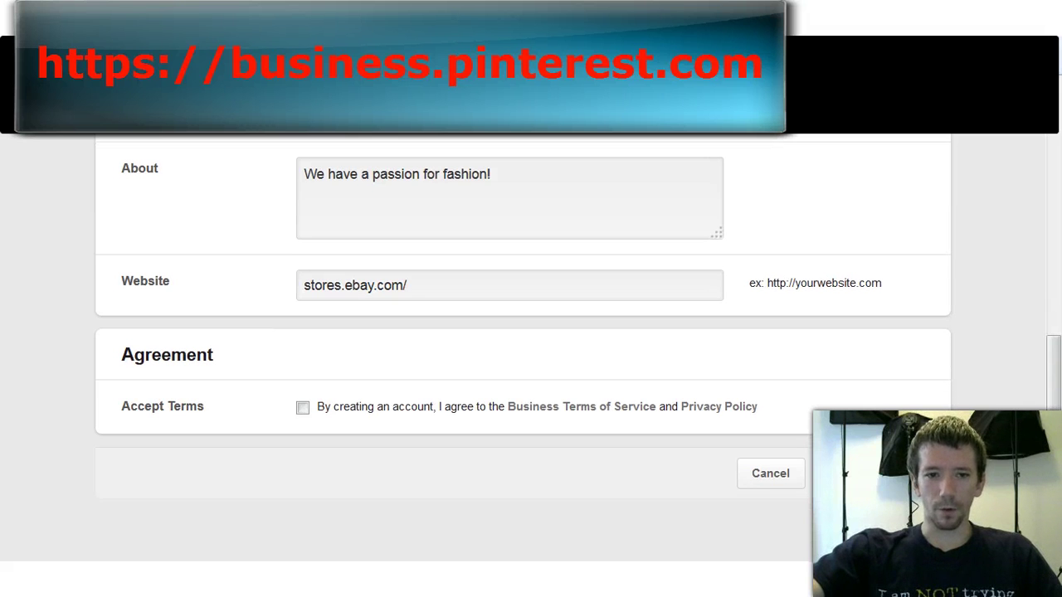
key("space")
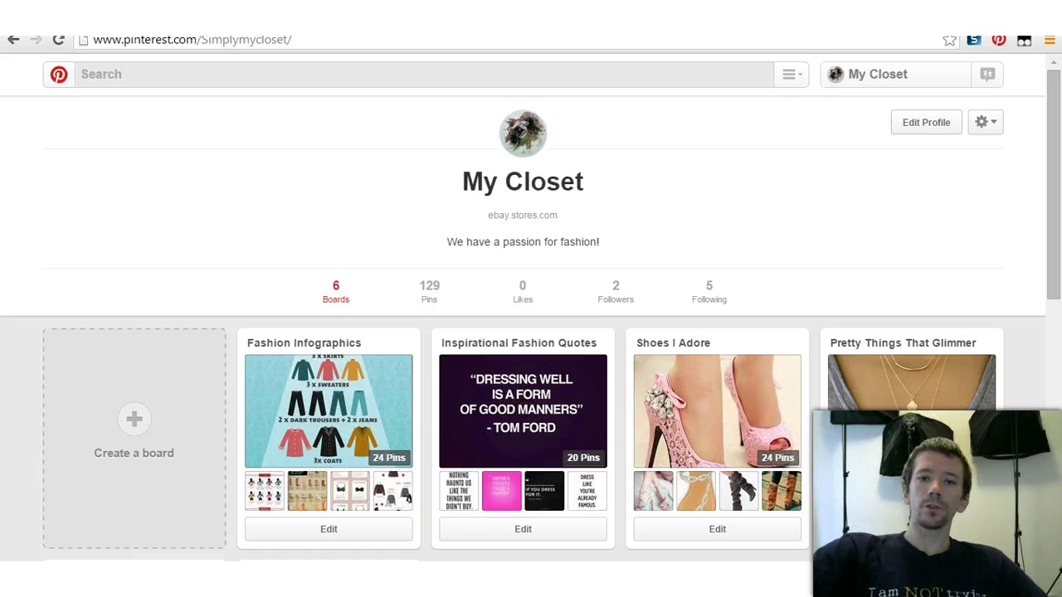
Step: Open Edit Profile on the My Closet profile page
left_click(926, 122)
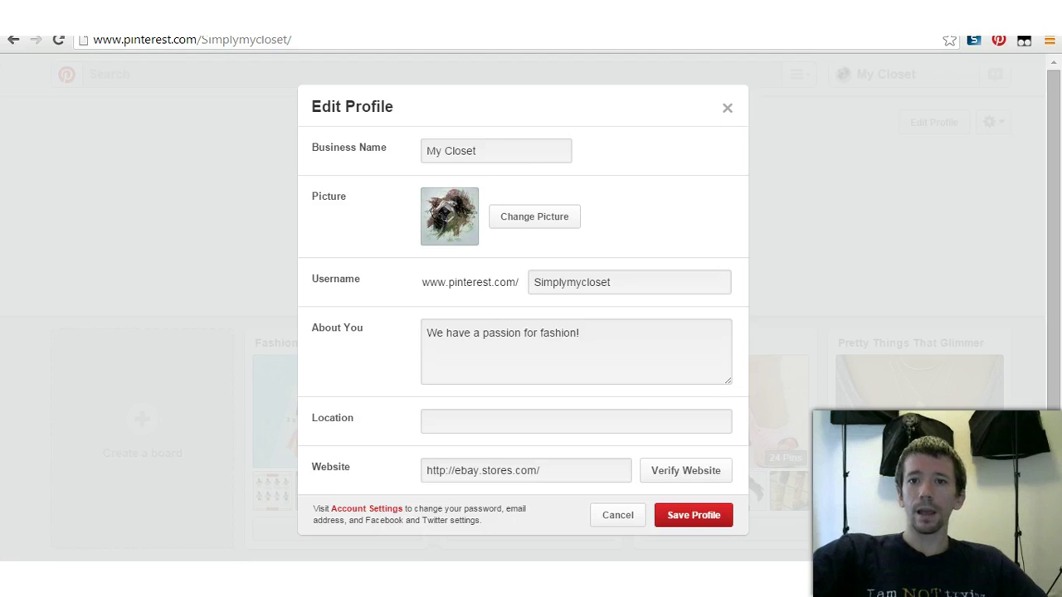
Step: Close the Edit Profile dialog without saving any changes
key("Escape")
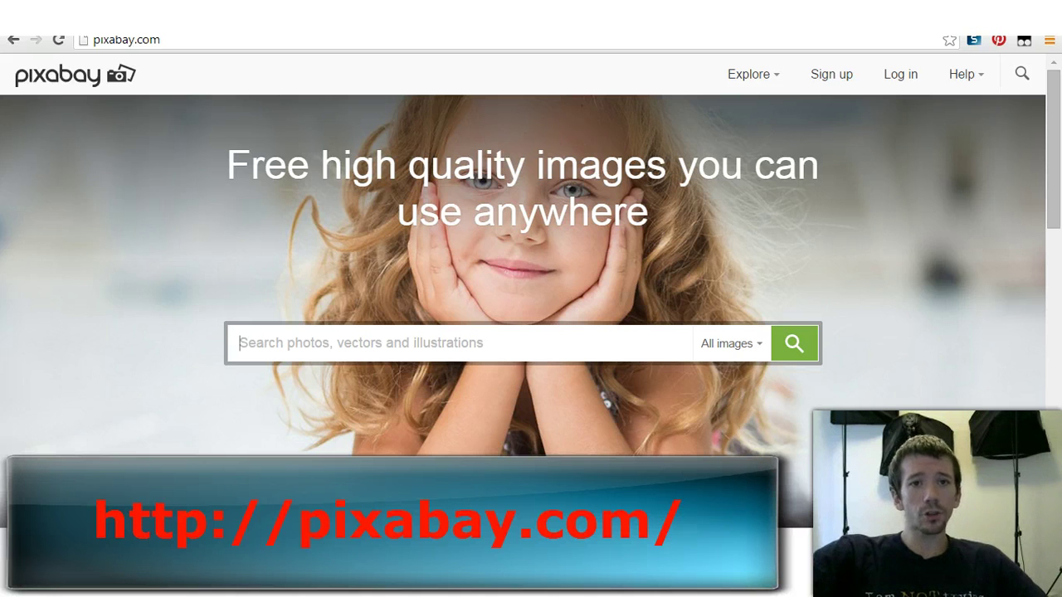
Step: In a new tab, search Google for 'fashion' and show the image results
key("ctrl+t")
type("google")
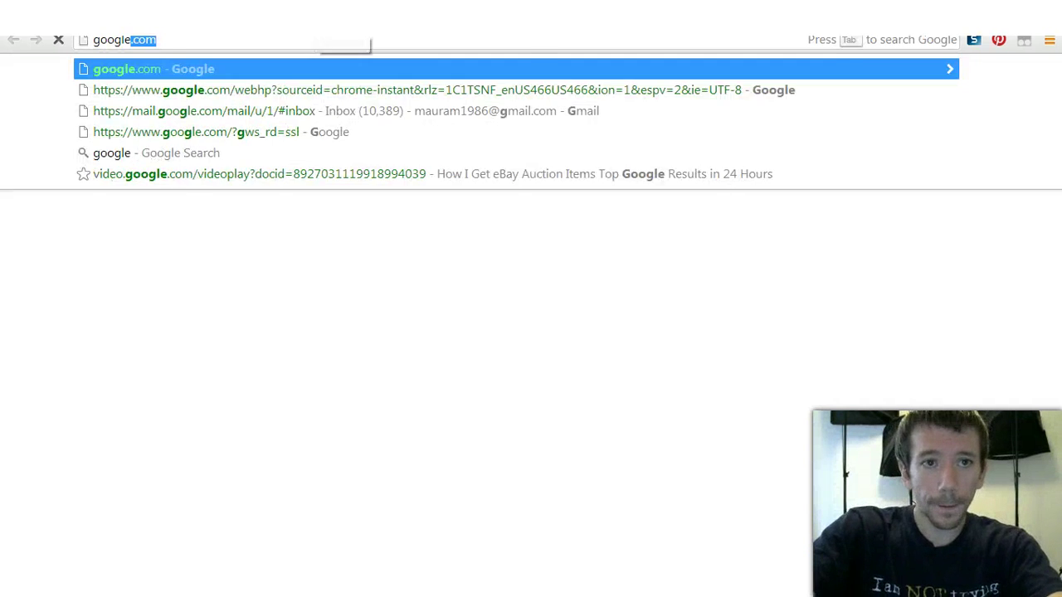
key("Return")
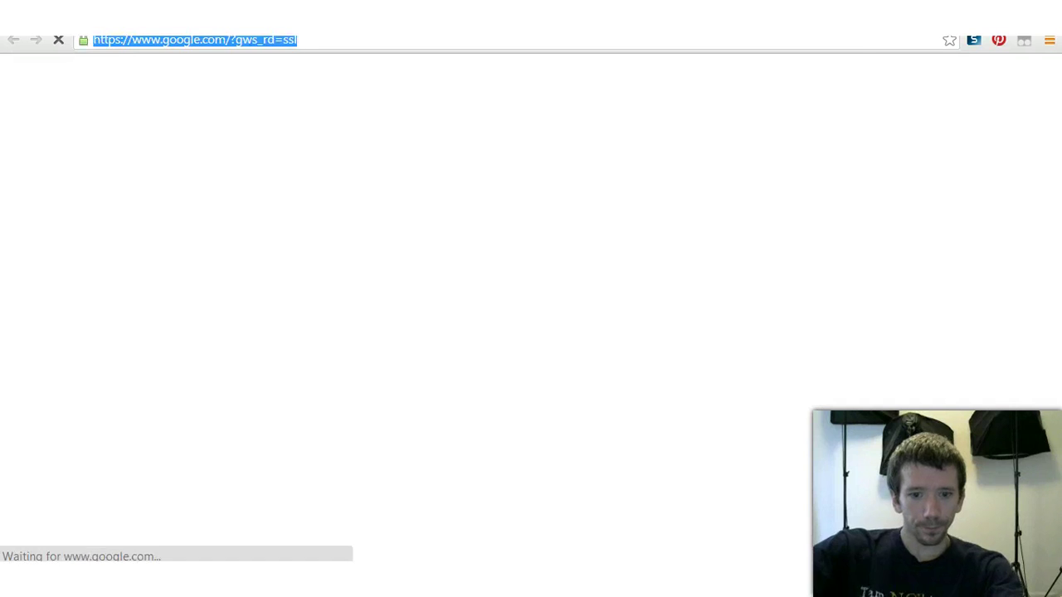
type("google.com")
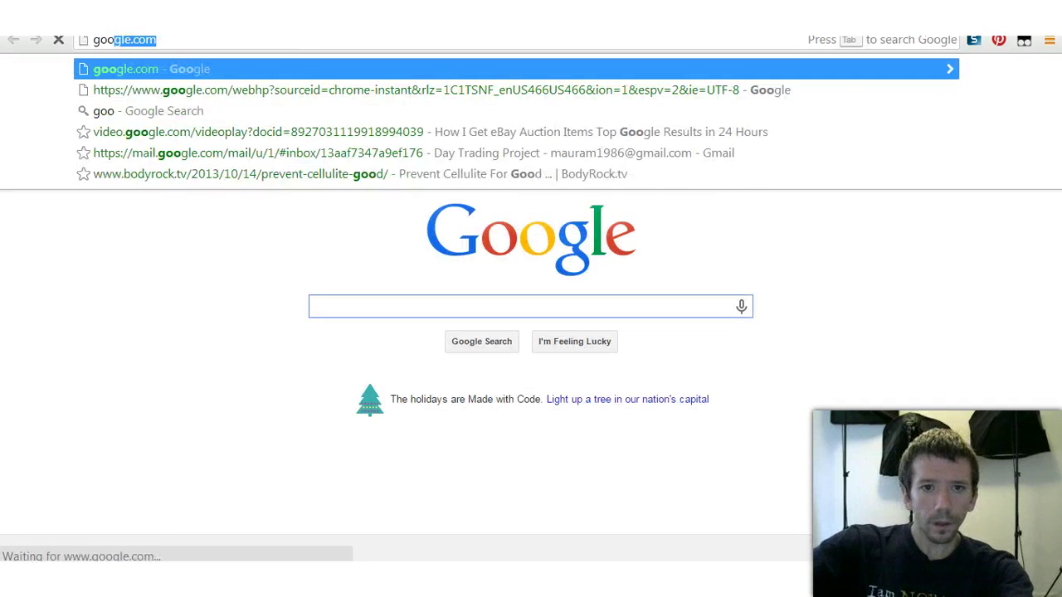
key("Return")
type("fashio")
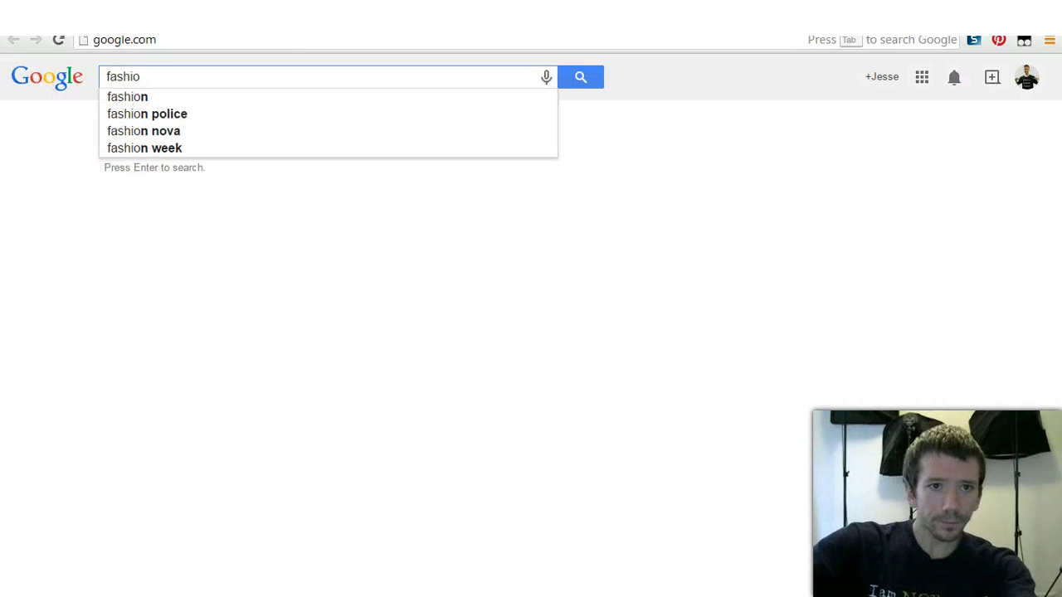
left_click(128, 98)
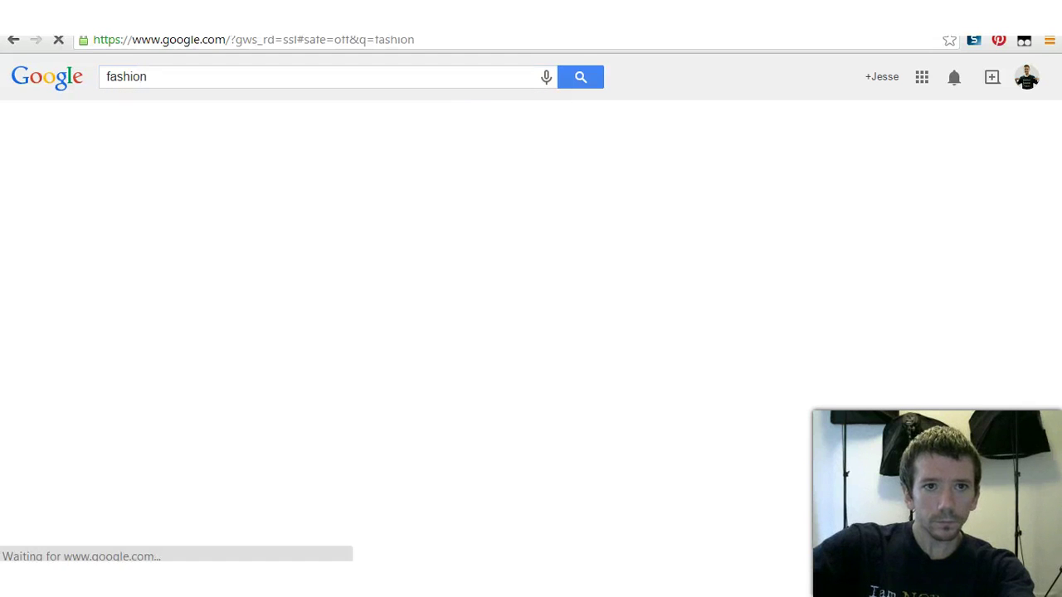
left_click(166, 121)
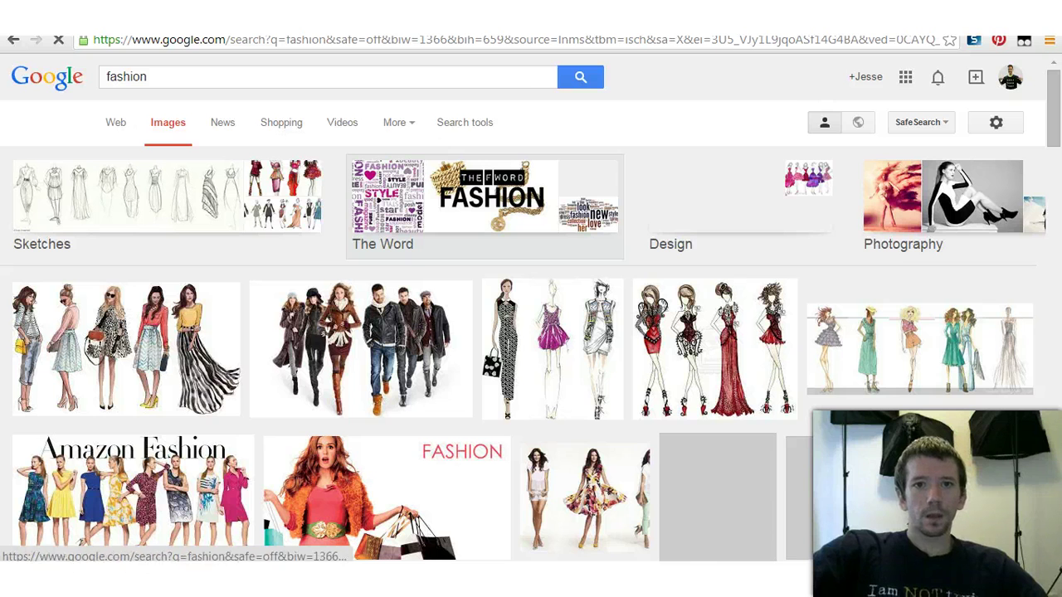
Step: Filter the fashion image results to 'Labeled for reuse with modification'
left_click(397, 122)
left_click(464, 122)
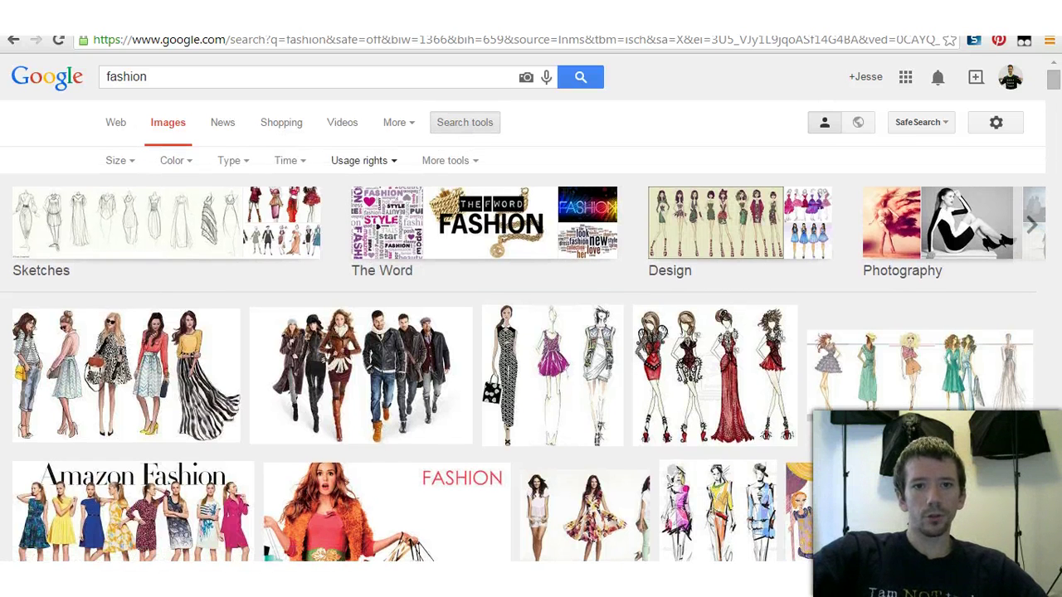
left_click(360, 160)
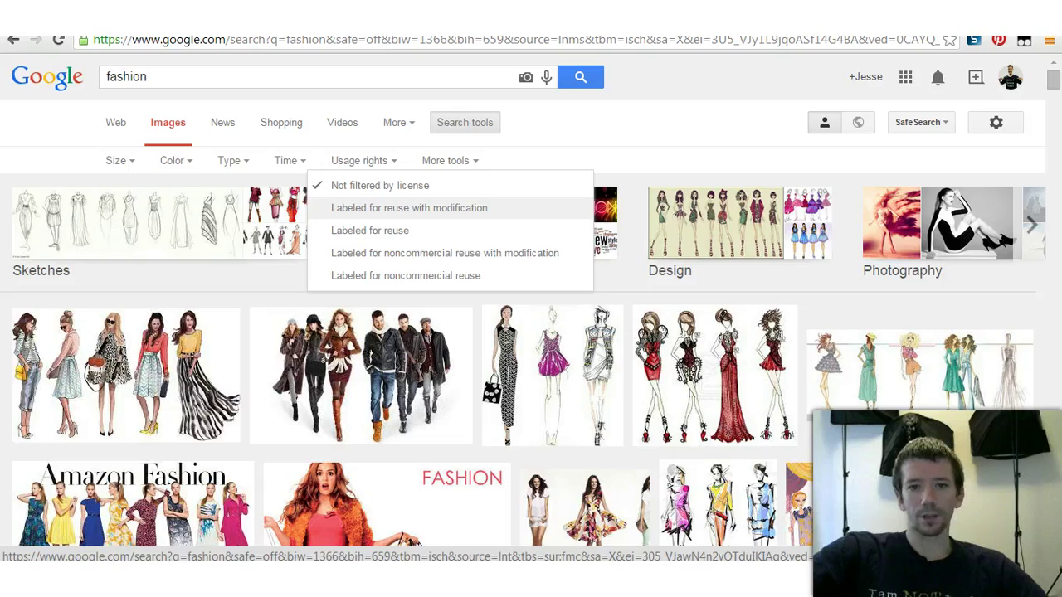
left_click(409, 207)
scroll(647, 249, "down", 7)
scroll(593, 398, "down", 4)
scroll(593, 398, "up", 9)
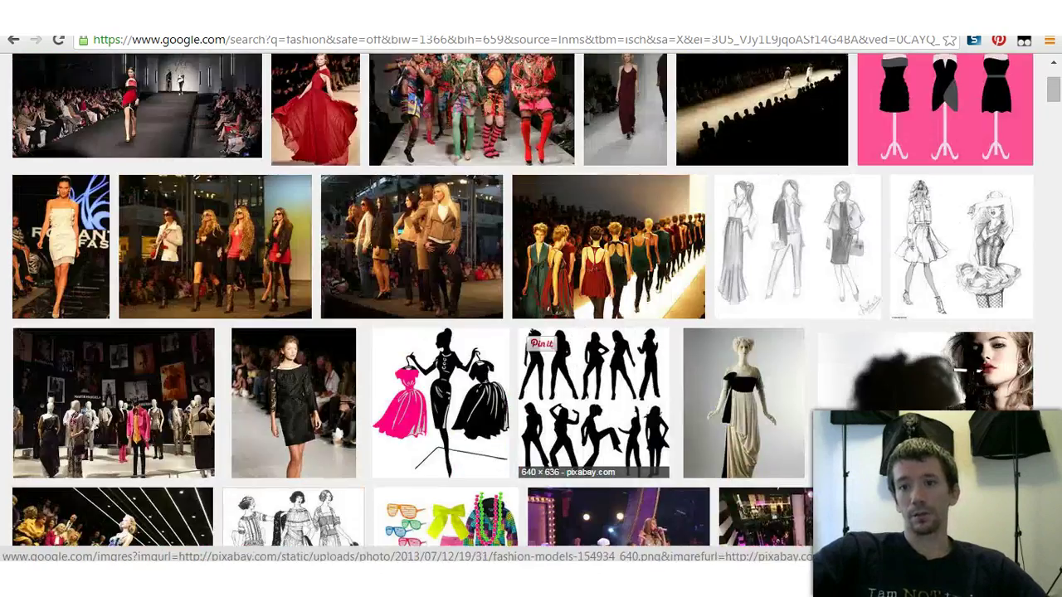
scroll(593, 399, "up", 2)
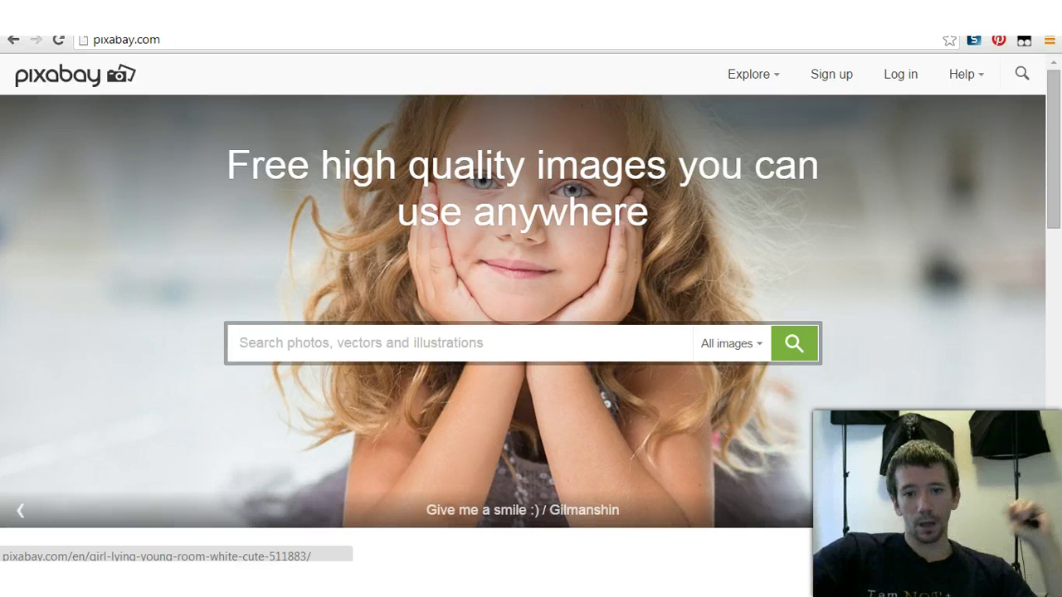
Step: Begin entering the Pixlr web address in the address bar
key("ctrl+Tab")
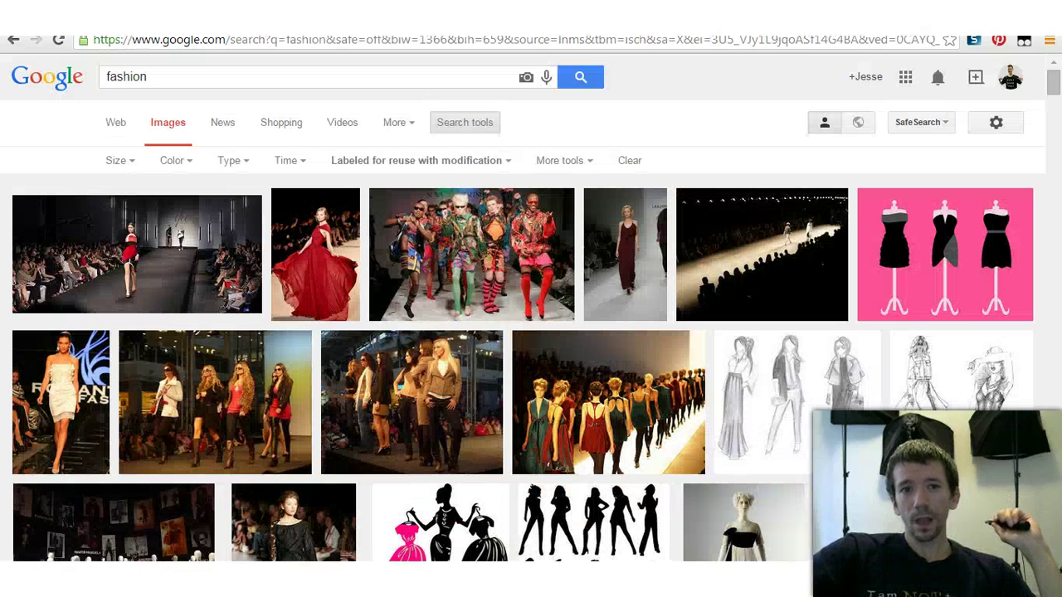
key("ctrl+l")
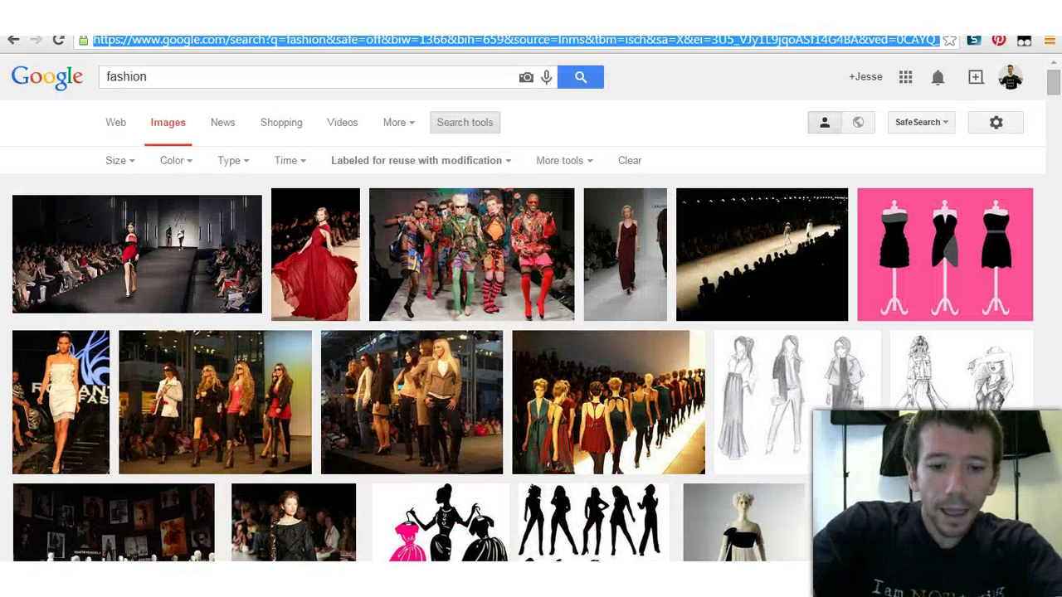
type("pix")
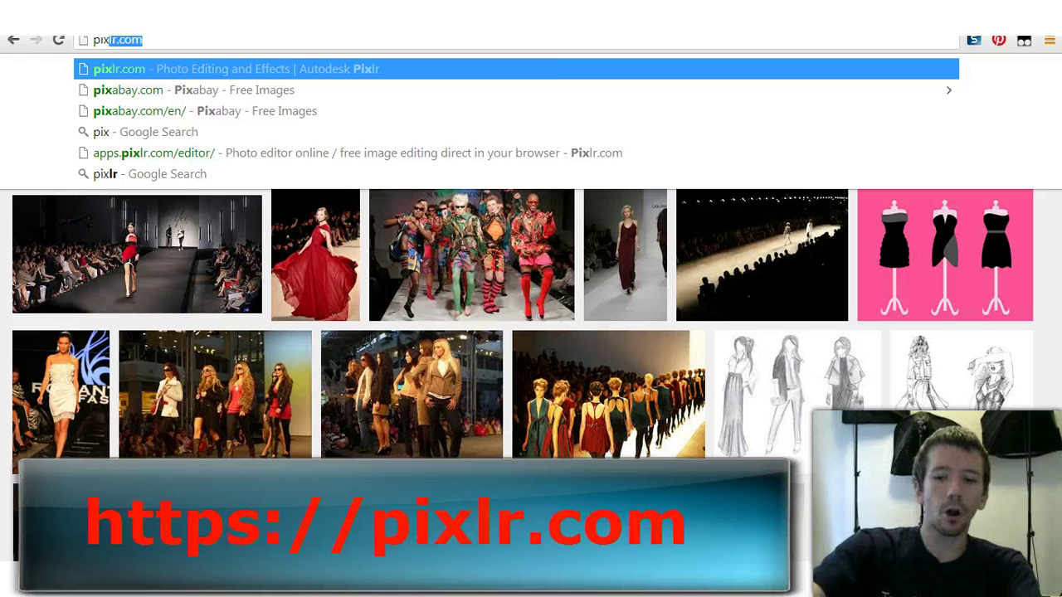
Step: Go to pixlr.com, launch the Pixlr Editor web app and dismiss its start dialog
key("Return")
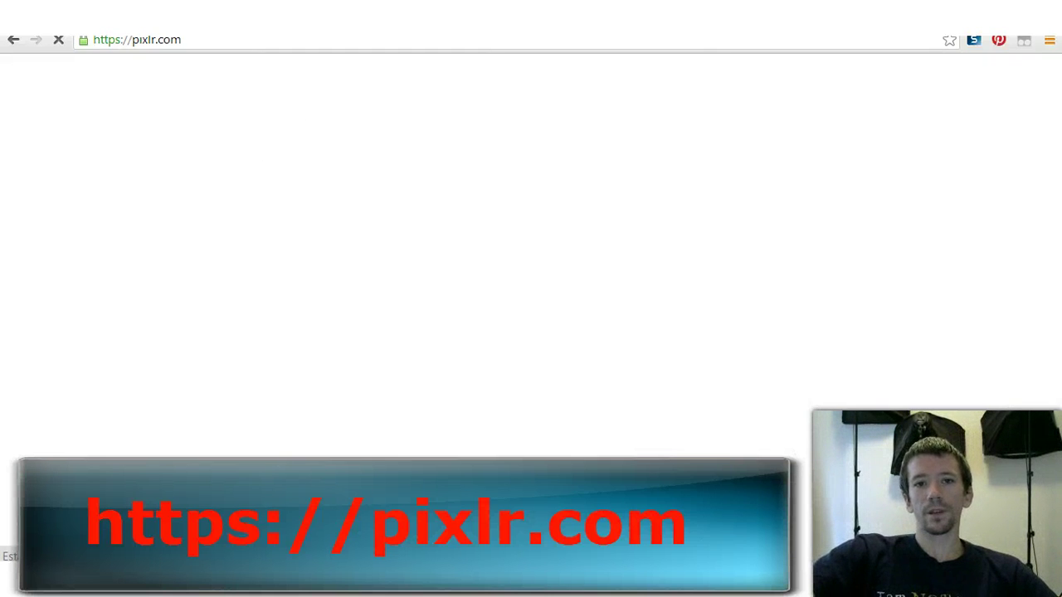
scroll(531, 298, "down", 7)
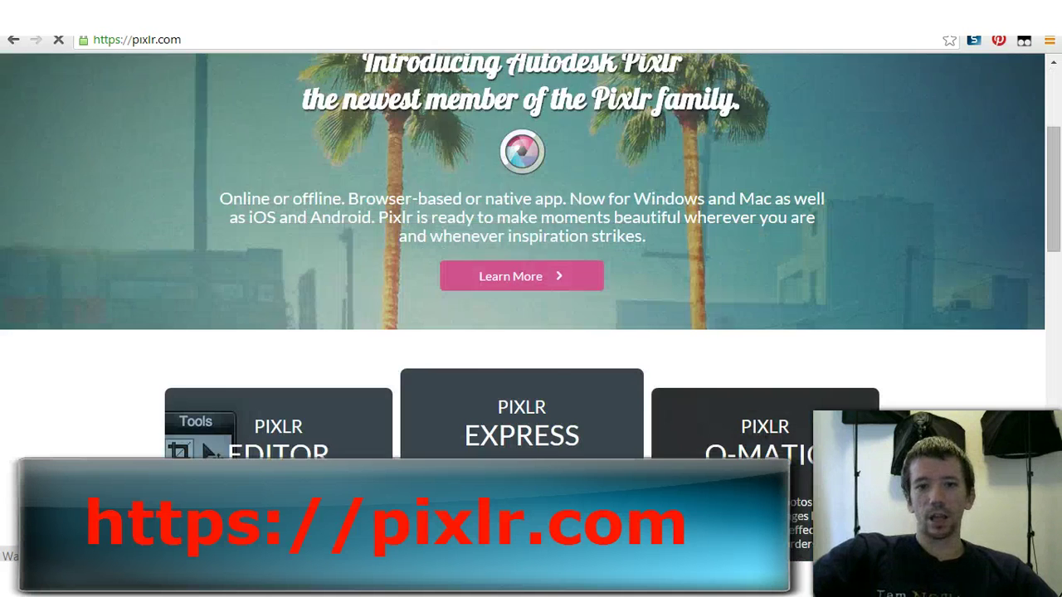
scroll(531, 299, "up", 3)
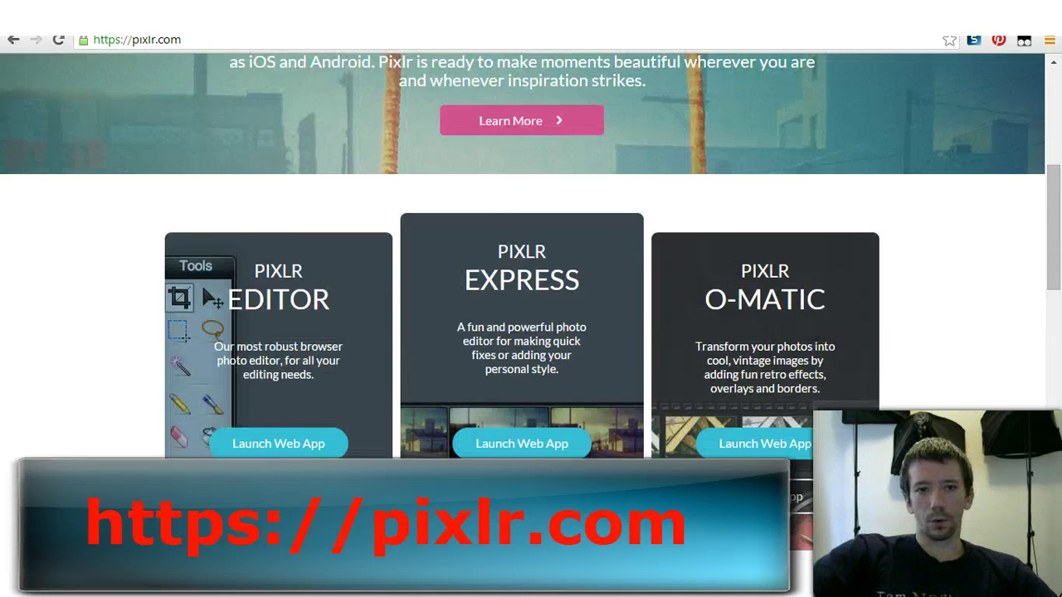
scroll(531, 298, "down", 1)
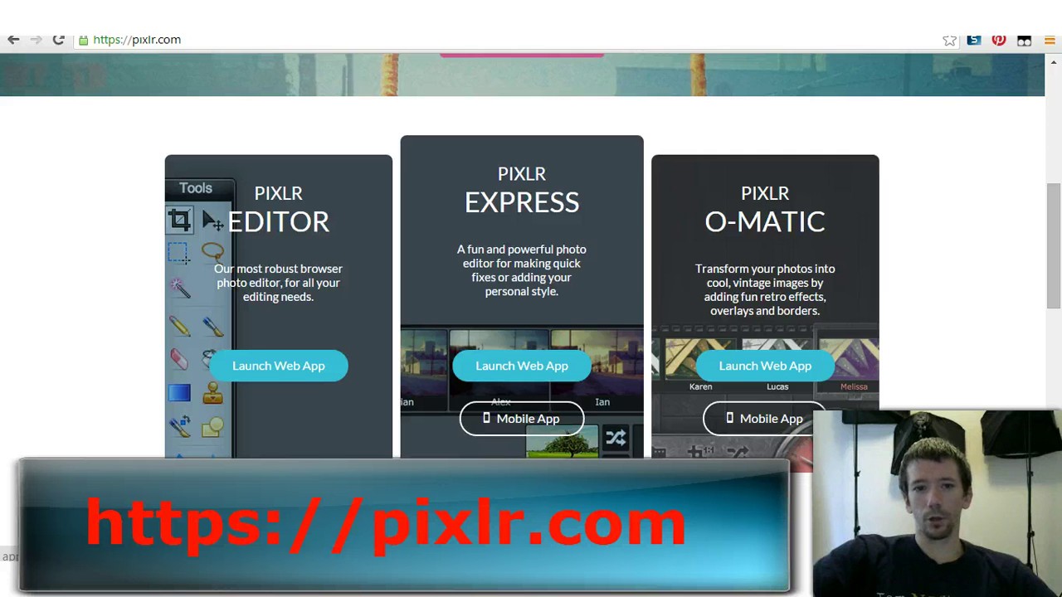
left_click(278, 366)
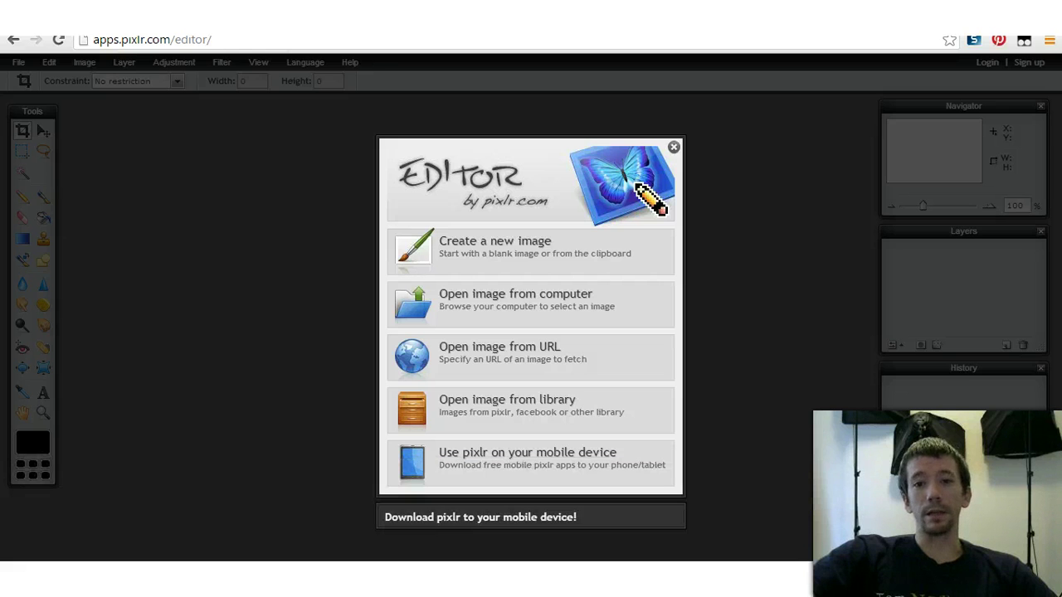
left_click(674, 147)
left_click(152, 40)
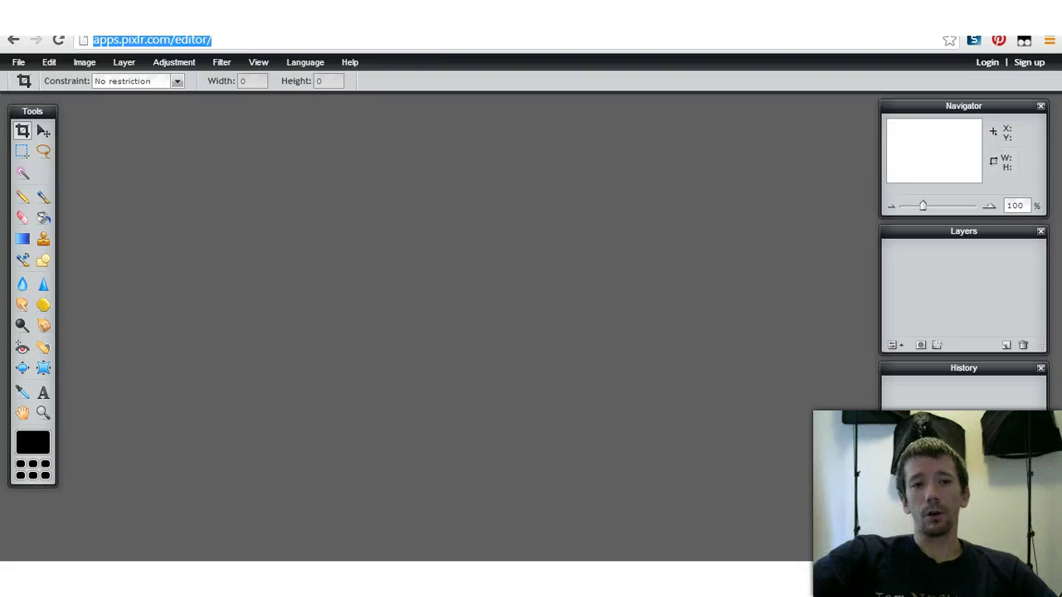
Step: Navigate to the Fiverr website, correcting the mistyped address
type("fiver")
key("Delete")
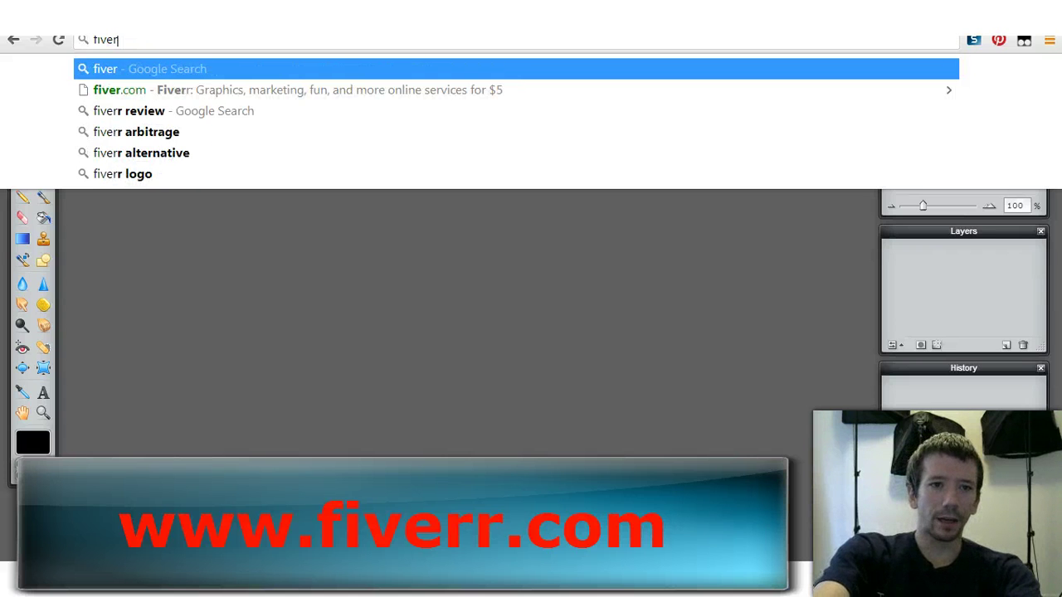
type("r.cm")
key("BackSpace")
type("o")
key("Return")
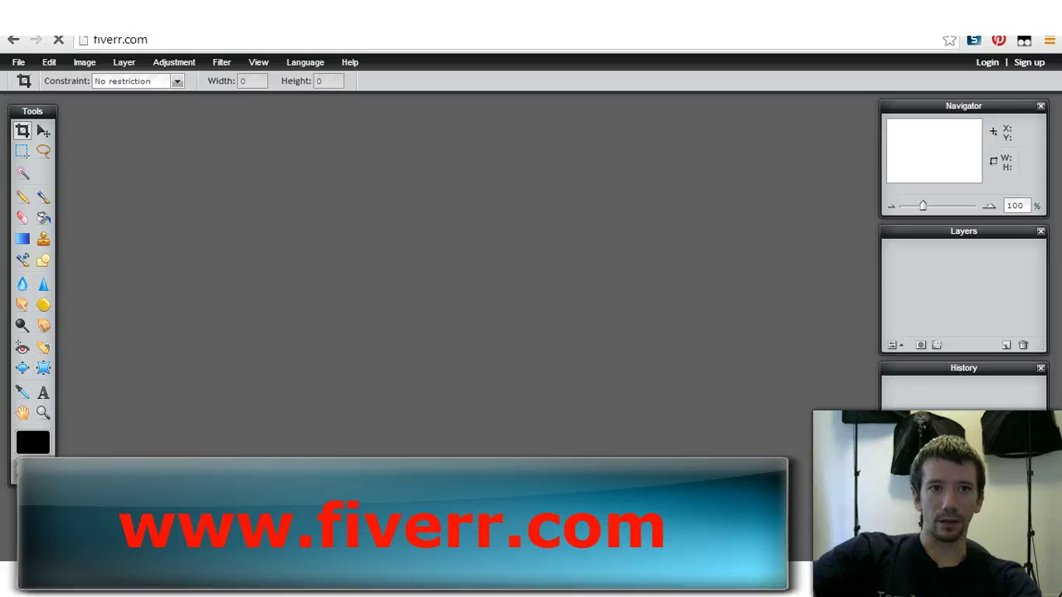
key("ctrl+l")
left_click(118, 40)
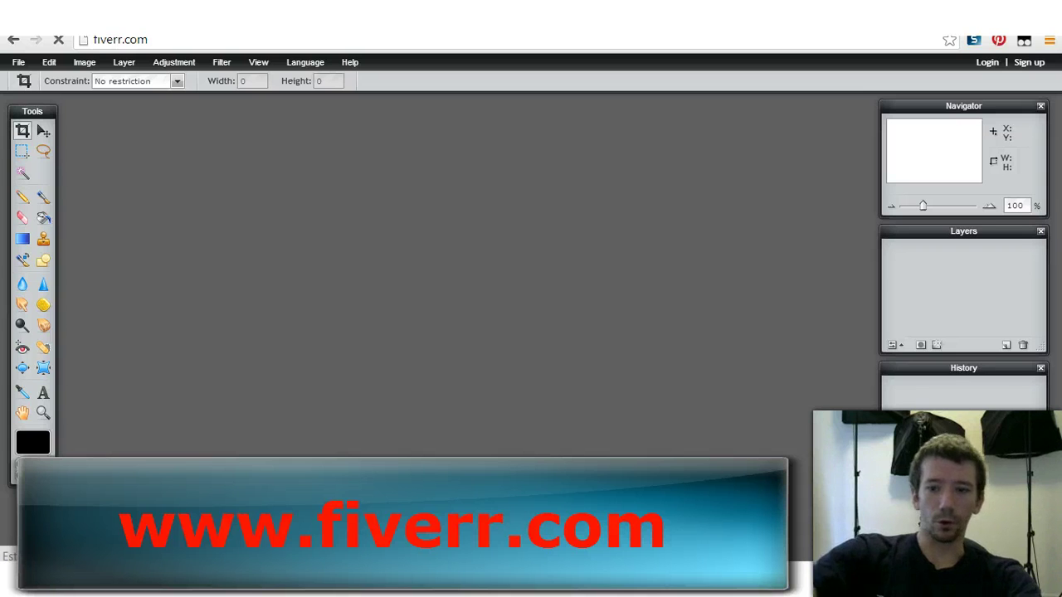
key("BackSpace")
key("Return")
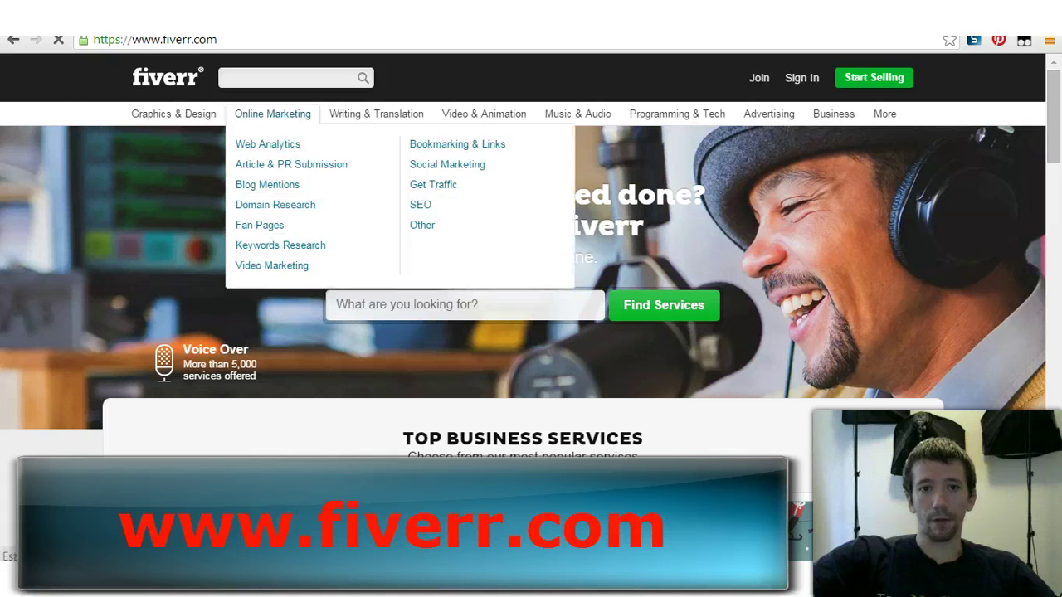
Step: Search Fiverr for 'logo' in Logo Design, dismiss the signup popup and browse the gigs
type("lego")
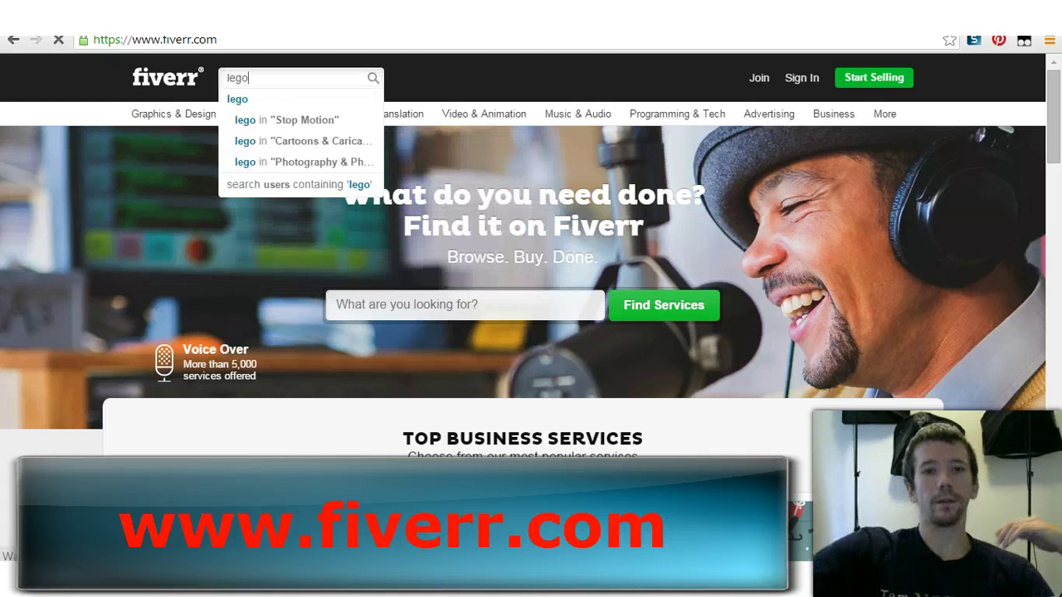
key("Return")
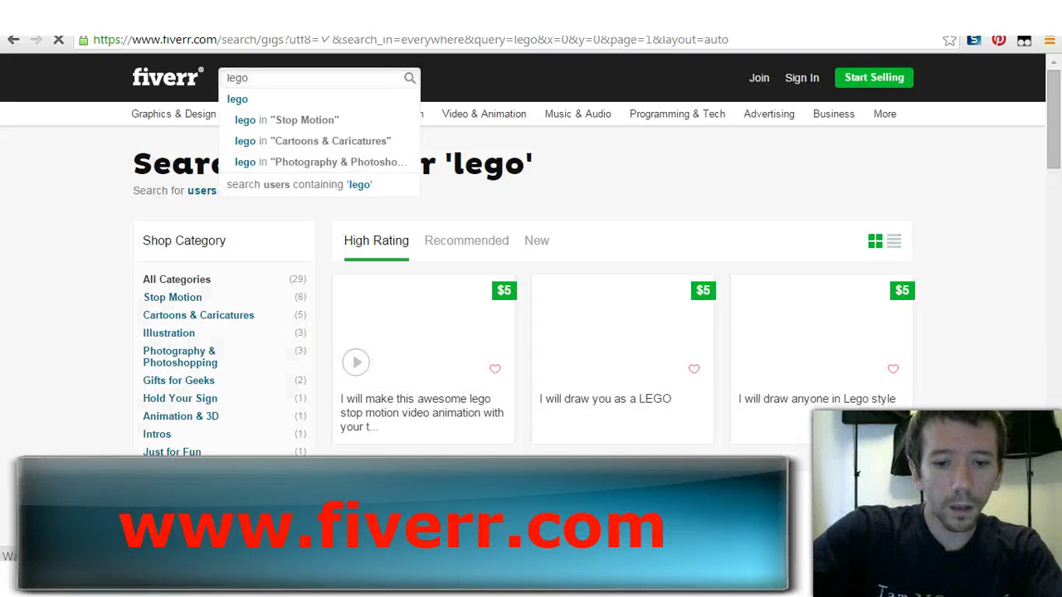
key("BackSpace")
key("BackSpace")
key("BackSpace")
type("ogo")
key("Down")
key("Return")
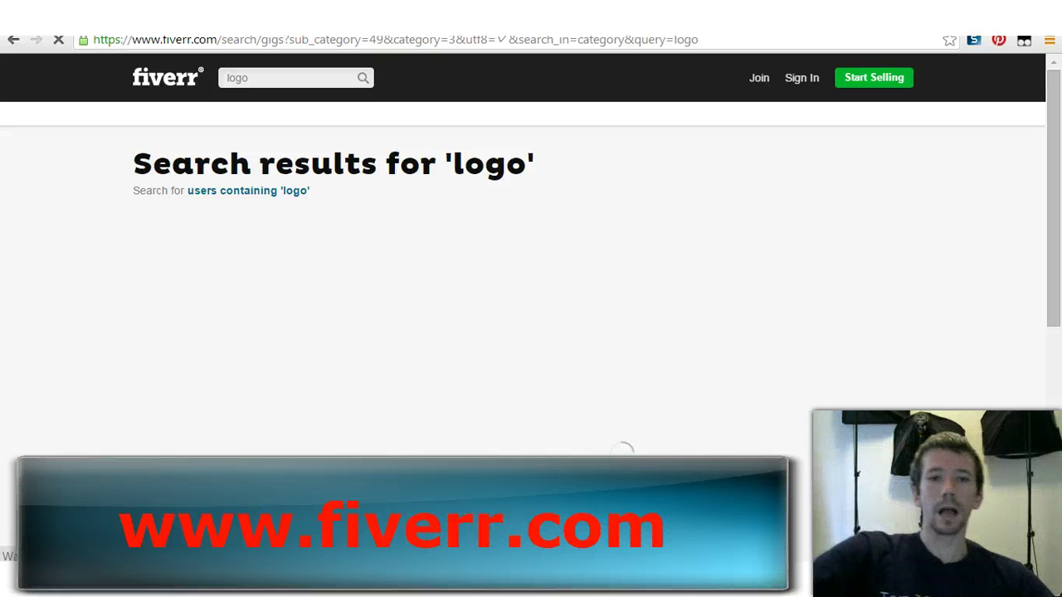
scroll(531, 332, "down", 2)
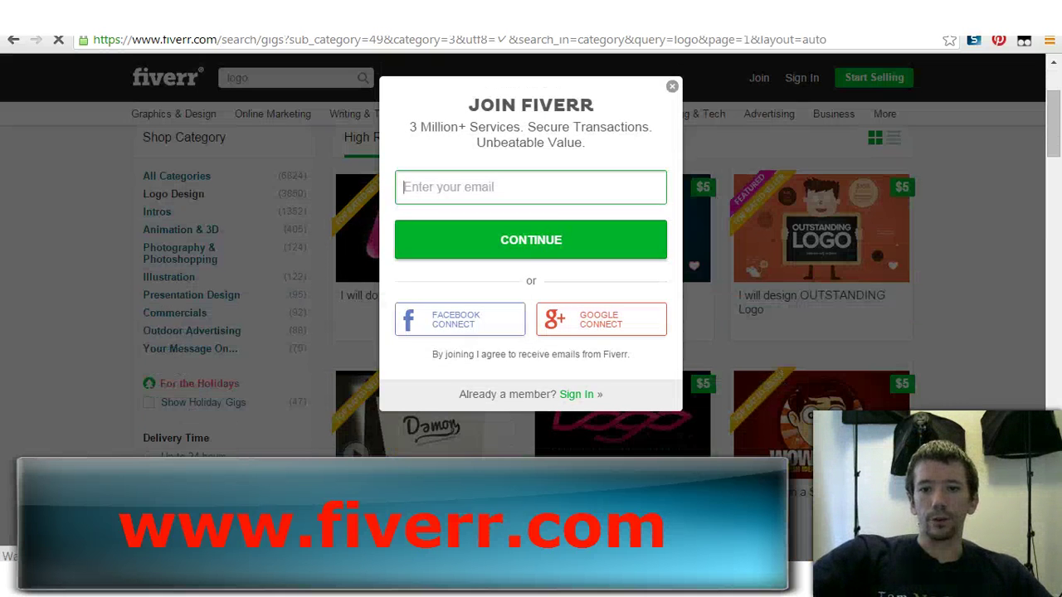
key("Escape")
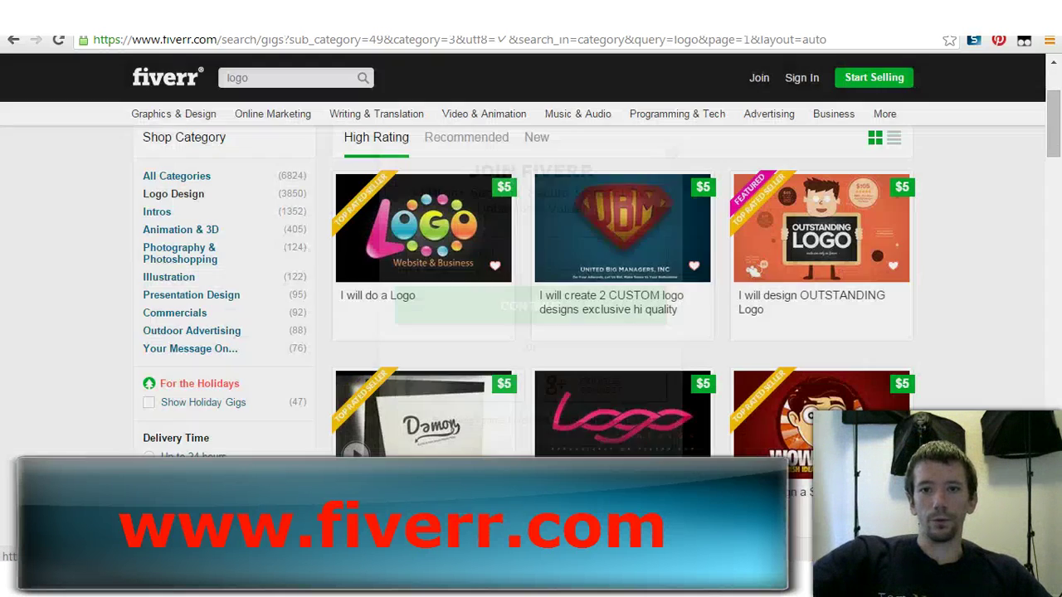
scroll(531, 332, "down", 2)
scroll(531, 332, "down", 4)
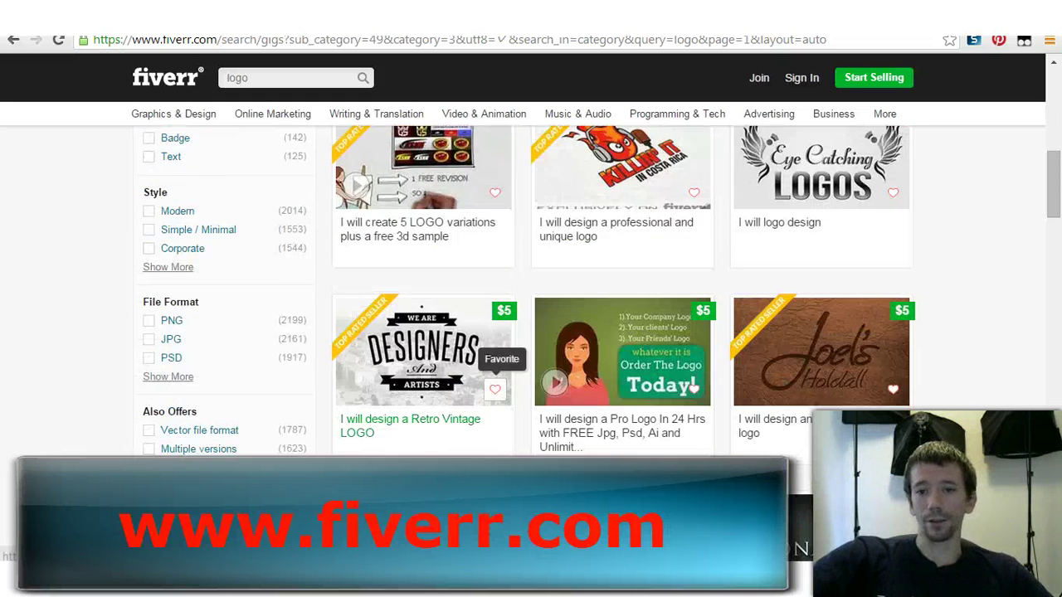
scroll(531, 332, "up", 5)
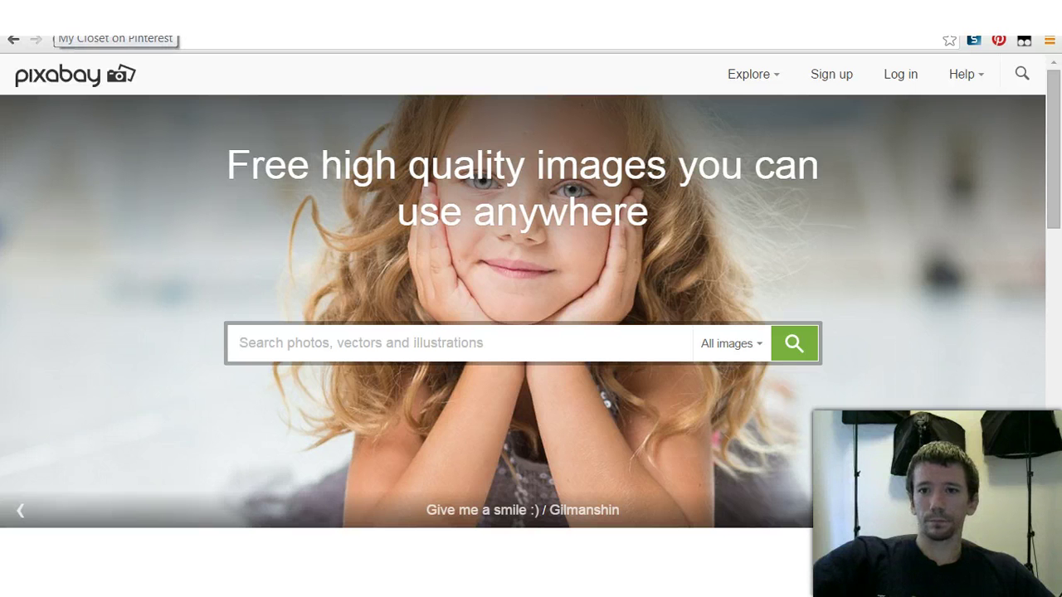
Step: Switch back to the Pinterest My Closet tab
key("ctrl+Tab")
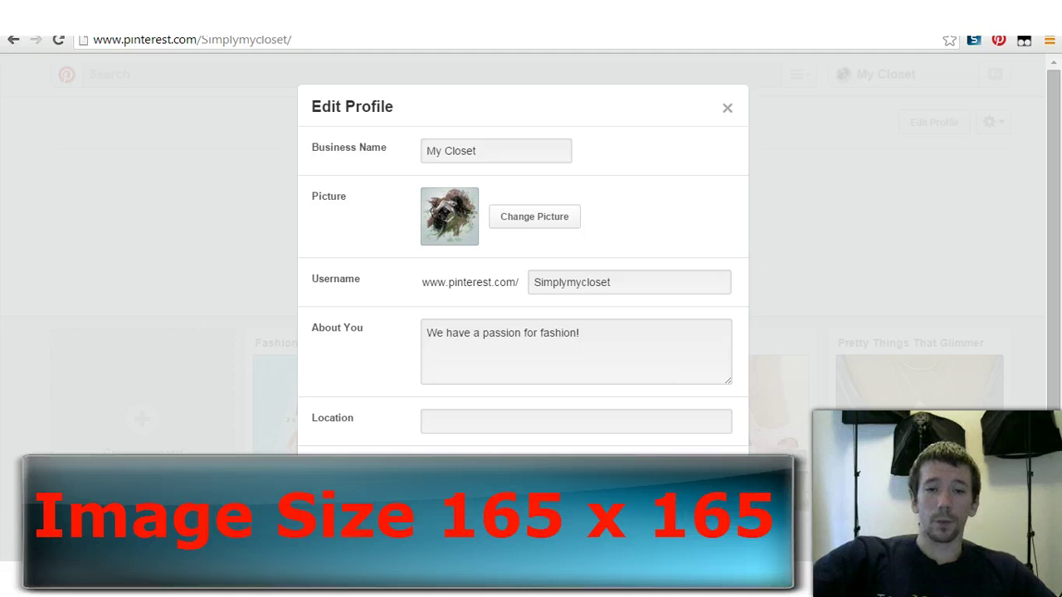
Step: Save the My Closet profile with website ebay.stores.com and the passion-for-fashion About description
key("Tab")
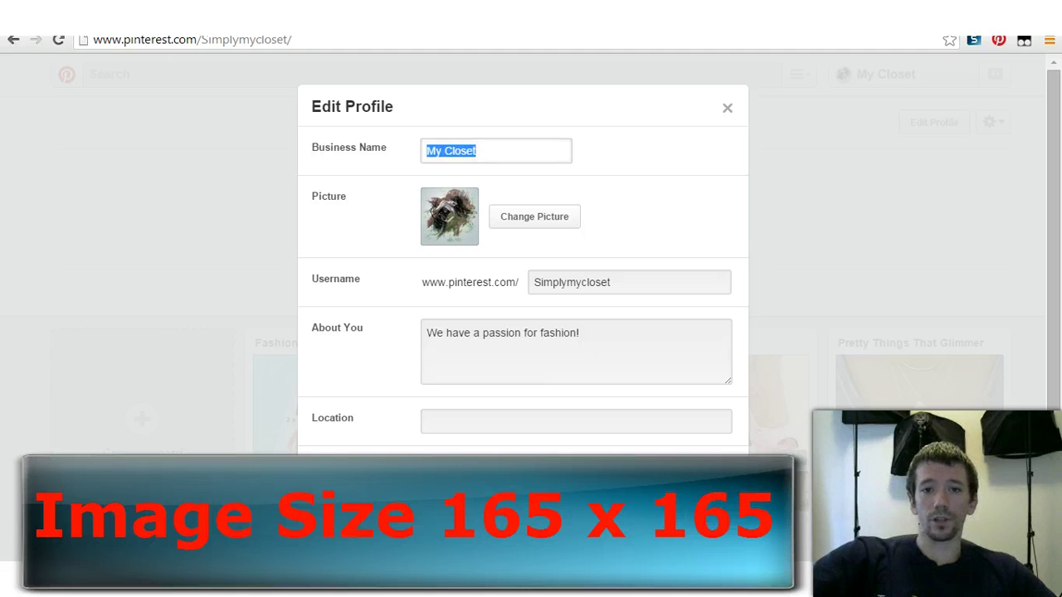
left_click(580, 333)
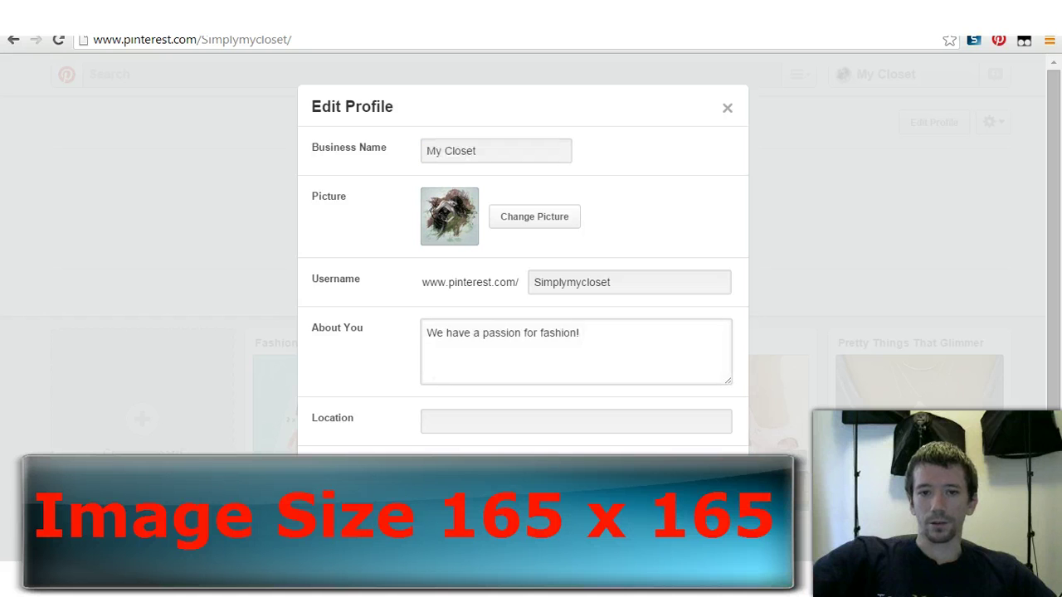
key("shift+Tab")
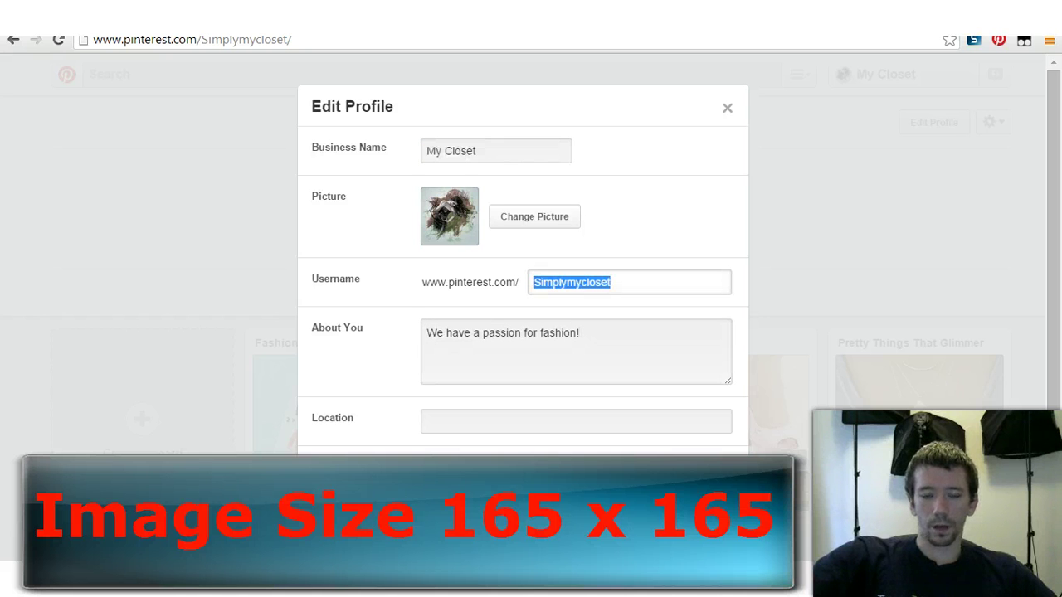
scroll(532, 266, "down", 1)
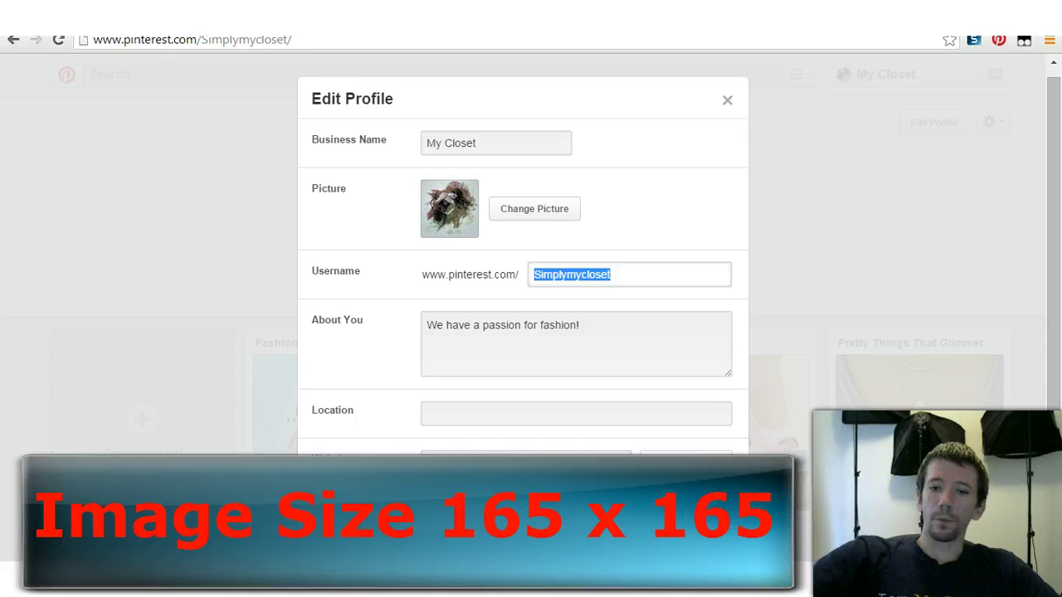
left_click(526, 463)
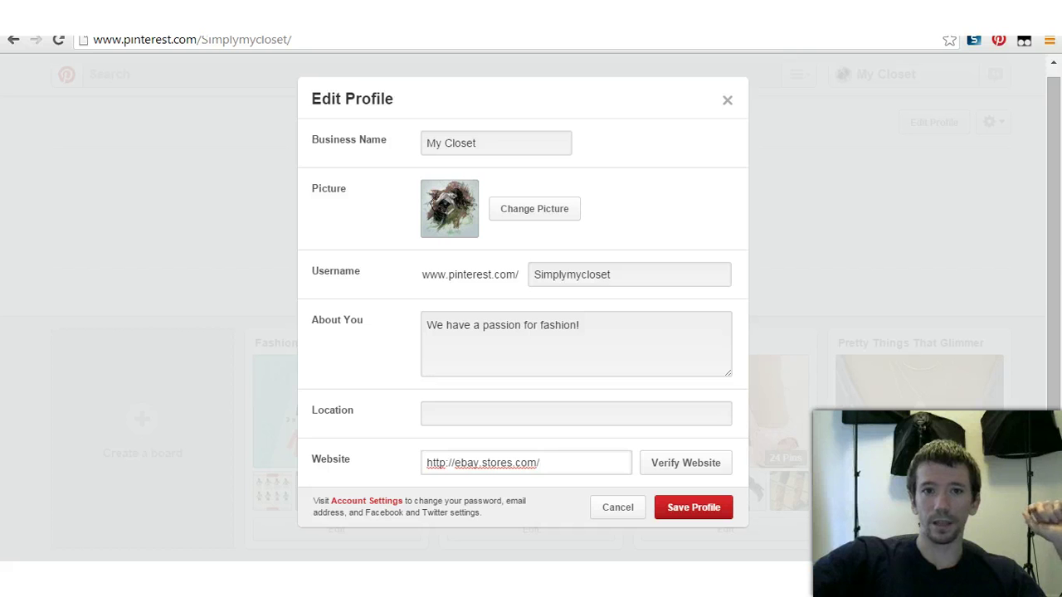
left_click(694, 508)
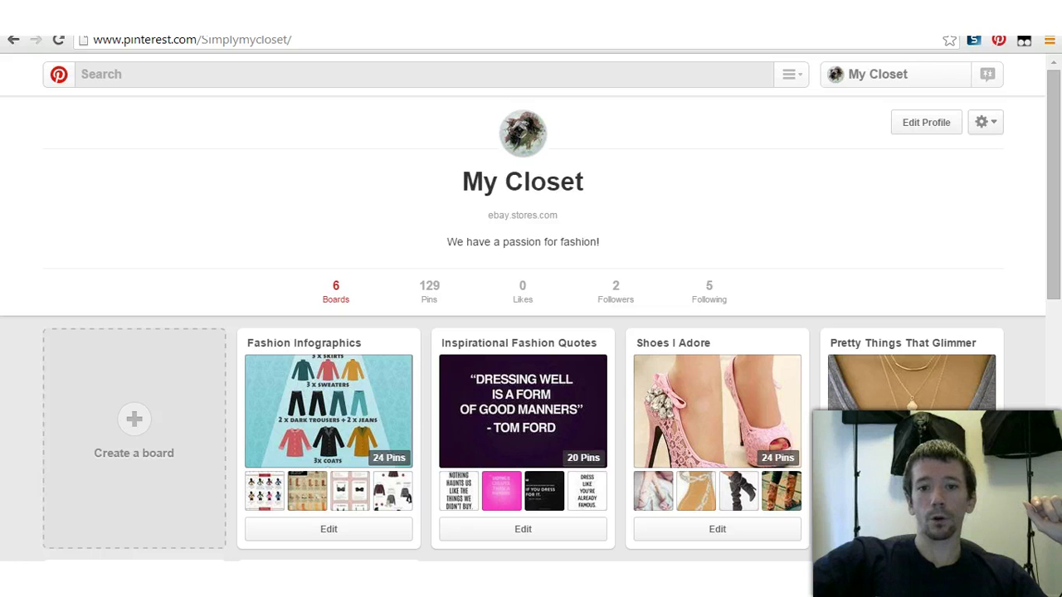
scroll(523, 414, "down", 2)
scroll(523, 414, "up", 2)
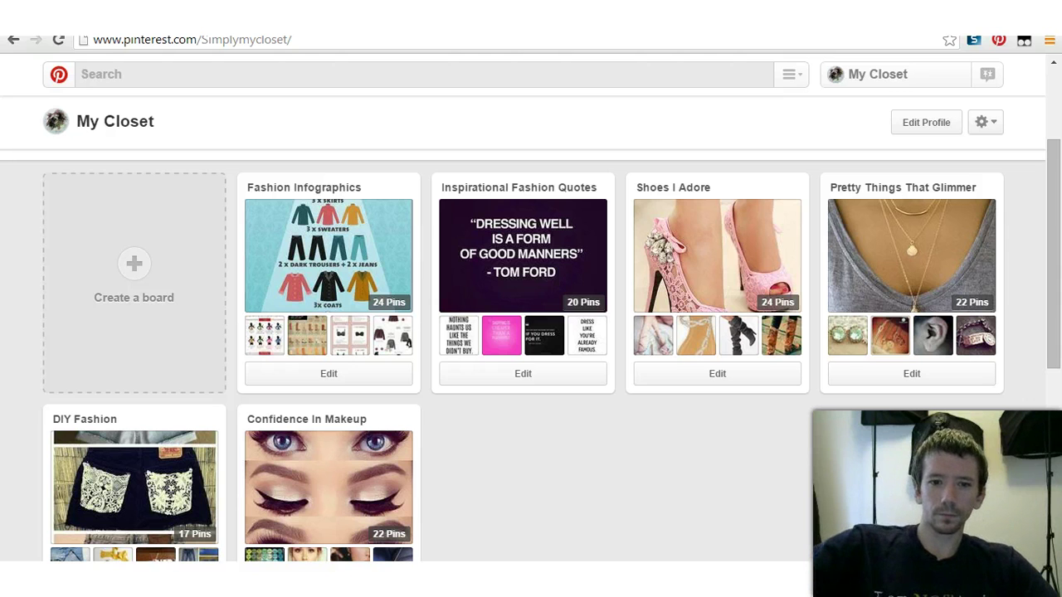
mouse_move(328, 493)
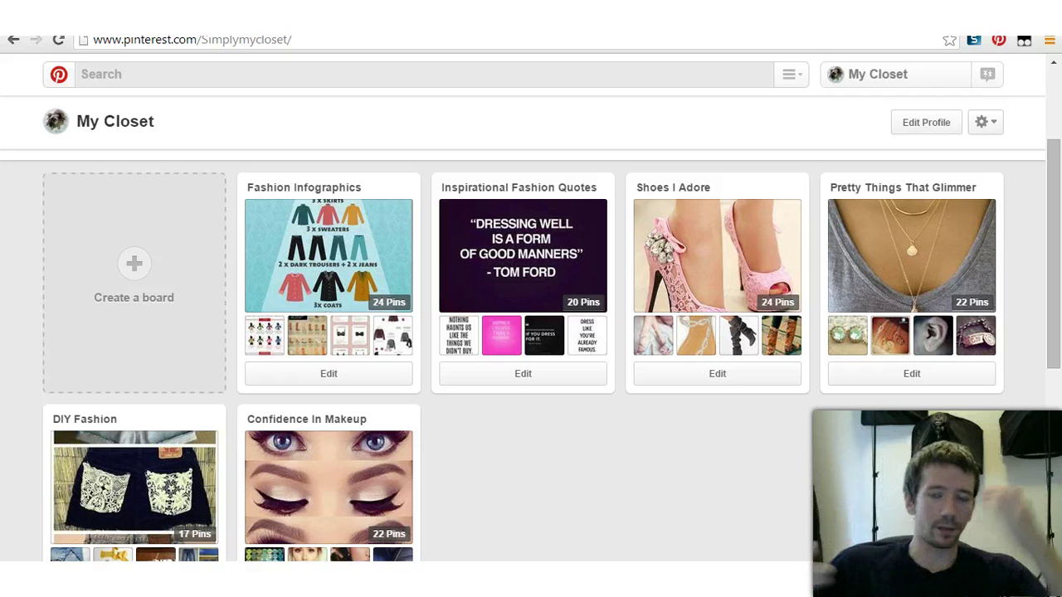
mouse_move(523, 258)
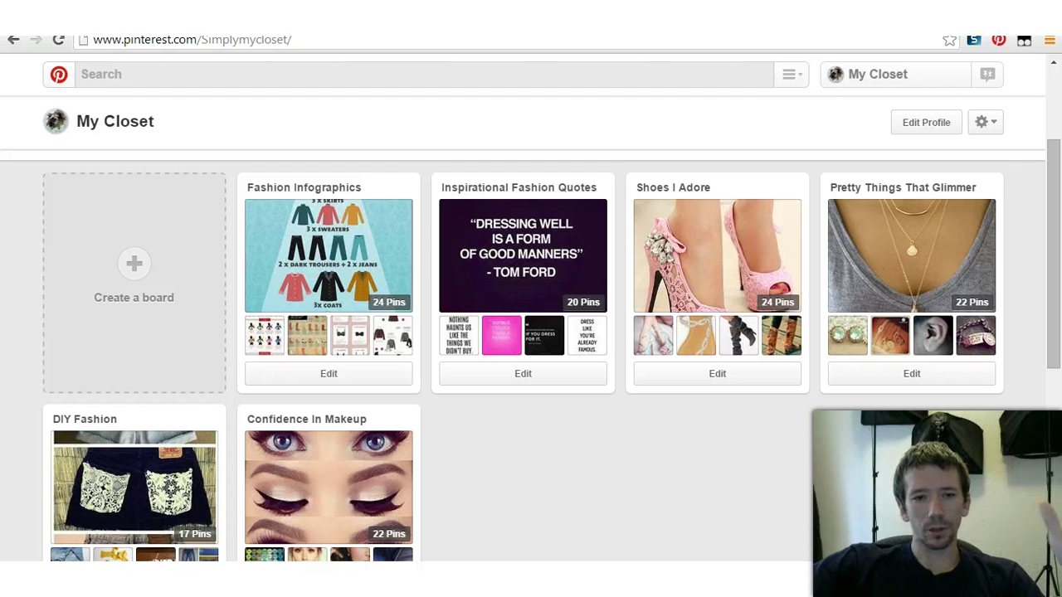
mouse_move(328, 249)
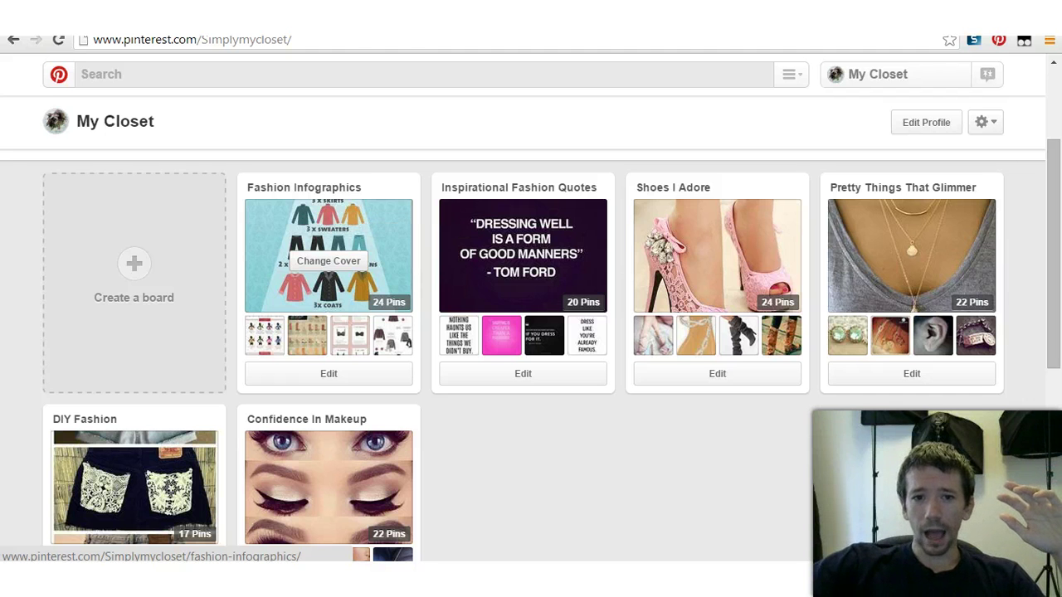
left_click(329, 286)
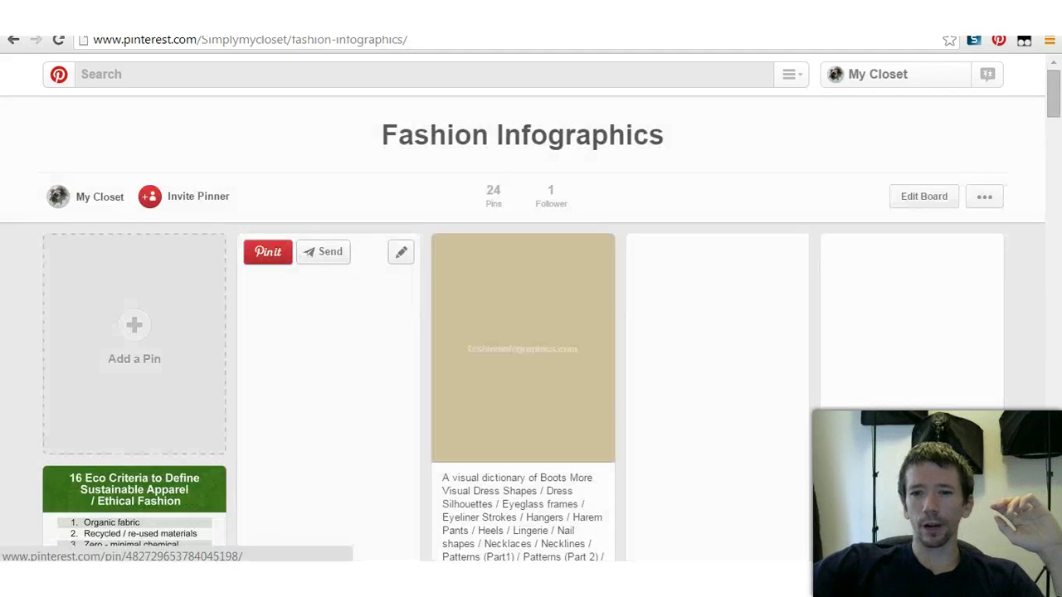
scroll(531, 349, "down", 10)
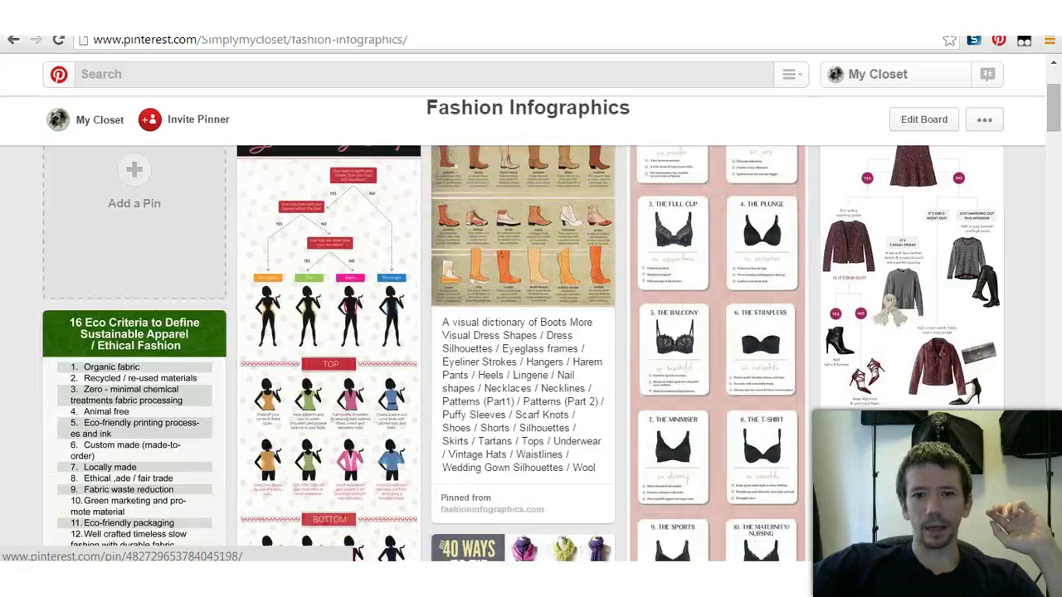
scroll(531, 348, "down", 15)
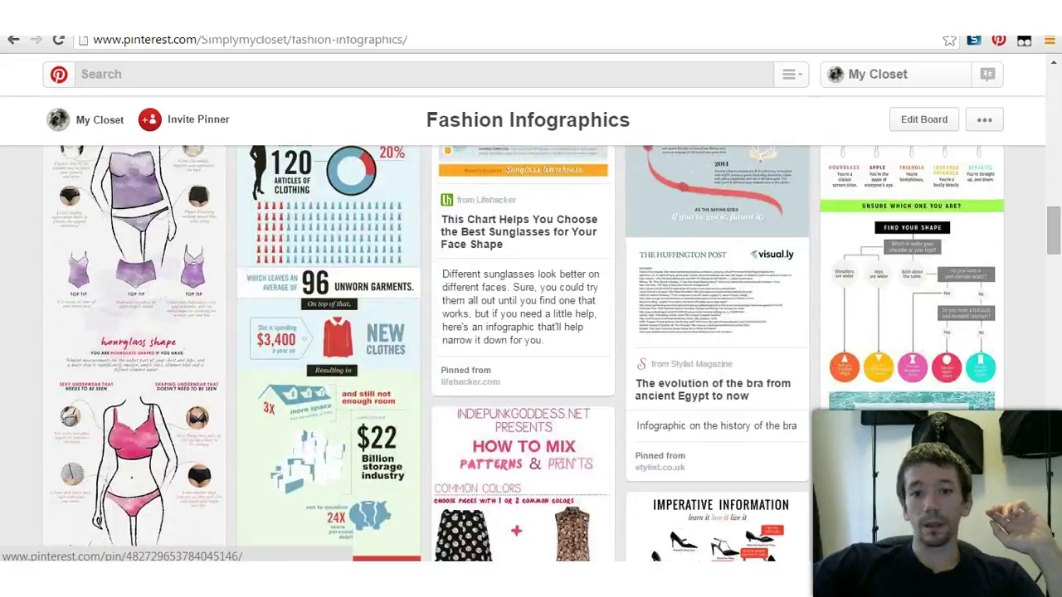
scroll(531, 349, "up", 10)
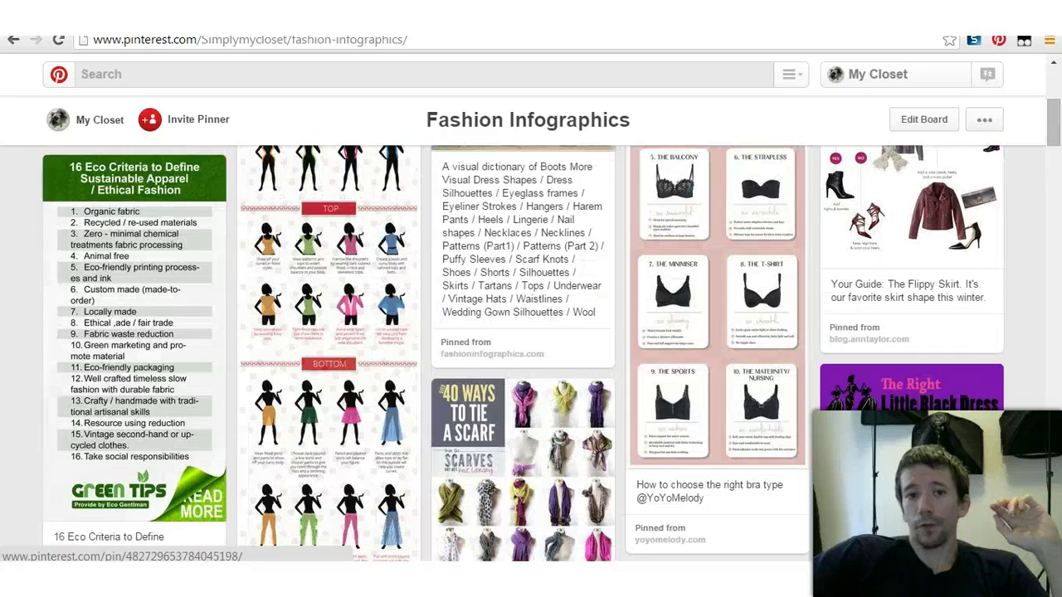
left_click(13, 39)
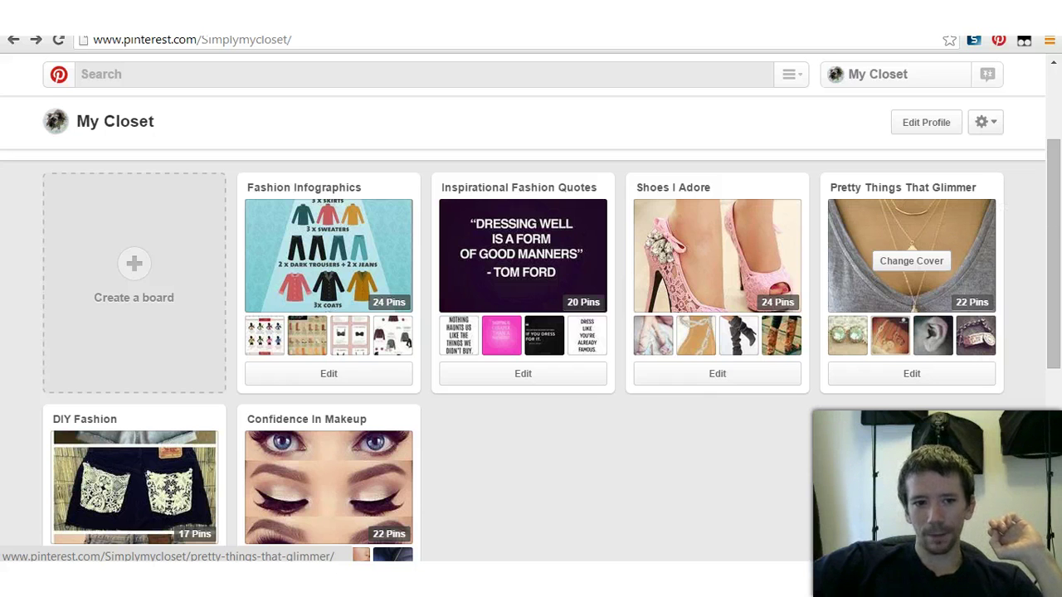
scroll(133, 448, "down", 1)
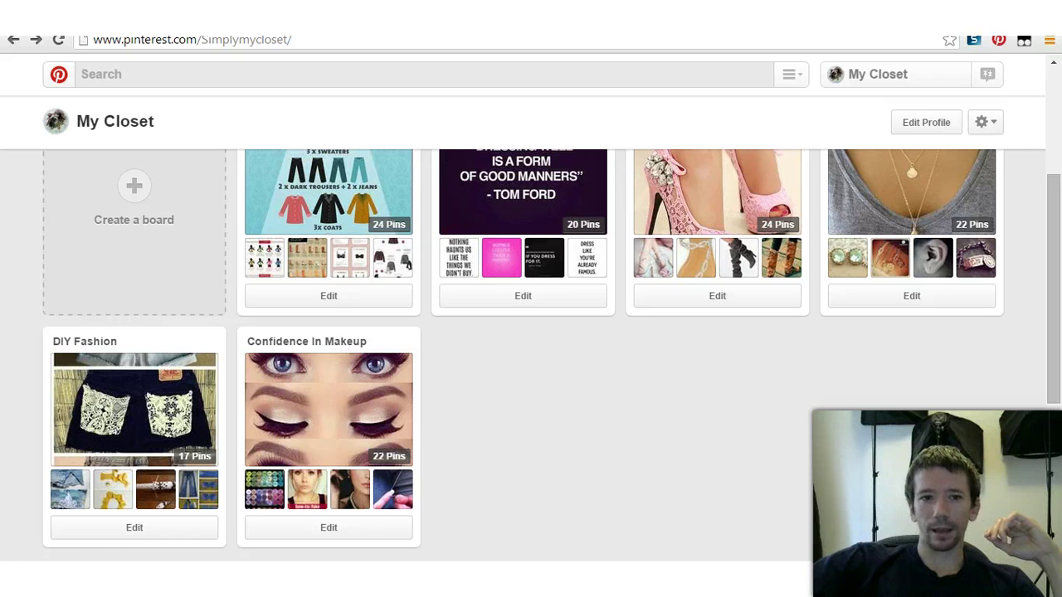
scroll(531, 348, "up", 1)
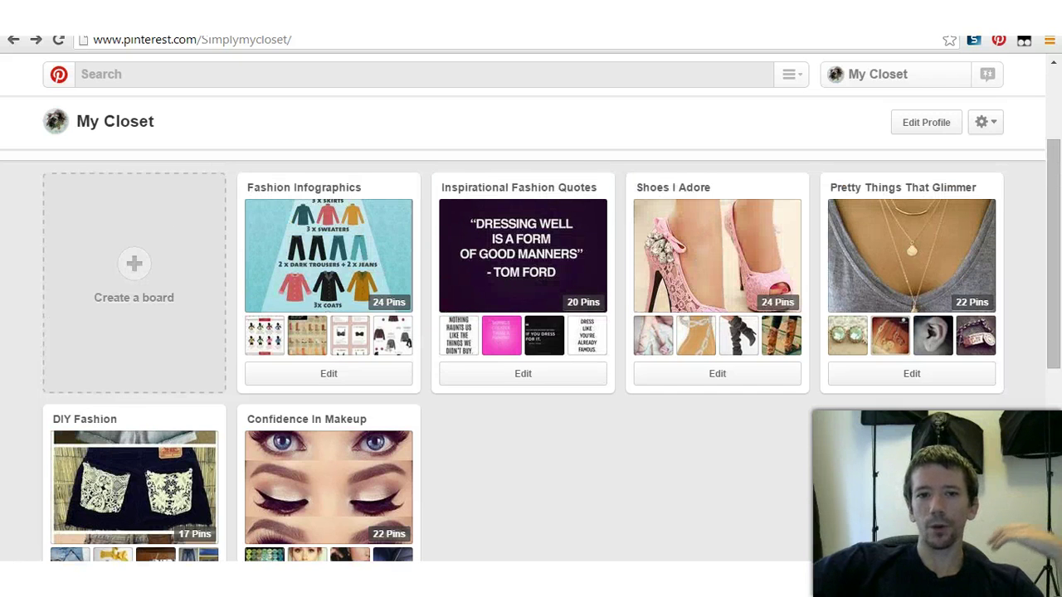
scroll(531, 348, "up", 1)
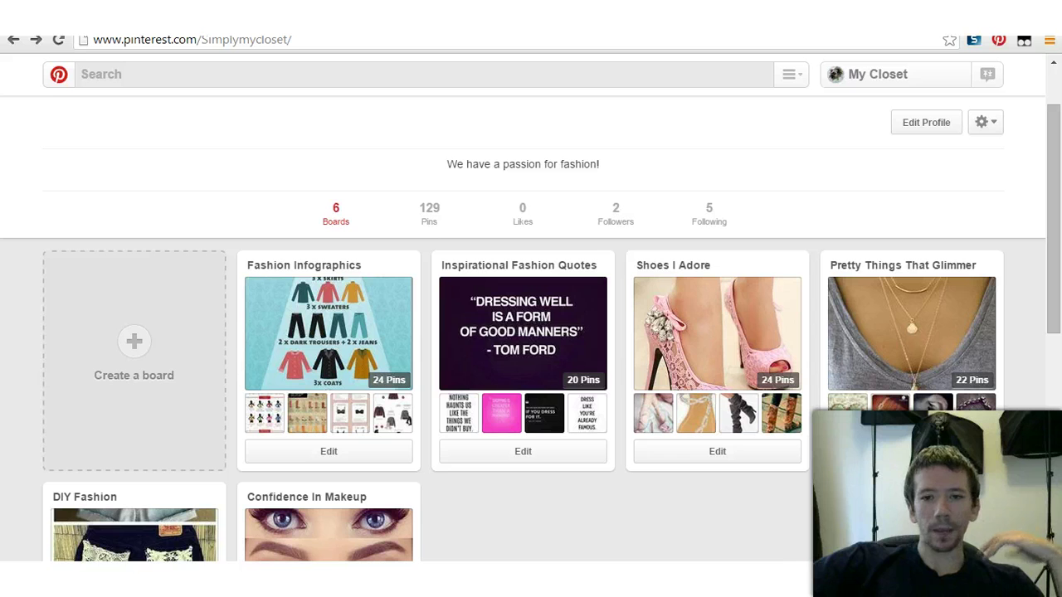
left_click(615, 212)
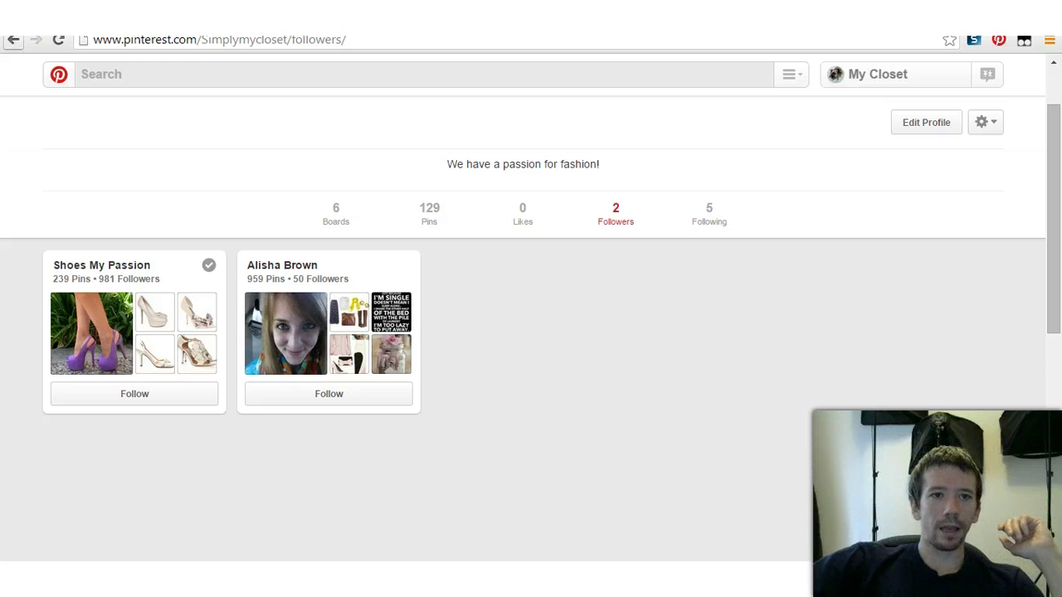
left_click(13, 39)
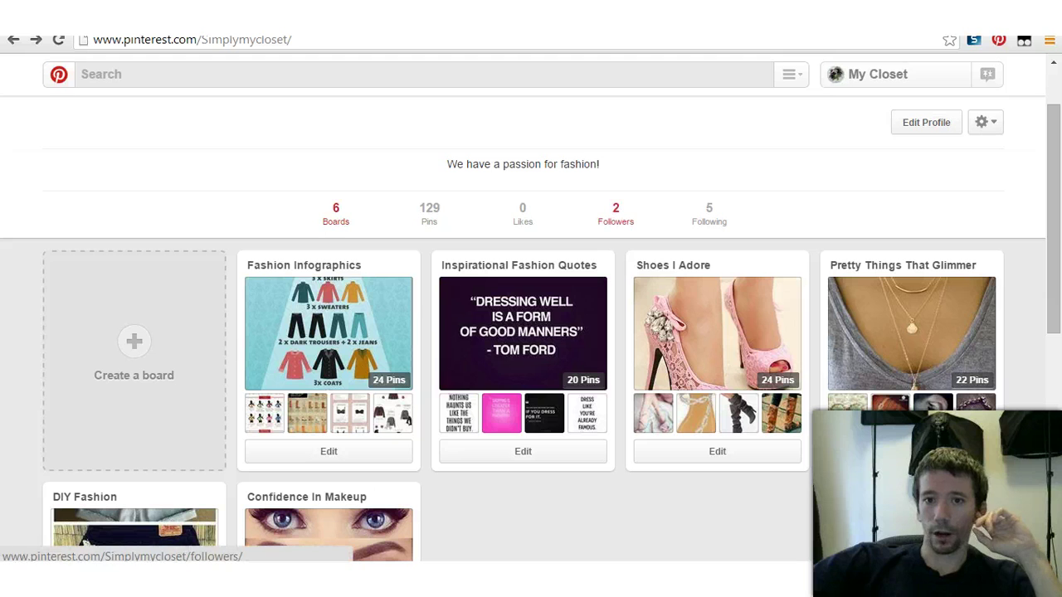
scroll(515, 432, "down", 1)
scroll(516, 431, "up", 2)
scroll(515, 431, "down", 1)
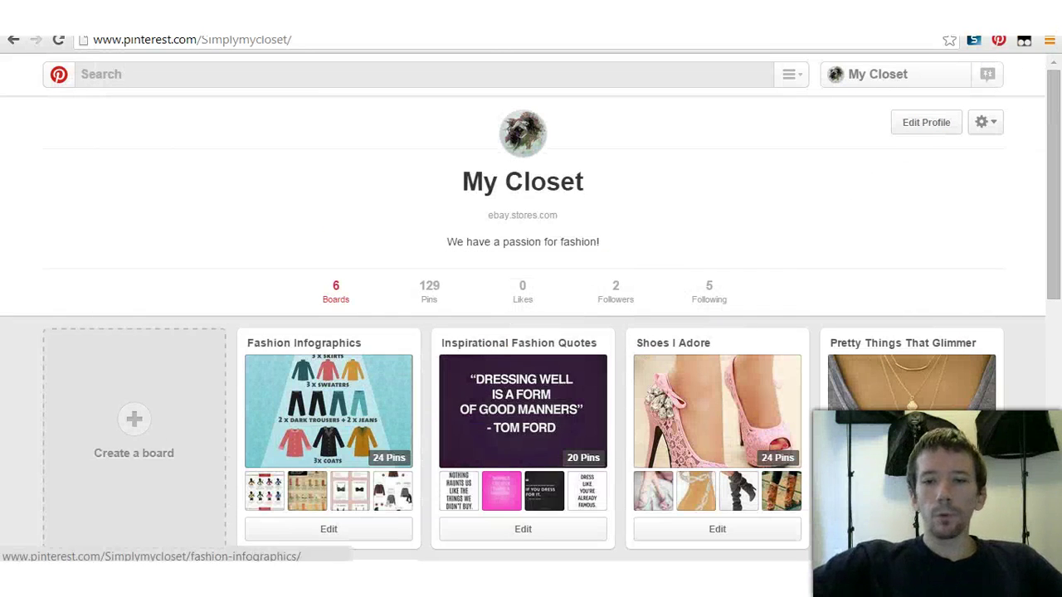
scroll(523, 390, "down", 1)
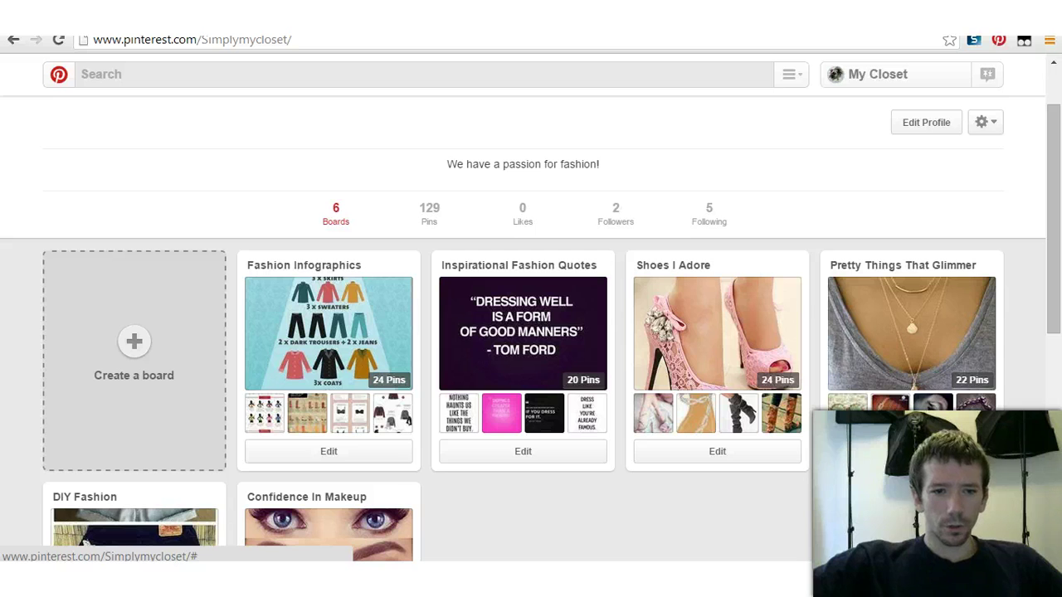
scroll(134, 361, "up", 1)
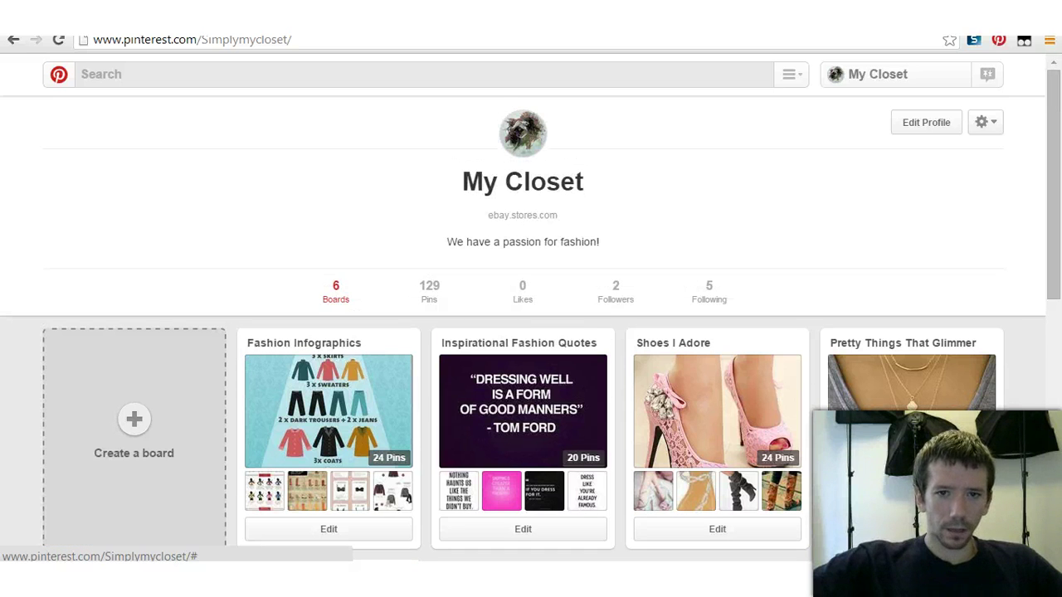
Step: Start a new board named 'Pretty Nail', correcting the typo
left_click(133, 361)
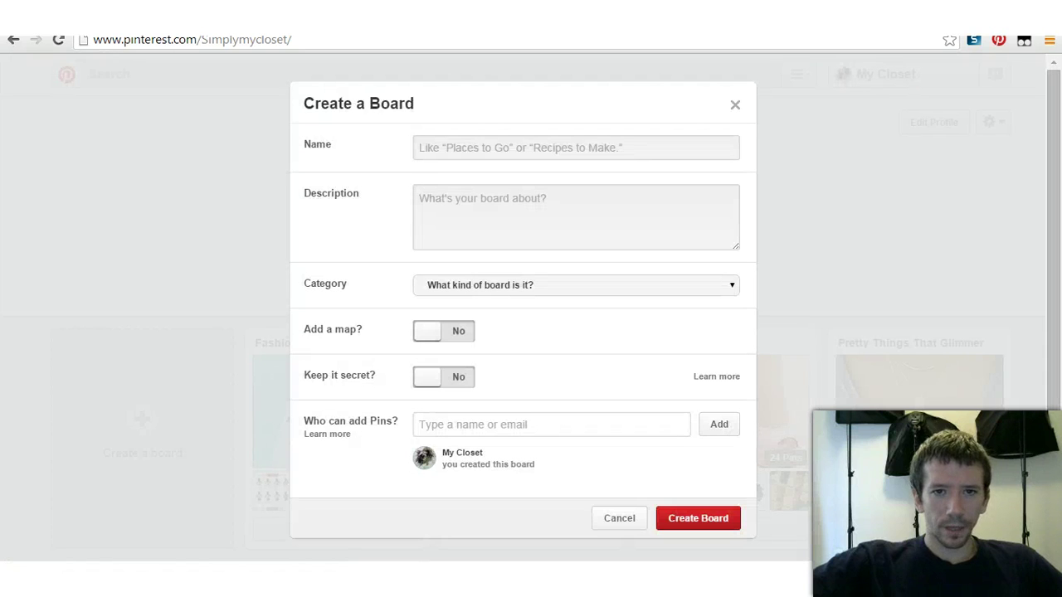
type("Pretyy")
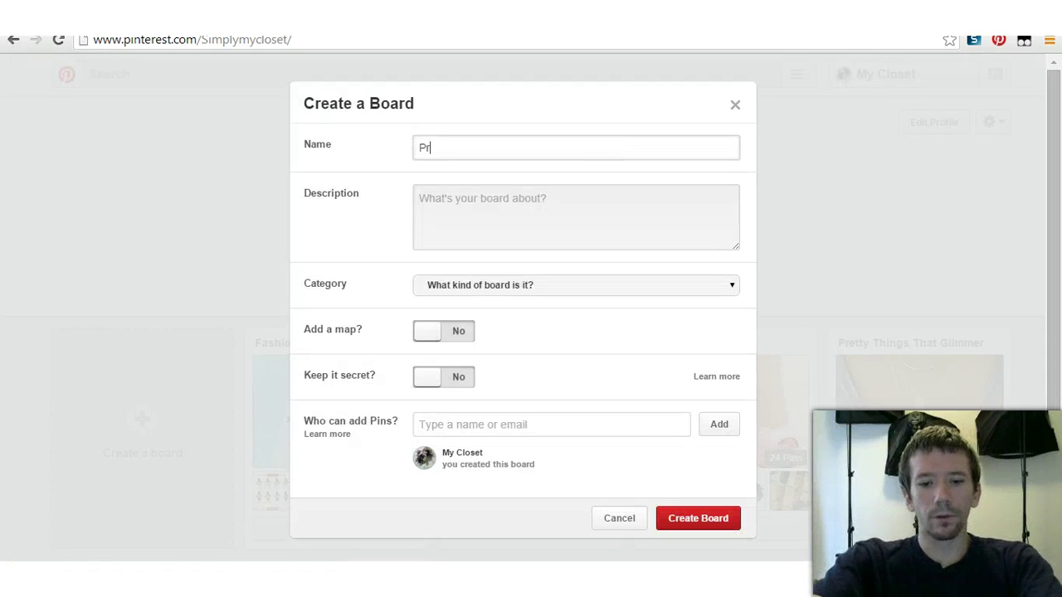
key("BackSpace")
key("BackSpace")
type("ty Nail")
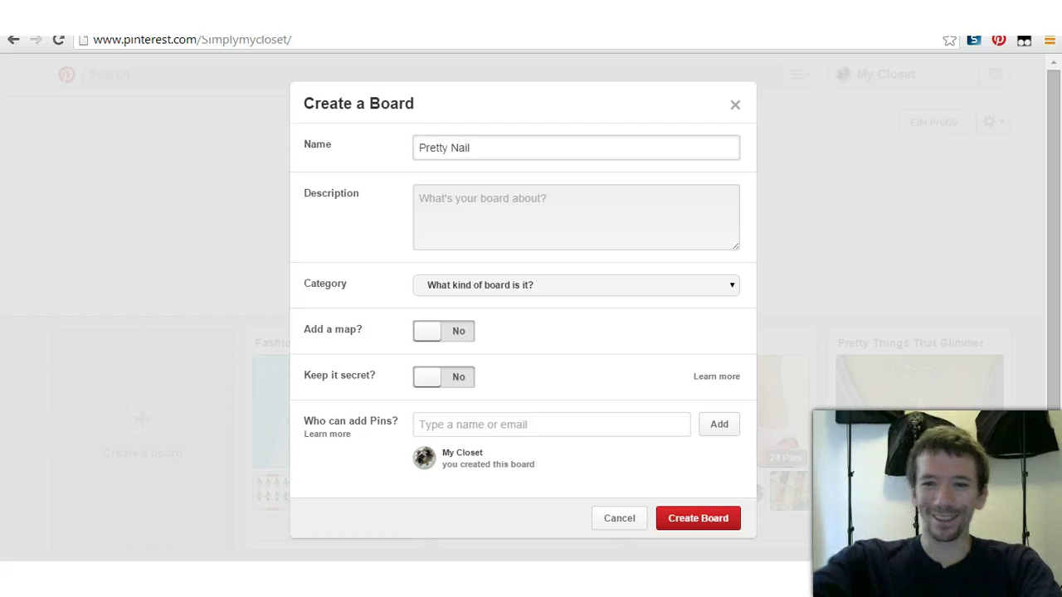
left_click(419, 199)
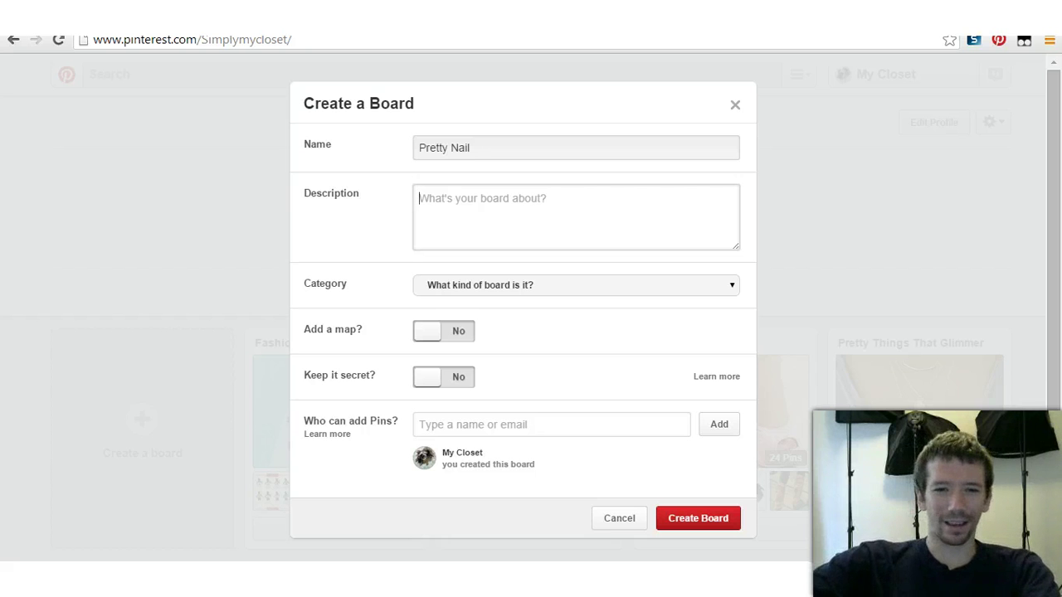
Step: Set the category to Women's Fashion, rename the board 'Pretty Nail's' and create it
left_click(576, 286)
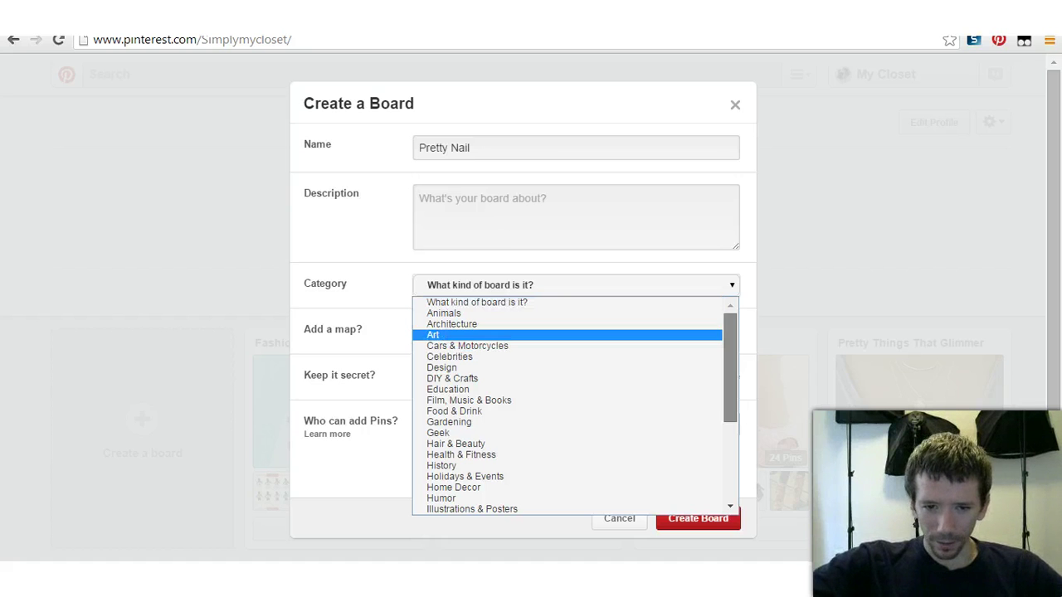
scroll(572, 407, "down", 3)
scroll(572, 407, "down", 3)
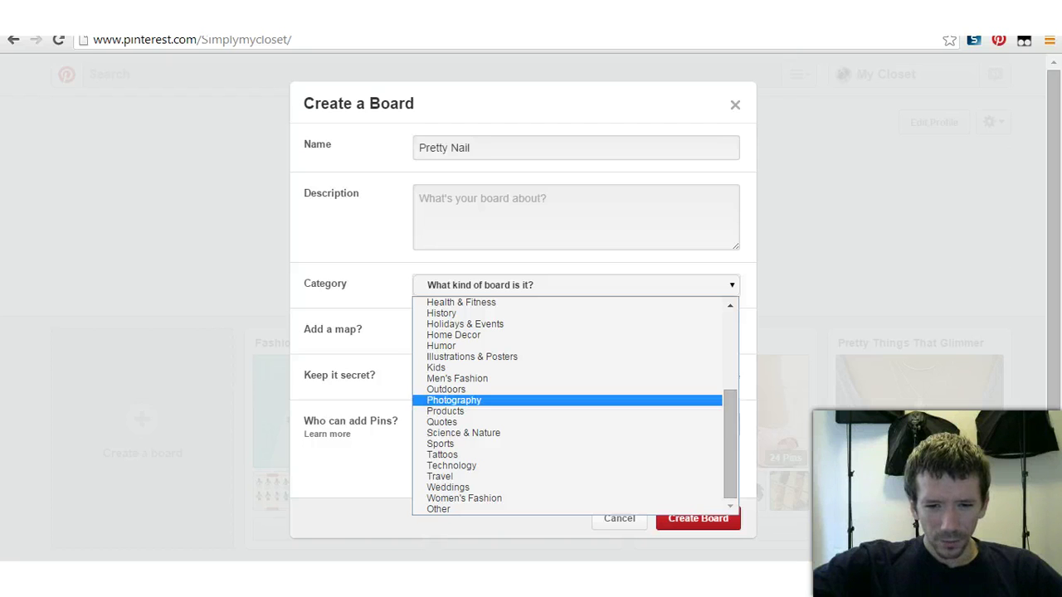
left_click(465, 498)
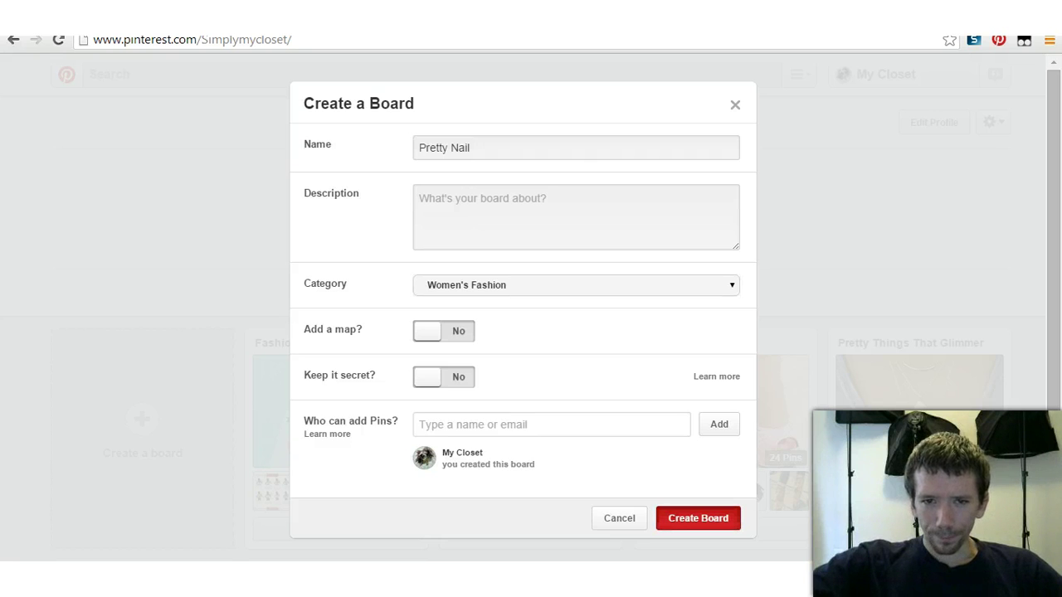
left_click(471, 148)
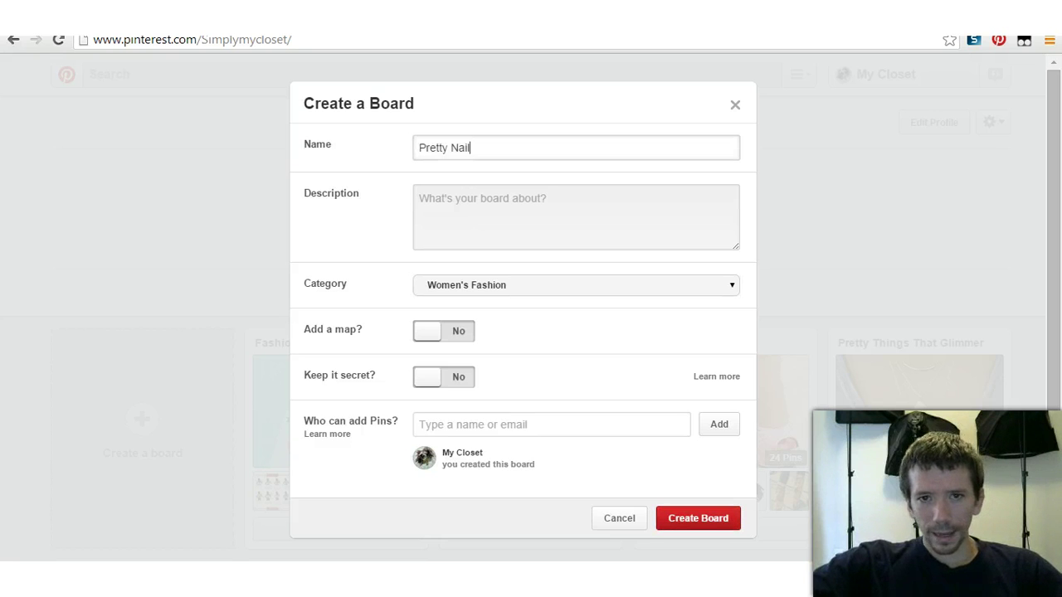
type("'s")
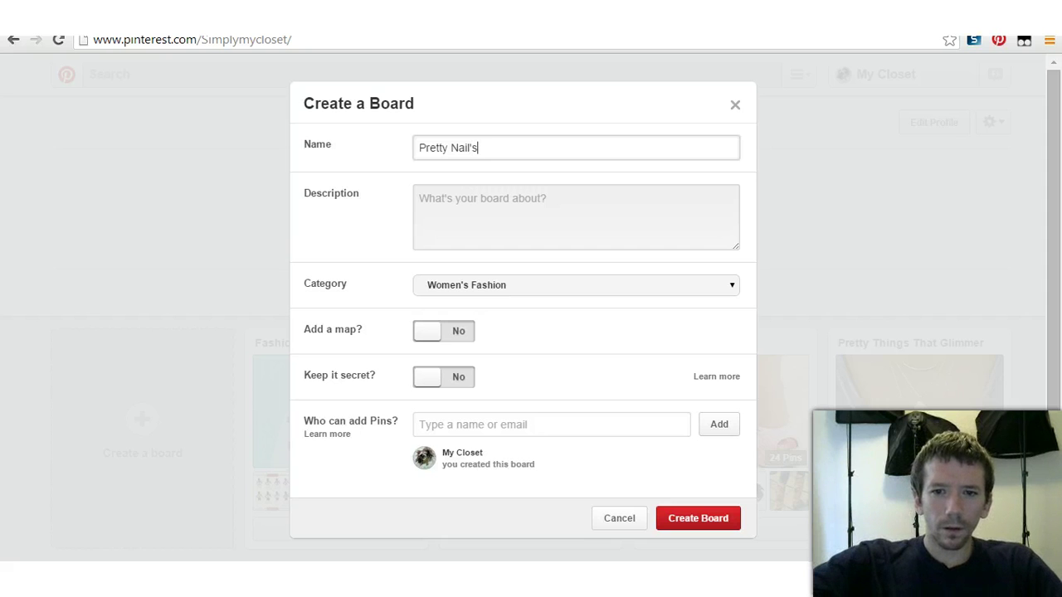
left_click(698, 518)
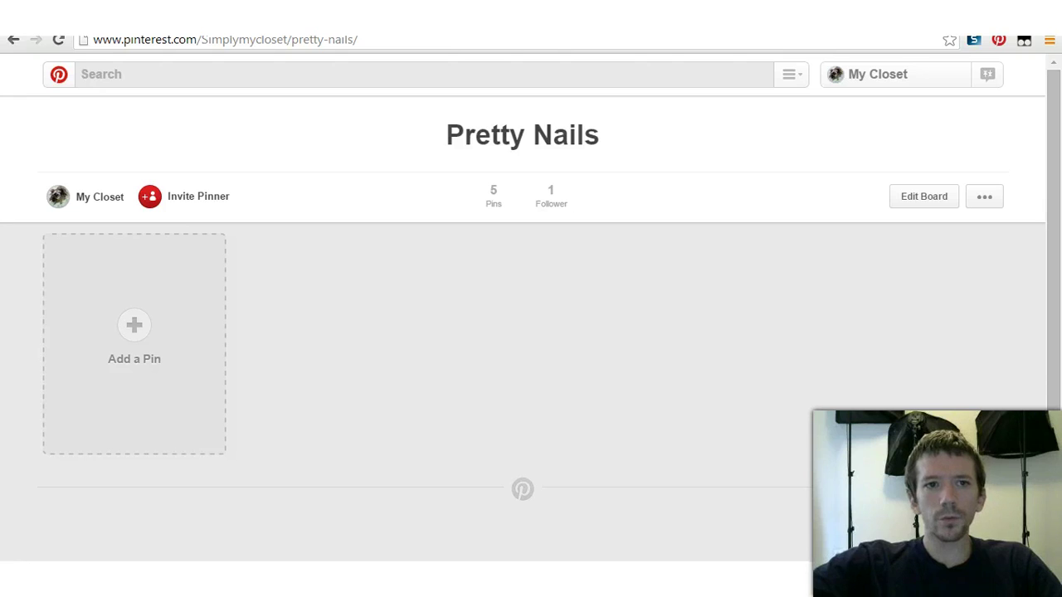
Step: Search for 'Nails', browse the results, and view then close the Best of 2013 nail polish pin
type("Nails")
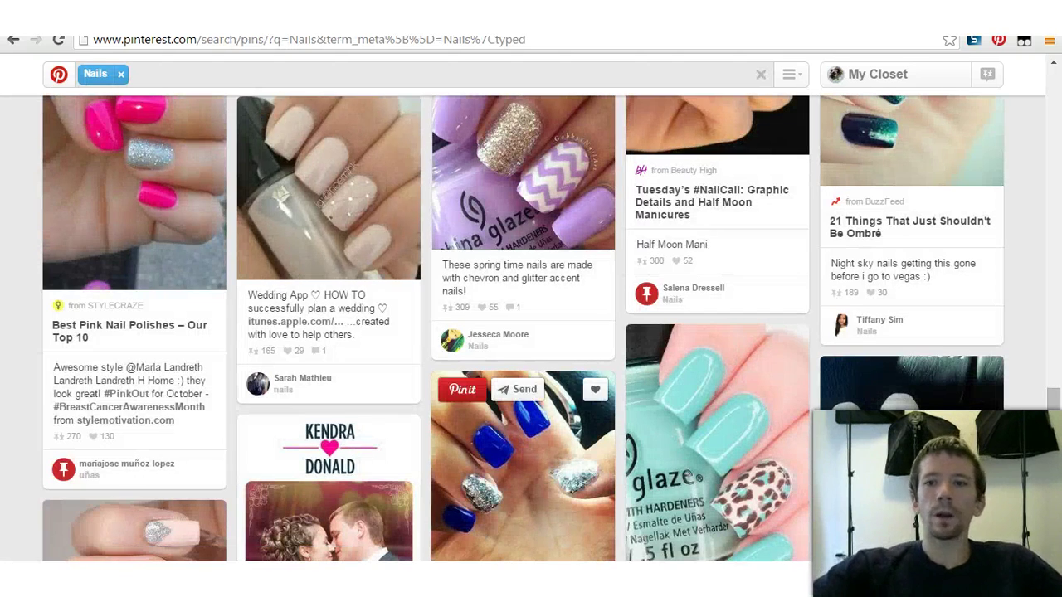
scroll(523, 373, "down", 5)
scroll(523, 374, "up", 5)
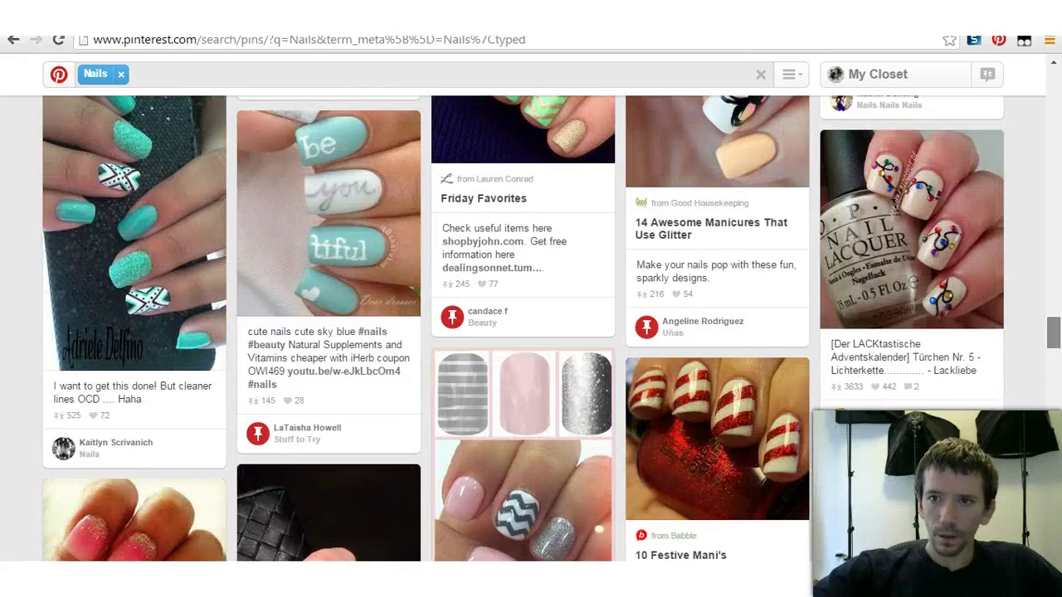
left_click_drag(1053, 332, 1053, 83)
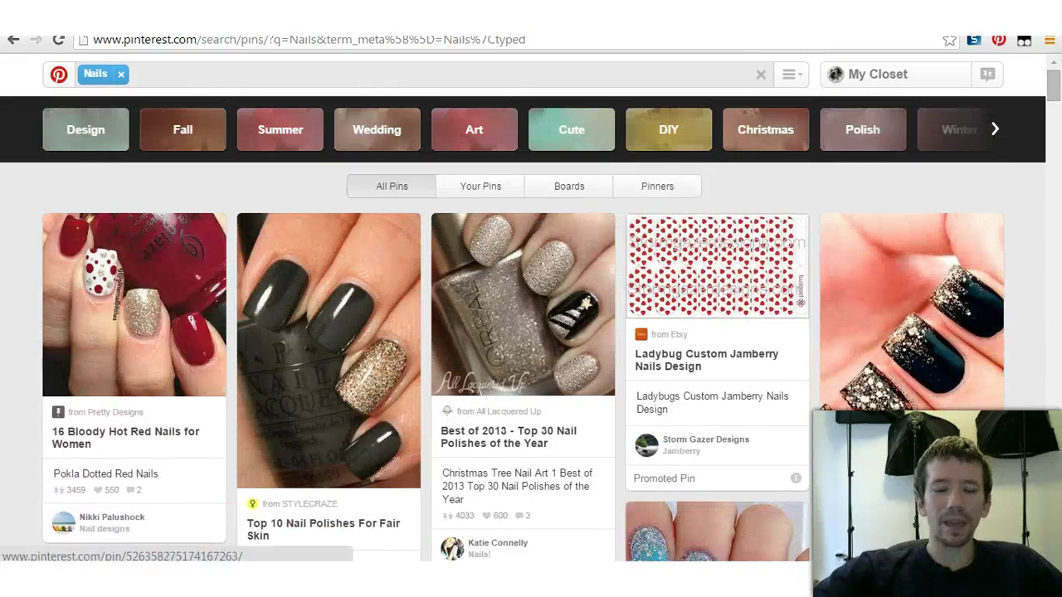
scroll(329, 373, "down", 2)
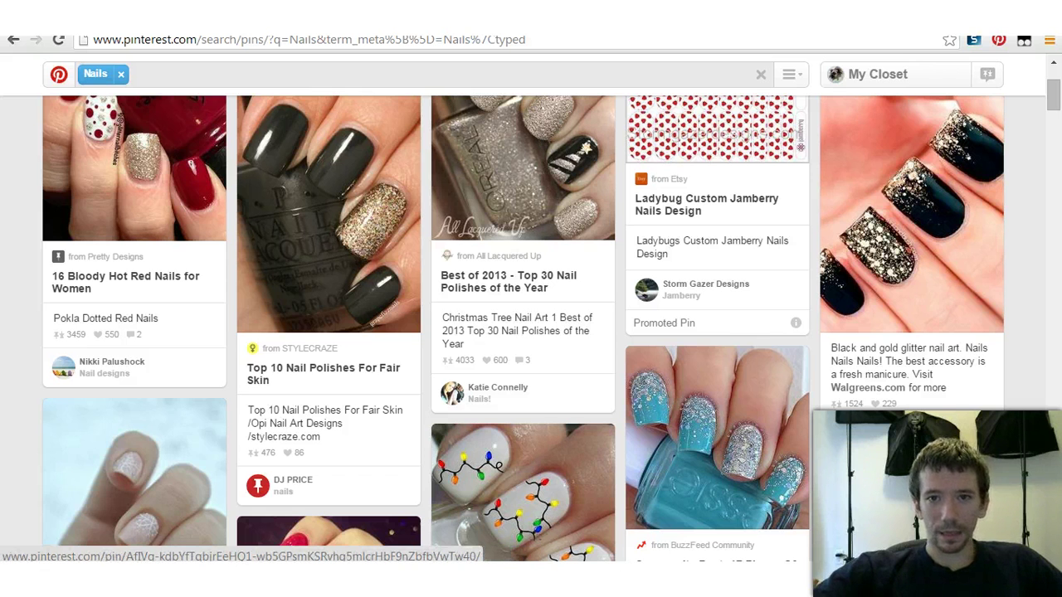
left_click(444, 191)
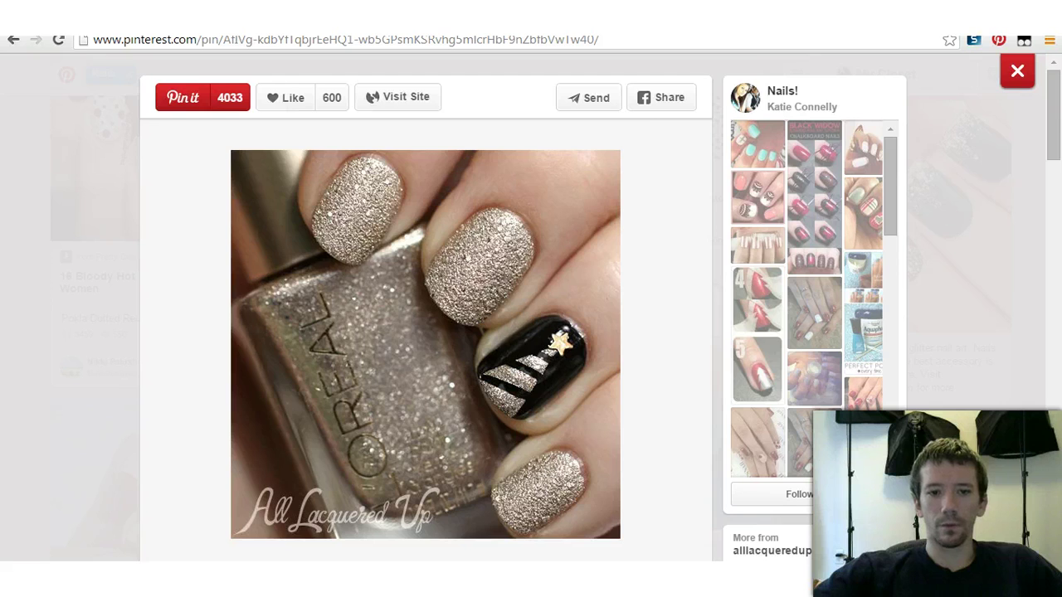
left_click(1017, 70)
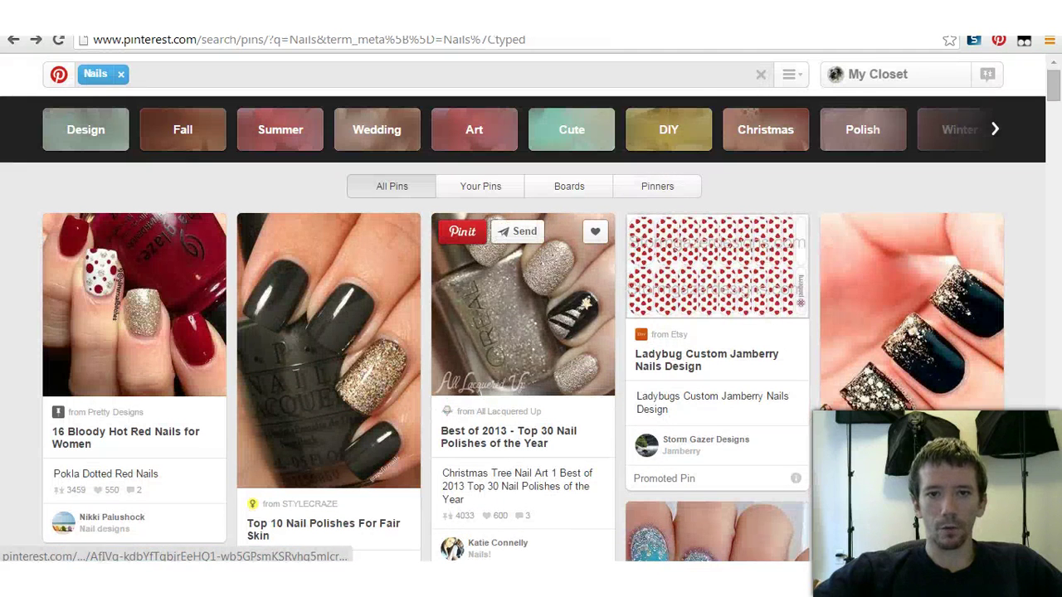
Step: Repin the Best of 2013 - Top 30 Nail Polishes pin to Pretty Nail's, keeping its description
left_click(463, 232)
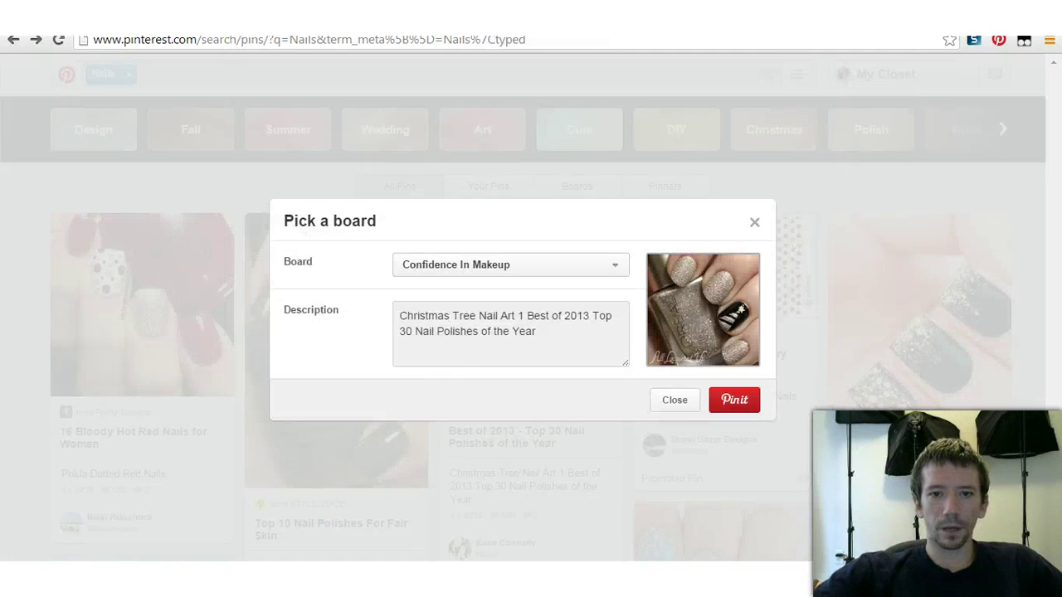
left_click(511, 265)
left_click(449, 351)
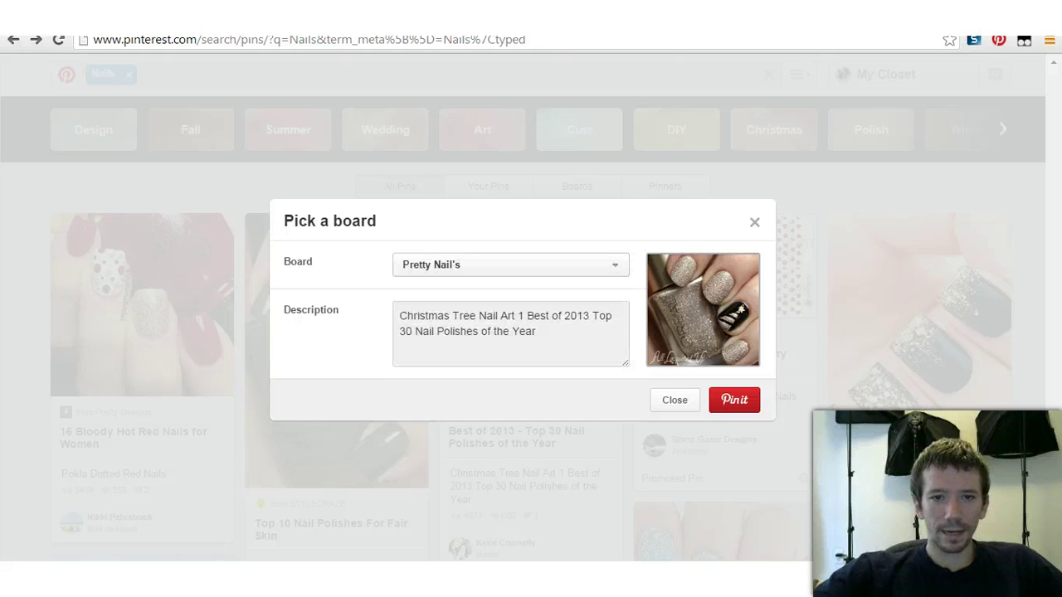
left_click_drag(548, 336, 399, 316)
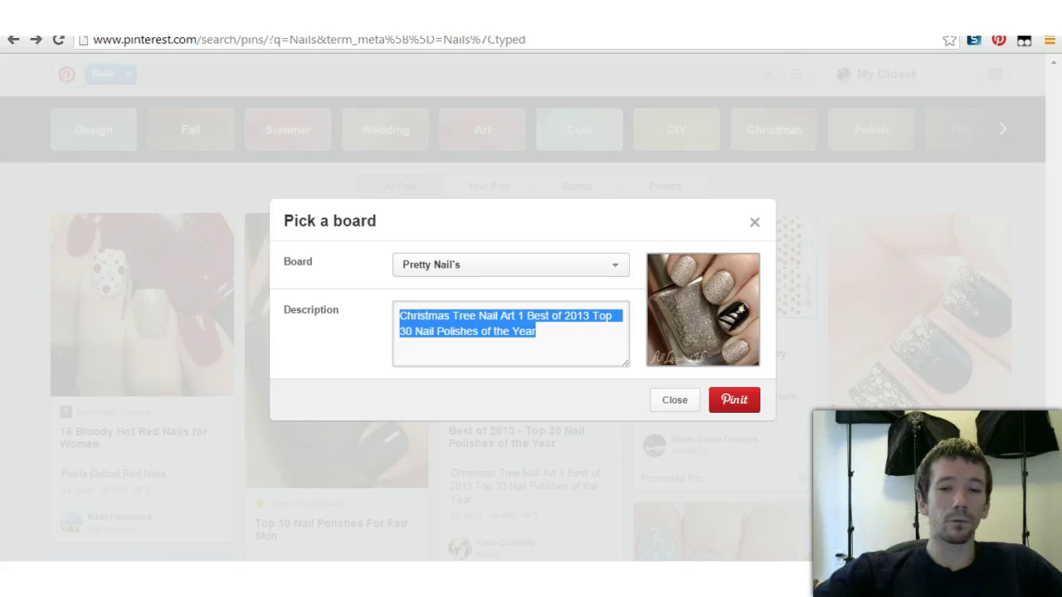
left_click(537, 332)
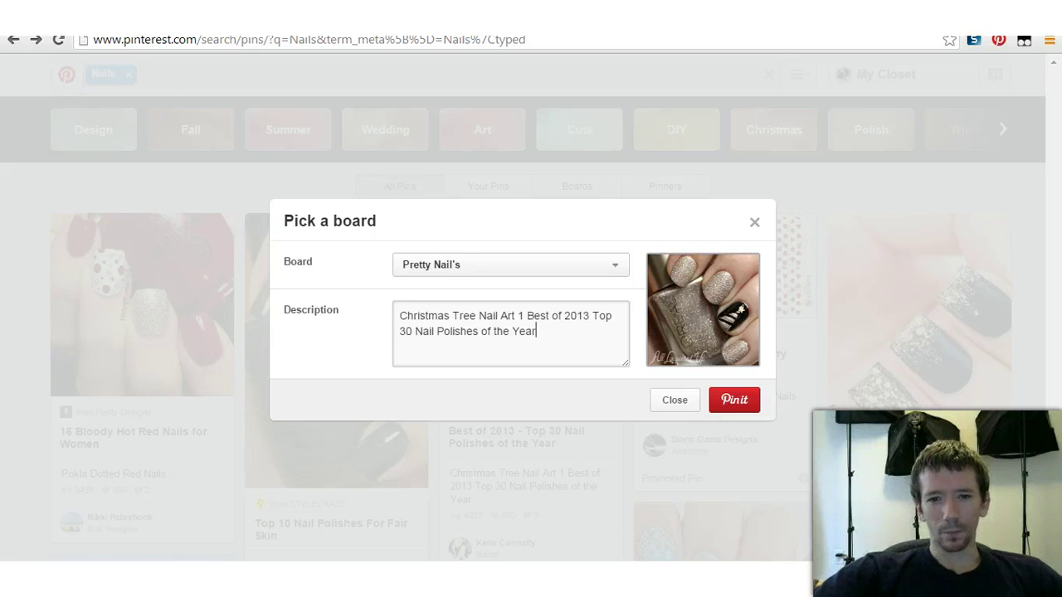
left_click(734, 400)
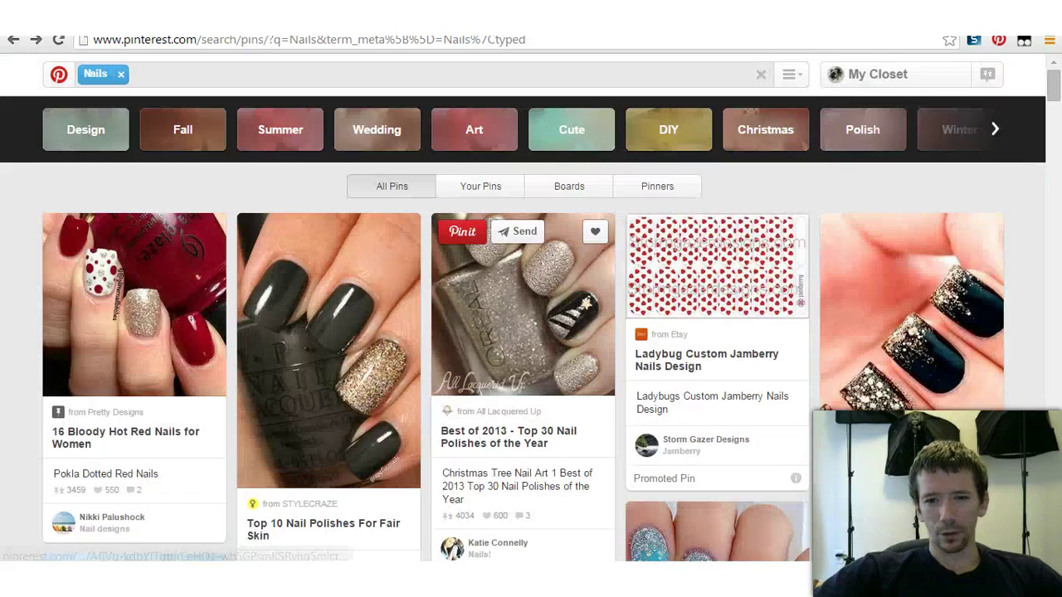
scroll(531, 332, "down", 10)
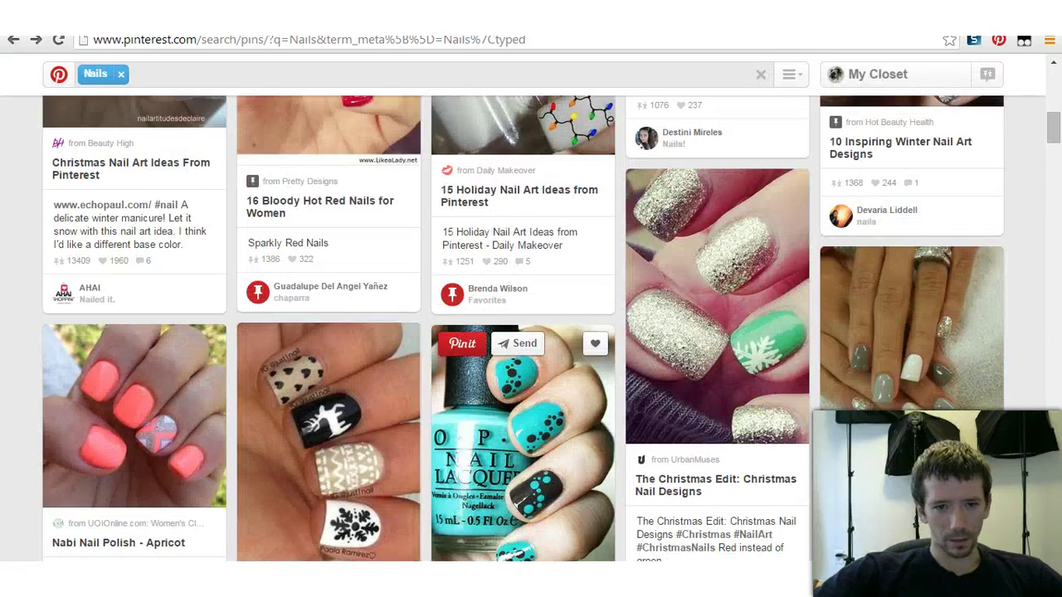
Step: Repin the Sparkly Red Nails and the grey and white nails pins to Pretty Nail's
scroll(523, 332, "down", 3)
scroll(523, 332, "up", 6)
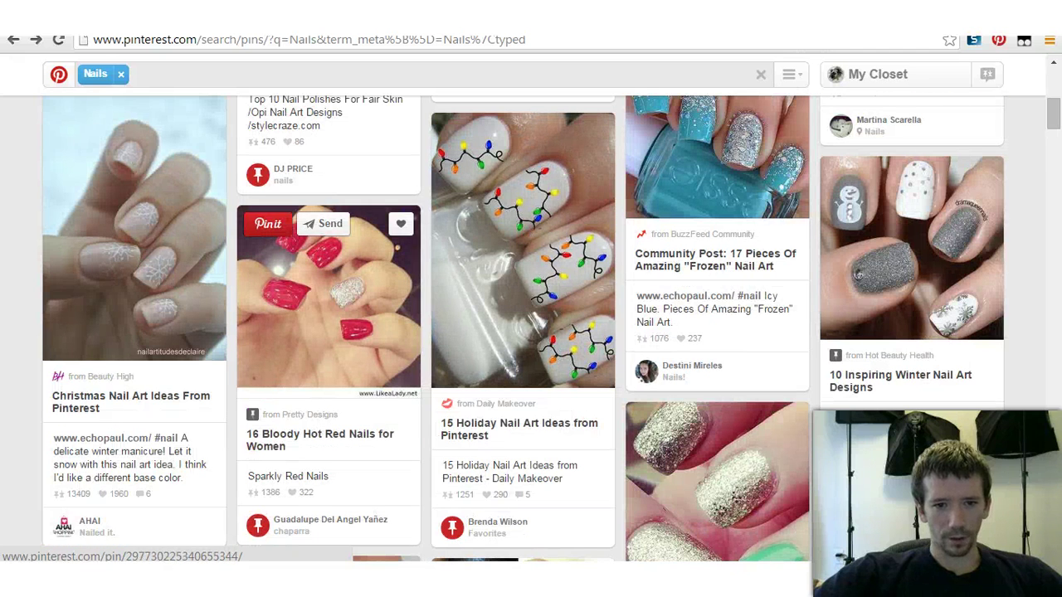
left_click(268, 223)
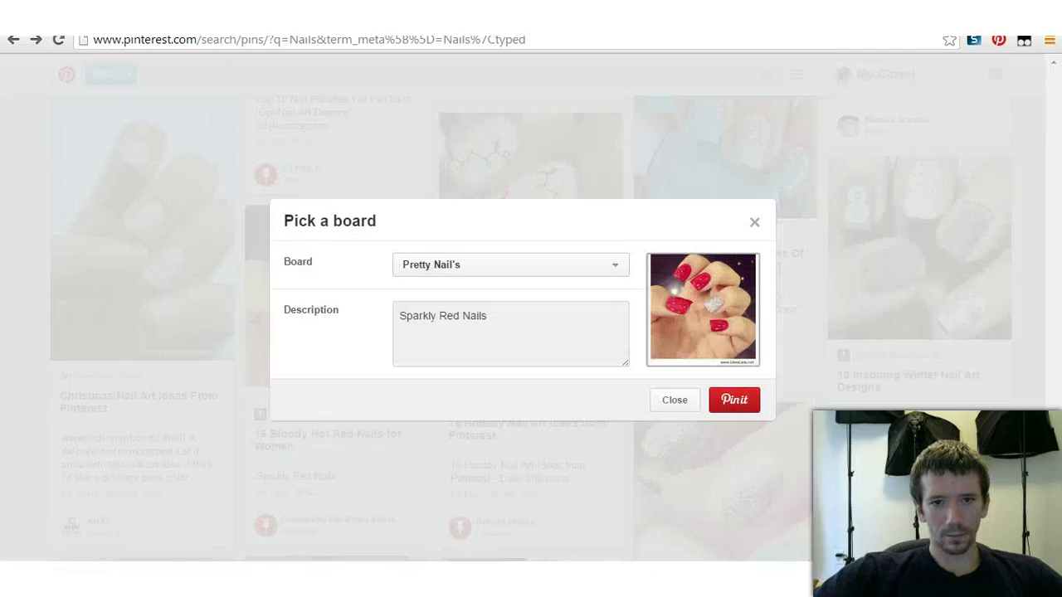
left_click(735, 399)
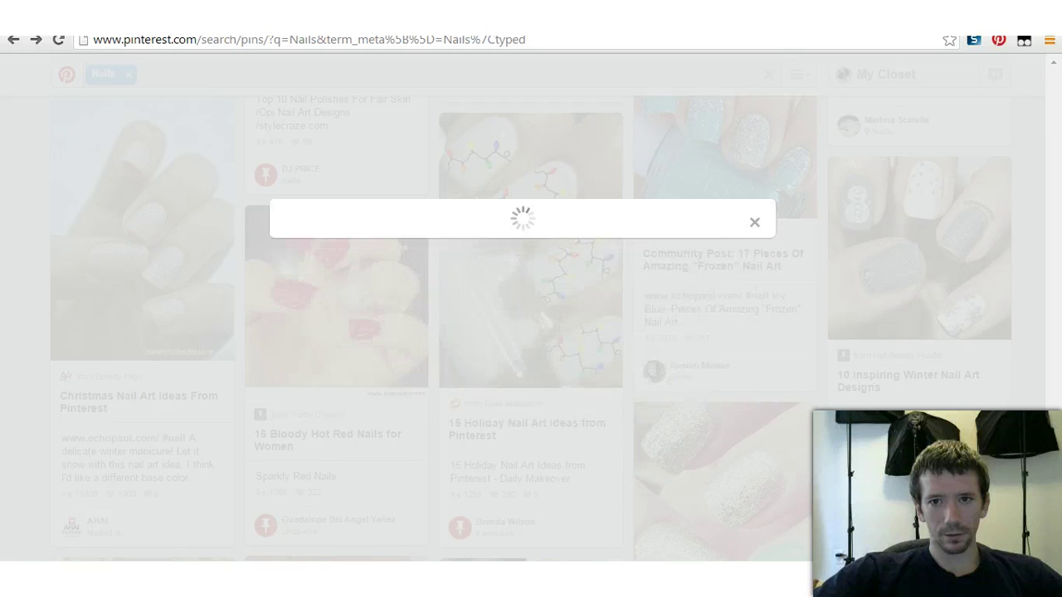
scroll(718, 348, "down", 7)
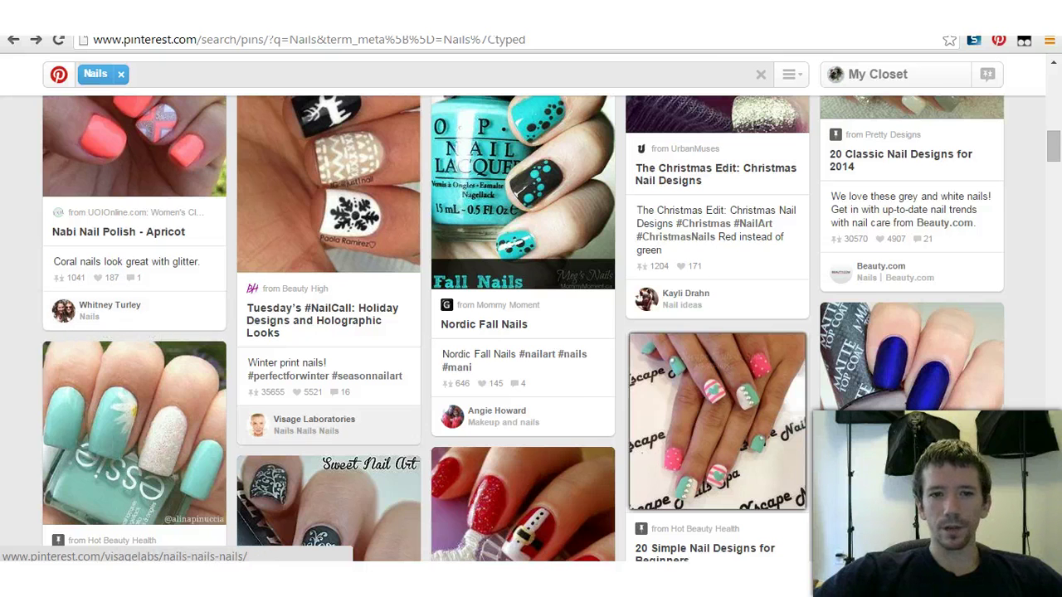
scroll(328, 423, "up", 1)
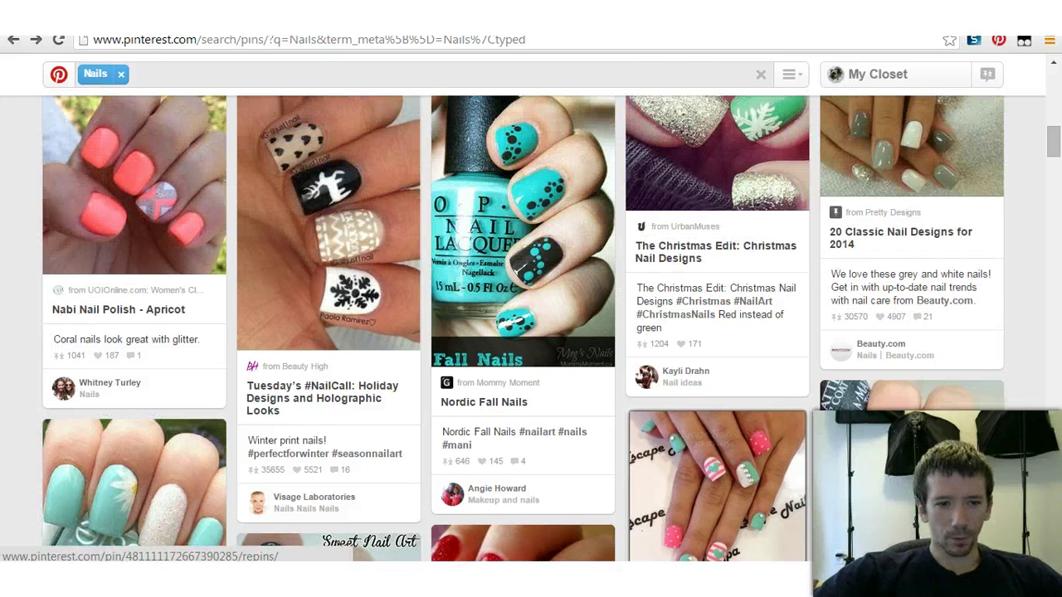
scroll(762, 319, "up", 2)
mouse_move(913, 208)
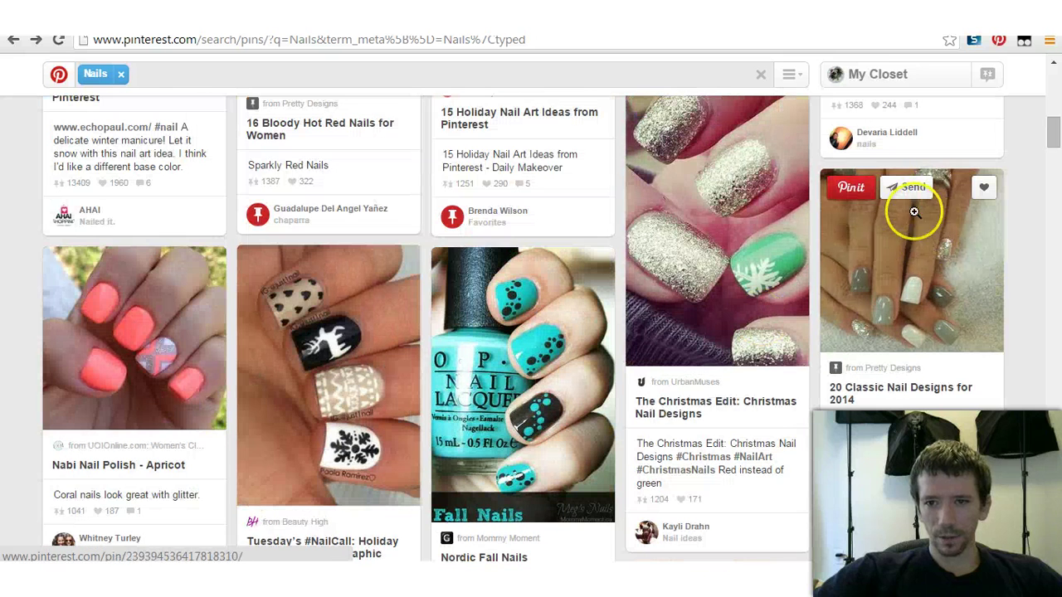
left_click(845, 190)
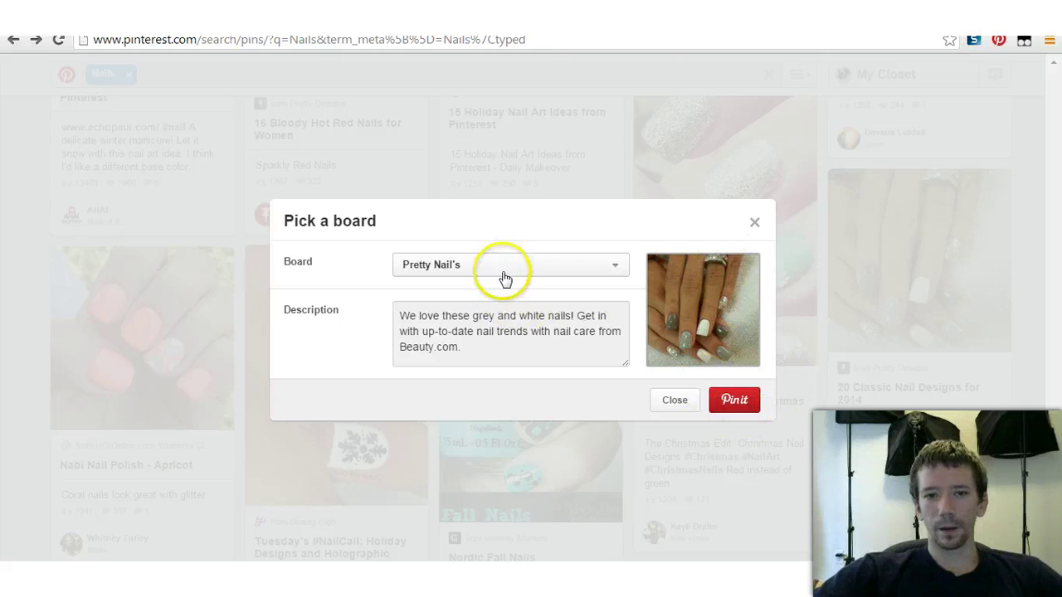
left_click(733, 400)
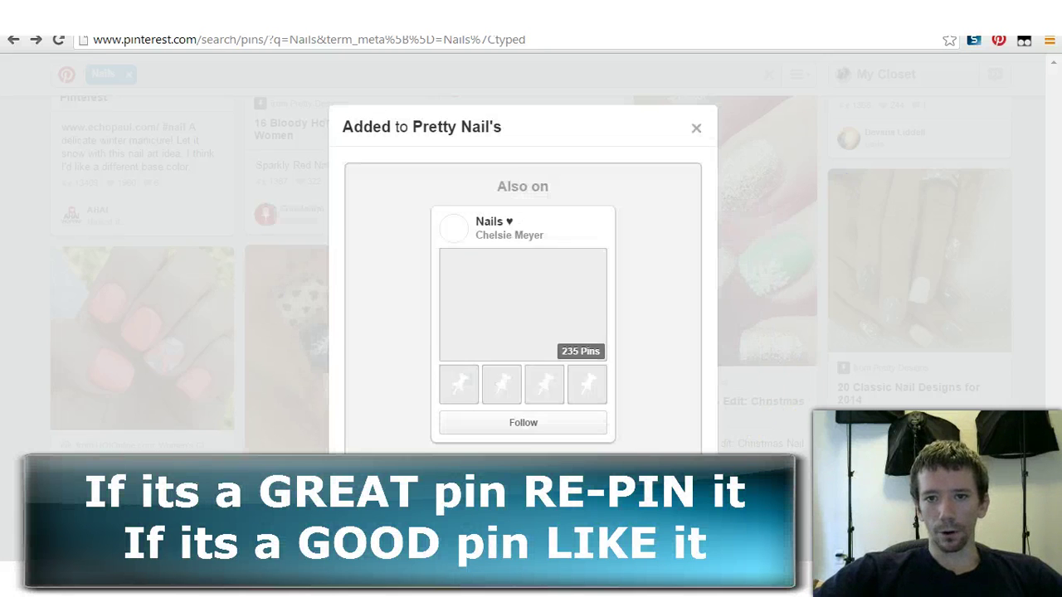
key("Escape")
Step: Repin the glitter nail pin and the navy glitter-accent manicure pin to Pretty Nail's
scroll(531, 303, "down", 8)
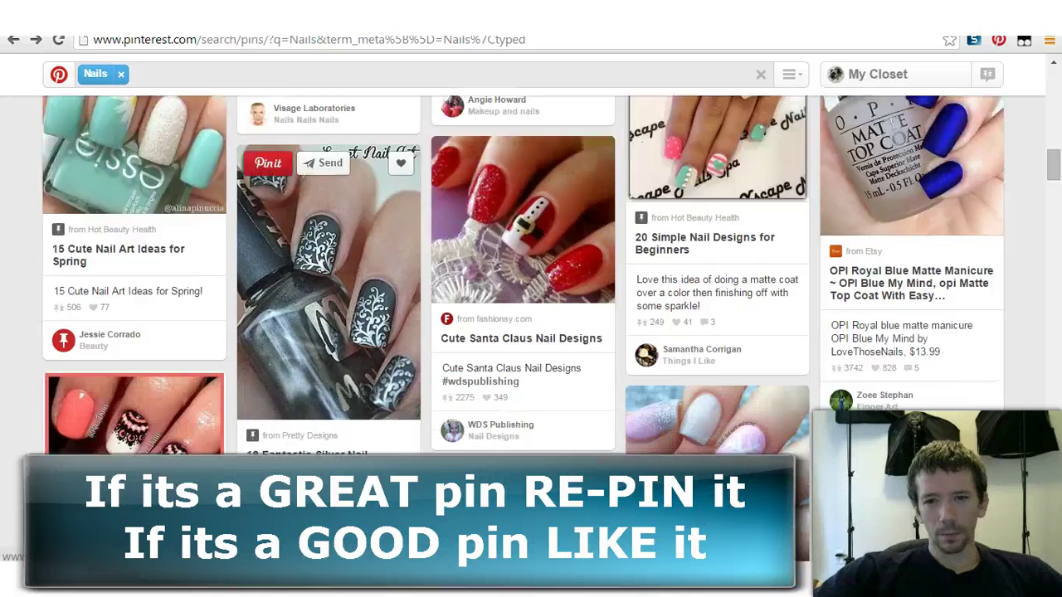
scroll(332, 331, "down", 8)
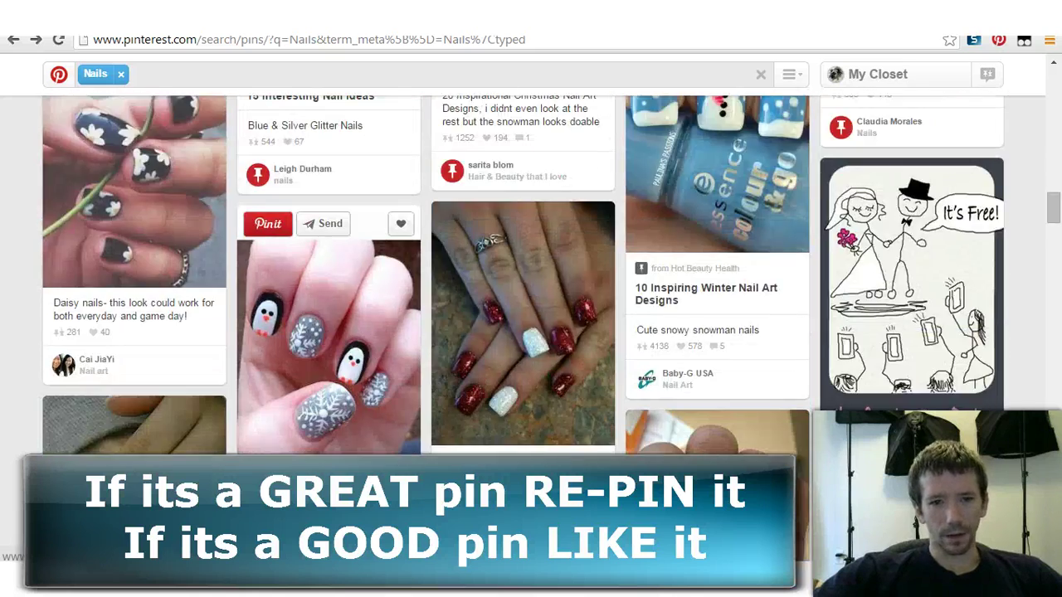
scroll(332, 332, "down", 1)
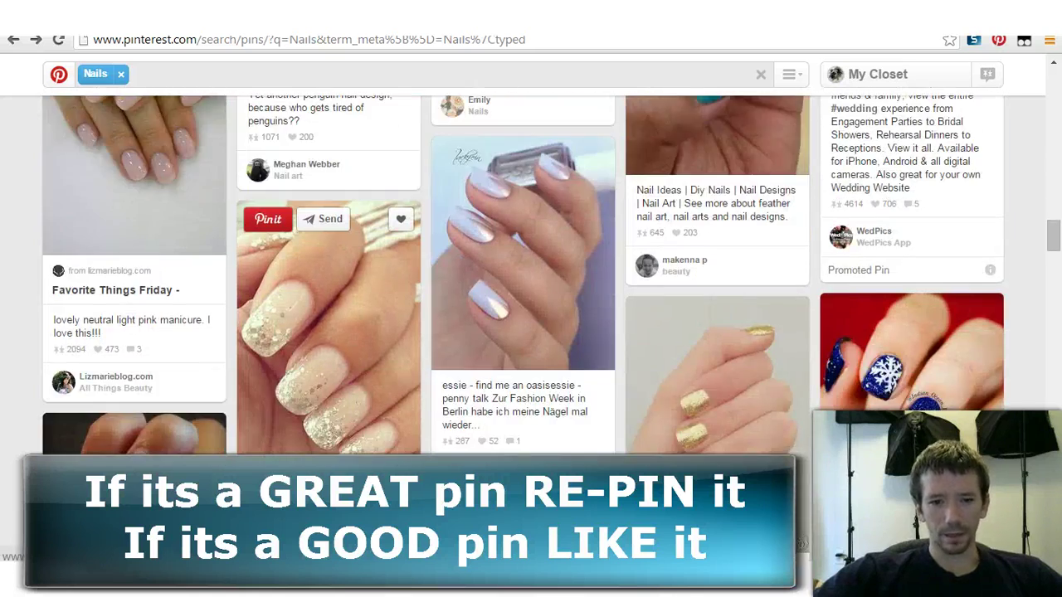
scroll(332, 332, "down", 2)
scroll(332, 332, "up", 3)
left_click(267, 296)
left_click(734, 400)
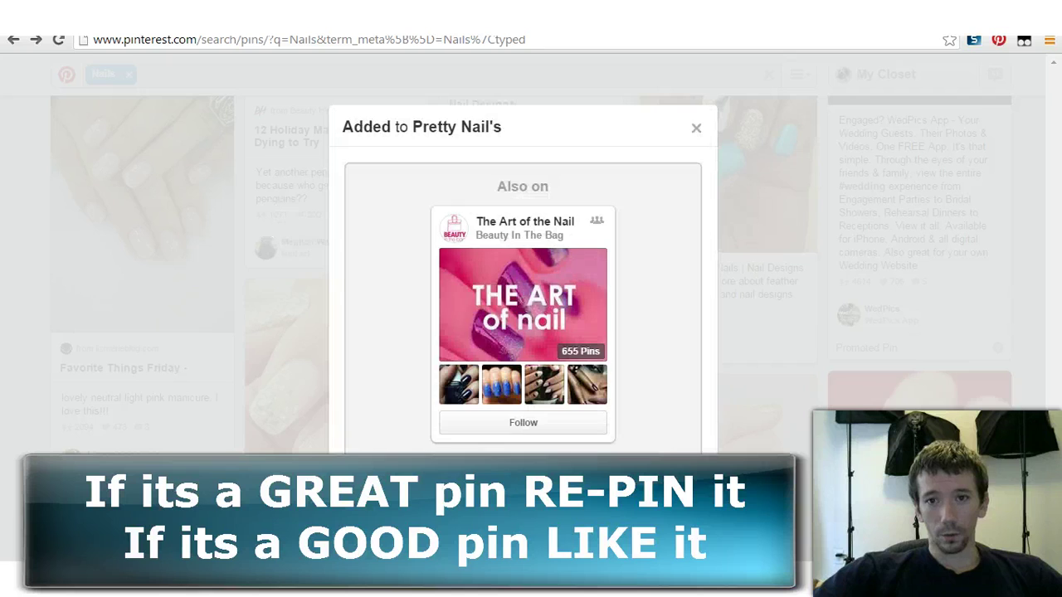
key("Escape")
scroll(717, 332, "down", 10)
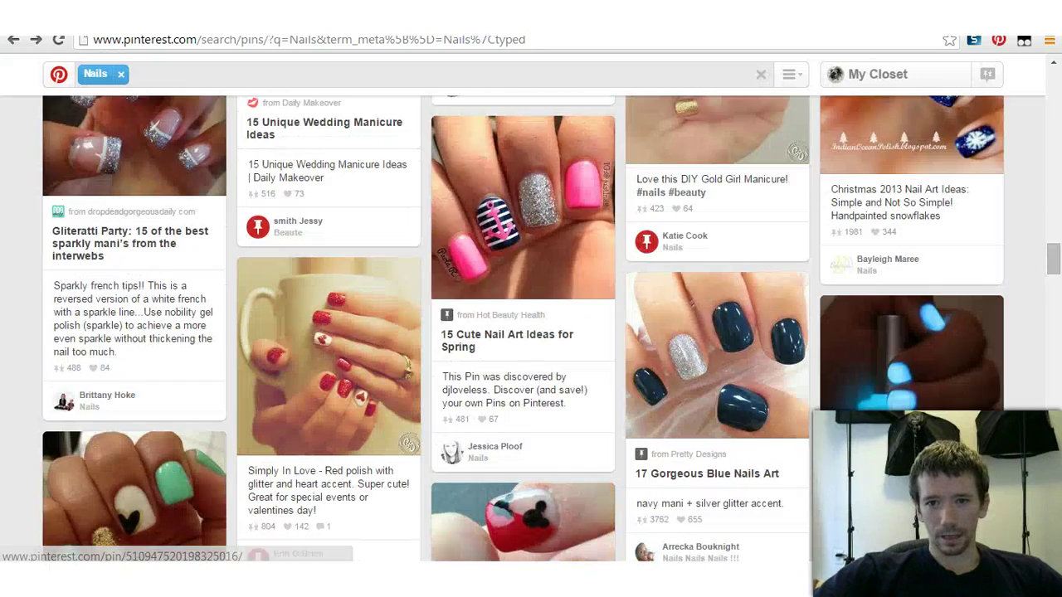
scroll(717, 332, "up", 4)
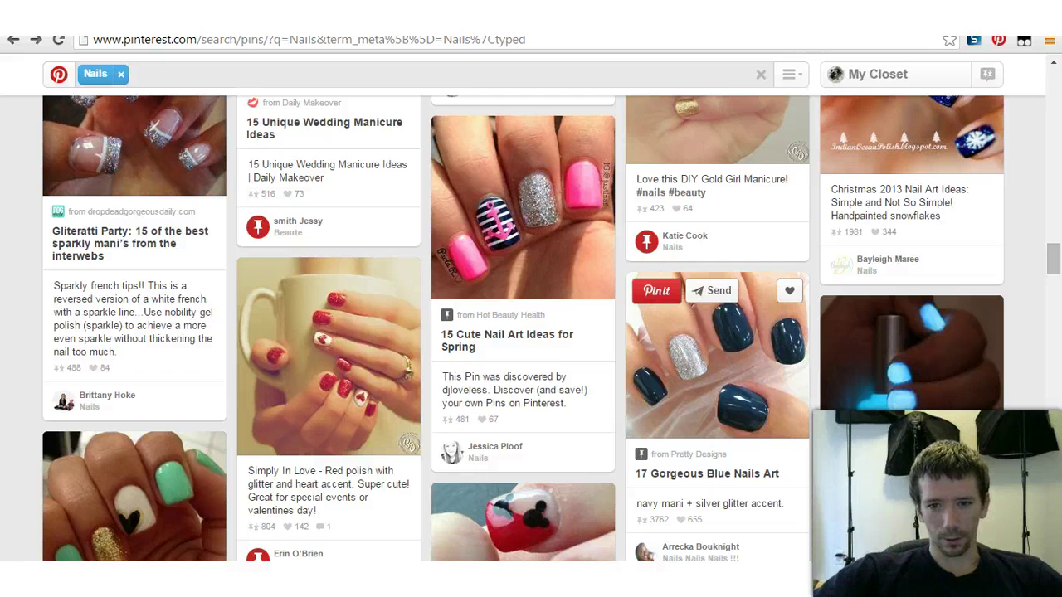
left_click(656, 291)
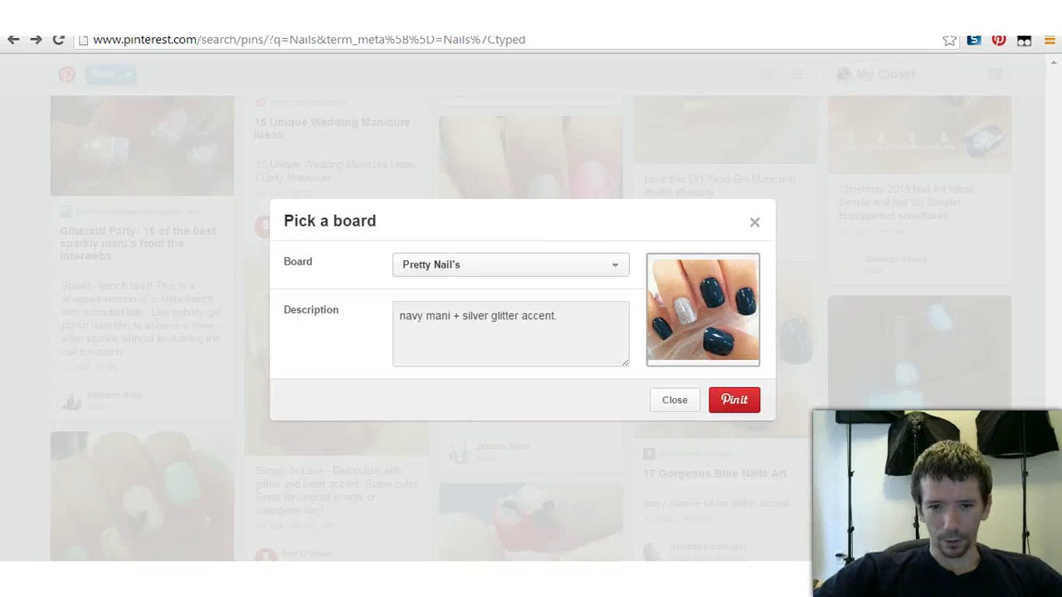
left_click(734, 400)
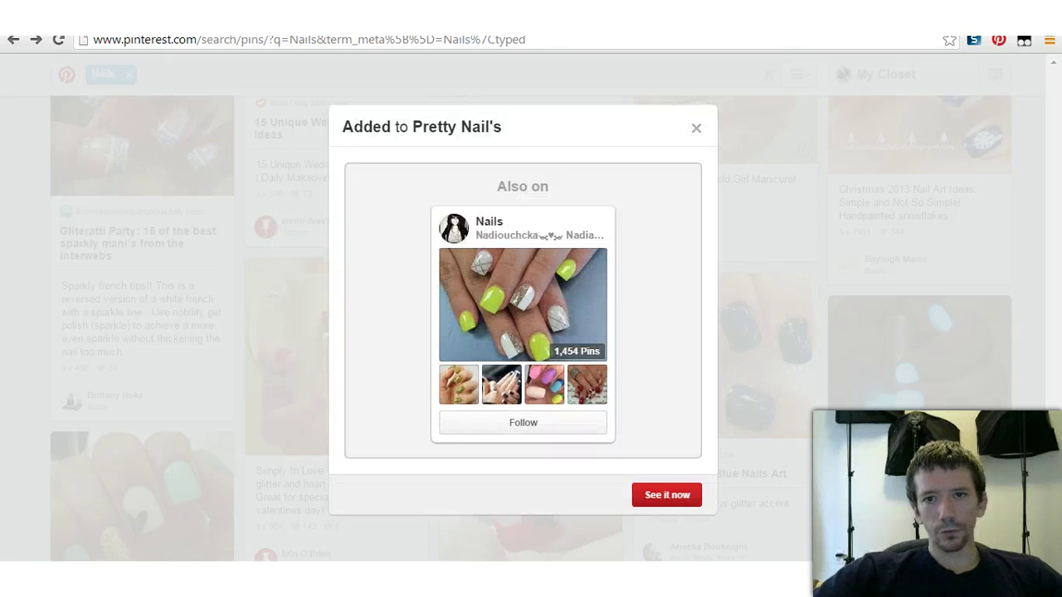
Step: Repin the Friday Favorites mint chevron nails pin to Pretty Nail's
scroll(133, 332, "down", 5)
scroll(132, 332, "down", 5)
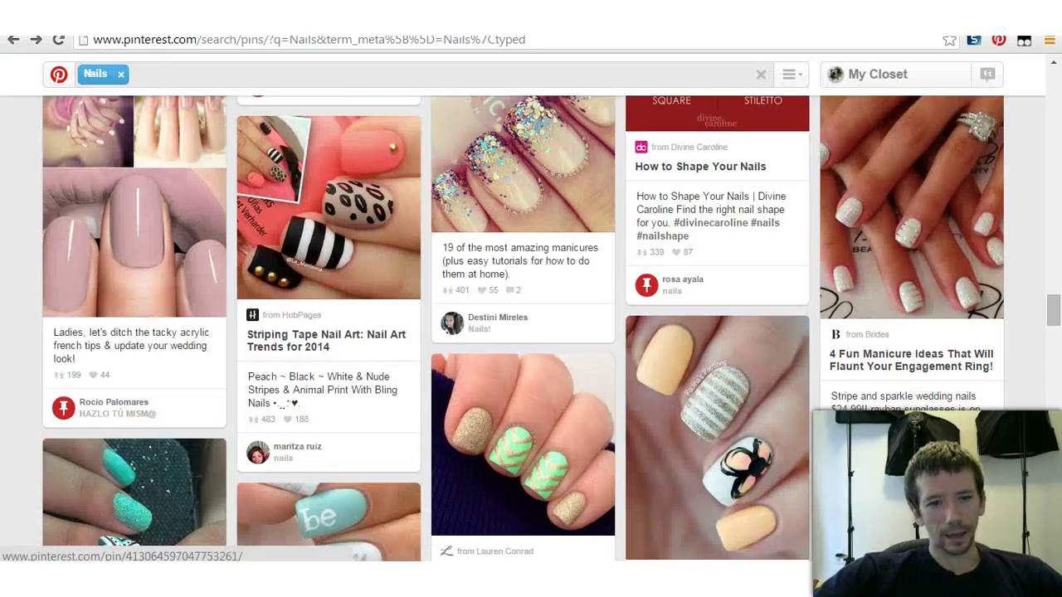
scroll(329, 415, "down", 1)
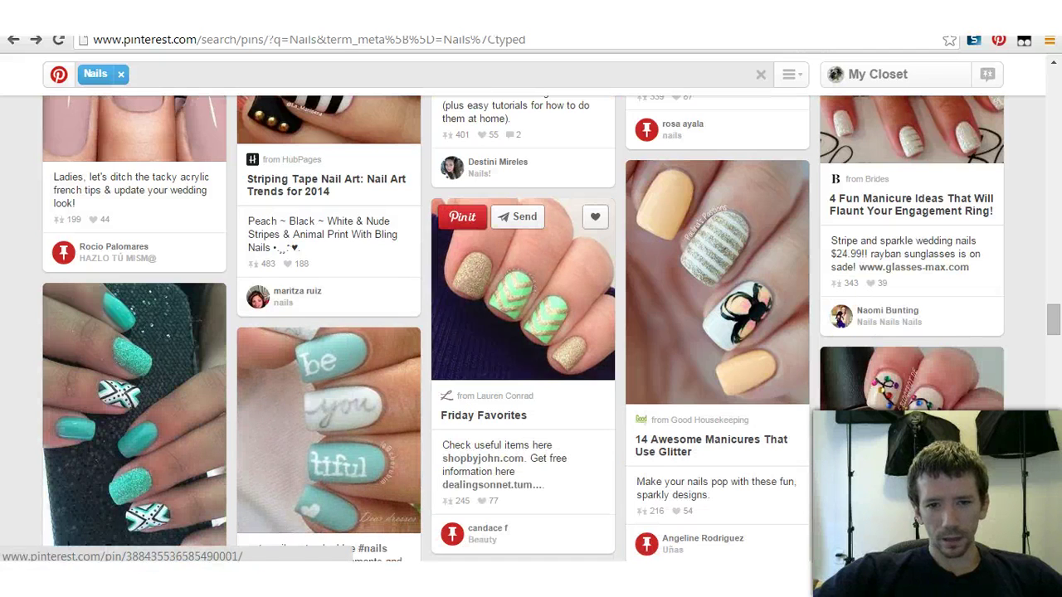
left_click(463, 216)
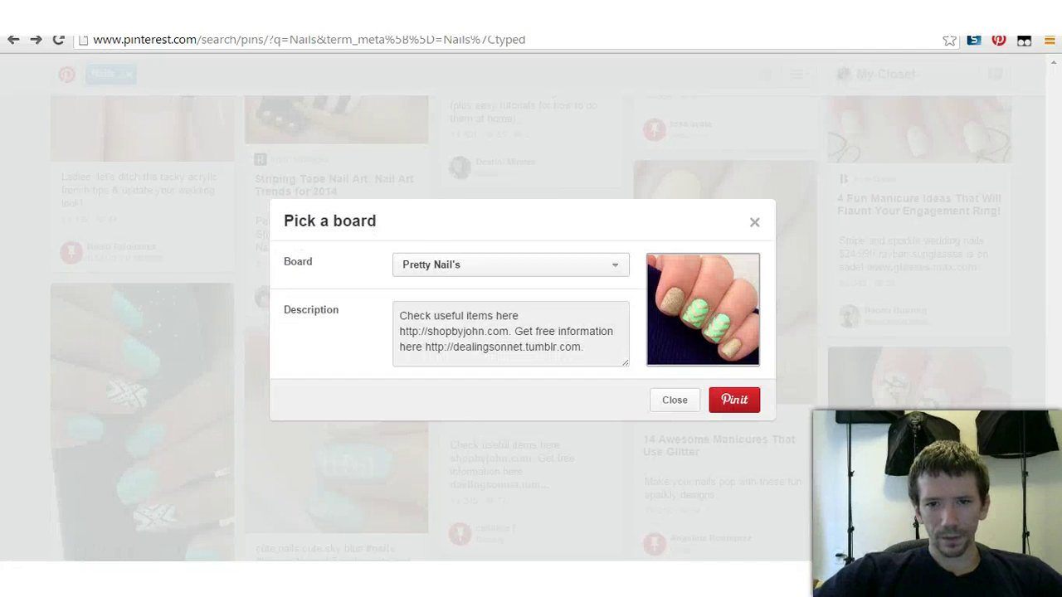
left_click(735, 400)
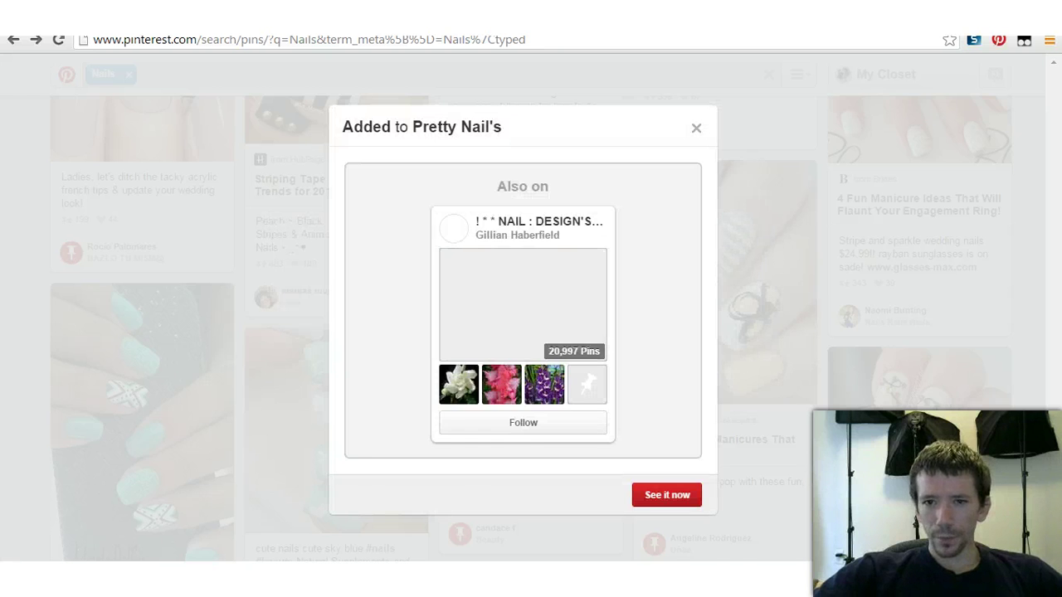
scroll(523, 373, "down", 5)
scroll(498, 398, "down", 3)
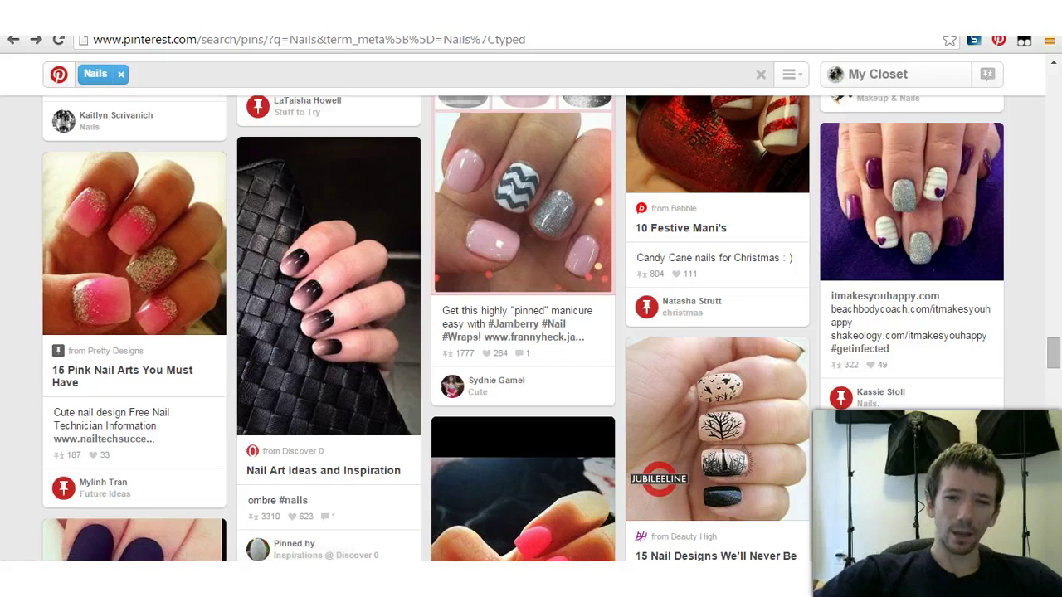
scroll(522, 290, "down", 4)
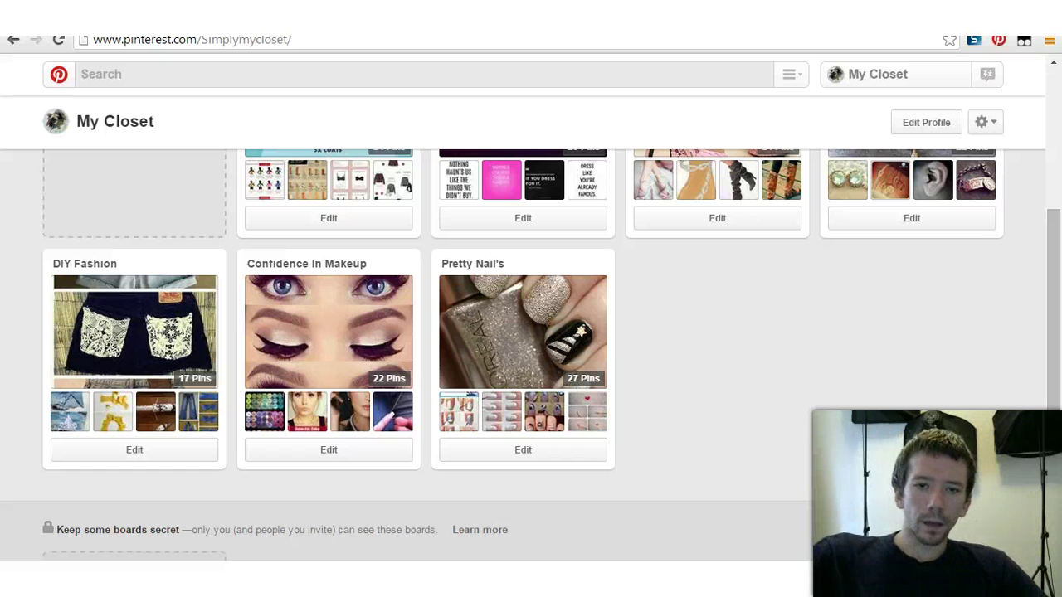
Step: Set the Pretty Nail's board cover to the red reindeer and snowflake nails image
mouse_move(523, 336)
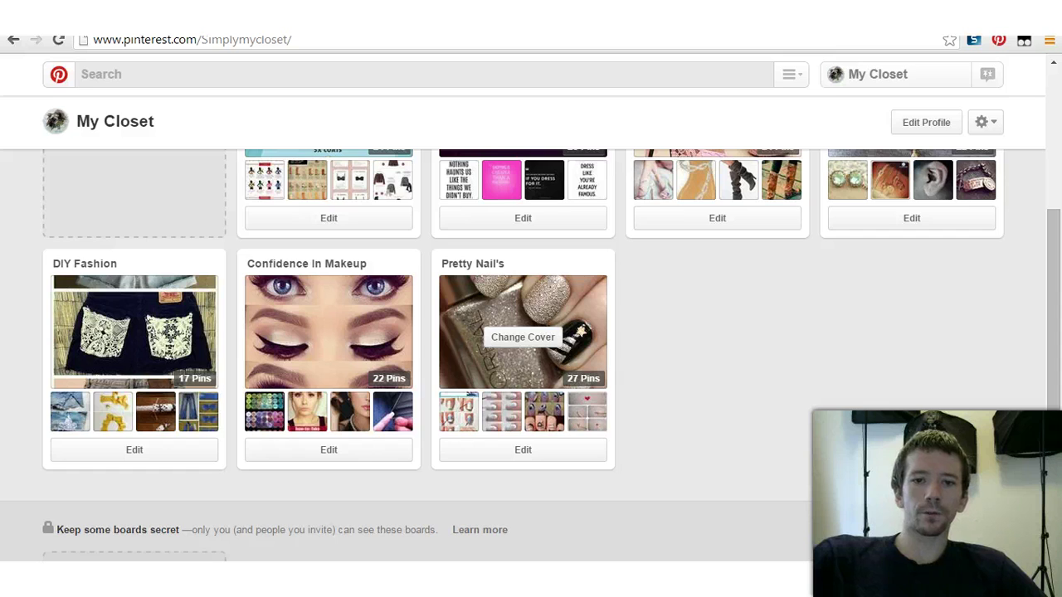
left_click(523, 337)
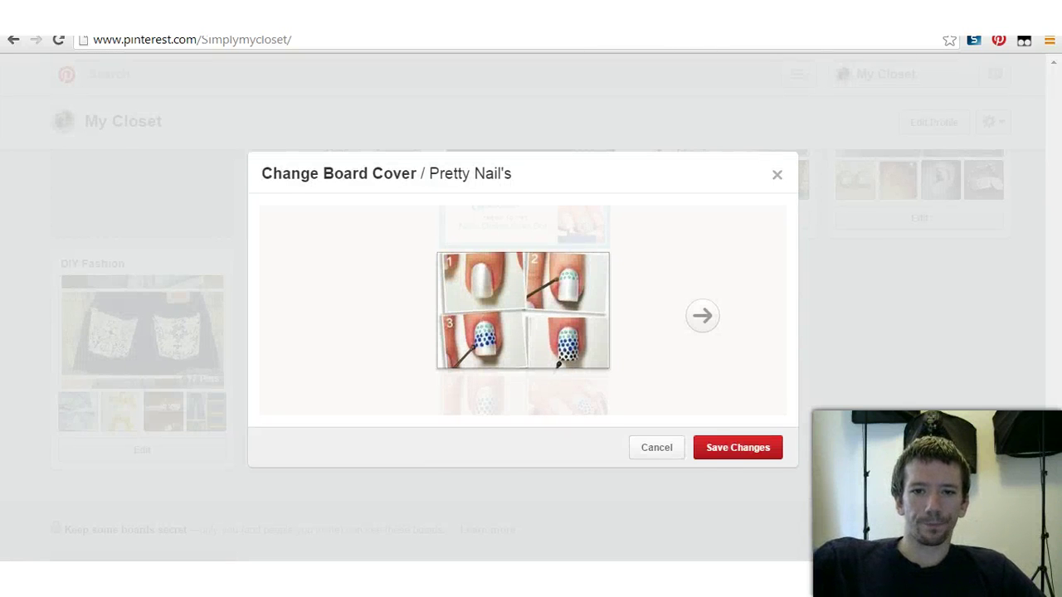
left_click(702, 316)
left_click(702, 316)
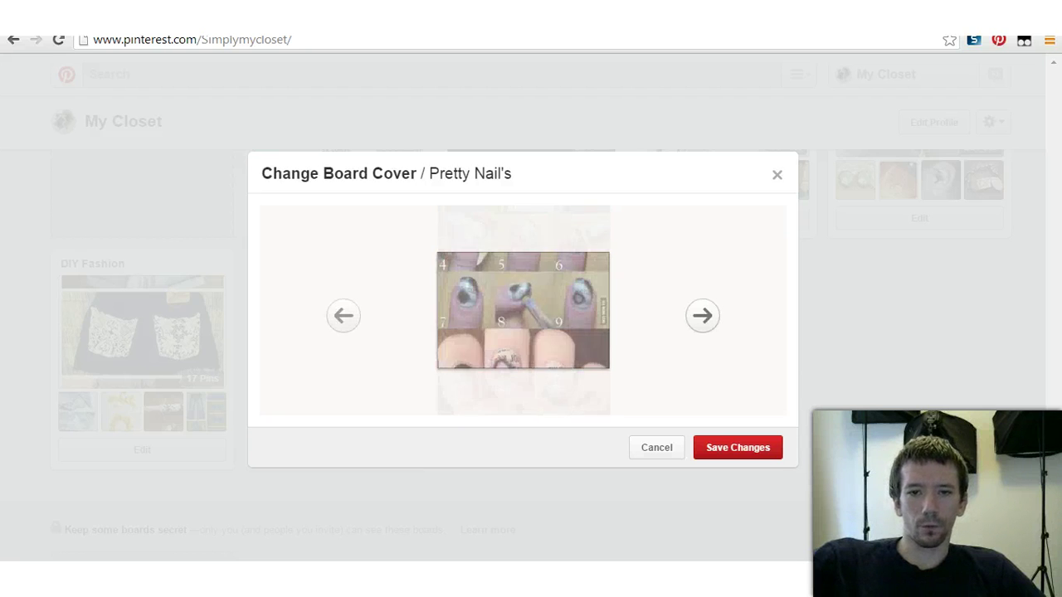
left_click(702, 316)
left_click(702, 315)
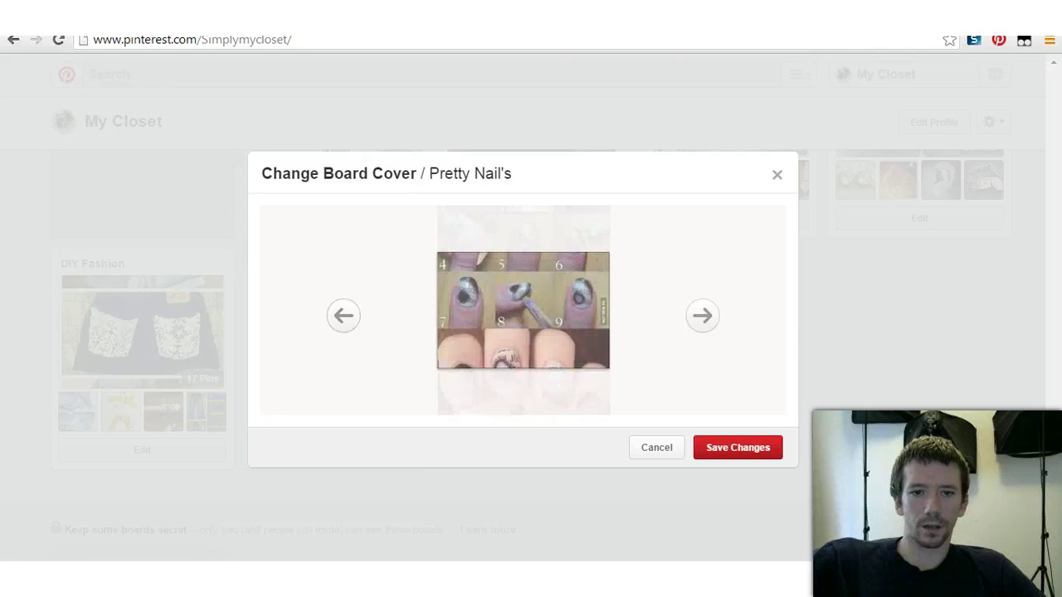
left_click(702, 315)
left_click(702, 315)
left_click(702, 316)
left_click(702, 315)
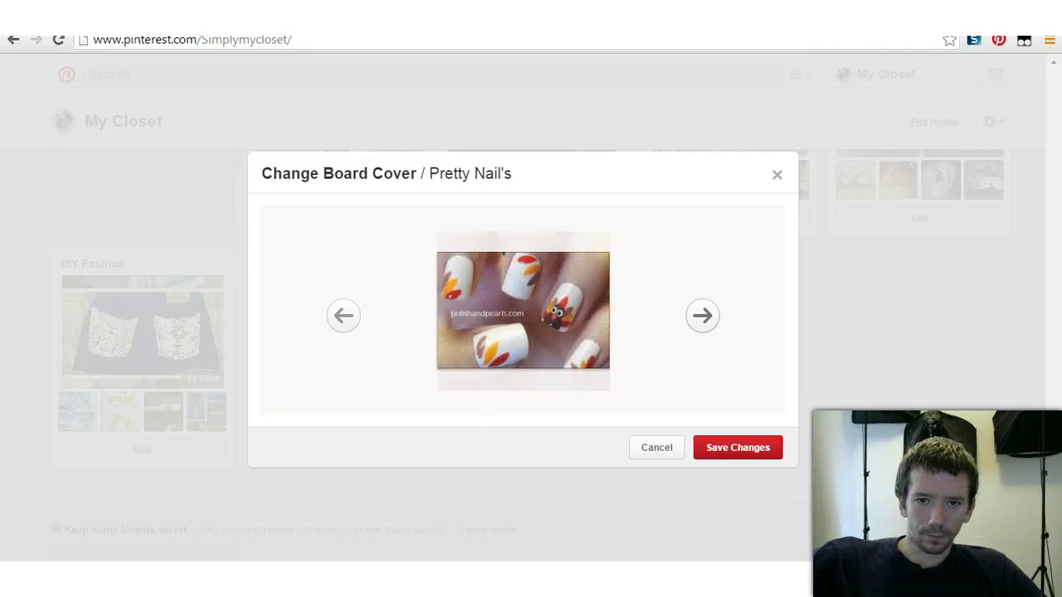
left_click(702, 316)
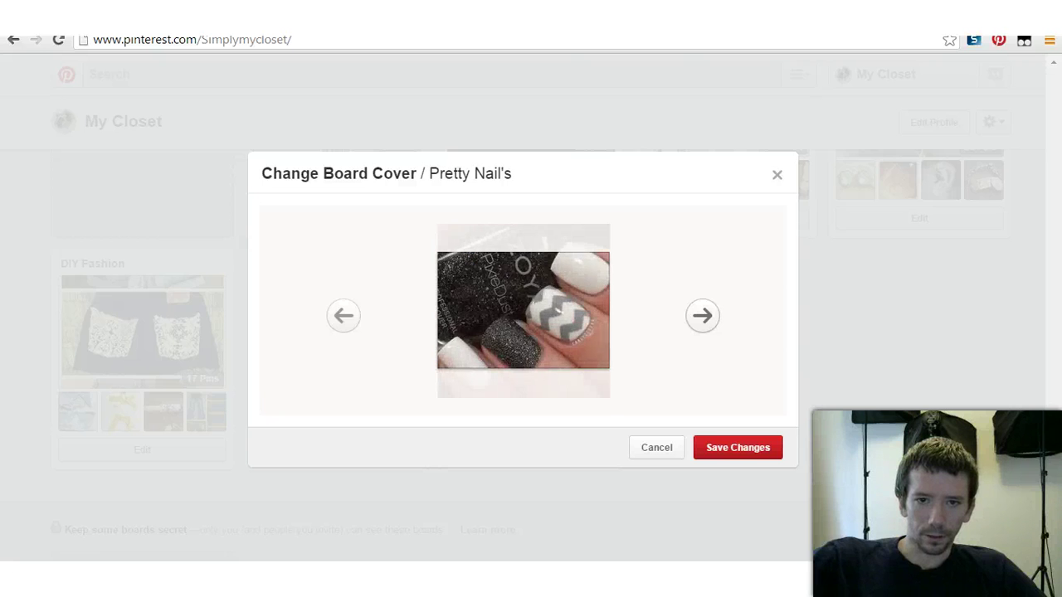
left_click(702, 315)
left_click(702, 316)
left_click(702, 315)
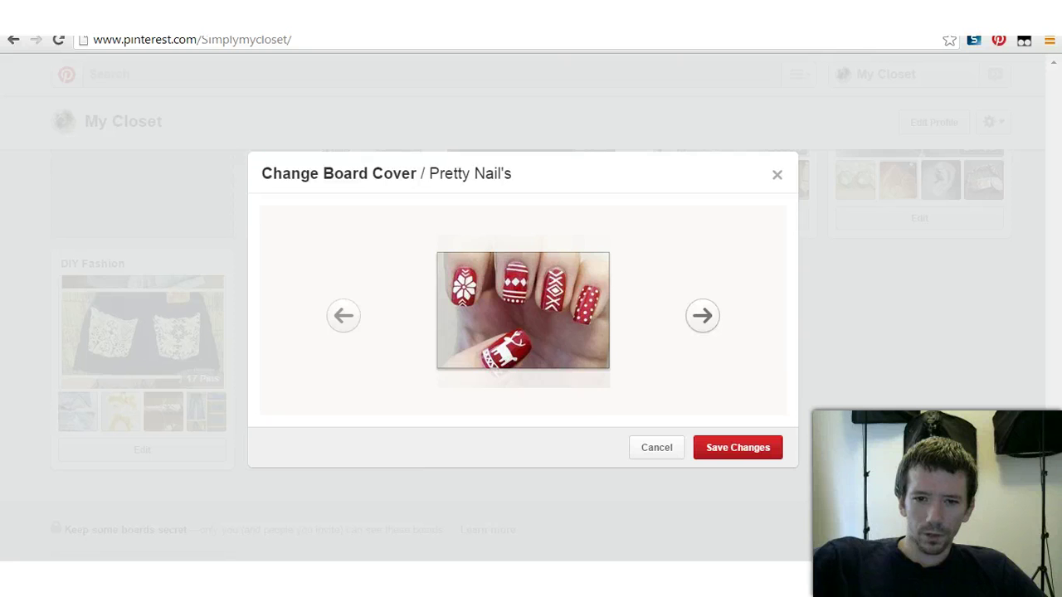
left_click(702, 316)
left_click(343, 316)
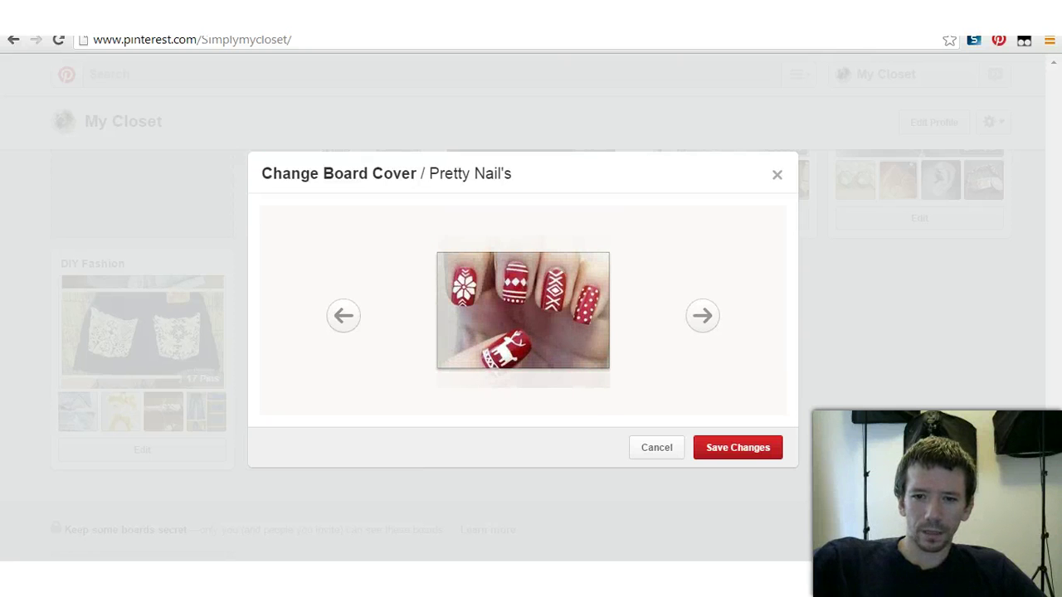
left_click(738, 447)
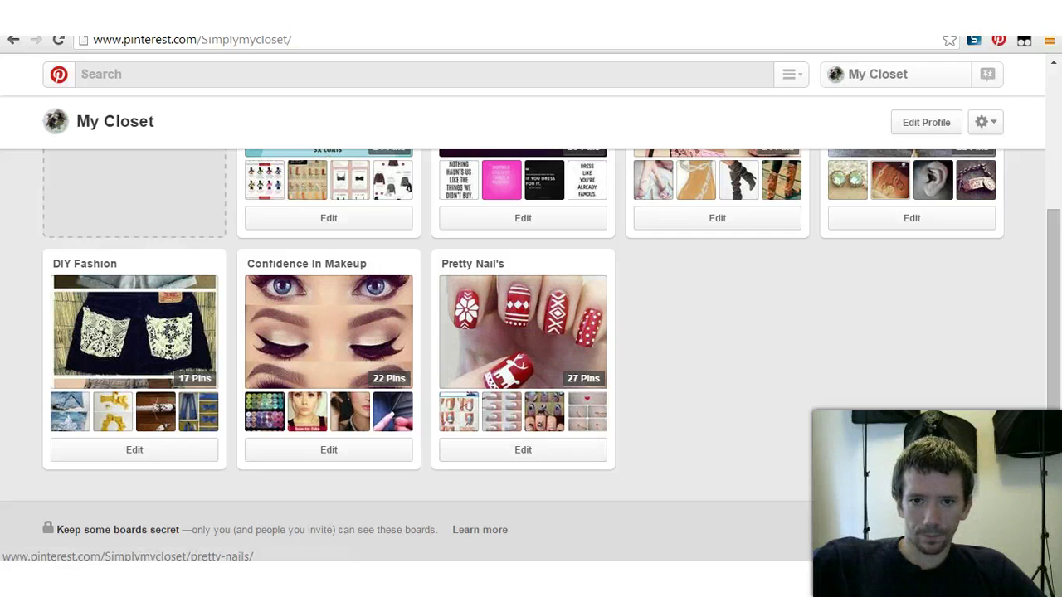
Step: Give the Pretty Nail's board the description 'Beautiful Nail Designs and Some DIY'
left_click(523, 449)
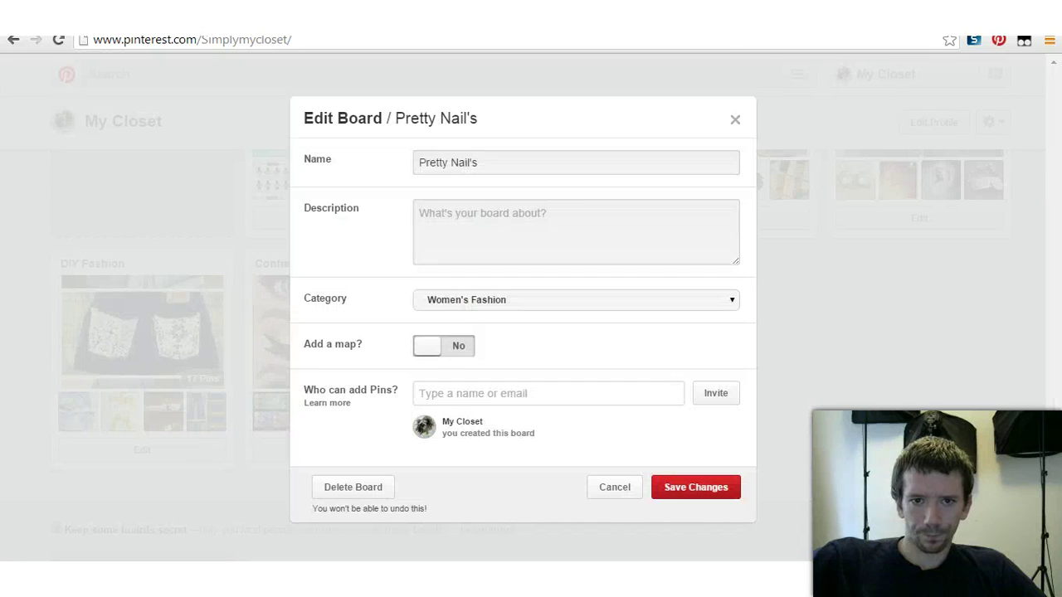
left_click(498, 228)
type("Beautiful Nail Designs an")
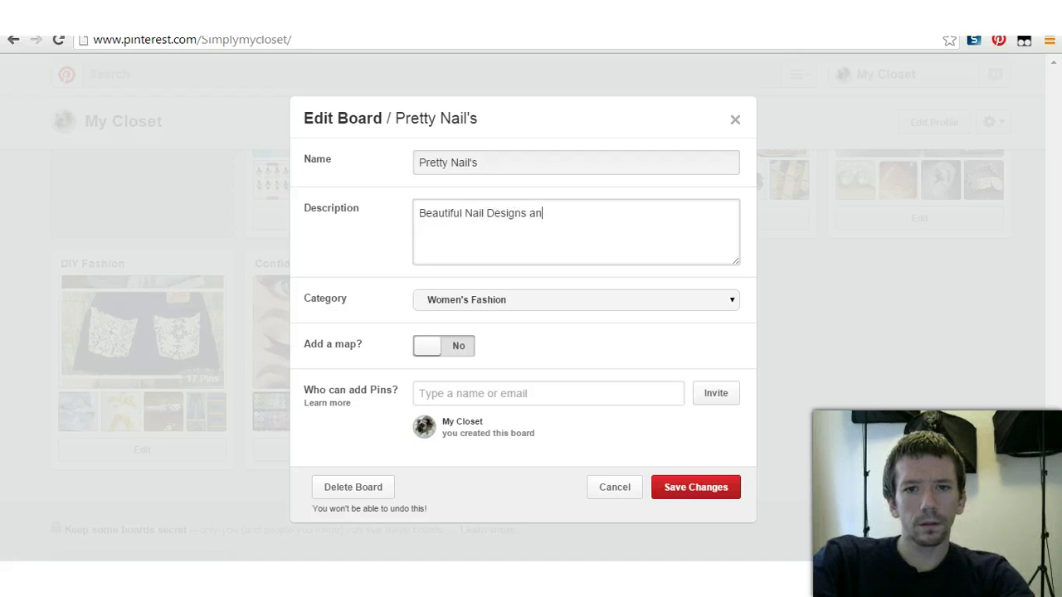
type("d Some ")
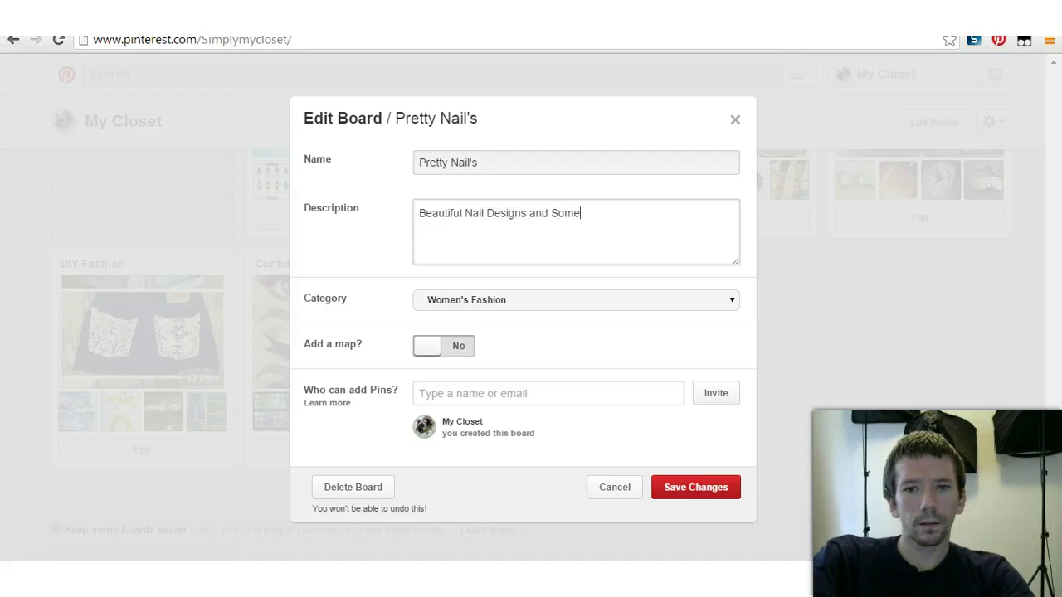
type("DIY")
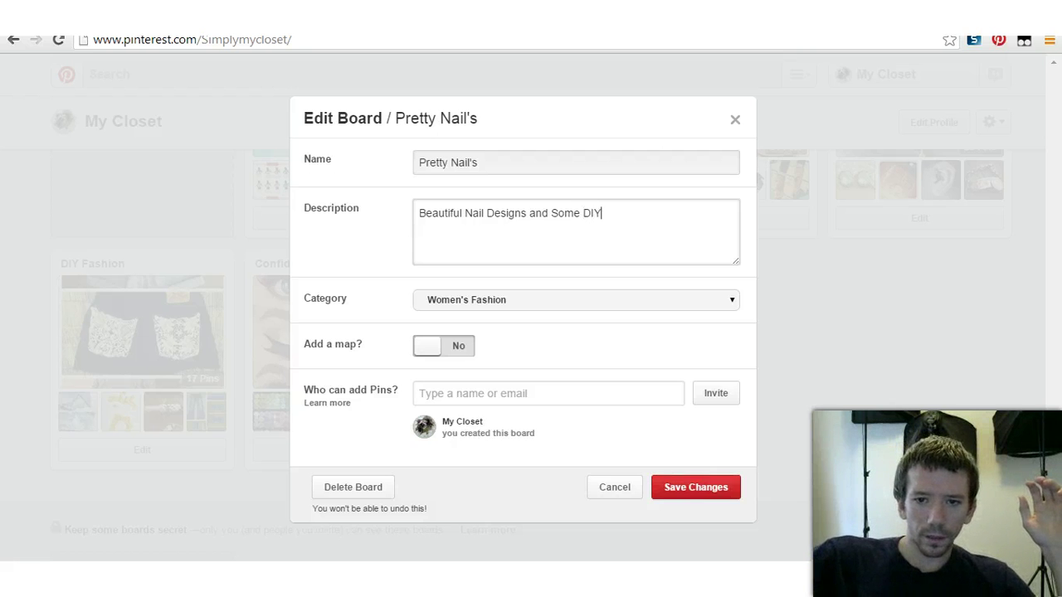
left_click(695, 487)
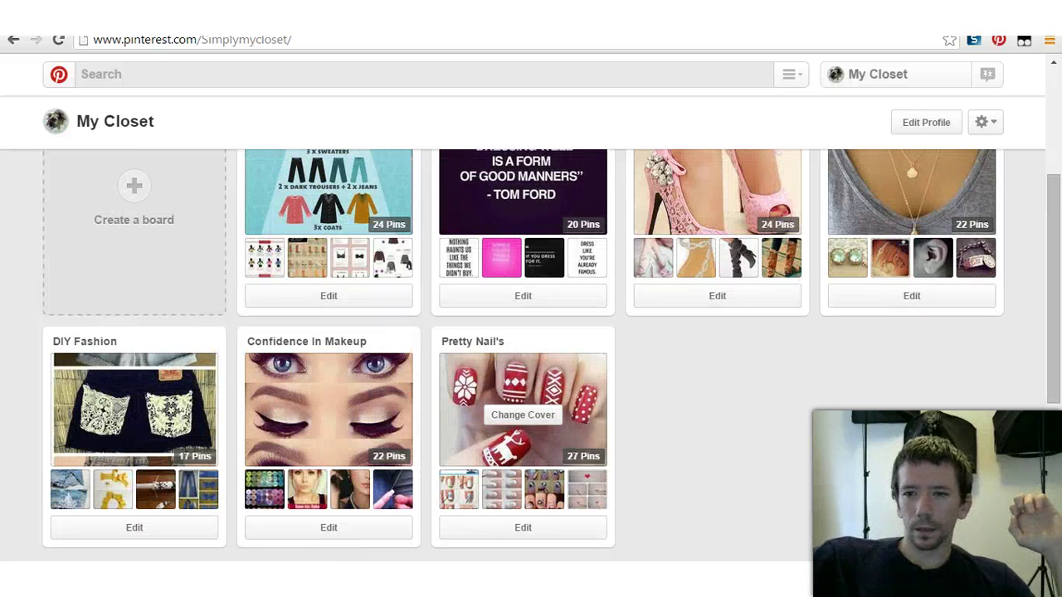
scroll(523, 415, "down", 3)
scroll(523, 357, "up", 5)
scroll(522, 357, "down", 5)
scroll(730, 340, "up", 4)
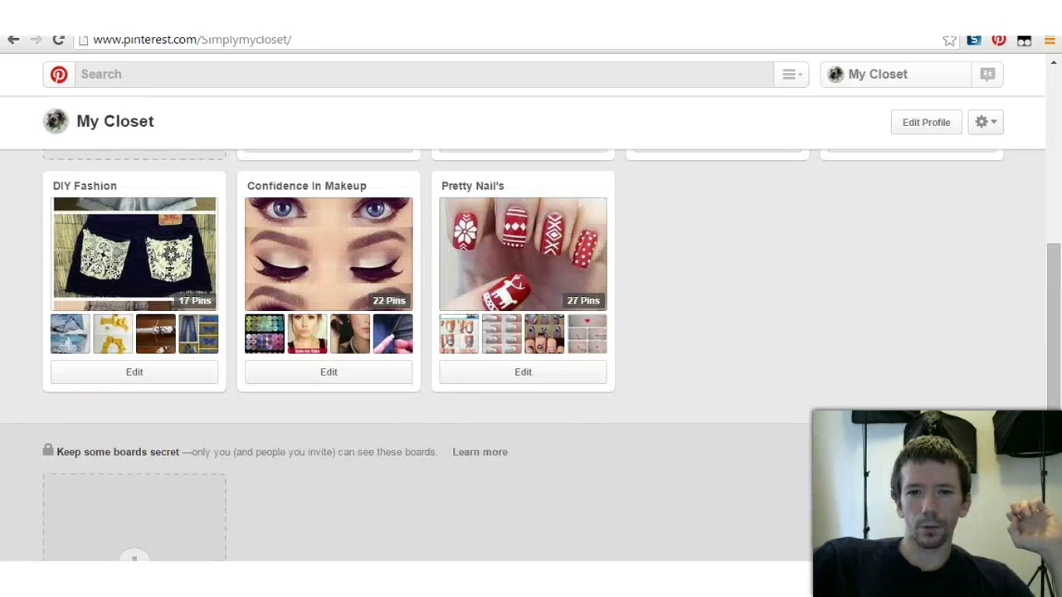
scroll(731, 340, "down", 4)
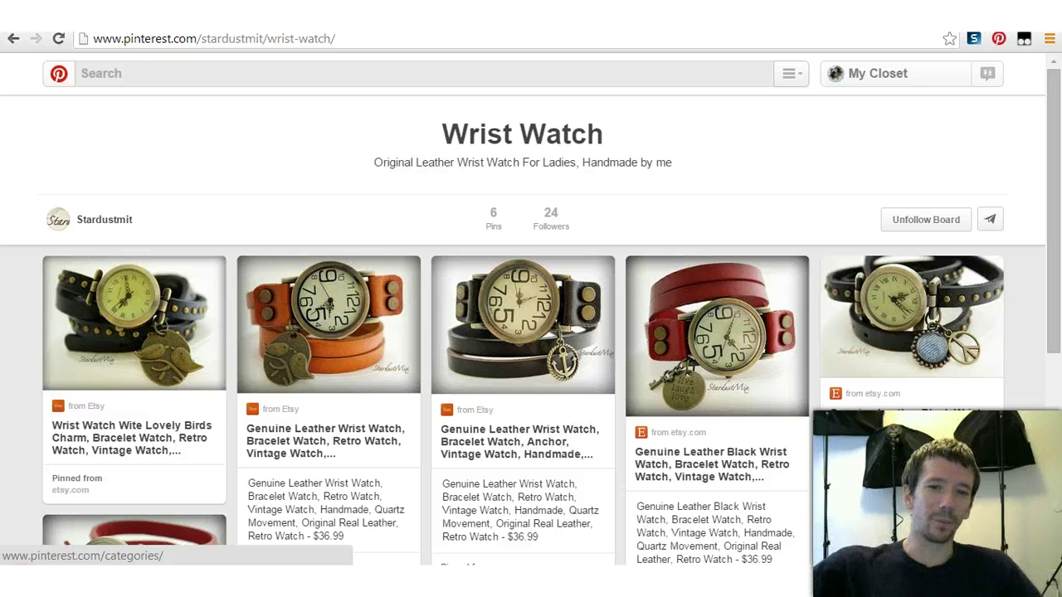
Step: Search Pinterest for 'shoes'
left_click(82, 73)
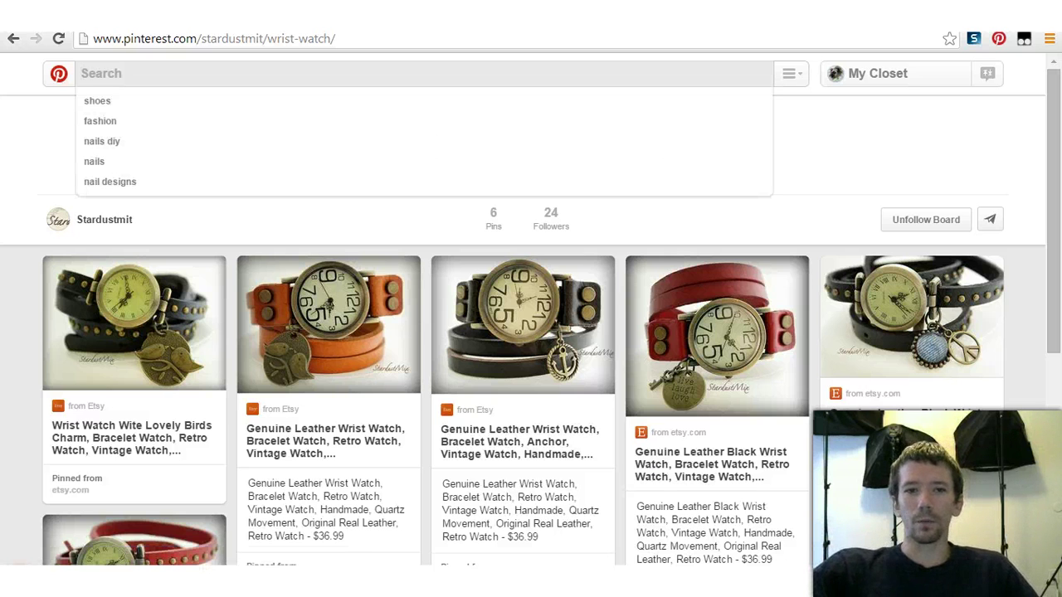
key("Escape")
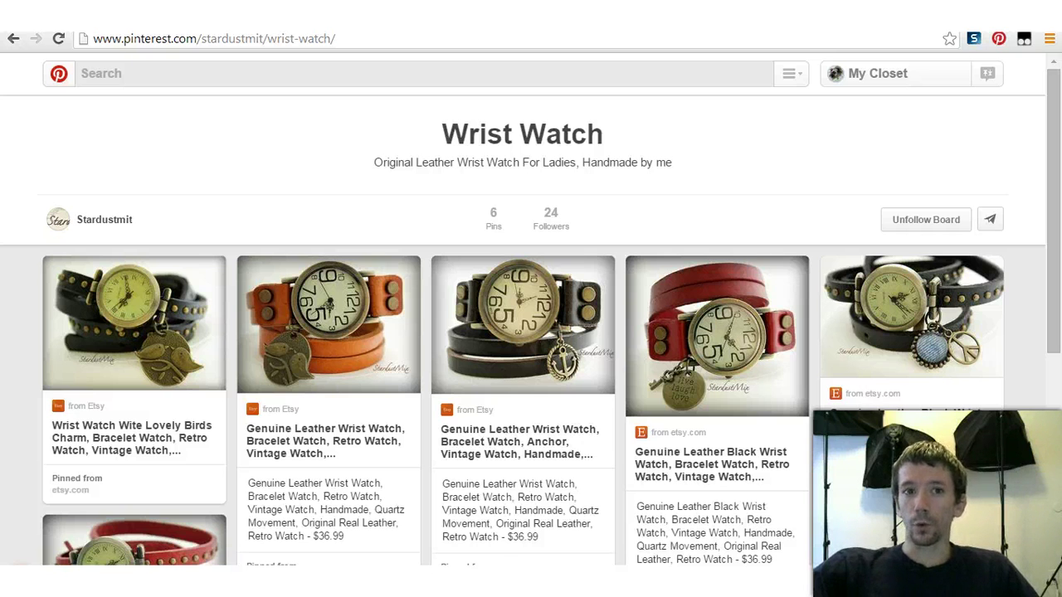
left_click(81, 73)
type("shoes")
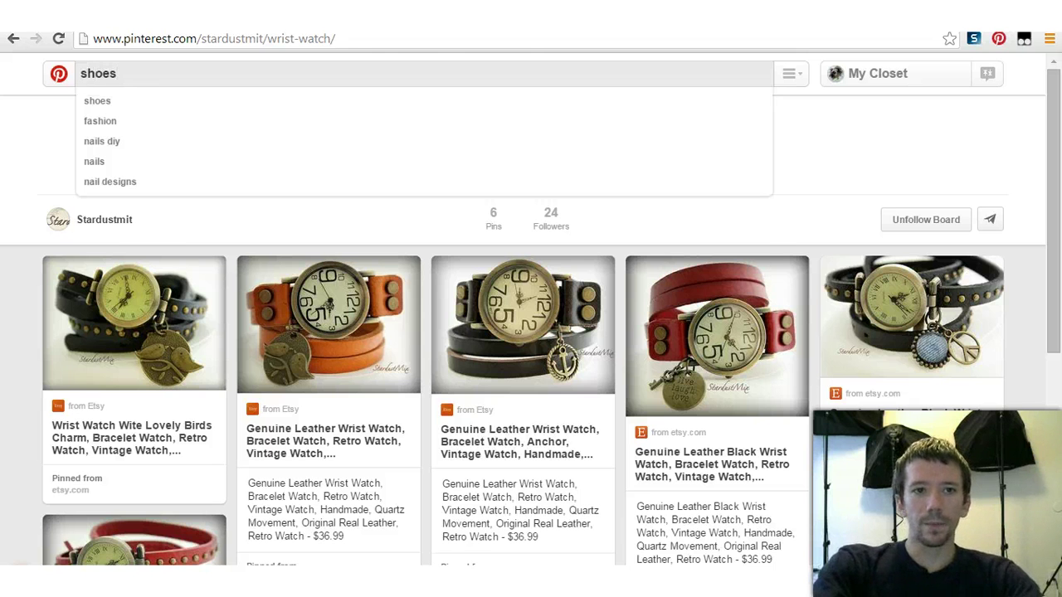
key("Return")
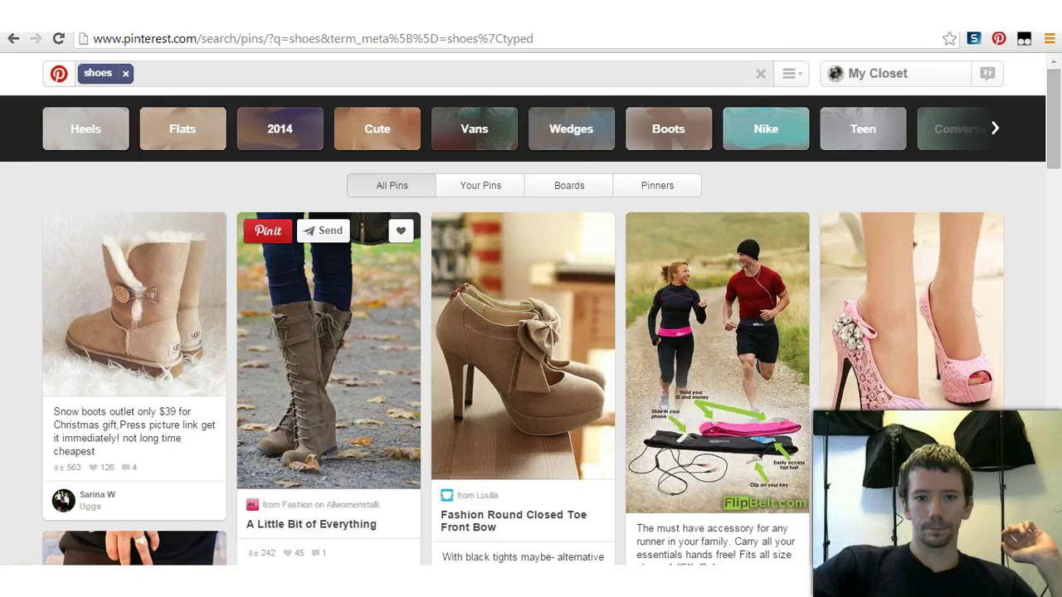
Step: Switch the shoes results to Pinners and scroll through the shoe accounts
left_click(657, 185)
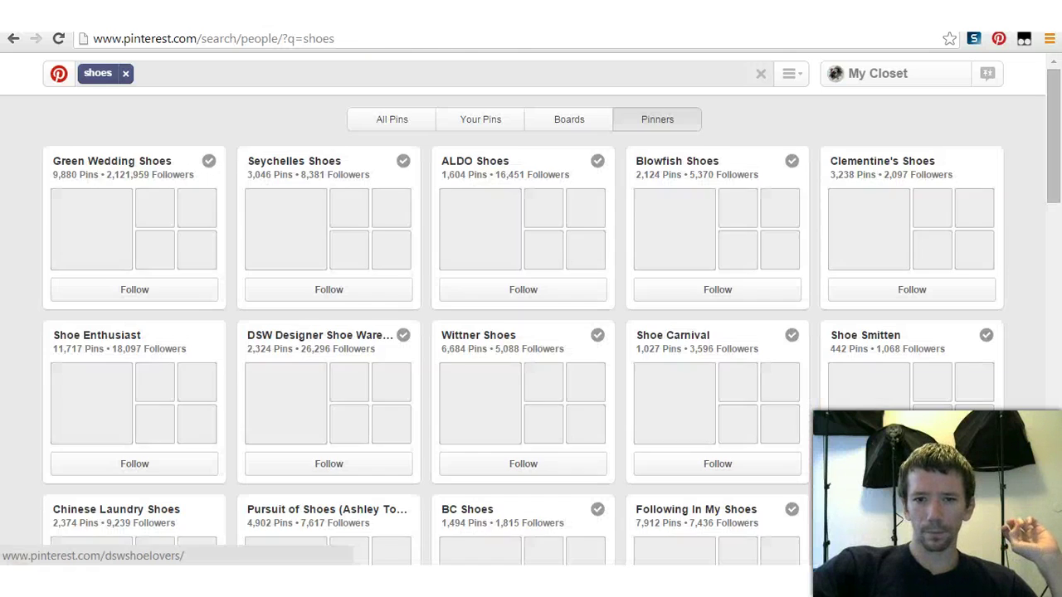
scroll(532, 332, "down", 3)
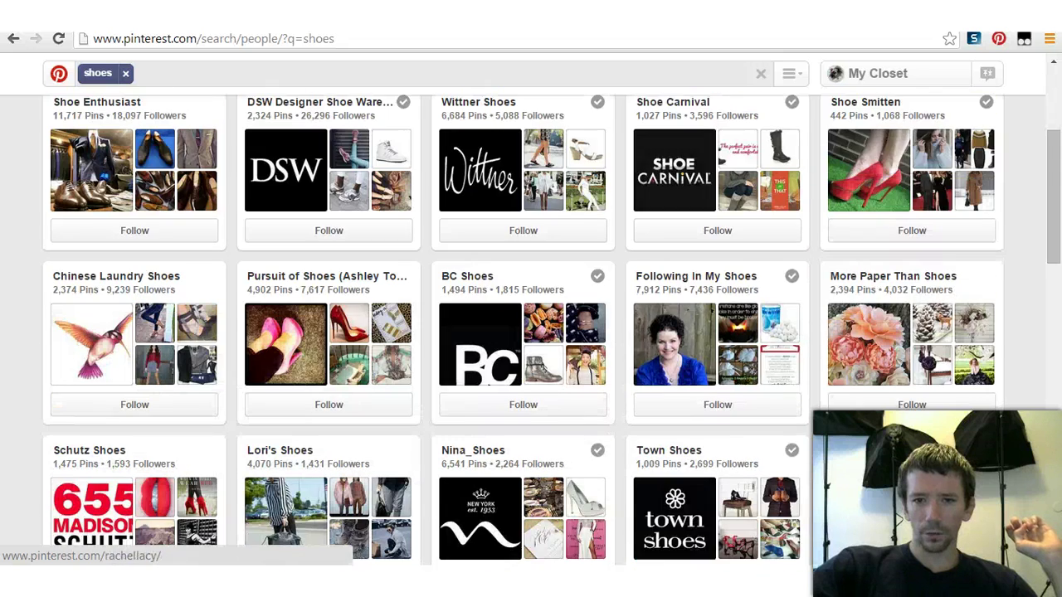
scroll(531, 332, "down", 2)
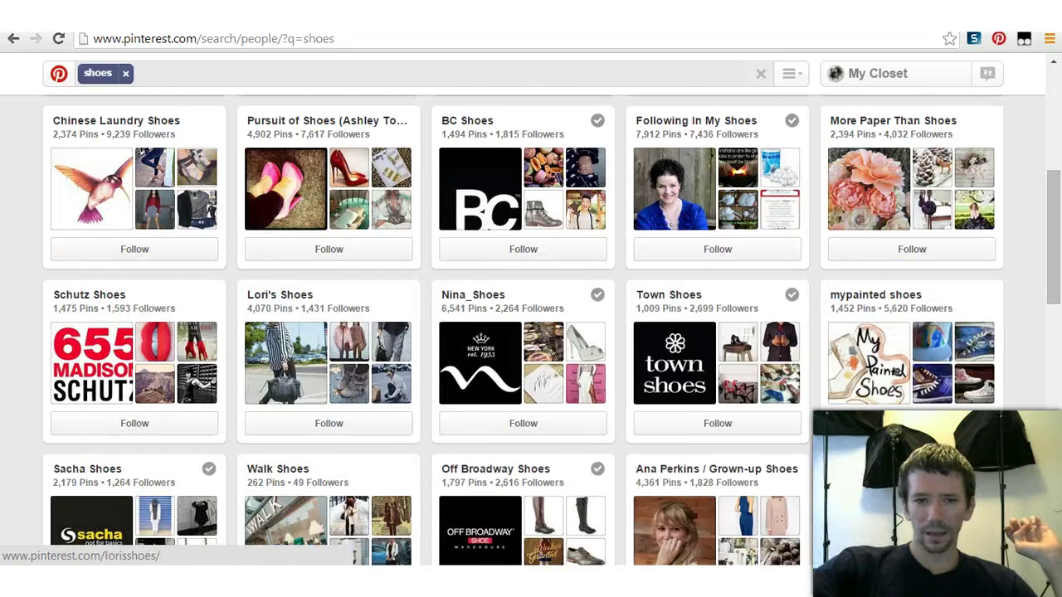
scroll(379, 419, "down", 4)
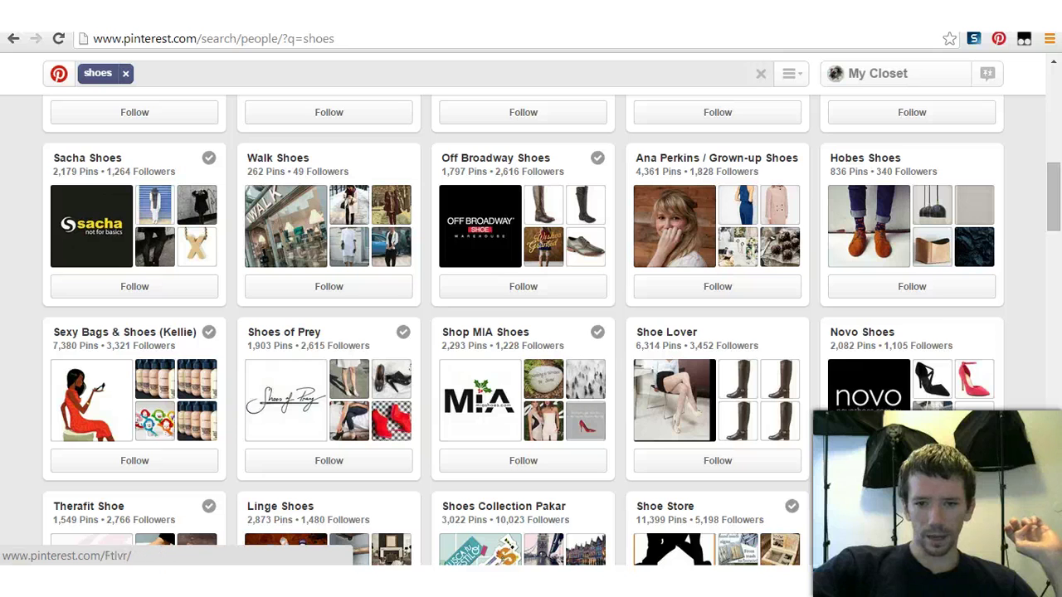
scroll(531, 332, "down", 1)
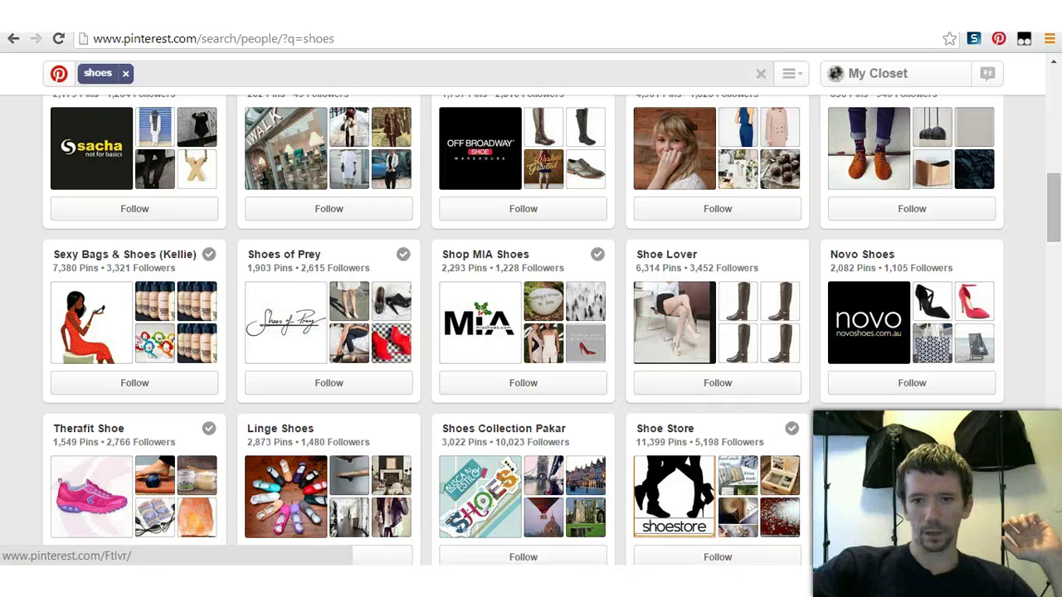
Step: Open Shoe Lover's followers list and follow the third account in the first row
left_click(712, 282)
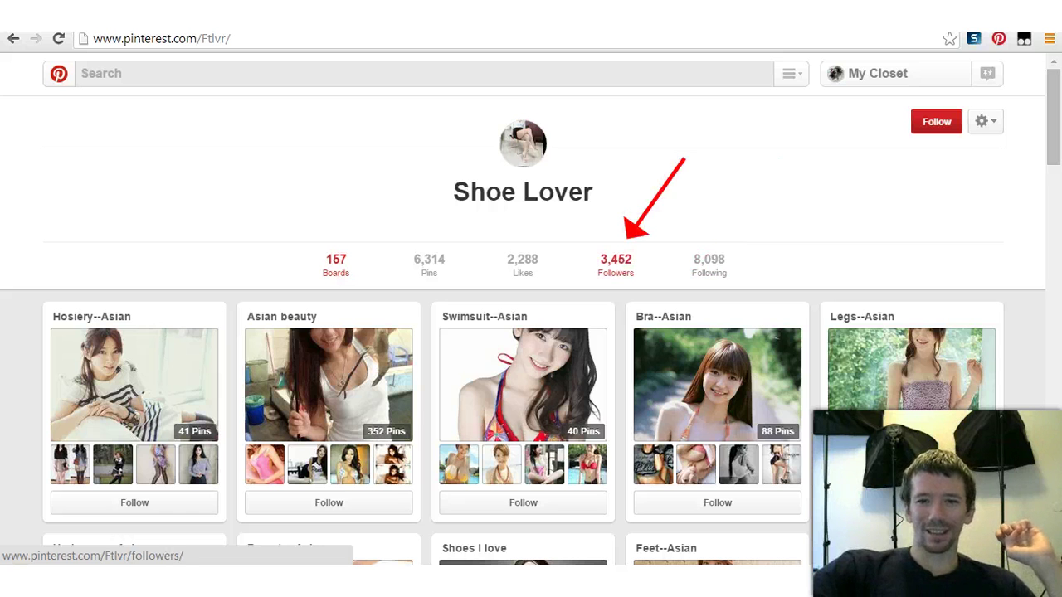
left_click(615, 264)
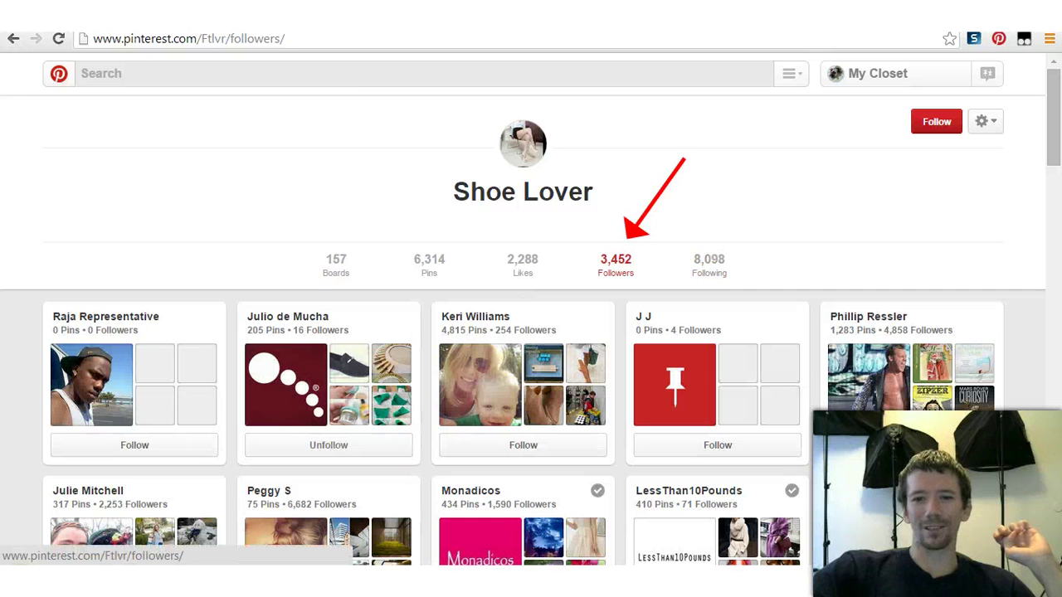
scroll(523, 332, "down", 2)
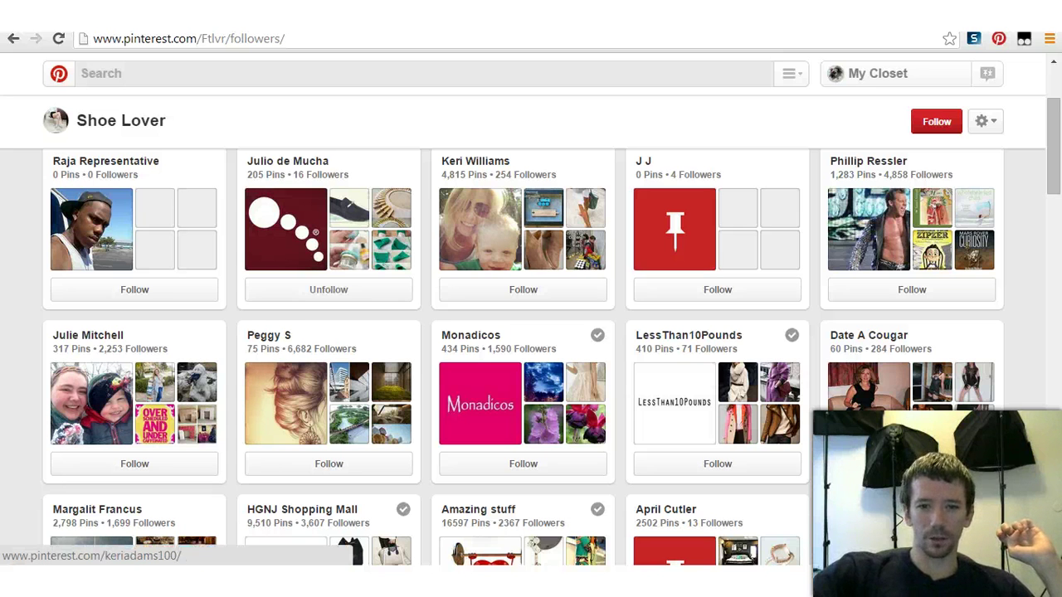
left_click(522, 289)
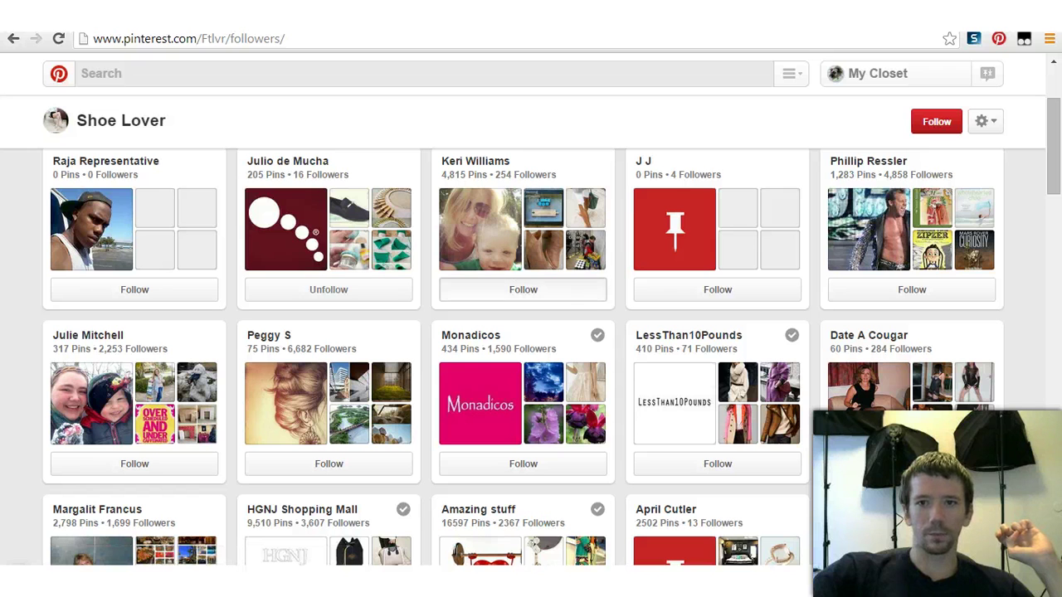
right_click(471, 164)
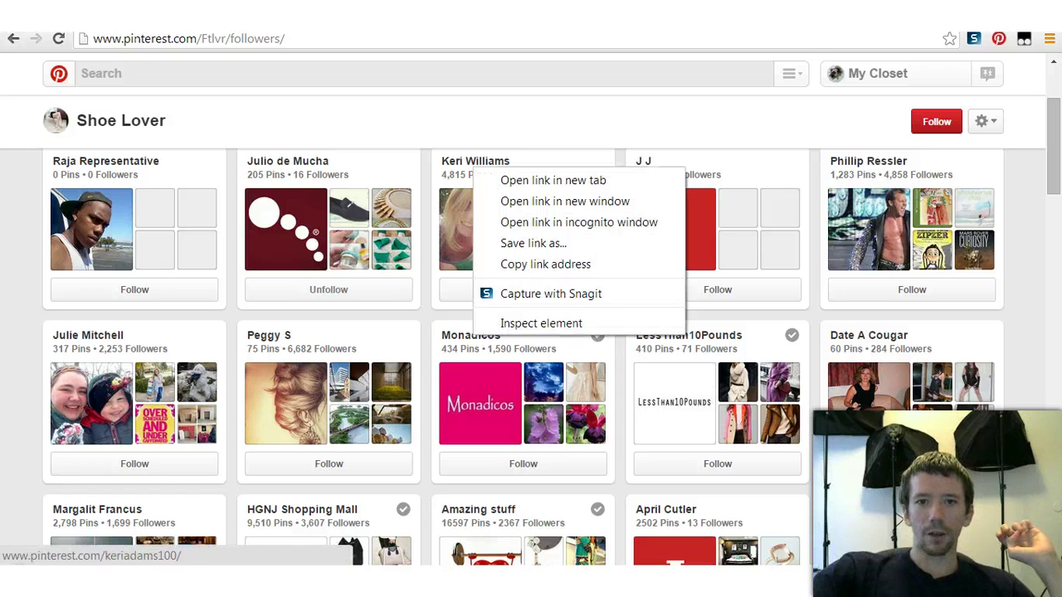
key("Escape")
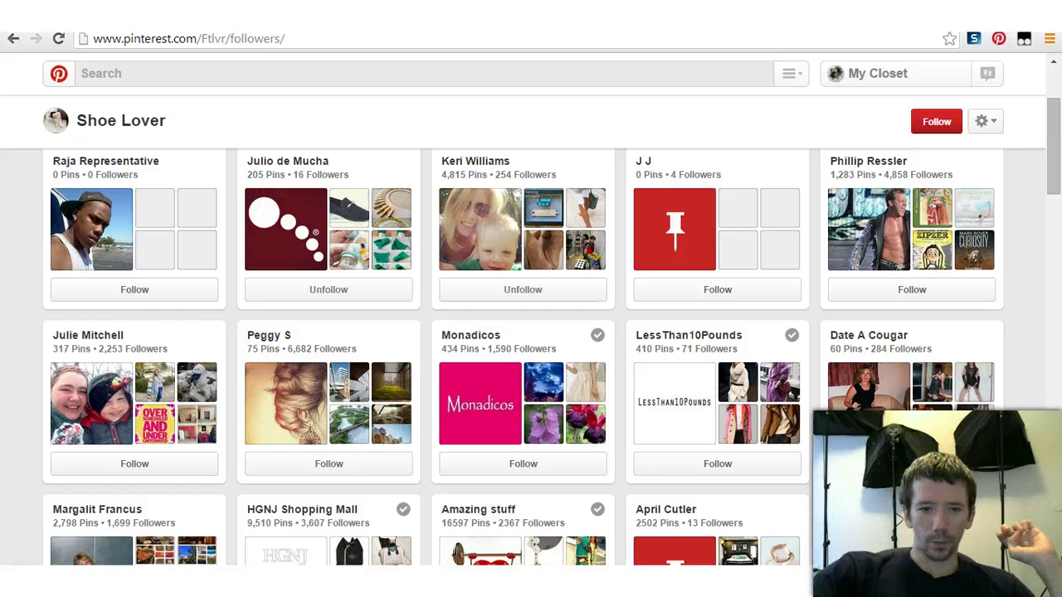
right_click(478, 162)
key("Down")
key("Down")
key("Up")
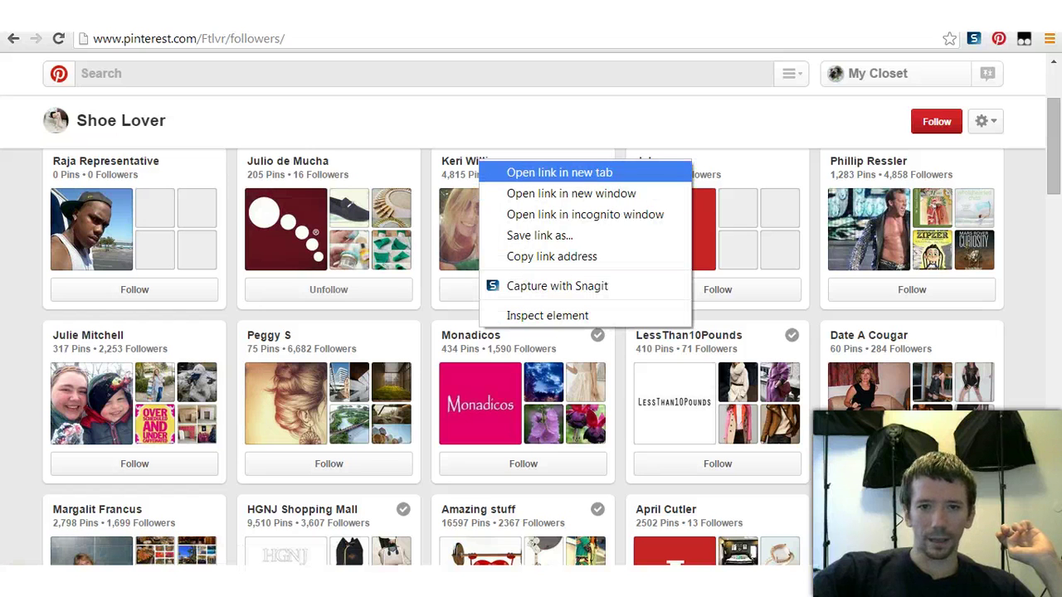
key("Escape")
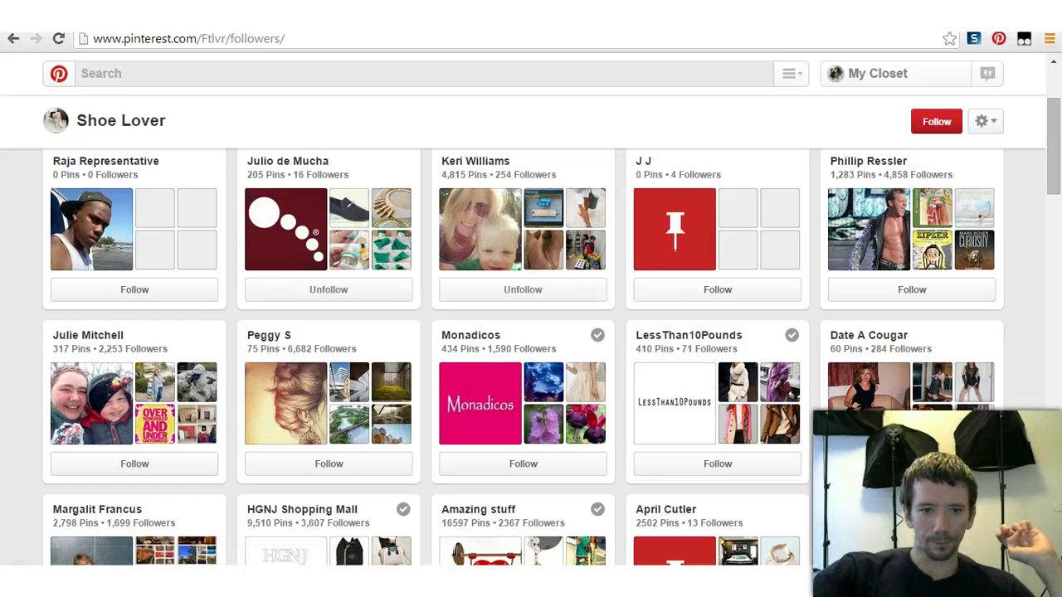
Step: Follow the first two second-row followers and open both profiles in new tabs
left_click(134, 463)
left_click(329, 464)
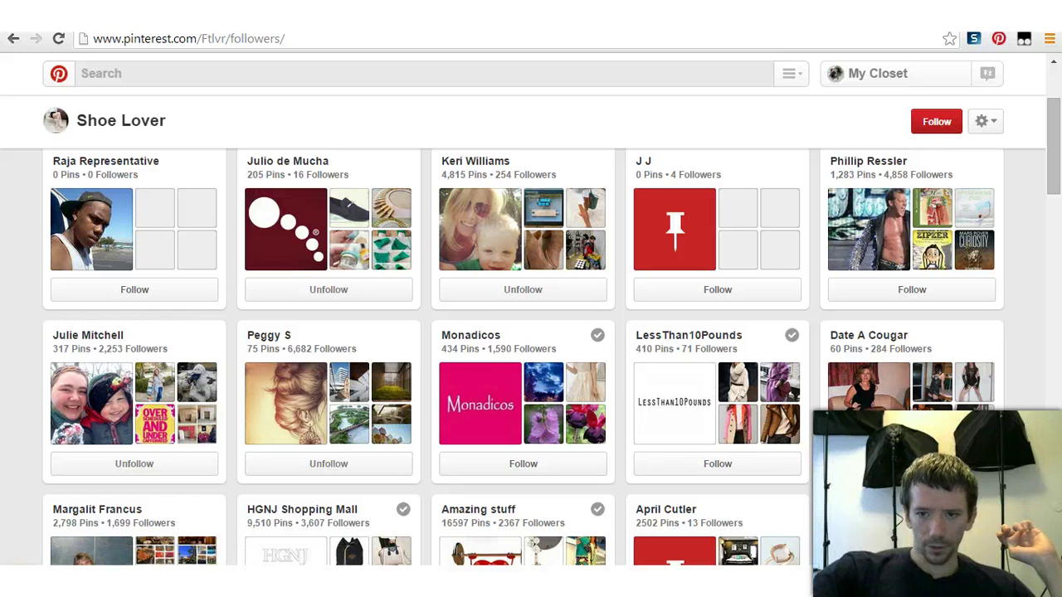
right_click(288, 337)
left_click(357, 349)
right_click(147, 347)
left_click(218, 360)
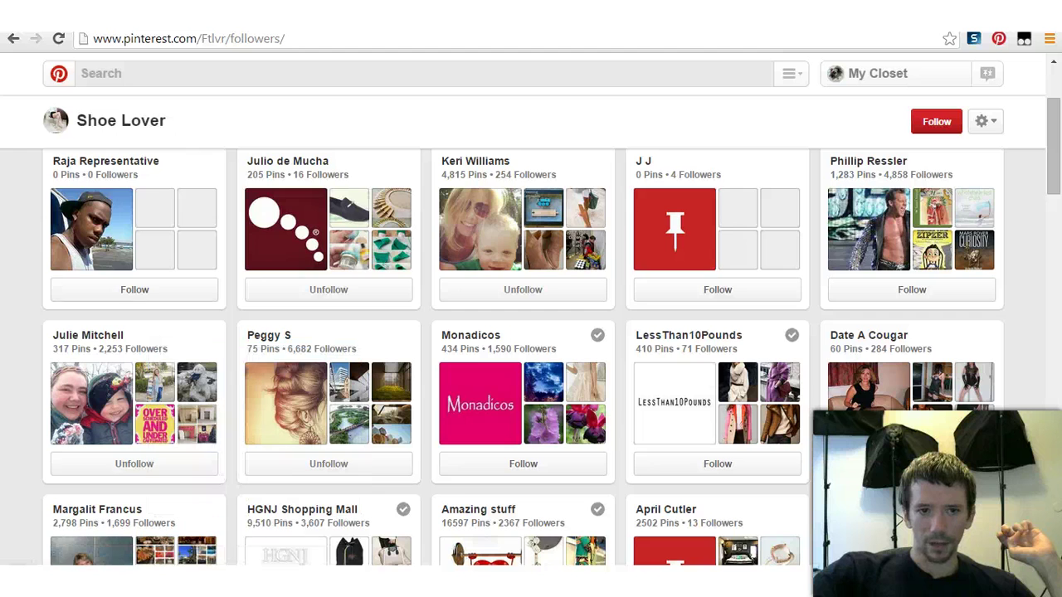
Step: Follow two more followers further down and open one profile in a new tab
scroll(218, 359, "down", 2)
scroll(531, 356, "down", 2)
left_click(134, 327)
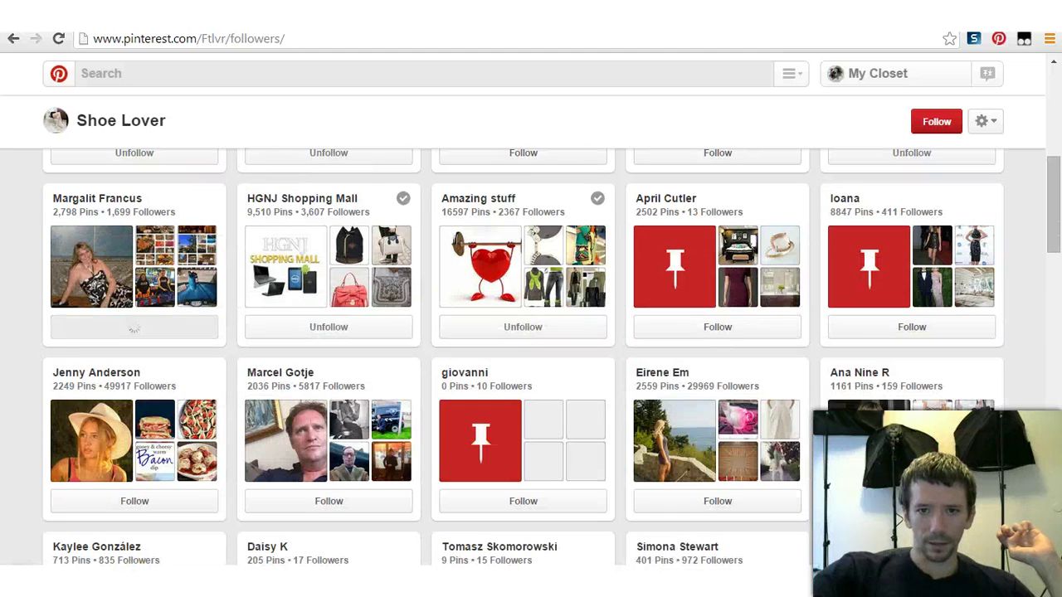
left_click(134, 501)
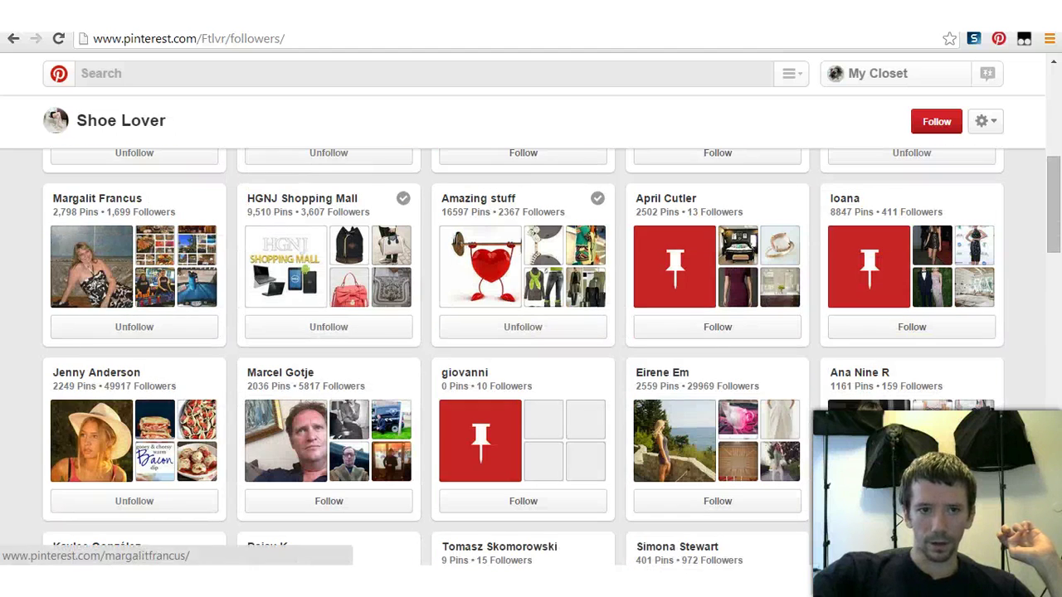
right_click(137, 380)
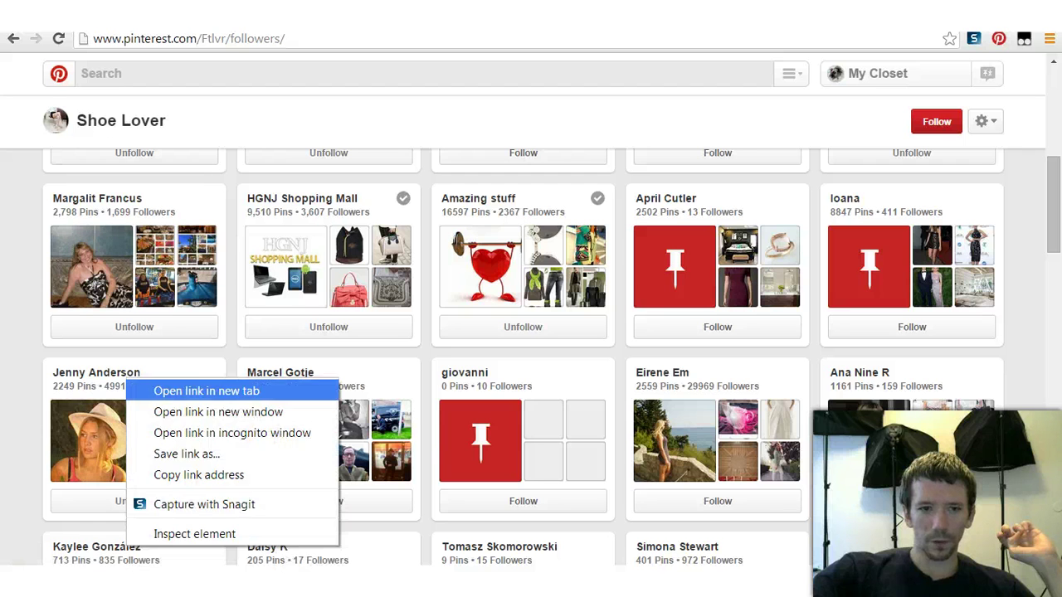
left_click(191, 405)
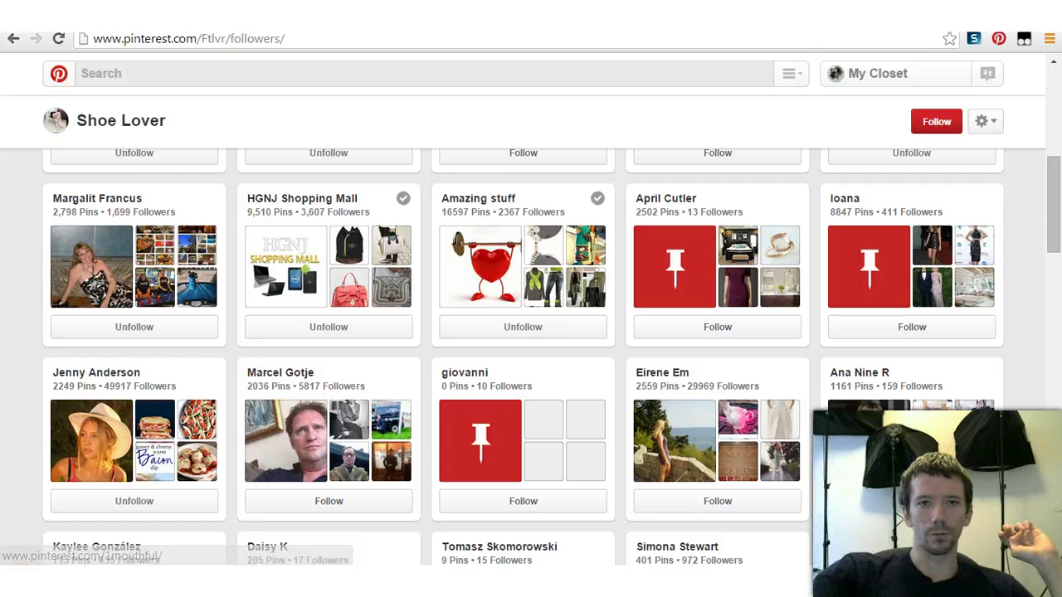
key("ctrl+Tab")
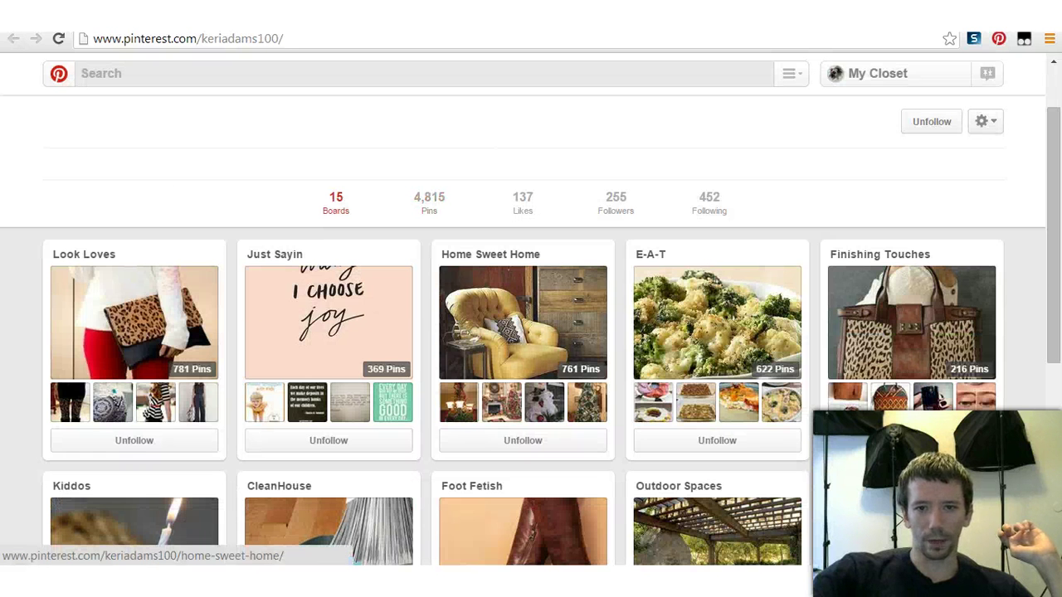
Step: Open the Foot Fetish shoe board from the follower's profile
key("ctrl+w")
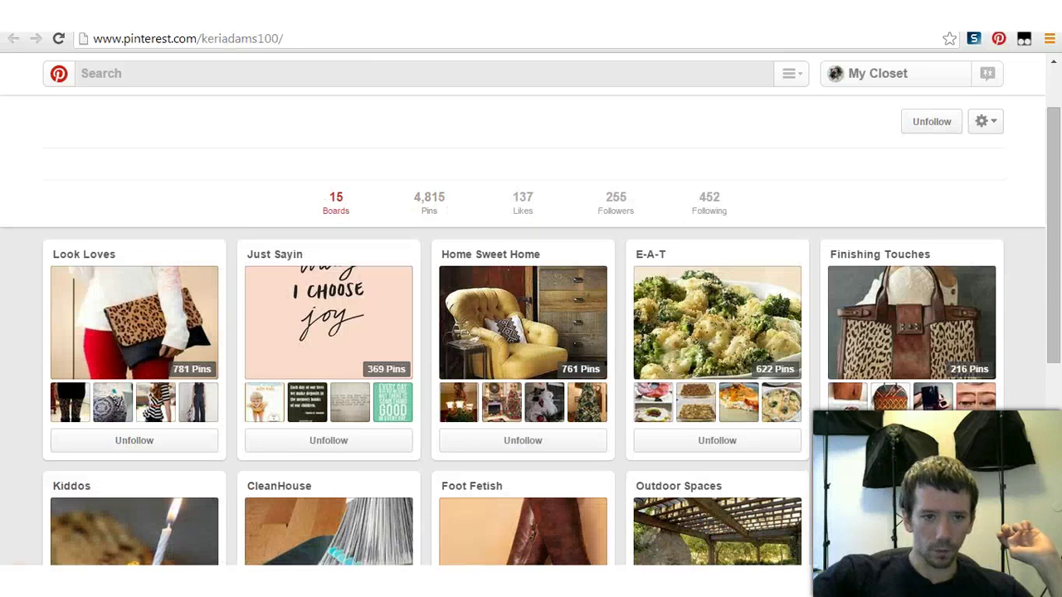
scroll(328, 332, "down", 3)
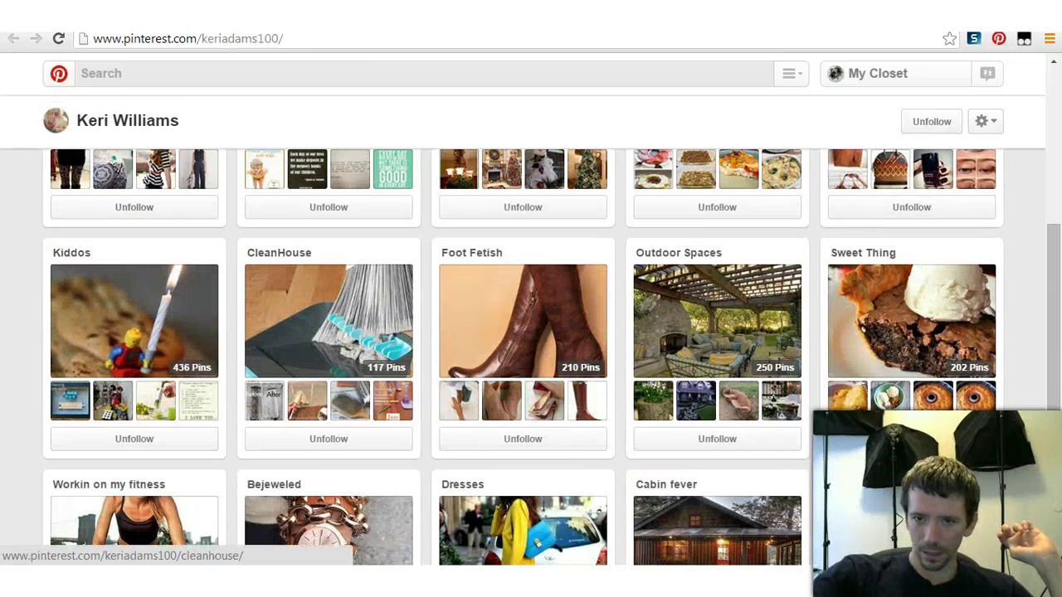
scroll(328, 348, "down", 2)
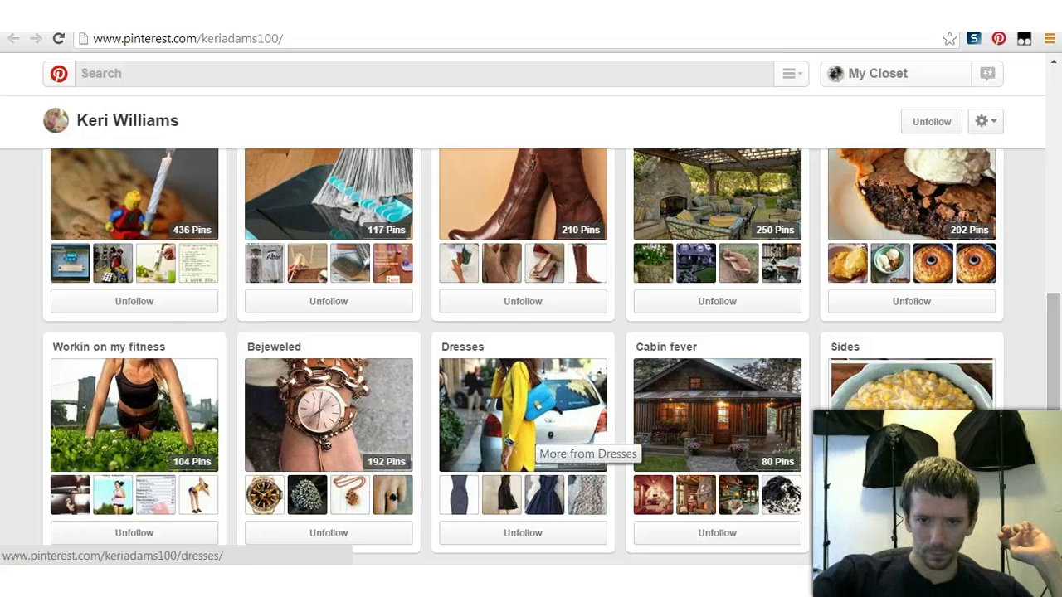
scroll(207, 440, "up", 3)
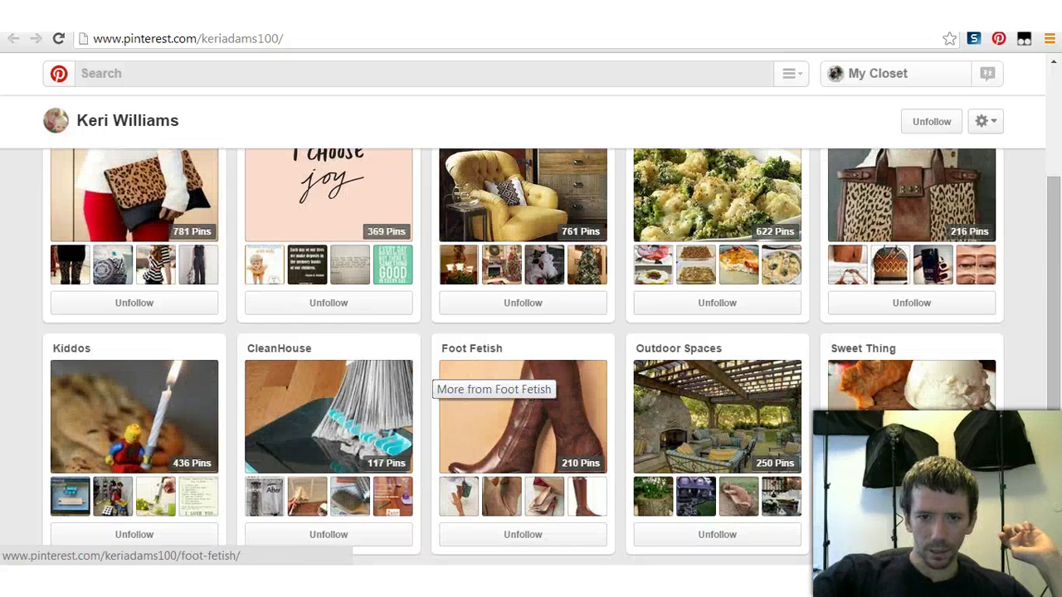
left_click(436, 374)
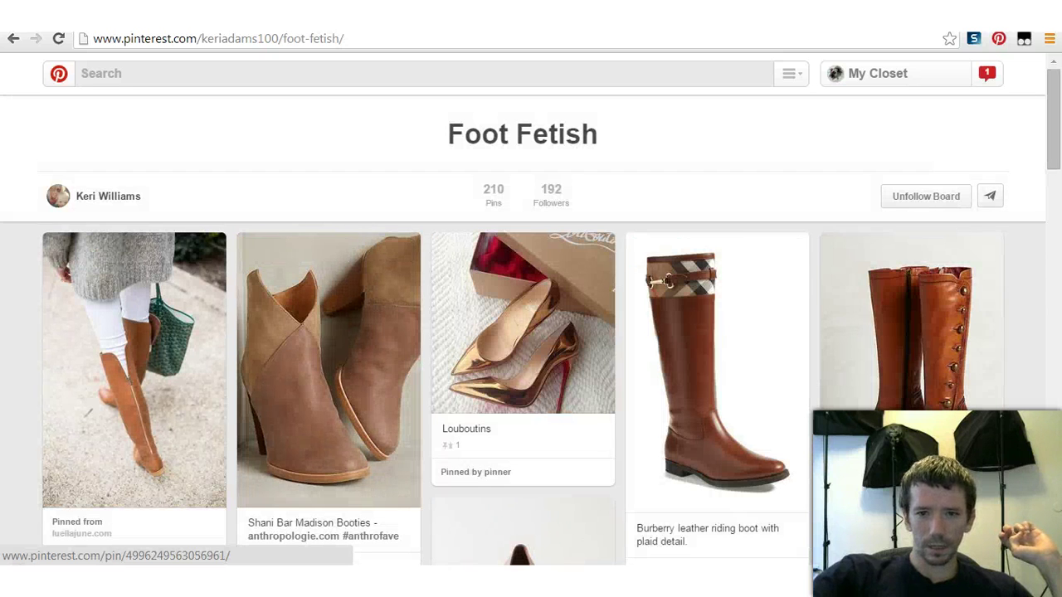
Step: Repin the Burberry leather riding boot pin to the Shoes I Adore board
left_click(657, 250)
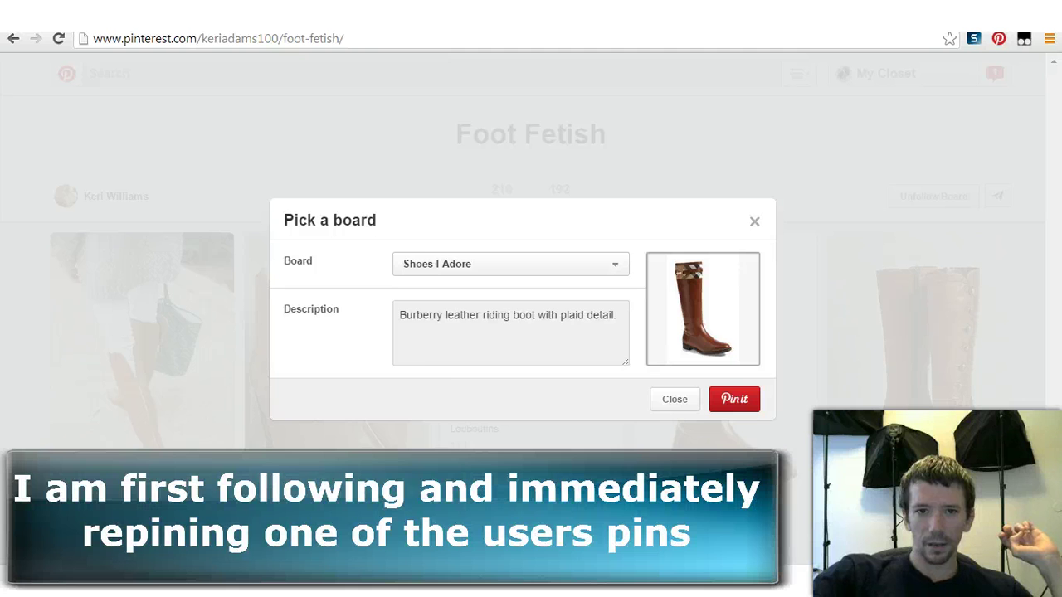
left_click(511, 261)
left_click(436, 265)
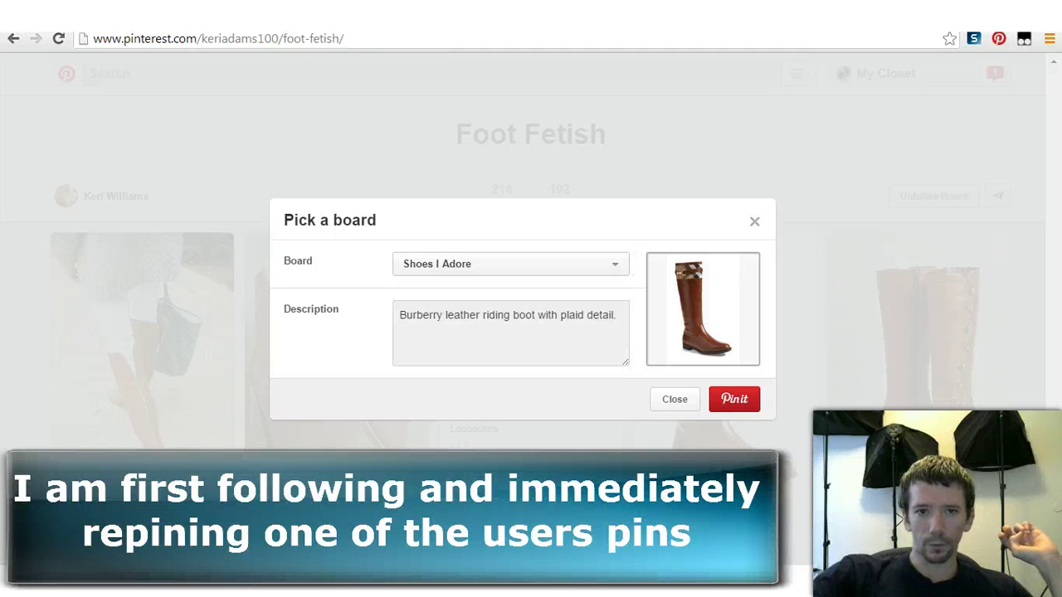
left_click(733, 399)
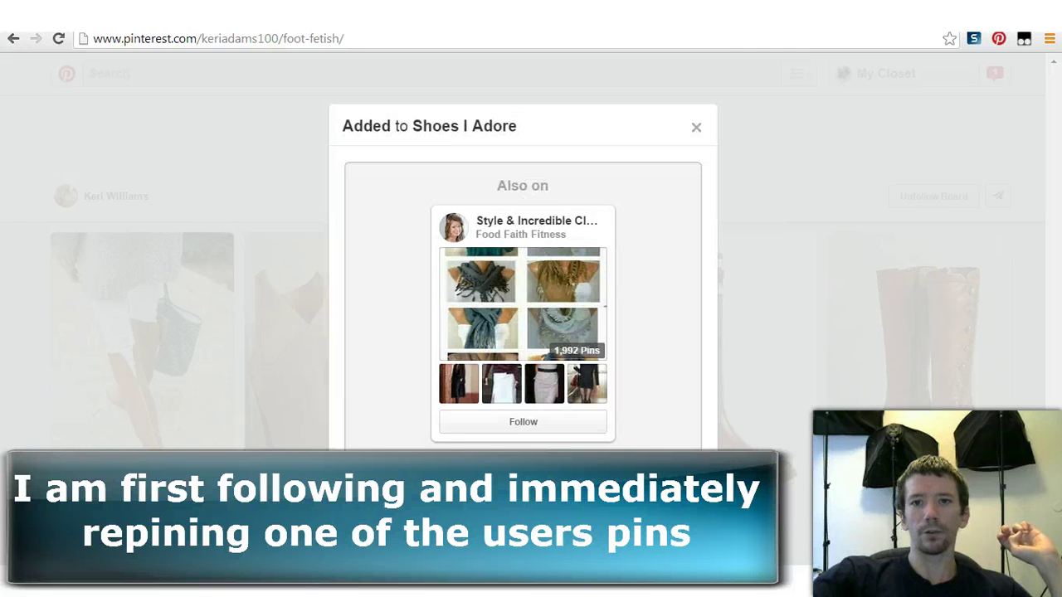
key("Escape")
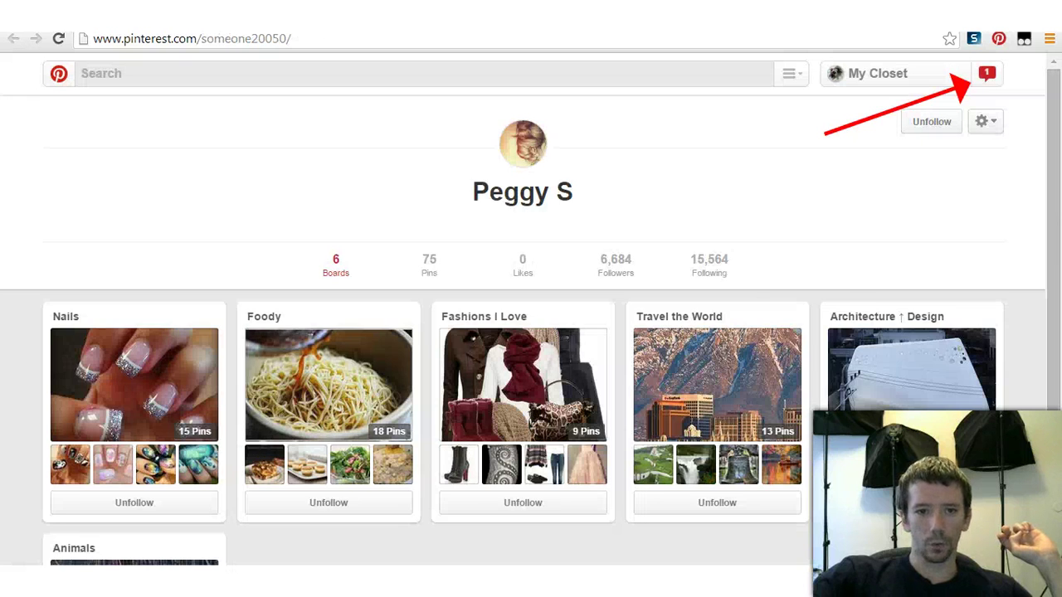
Step: Open this followed user's Nails board
scroll(329, 382, "down", 2)
scroll(329, 382, "up", 2)
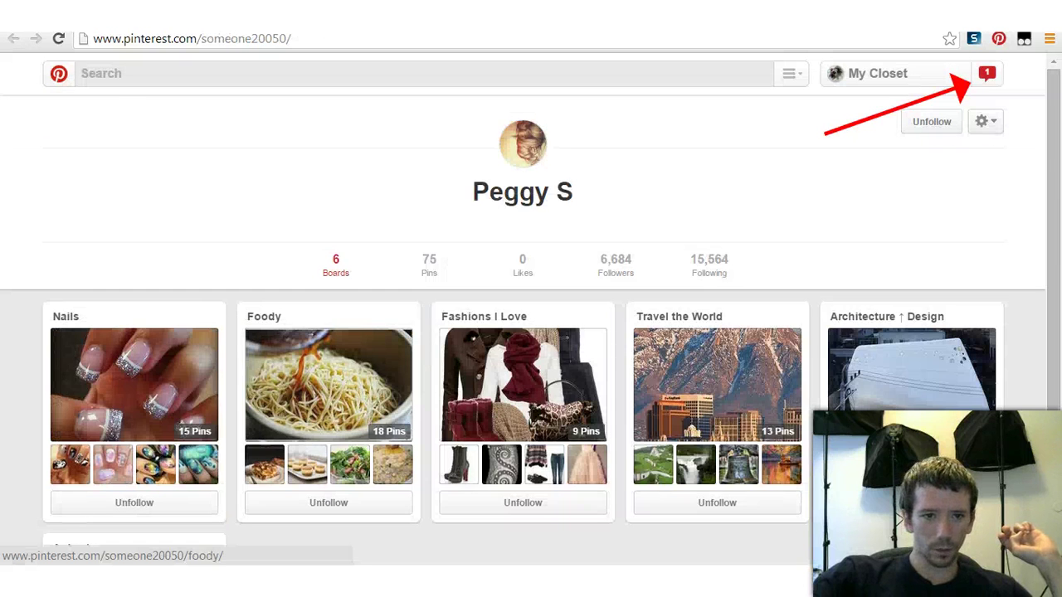
left_click(158, 379)
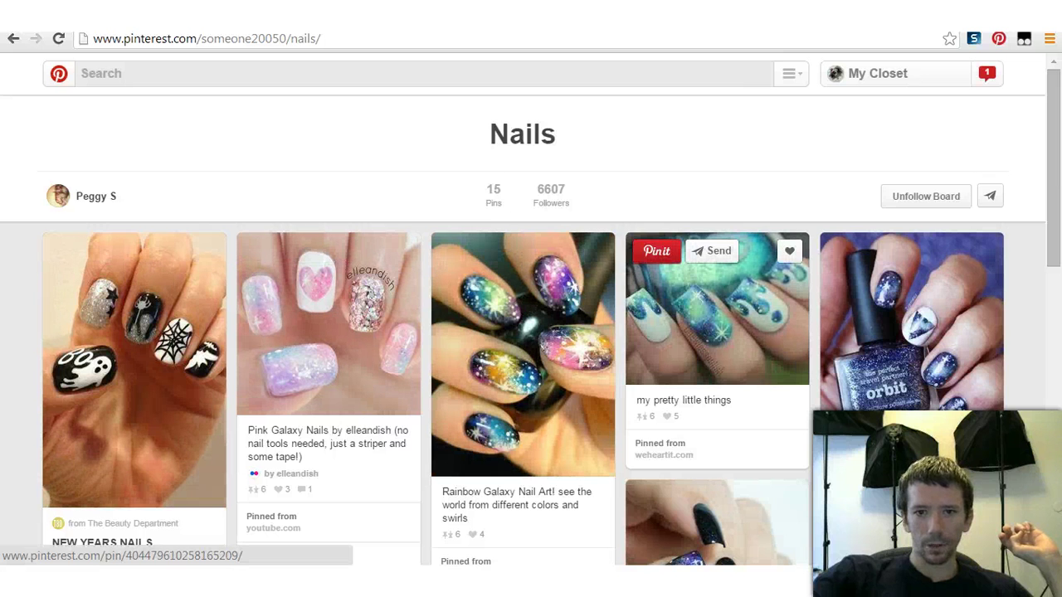
Step: Repin the 'my pretty little things' nail pin to the Pretty Nail's board
left_click(657, 250)
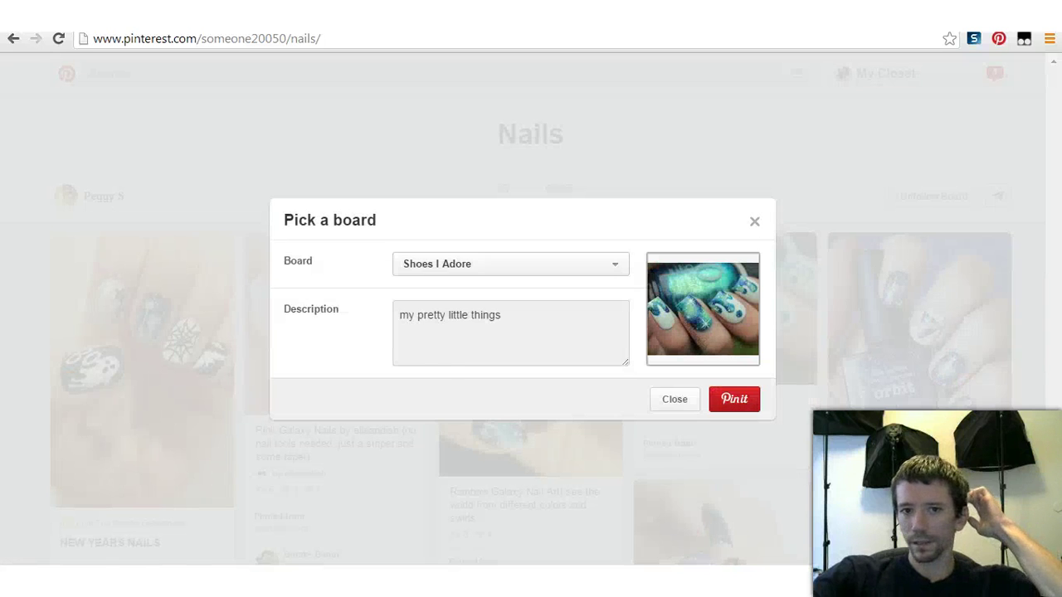
left_click(511, 264)
left_click(448, 372)
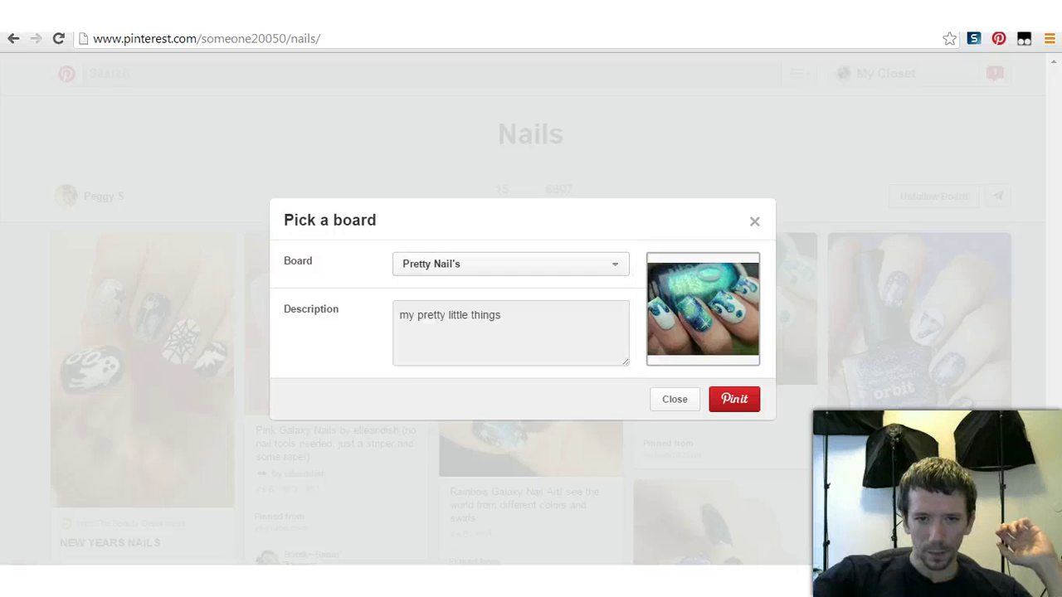
left_click(735, 399)
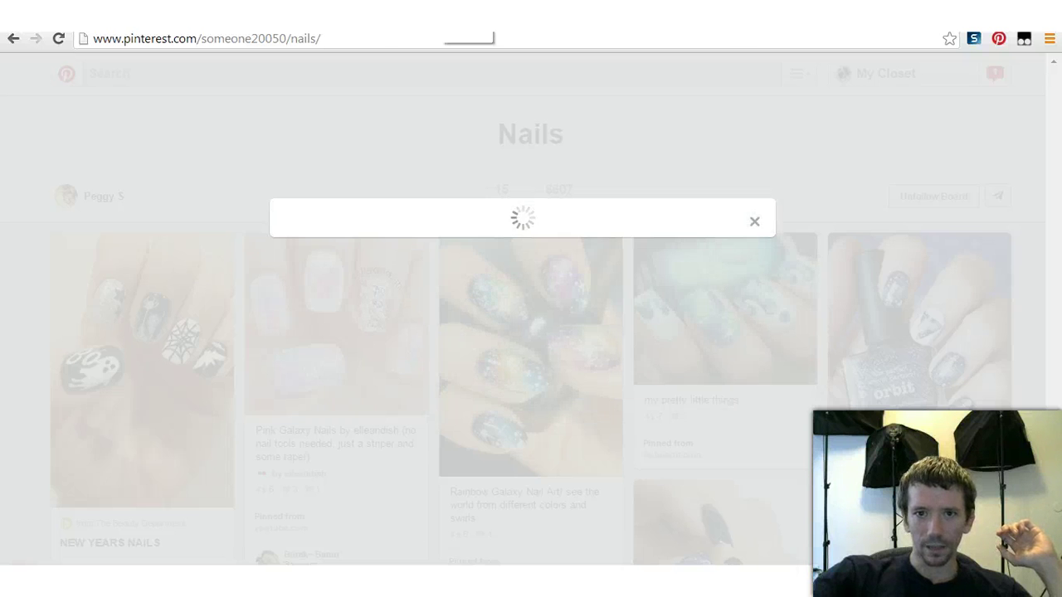
key("Escape")
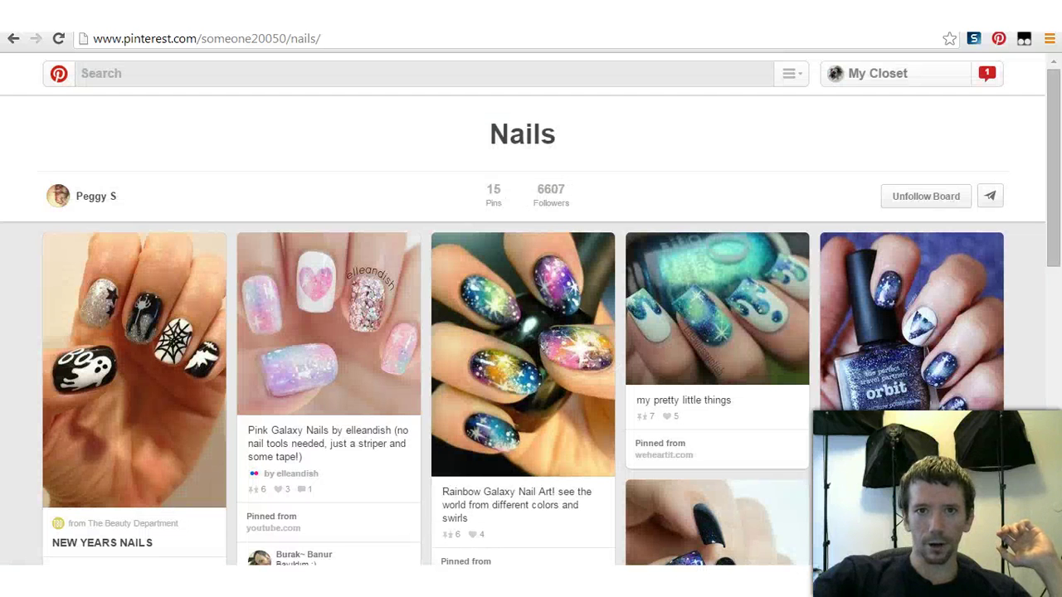
key("ctrl+w")
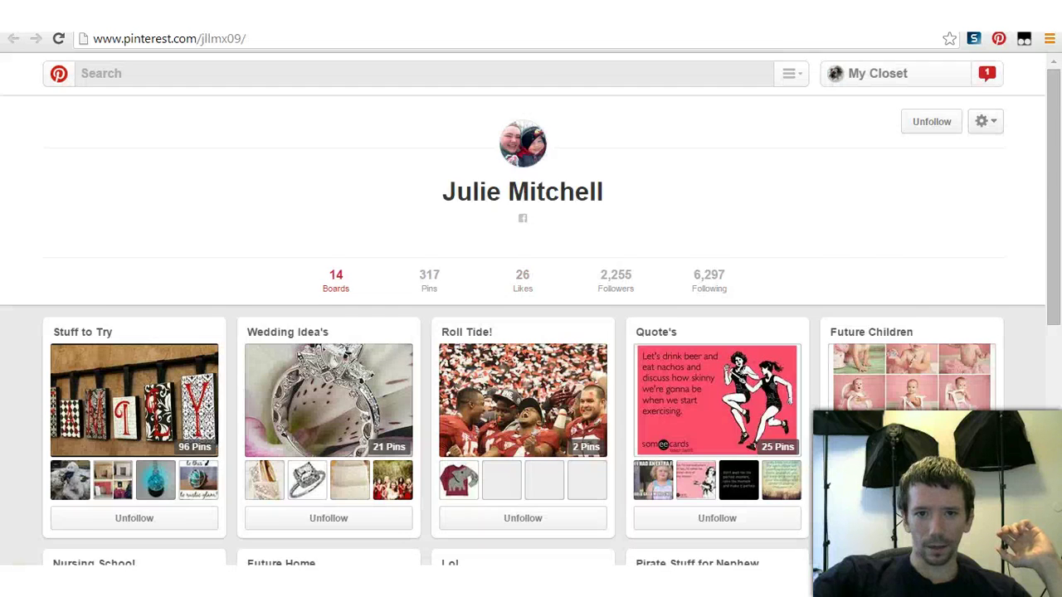
Step: Open the first pin on this user's Quote's board
scroll(328, 249, "down", 2)
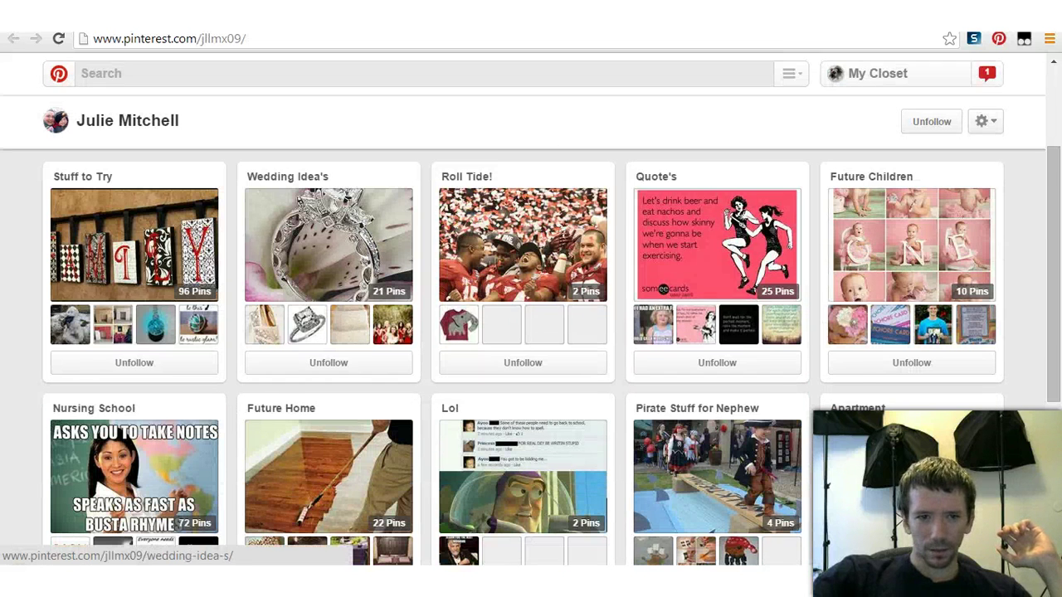
scroll(329, 249, "down", 2)
scroll(328, 373, "down", 2)
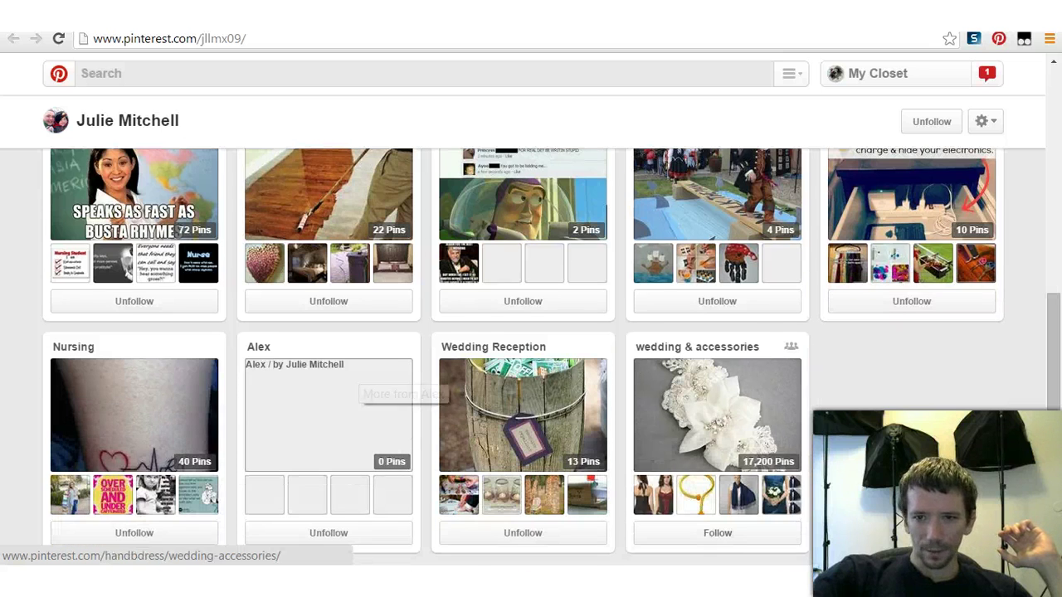
scroll(714, 415, "up", 3)
scroll(714, 415, "up", 2)
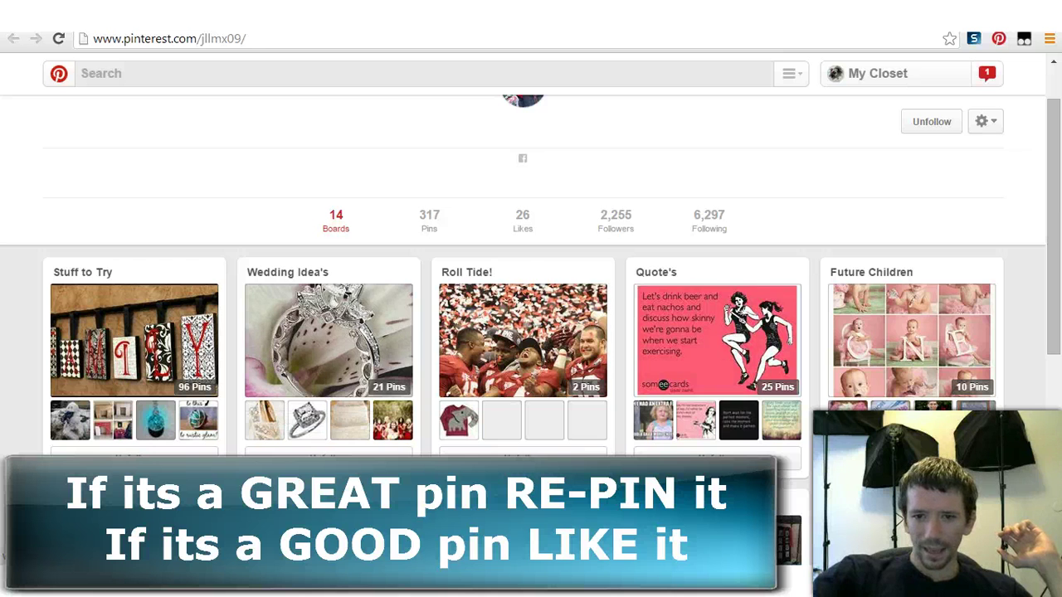
left_click(717, 340)
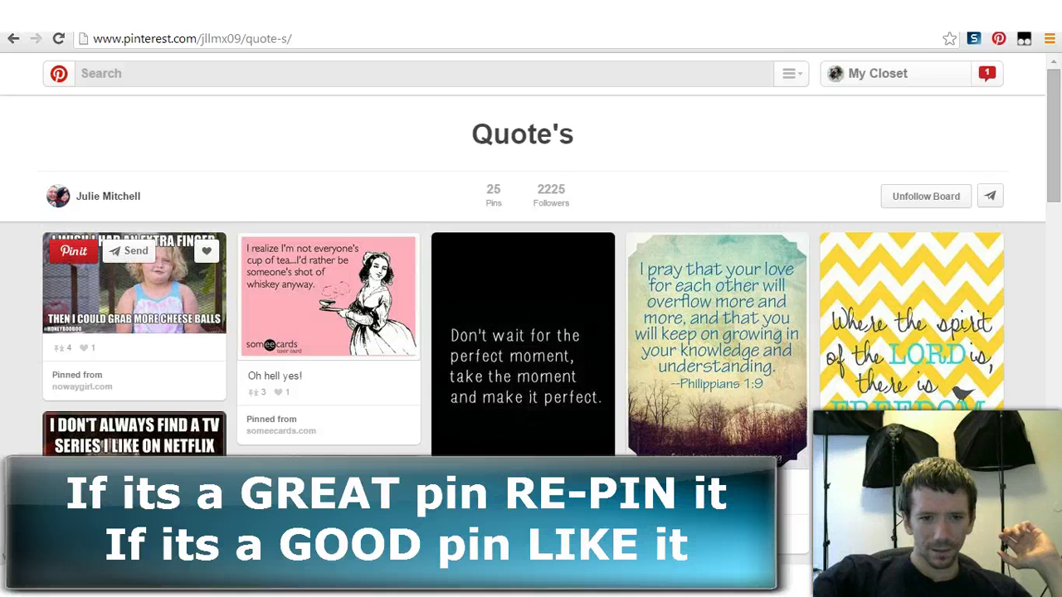
left_click(133, 290)
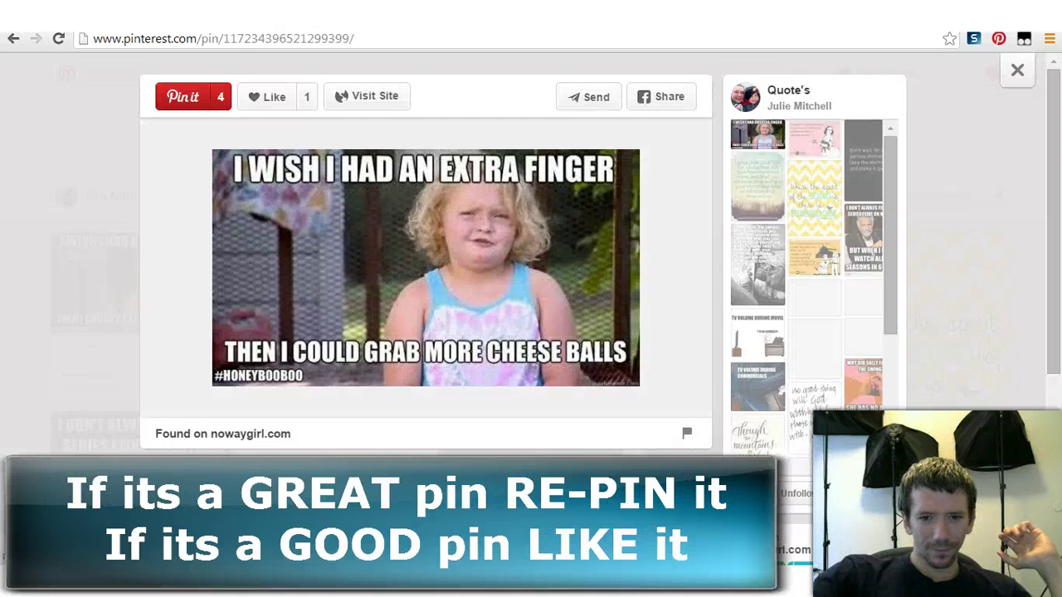
Step: Post the comment 'LOL. Thats awesome!' on the pin
scroll(426, 249, "down", 3)
scroll(425, 249, "down", 1)
left_click(448, 265)
type("LOL. Thats a")
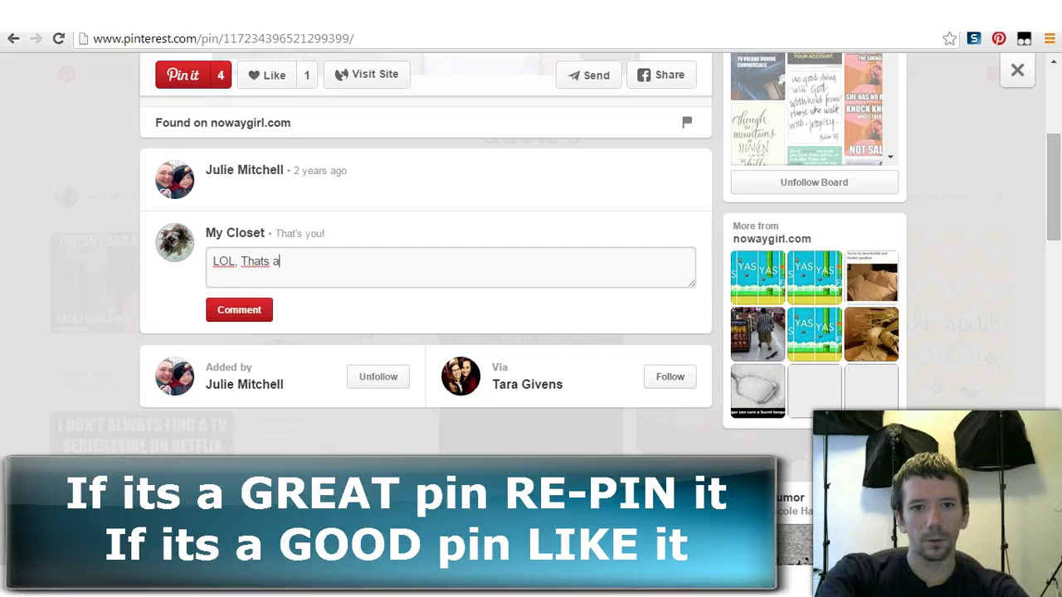
type("wesome!")
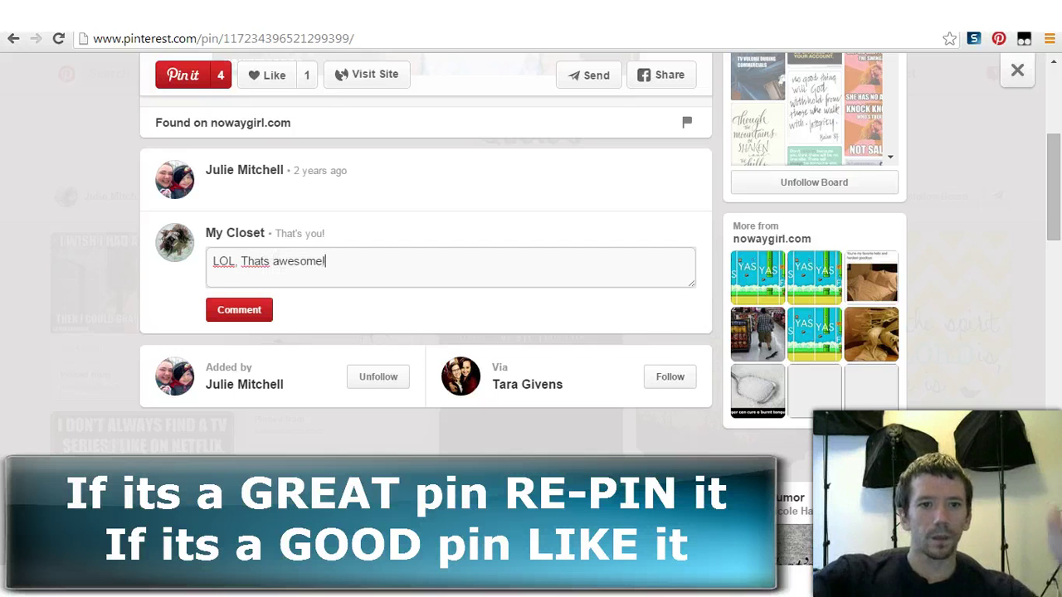
key("Return")
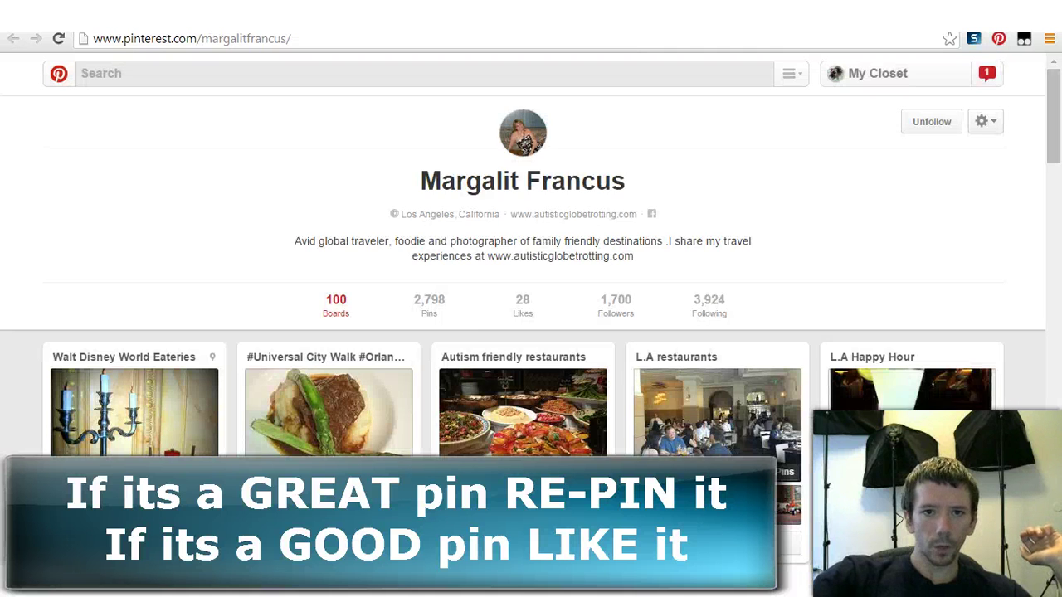
Step: Look through the user's restaurant and travel boards, then return to Shoe Lover's followers list
scroll(523, 265, "down", 5)
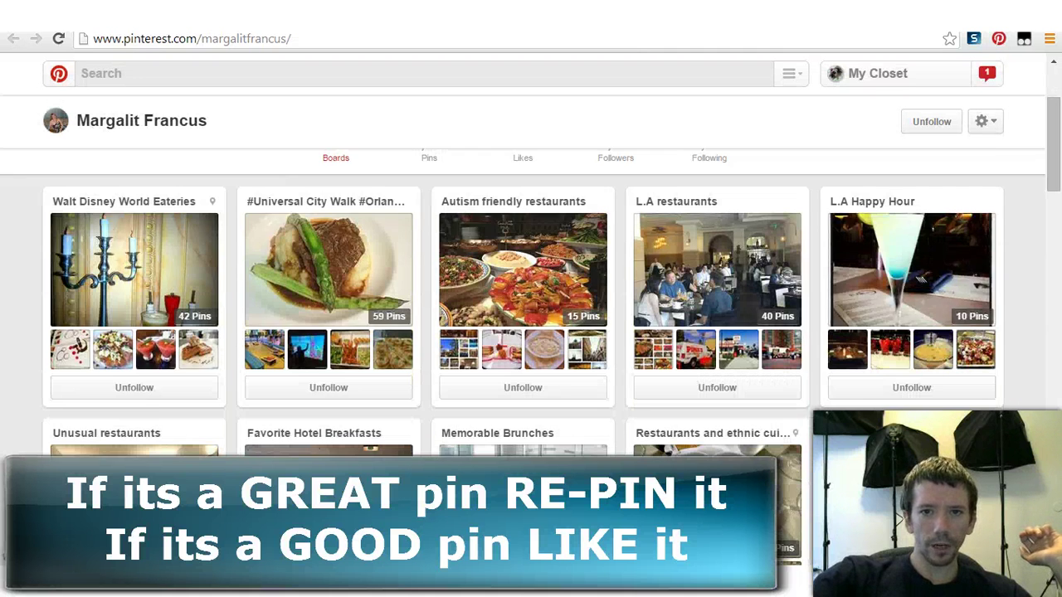
scroll(523, 332, "down", 2)
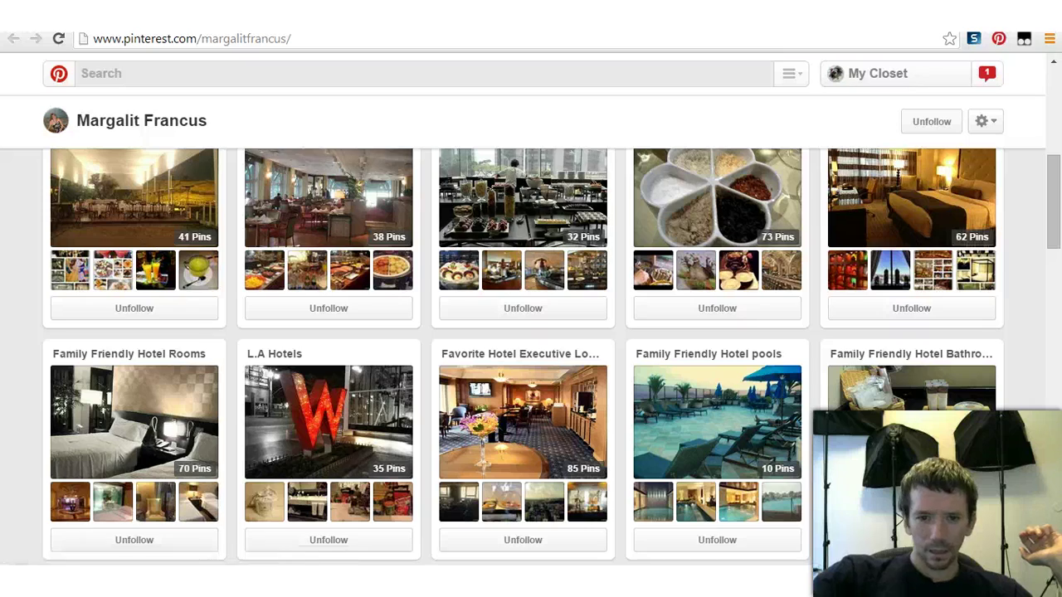
scroll(523, 332, "down", 9)
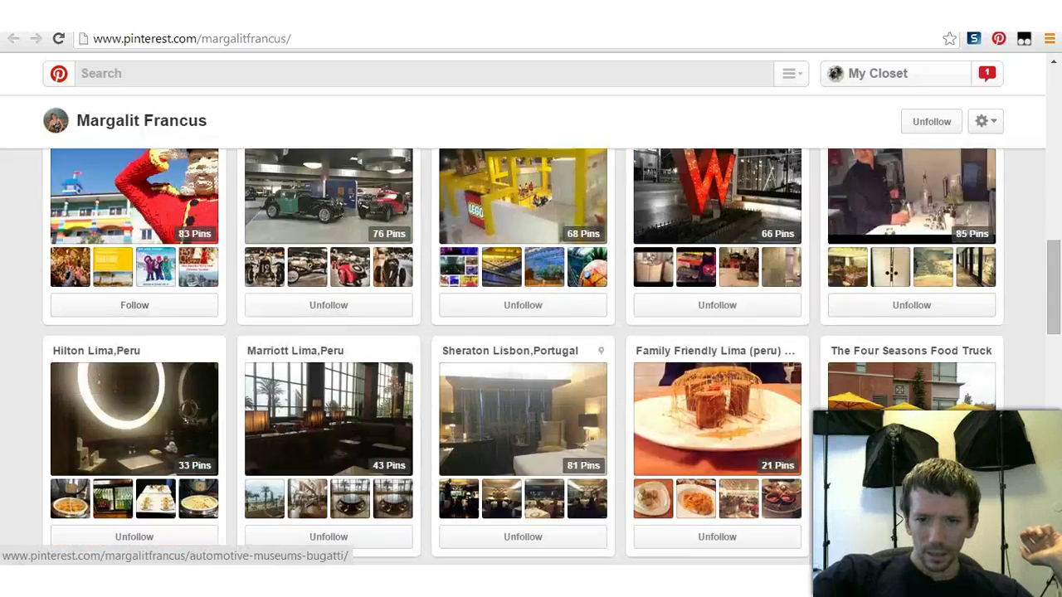
scroll(357, 390, "down", 1)
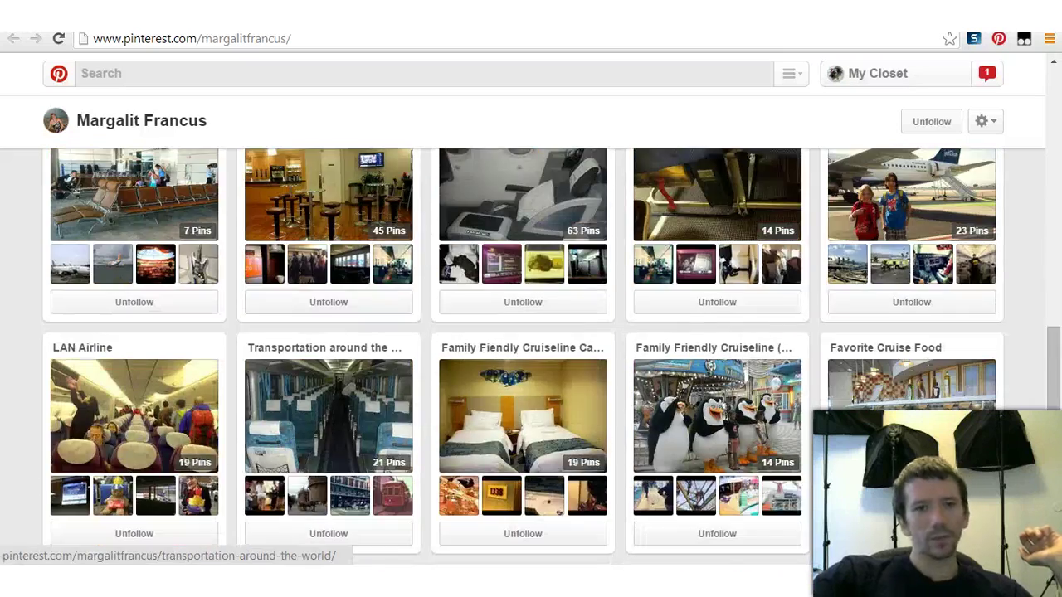
scroll(357, 390, "up", 4)
key("ctrl+w")
scroll(531, 357, "down", 2)
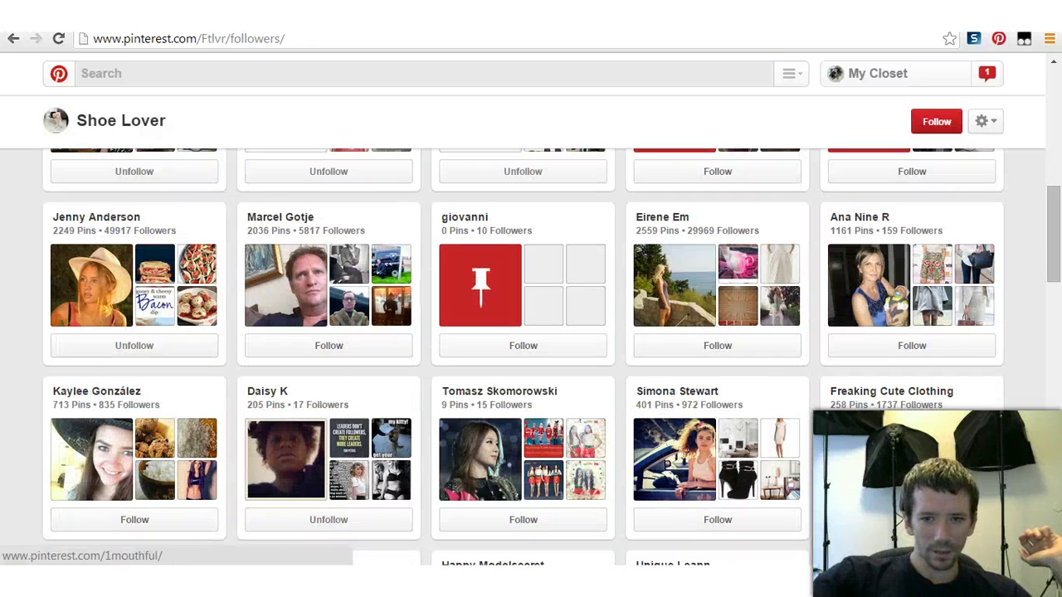
scroll(531, 357, "down", 1)
Step: Follow four of Shoe Lover's followers and open two other followers' profiles in new tabs
left_click(912, 267)
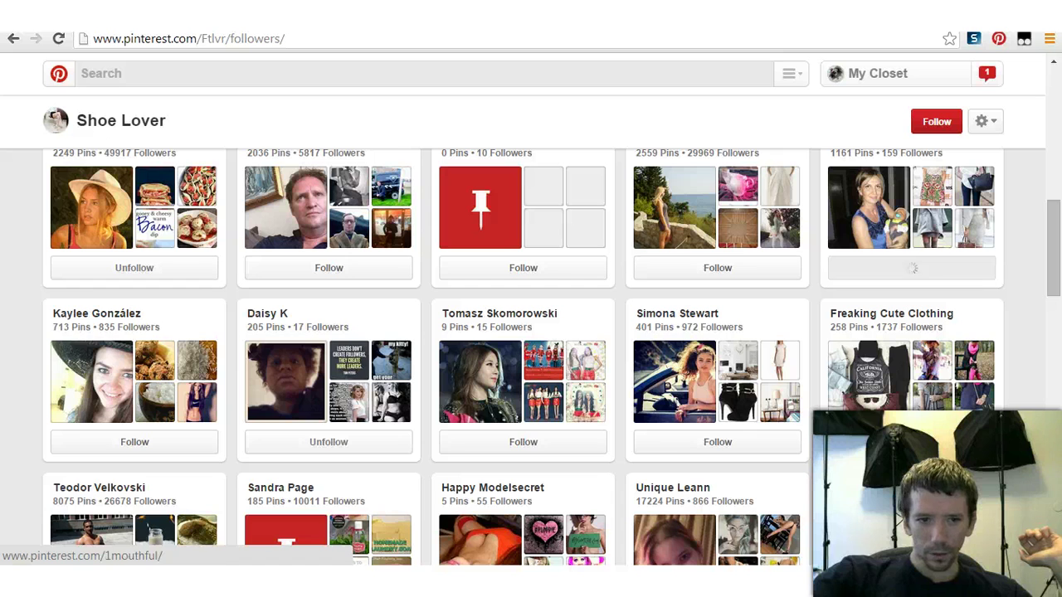
left_click(134, 442)
left_click(522, 442)
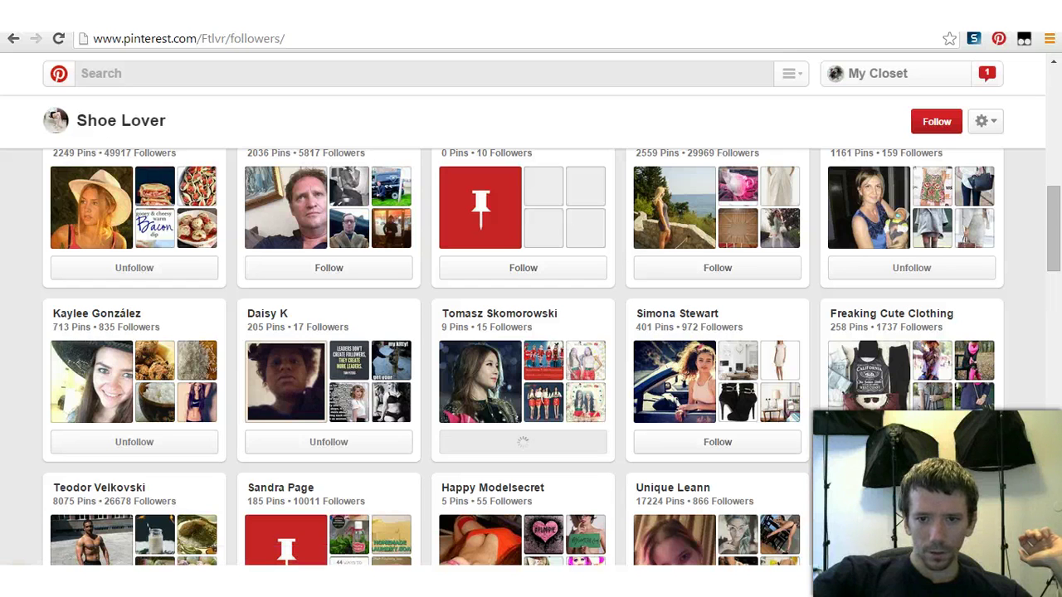
left_click(717, 442)
right_click(687, 358)
left_click(795, 367)
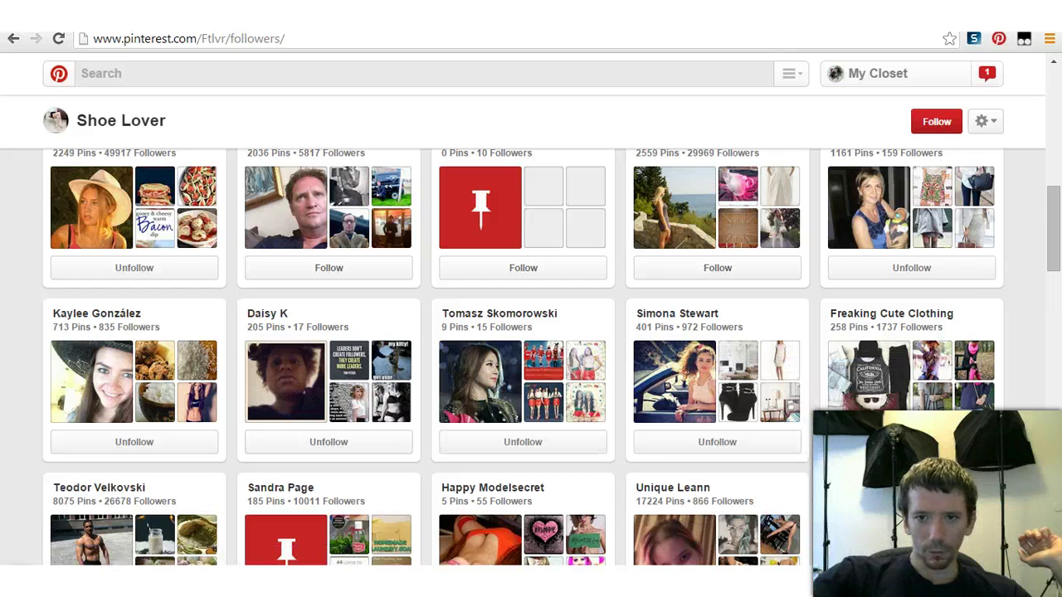
right_click(93, 358)
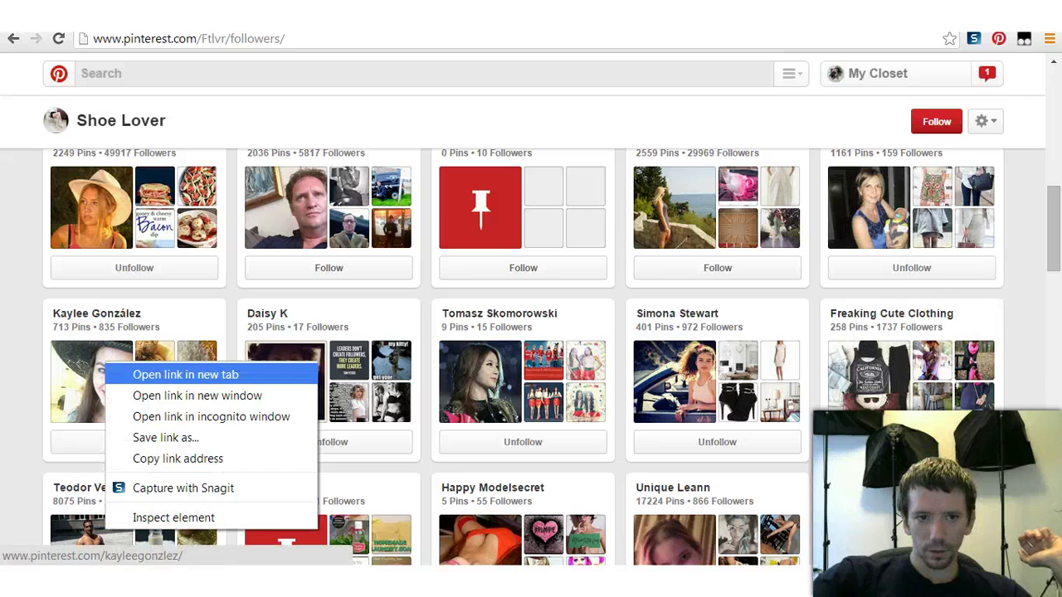
left_click(178, 373)
Step: Follow three more followers in the next row and open two more profiles in new tabs
scroll(177, 373, "down", 3)
left_click(523, 383)
left_click(717, 383)
left_click(912, 383)
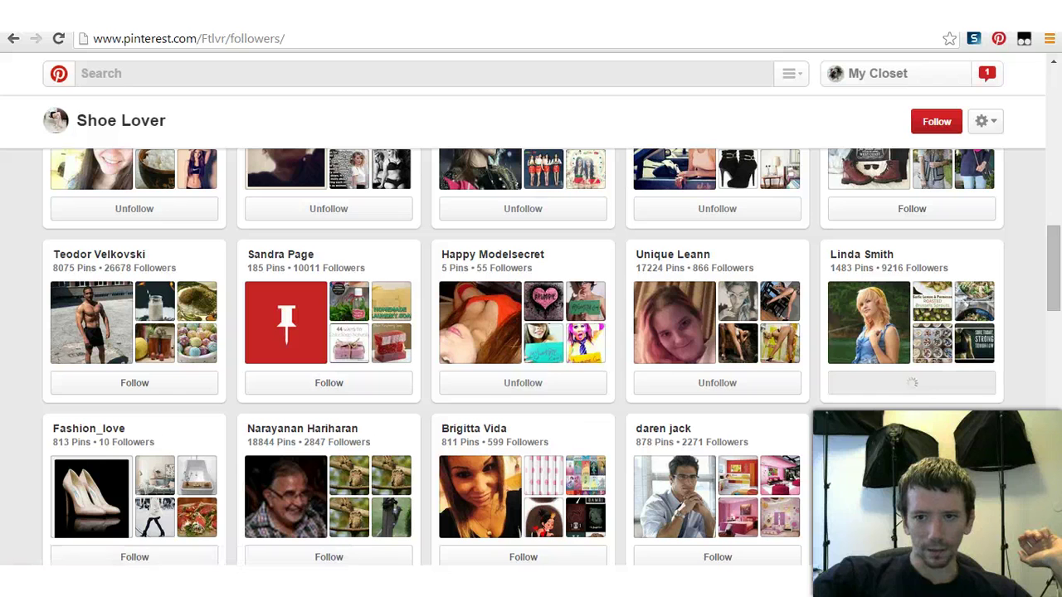
right_click(491, 249)
left_click(572, 260)
right_click(671, 254)
left_click(749, 265)
scroll(749, 265, "down", 2)
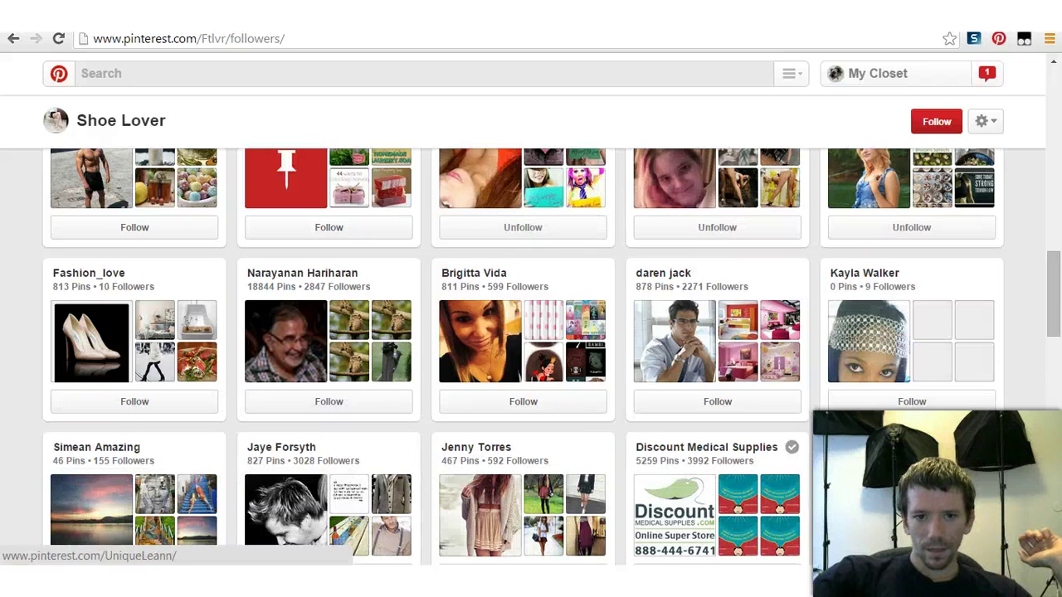
scroll(531, 357, "down", 1)
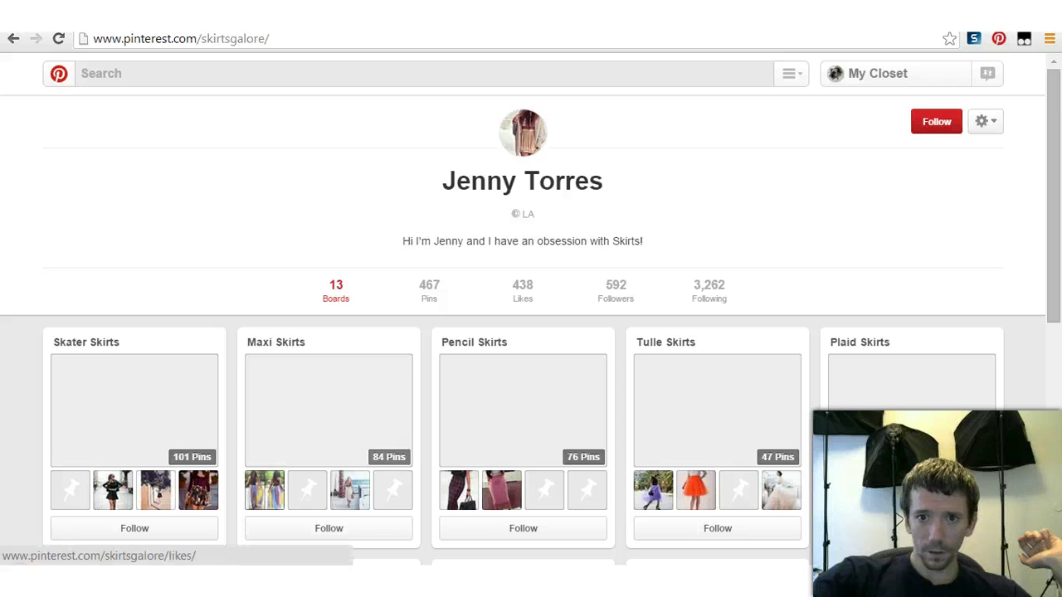
Step: Follow all of the skirt pinner's boards and check each one now shows Unfollow
left_click(936, 121)
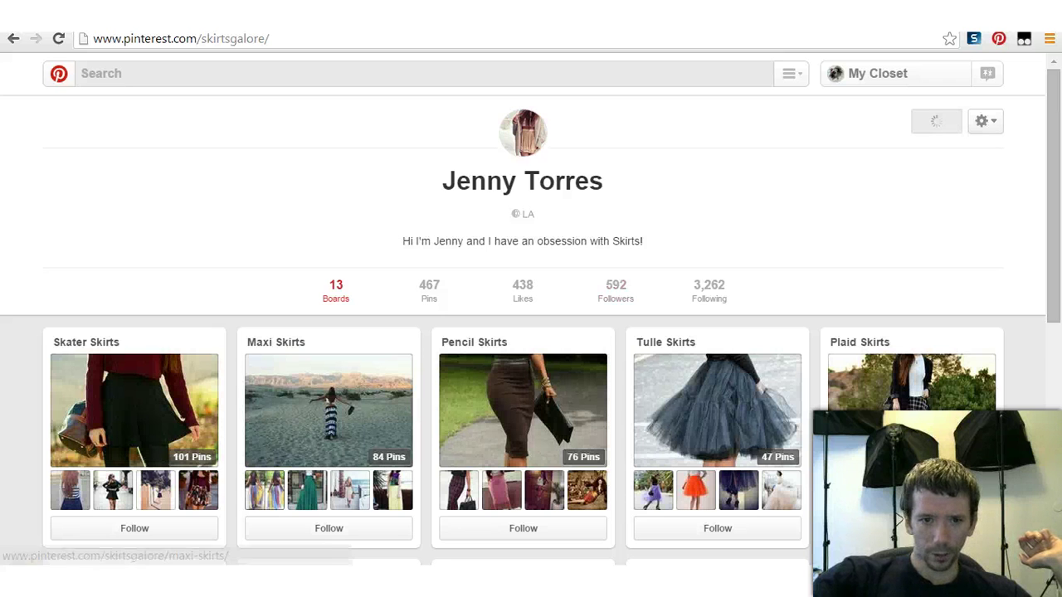
scroll(212, 356, "down", 1)
scroll(211, 357, "down", 1)
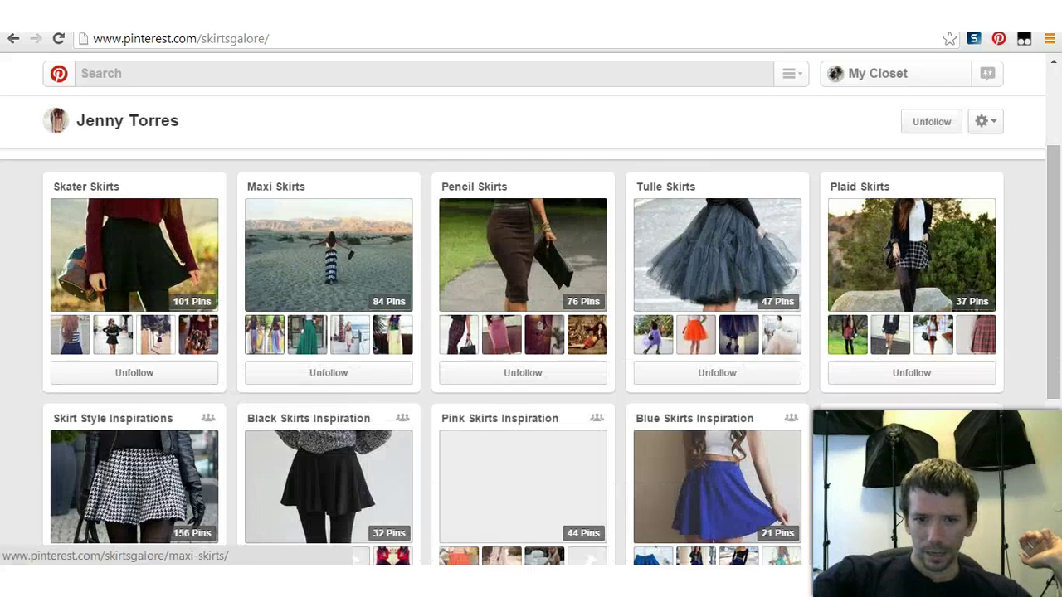
scroll(324, 374, "down", 2)
scroll(324, 373, "down", 2)
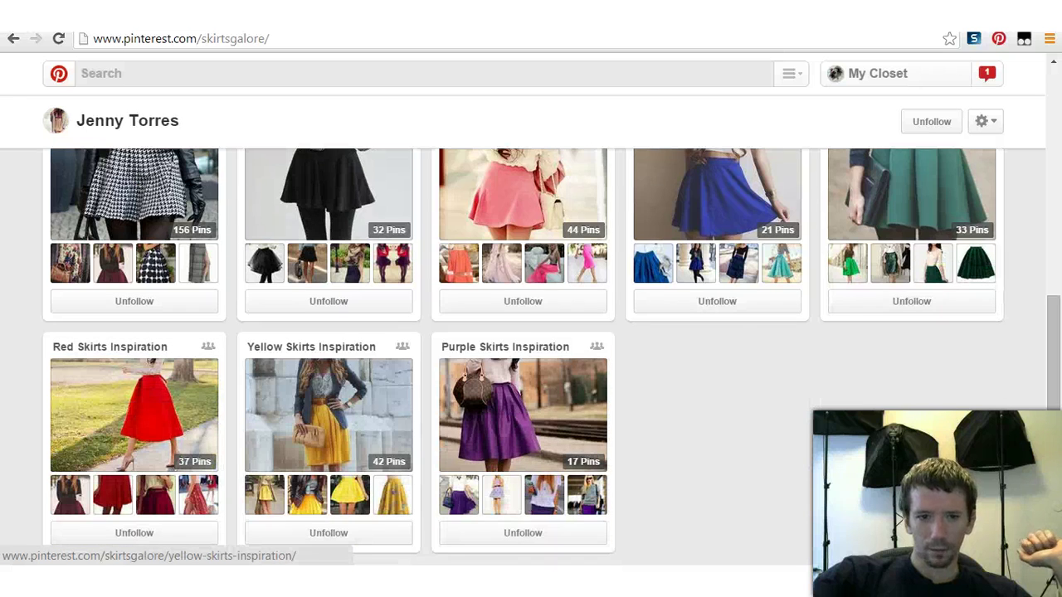
scroll(323, 365, "up", 3)
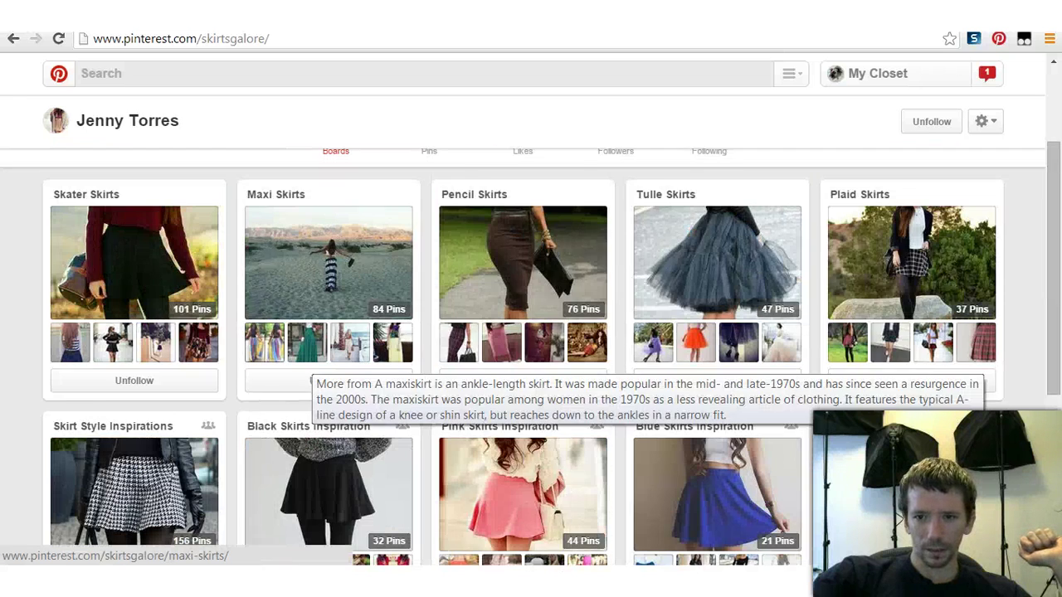
scroll(377, 375, "up", 1)
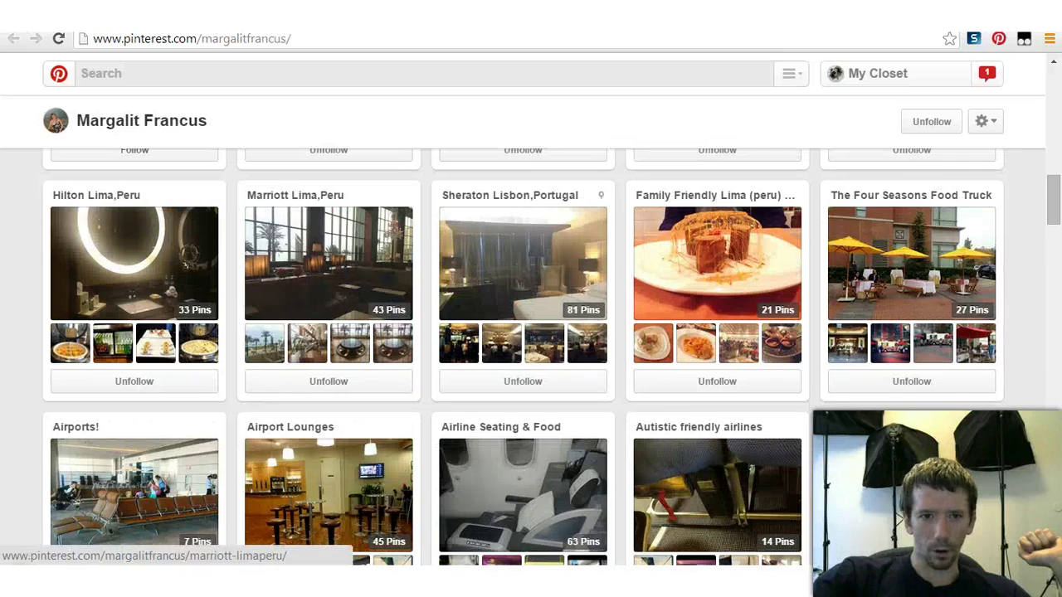
scroll(329, 373, "down", 5)
Step: Glance over the restaurant pinner's boards, then move to the recipe pinner's profile tab
scroll(328, 374, "down", 5)
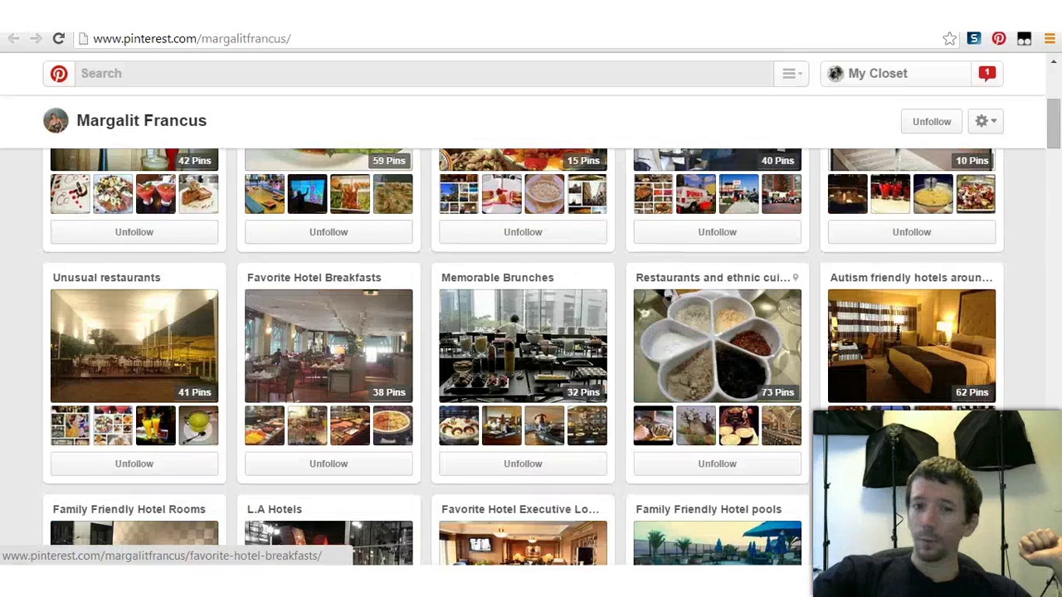
scroll(377, 357, "up", 3)
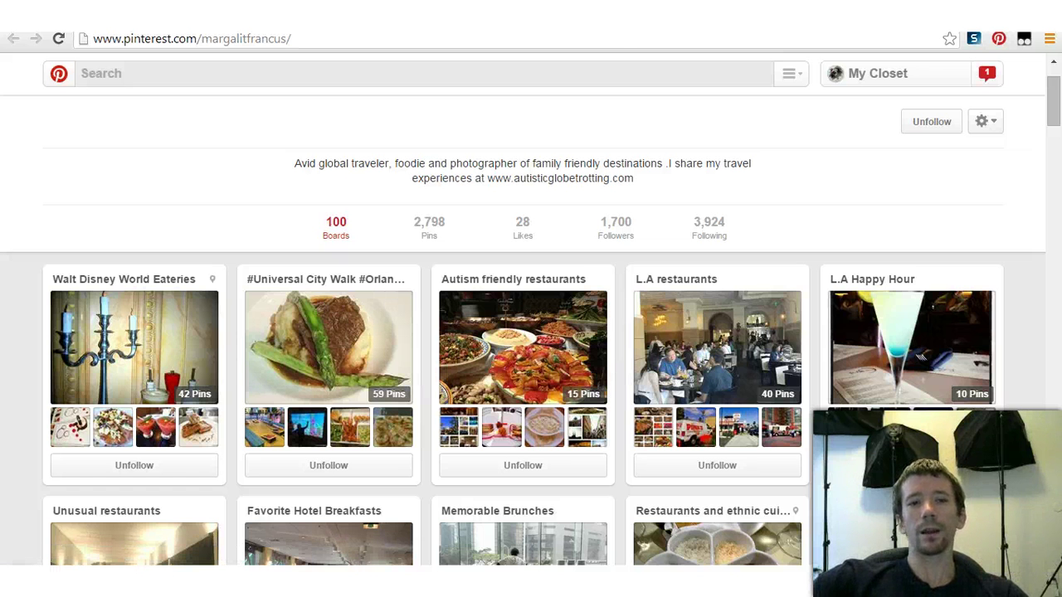
key("ctrl+Tab")
scroll(490, 399, "down", 3)
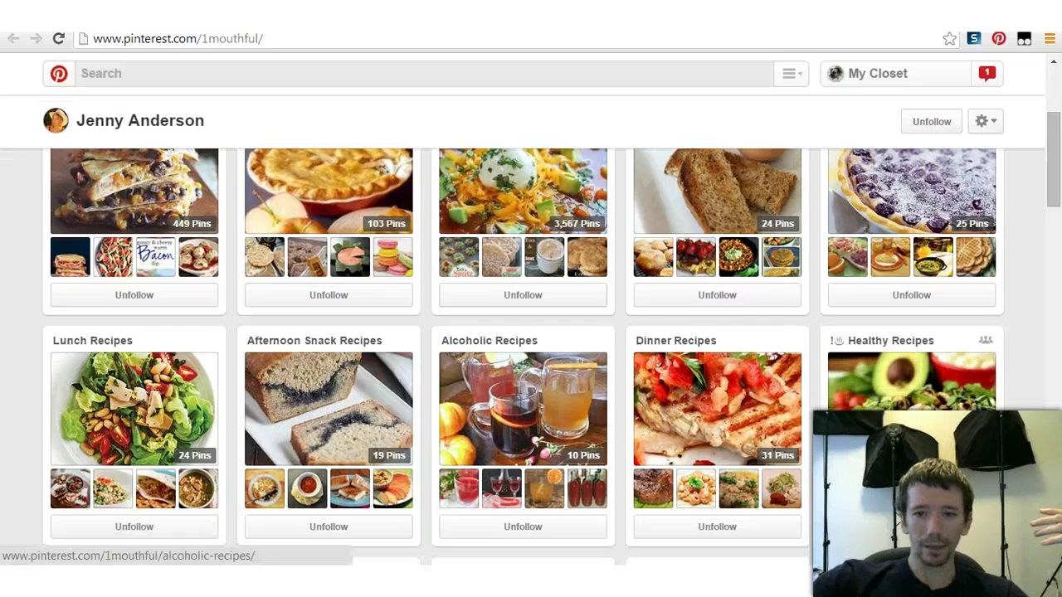
Step: Scroll the recipe pinner's board grid down to DIY & Crafts and open it
scroll(489, 398, "up", 3)
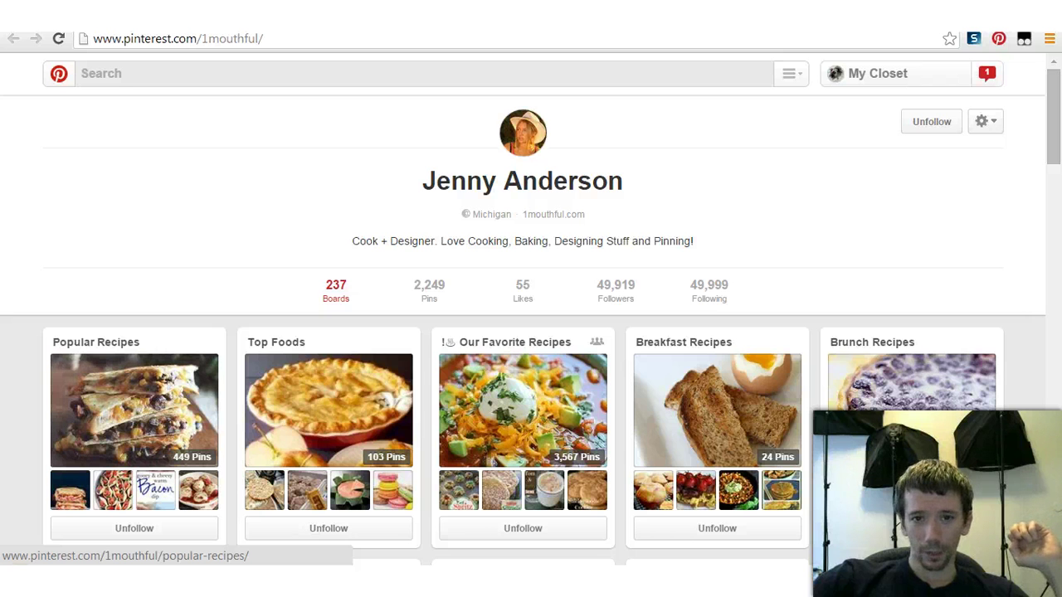
scroll(324, 353, "down", 3)
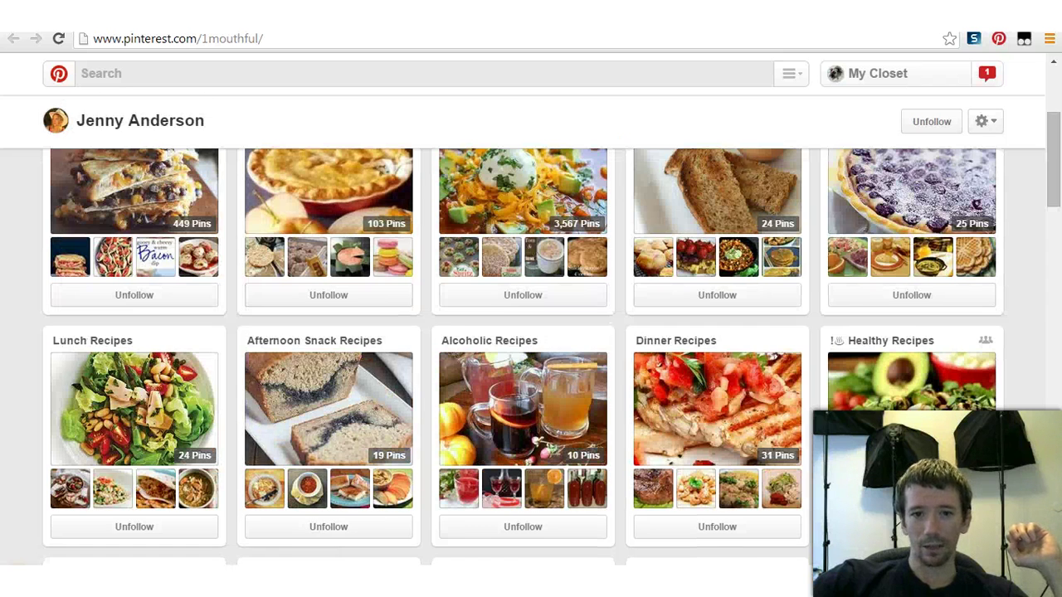
scroll(324, 353, "down", 2)
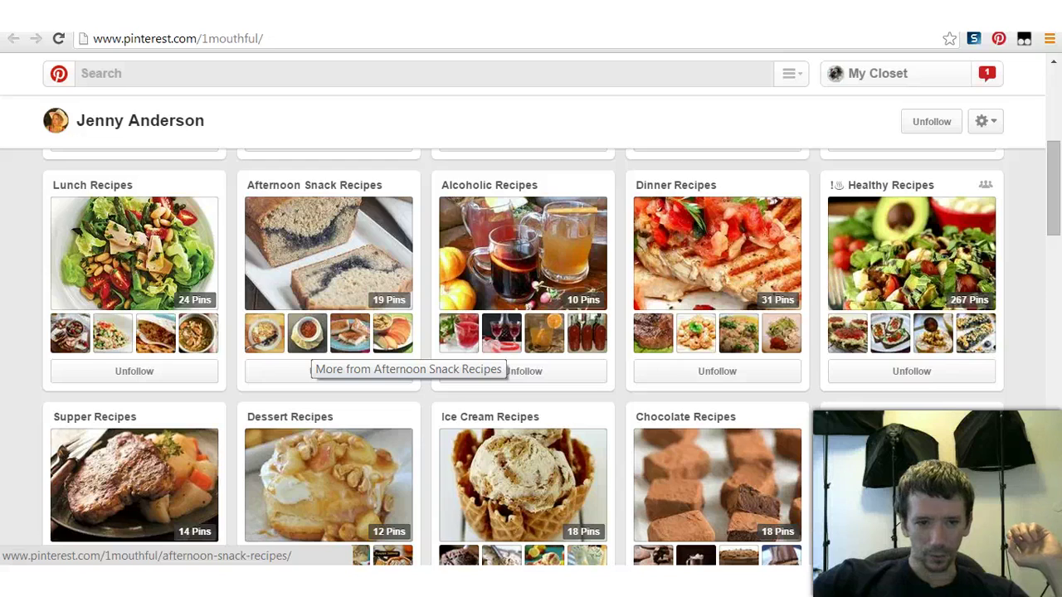
scroll(332, 357, "down", 5)
scroll(332, 357, "down", 5)
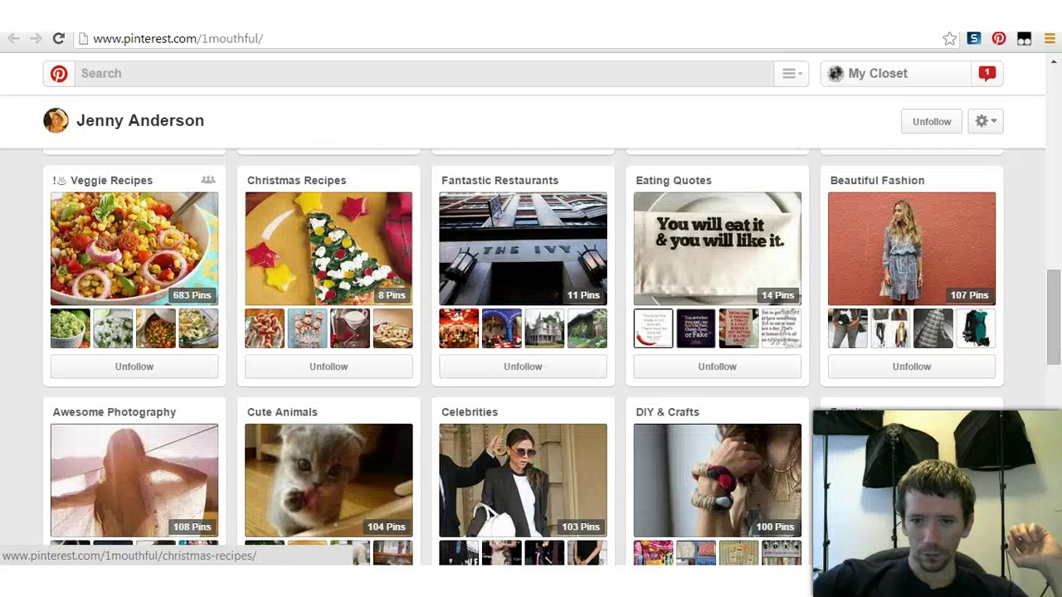
scroll(332, 320, "down", 1)
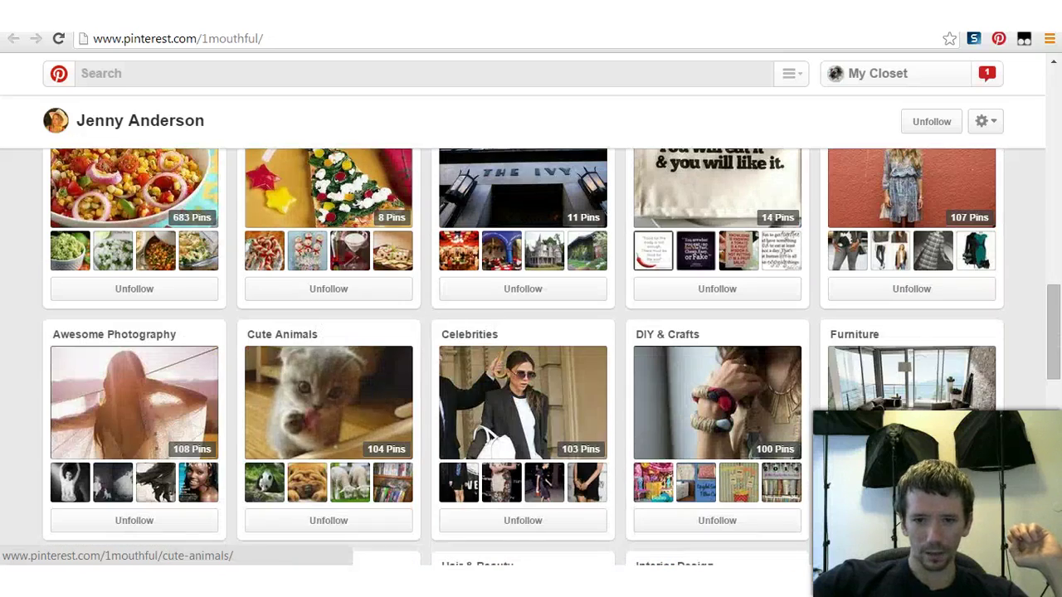
left_click(717, 398)
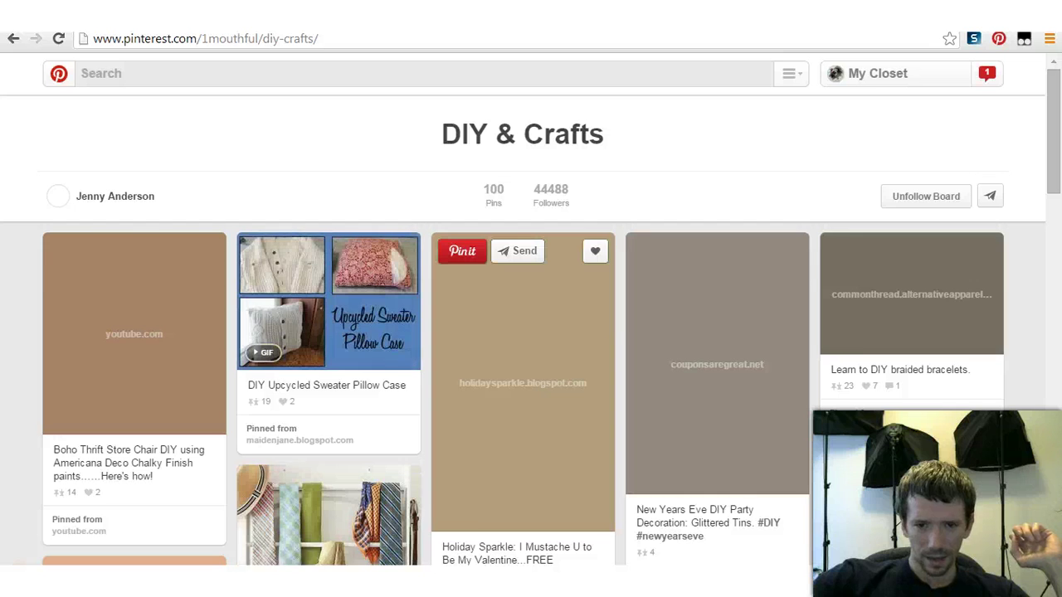
Step: Scroll down the DIY & Crafts board to find the t-shirt dress pin
scroll(531, 332, "down", 2)
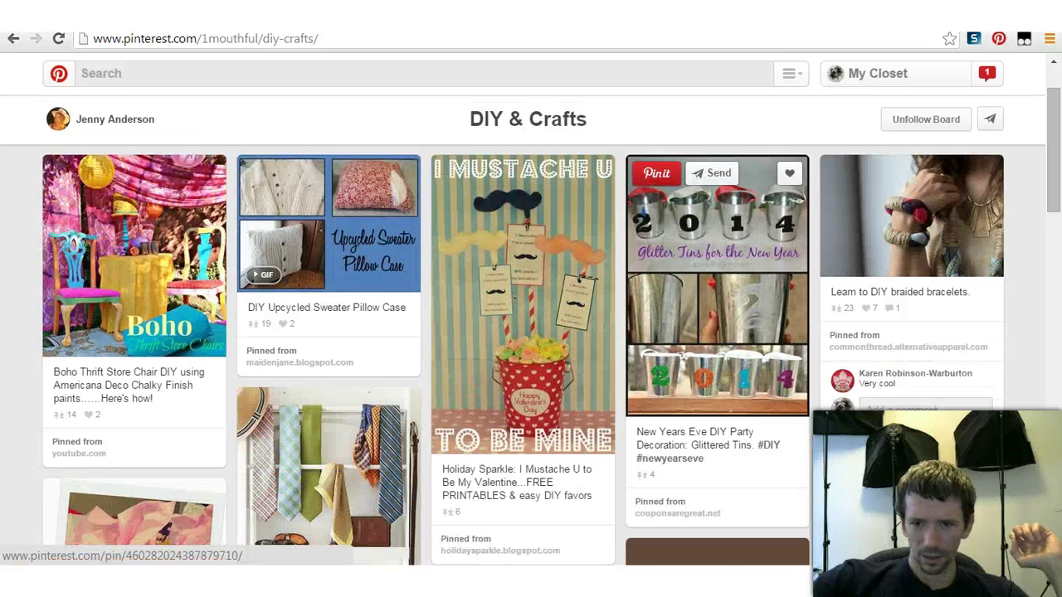
scroll(523, 357, "down", 4)
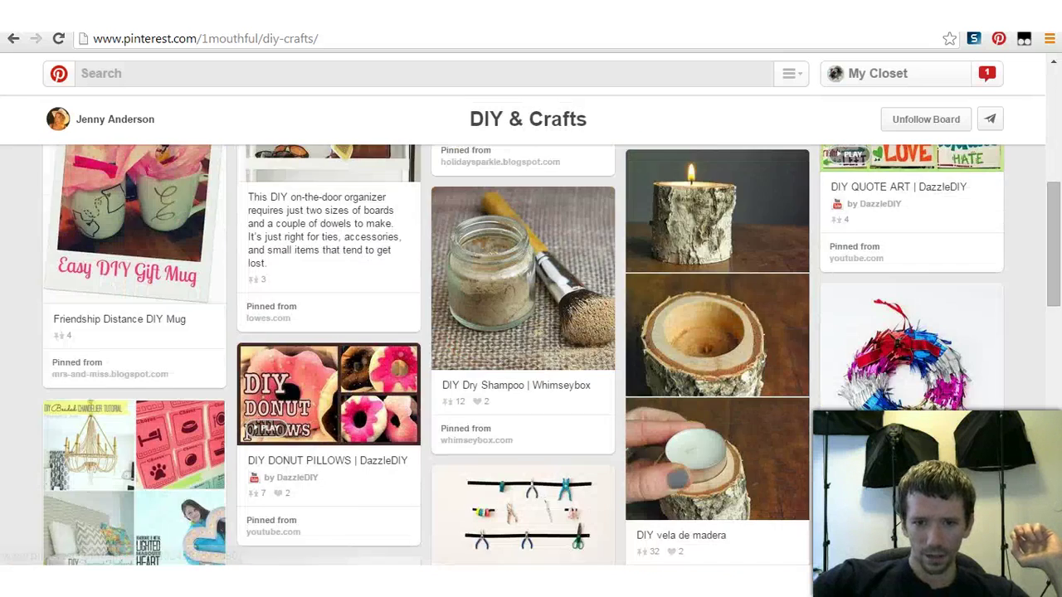
scroll(523, 356, "down", 6)
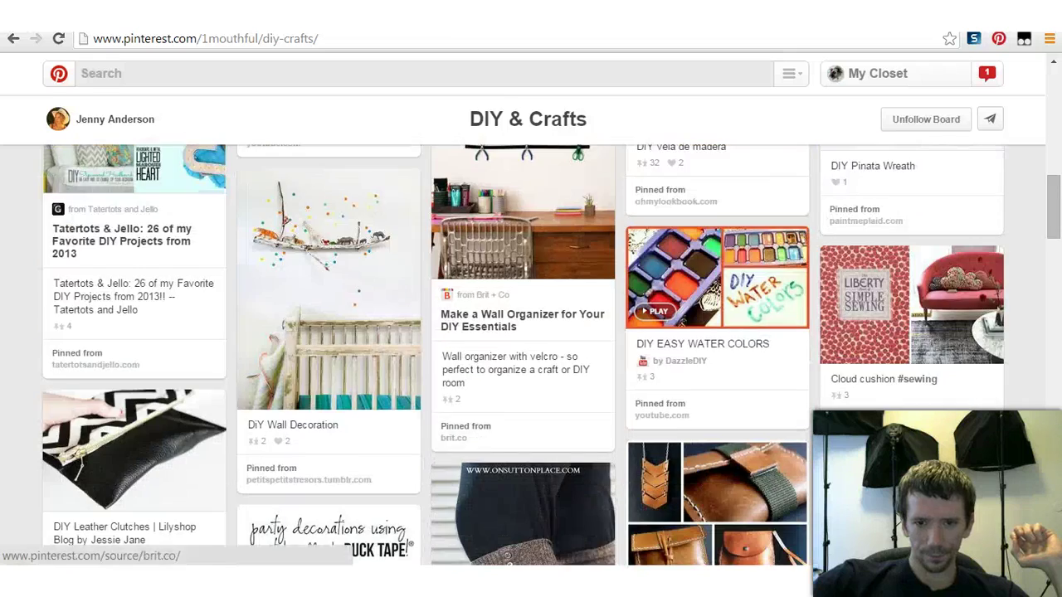
scroll(523, 356, "down", 4)
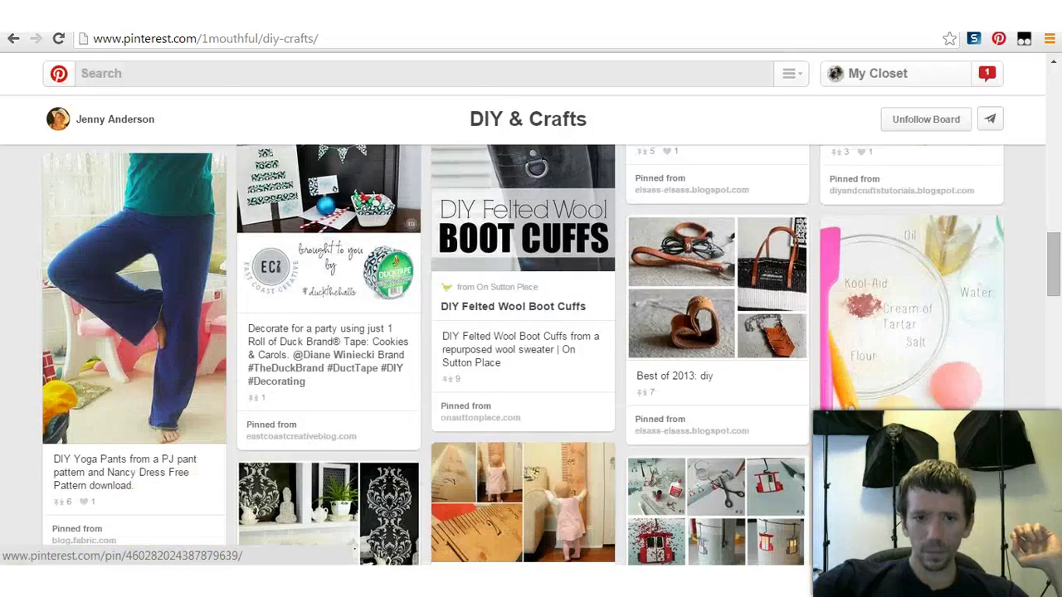
scroll(523, 415, "down", 5)
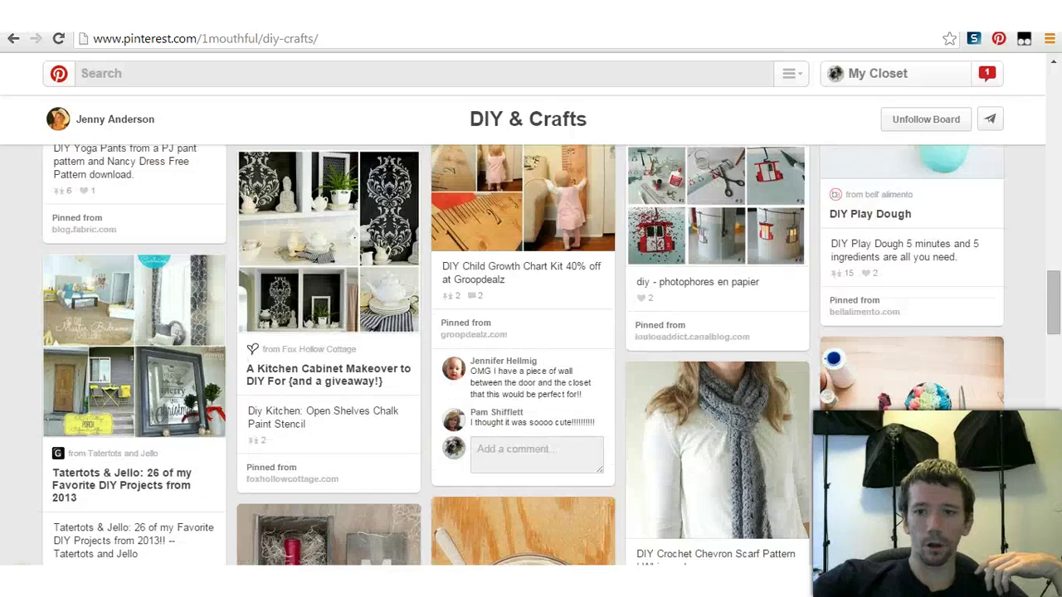
scroll(523, 356, "down", 4)
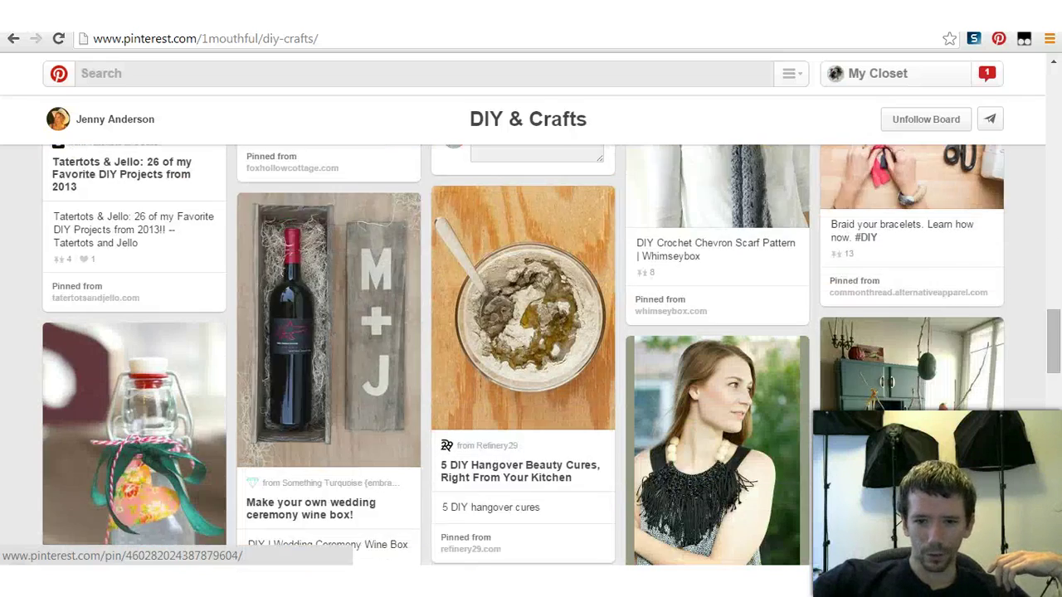
scroll(522, 356, "down", 5)
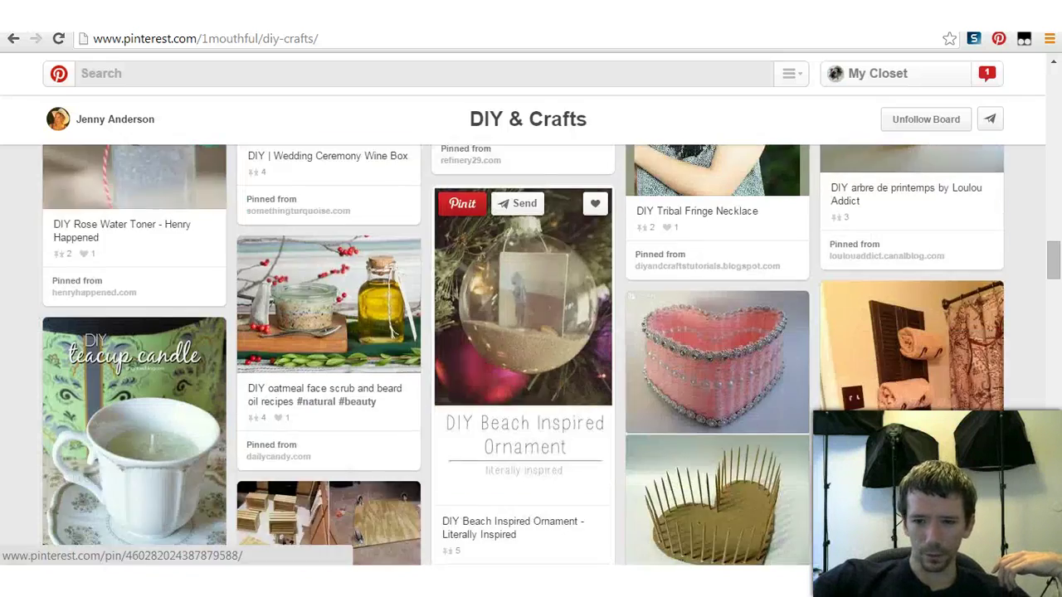
scroll(523, 356, "down", 5)
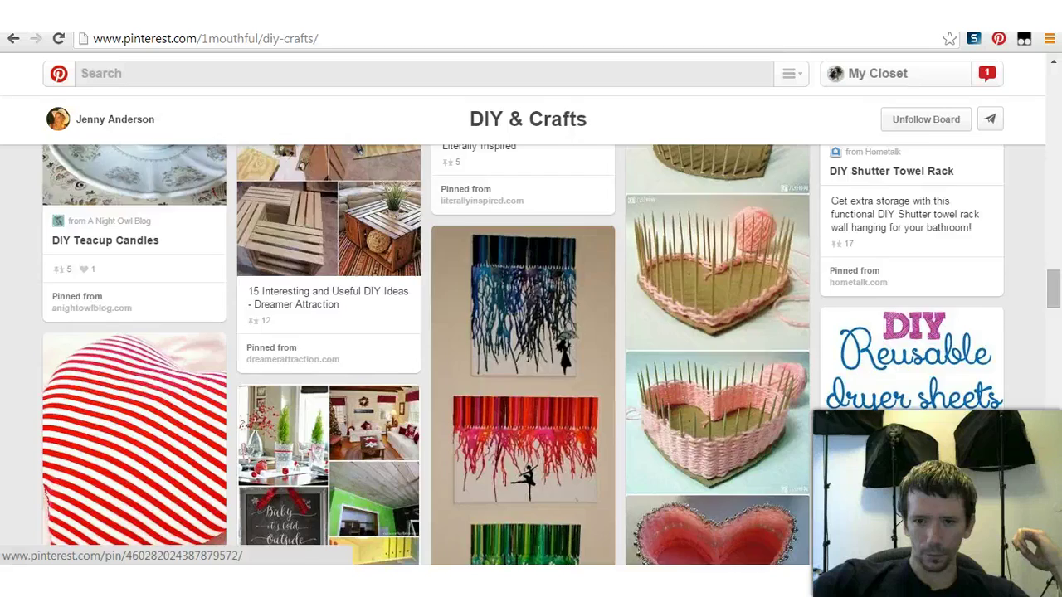
scroll(523, 357, "down", 3)
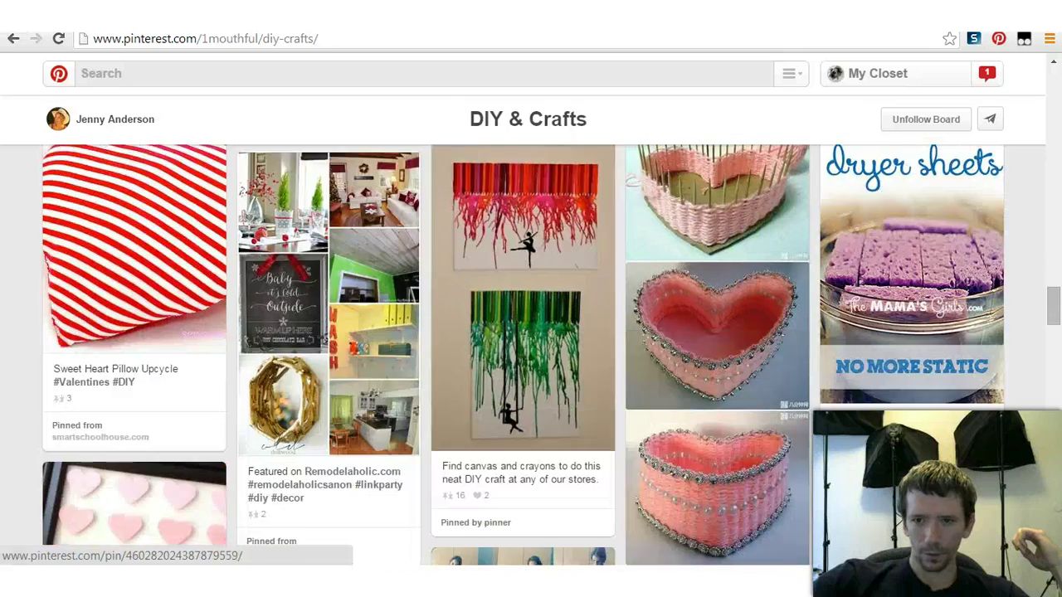
scroll(522, 356, "down", 4)
scroll(328, 357, "down", 4)
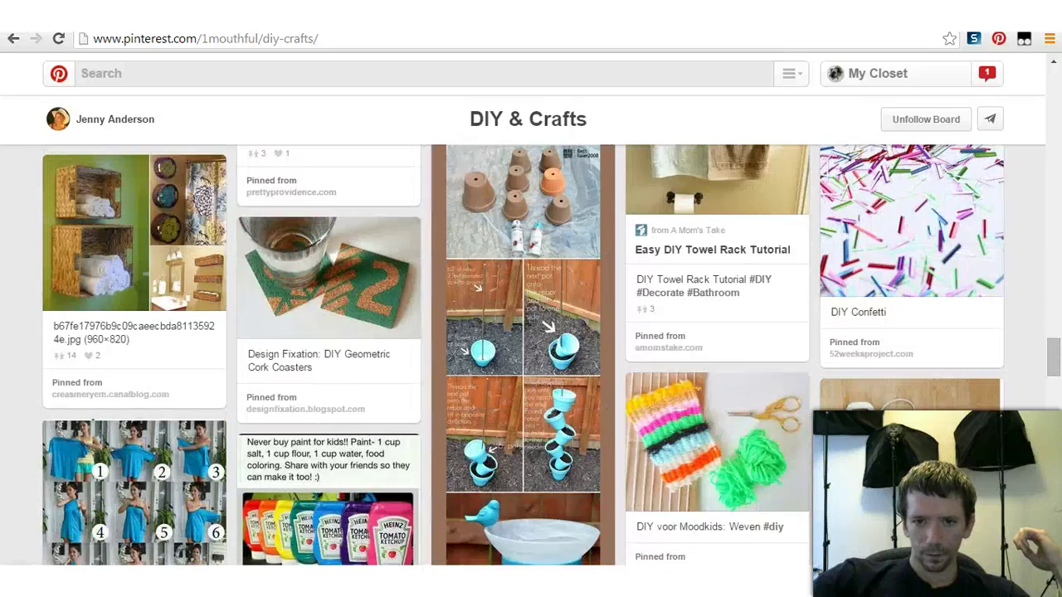
scroll(328, 357, "down", 1)
scroll(328, 357, "down", 2)
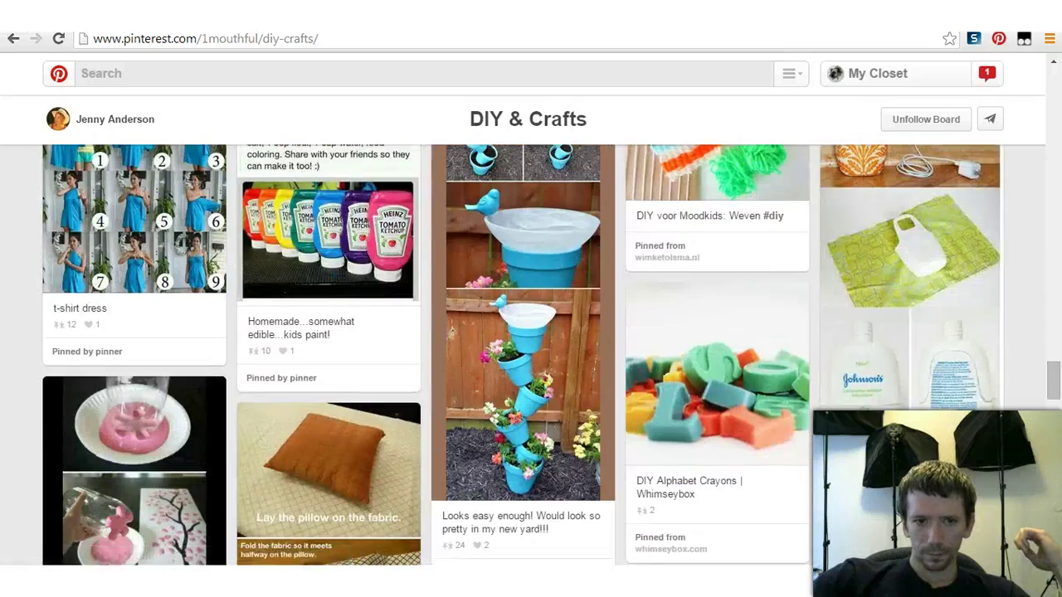
scroll(178, 311, "up", 1)
Step: Repin the t-shirt dress pin to the DIY Fashion board
left_click(73, 204)
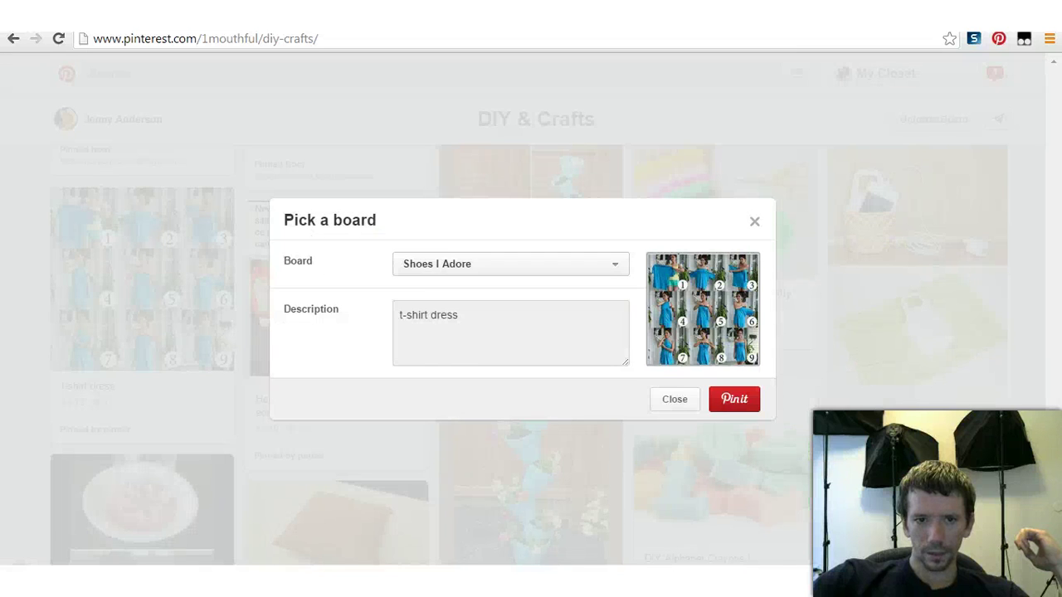
left_click(509, 263)
left_click(432, 308)
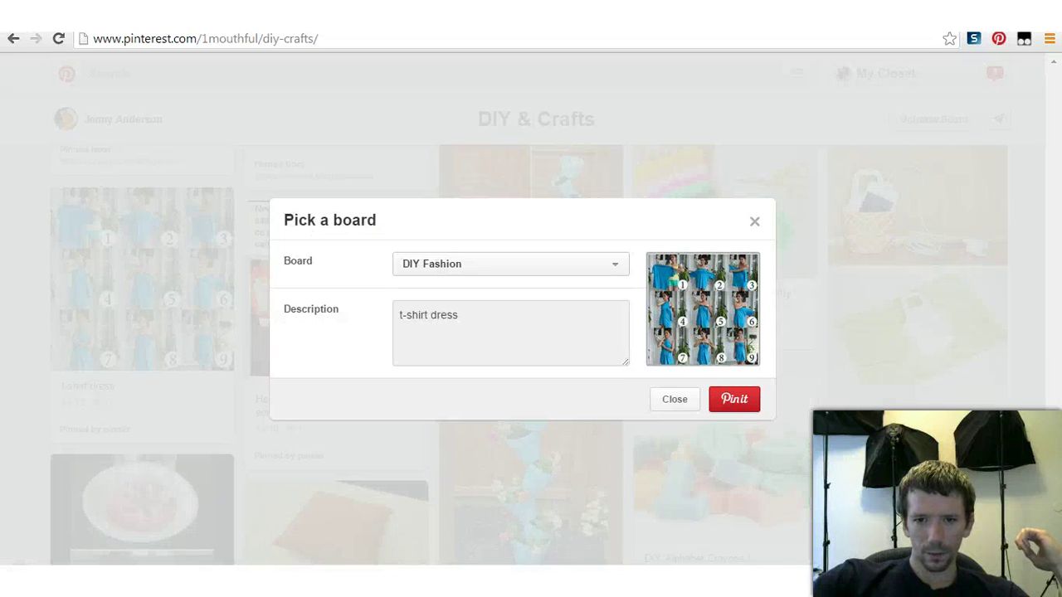
left_click(734, 399)
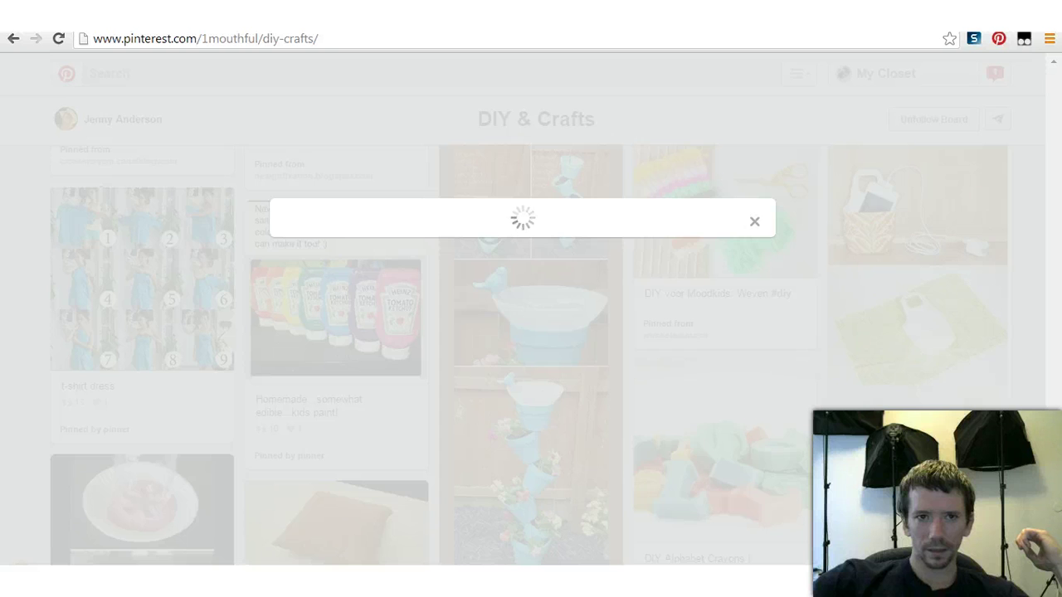
key("ctrl+w")
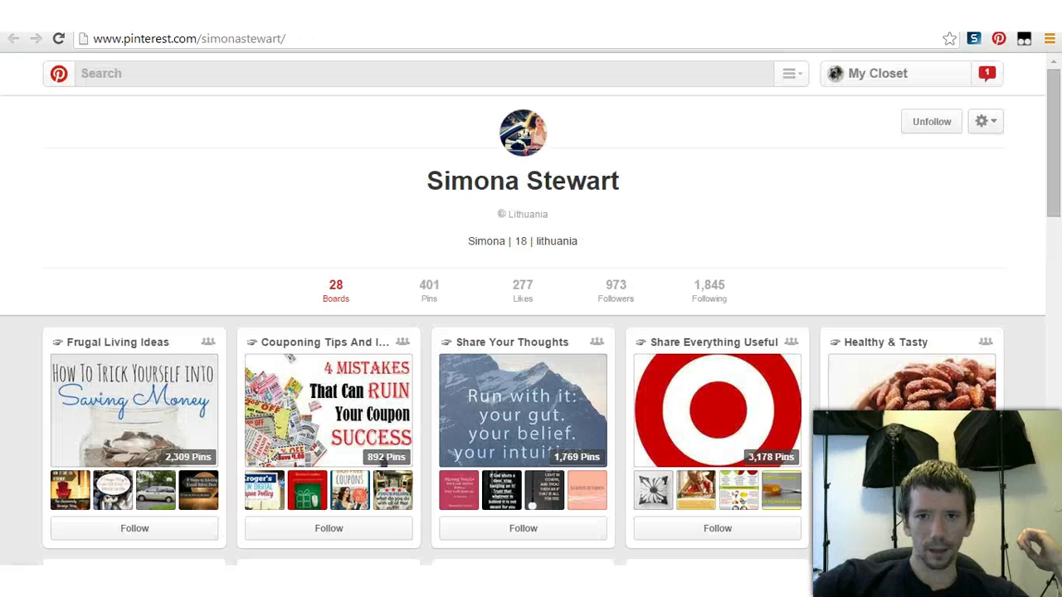
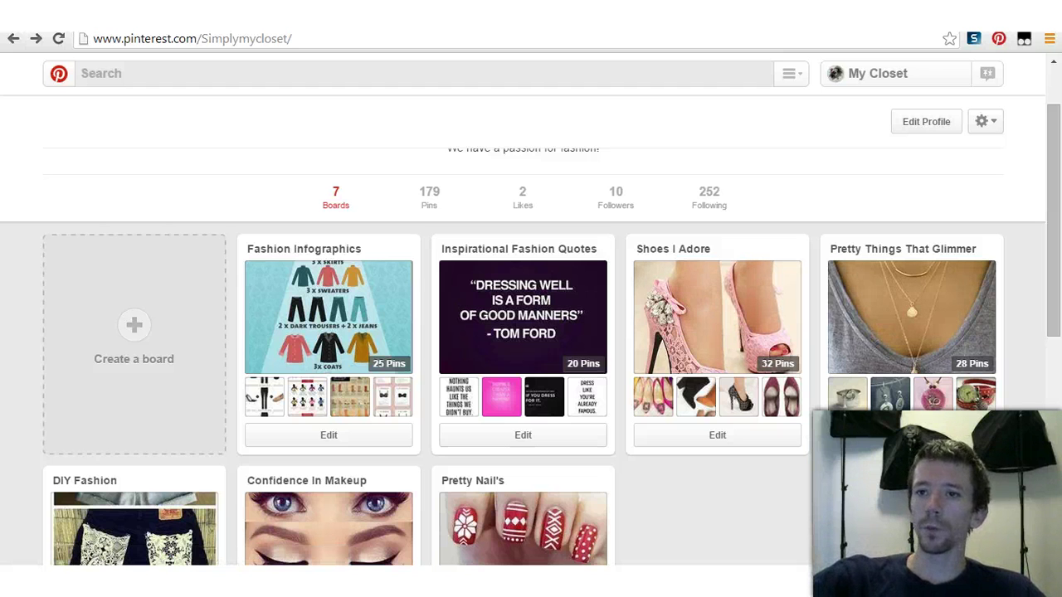
Step: Open the Blue Skirts Inspiration group board from its notification invitation and scroll through it
left_click(988, 73)
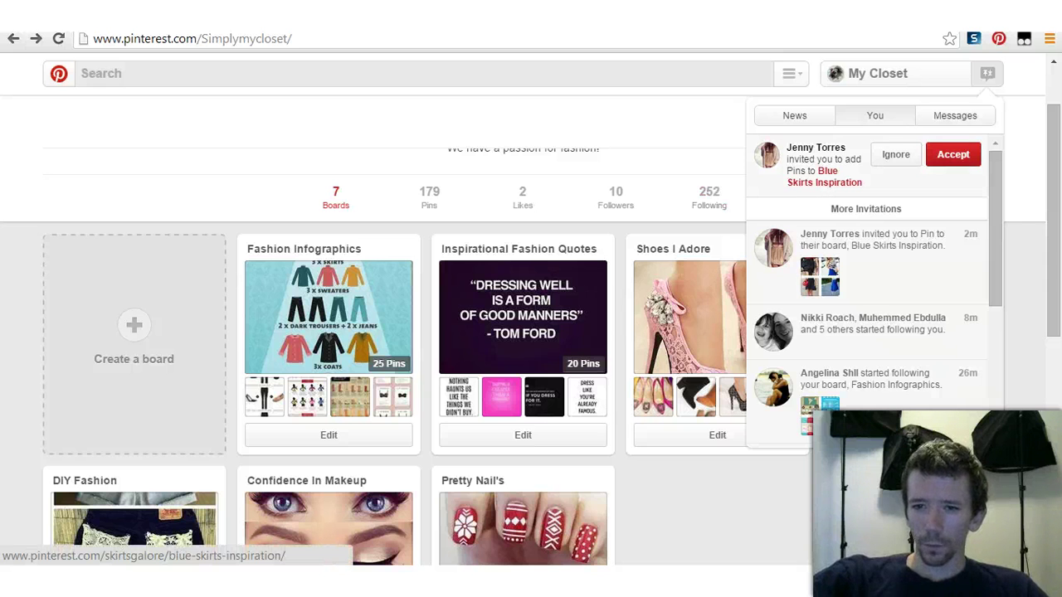
left_click(825, 176)
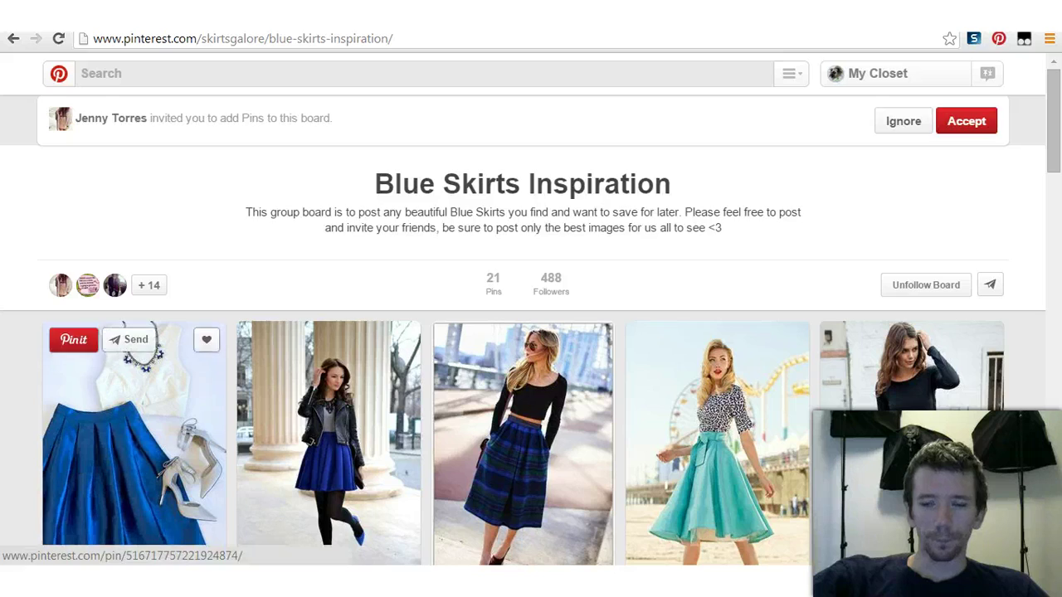
scroll(329, 357, "down", 8)
scroll(328, 357, "down", 3)
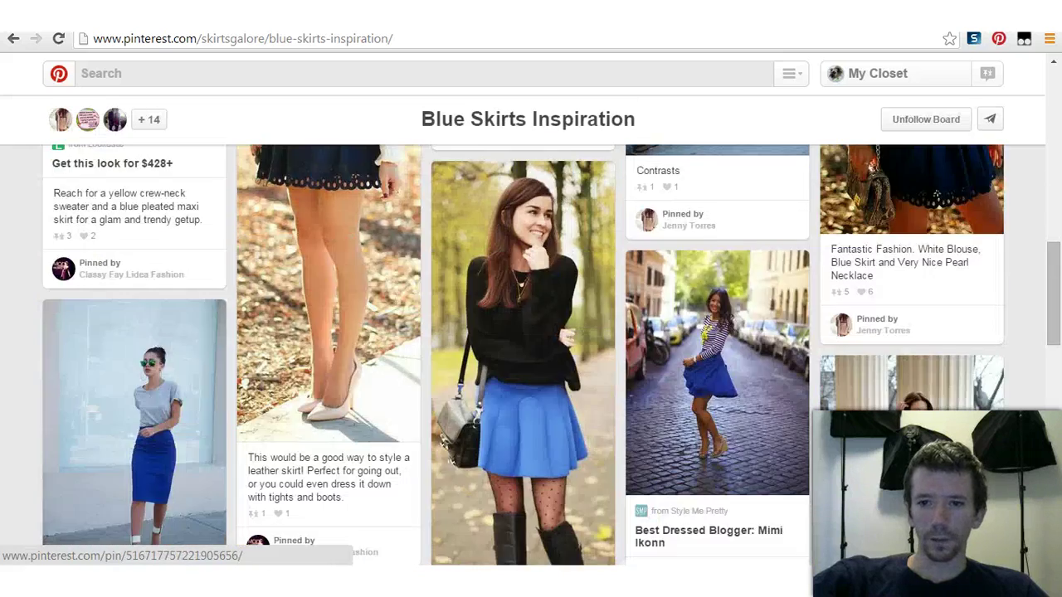
scroll(328, 356, "up", 12)
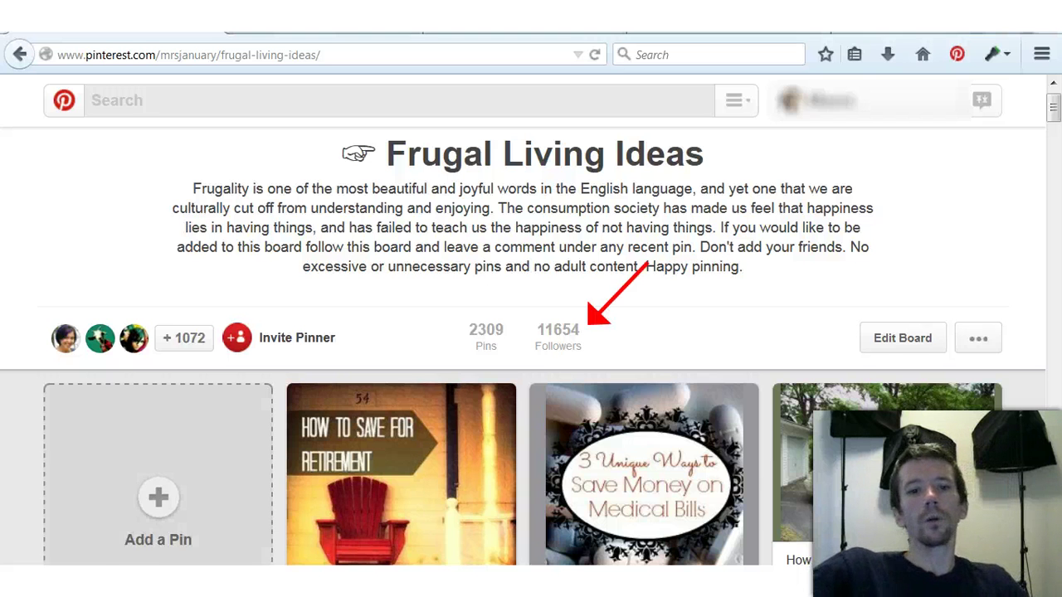
Step: Browse the Frugal Living Ideas board, then return to the Blue Skirts Inspiration board window
scroll(158, 473, "down", 3)
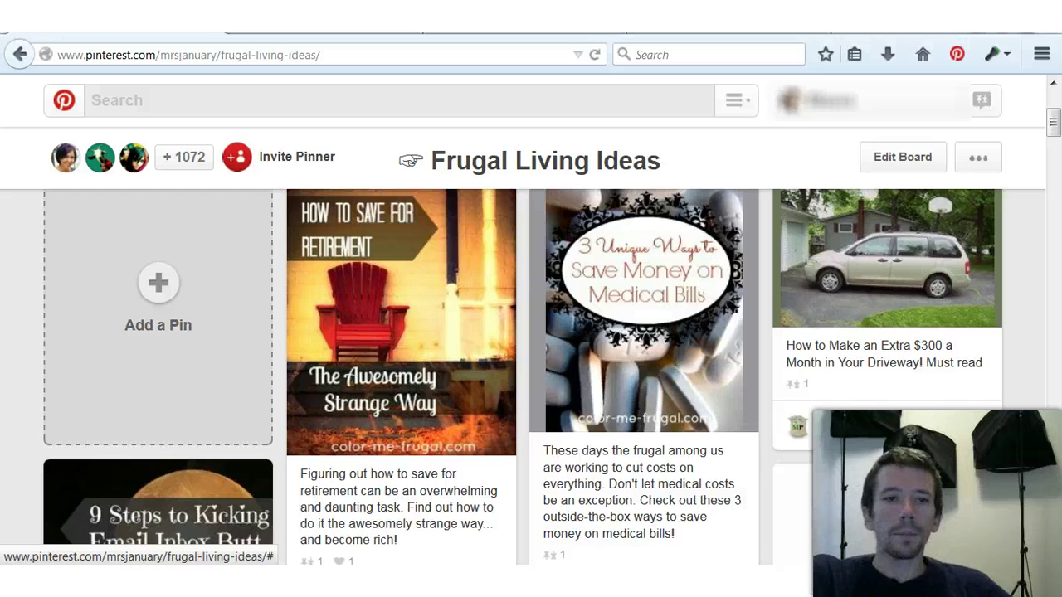
scroll(390, 481, "up", 3)
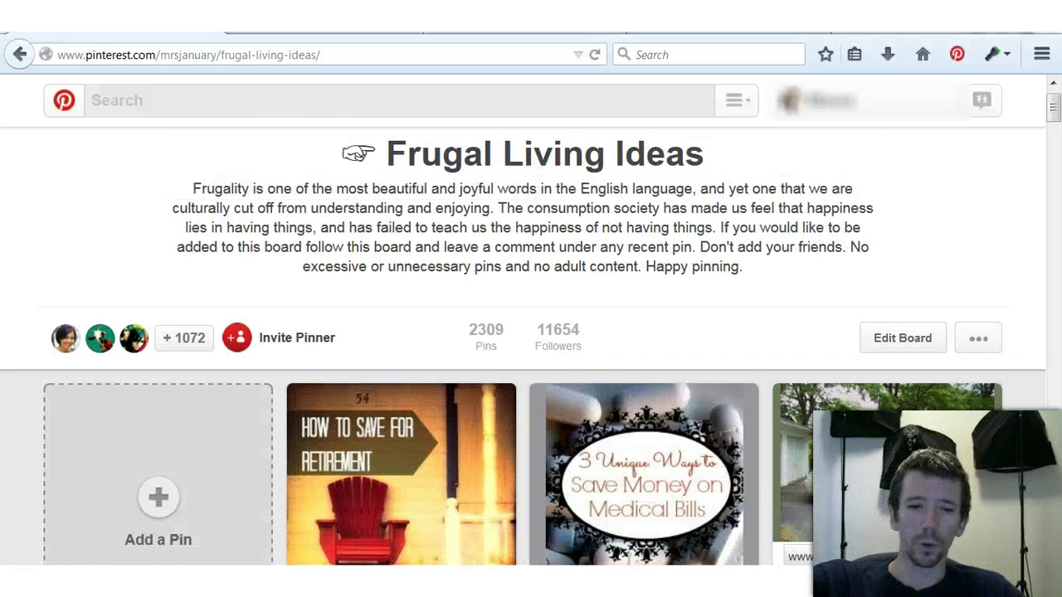
scroll(402, 465, "down", 2)
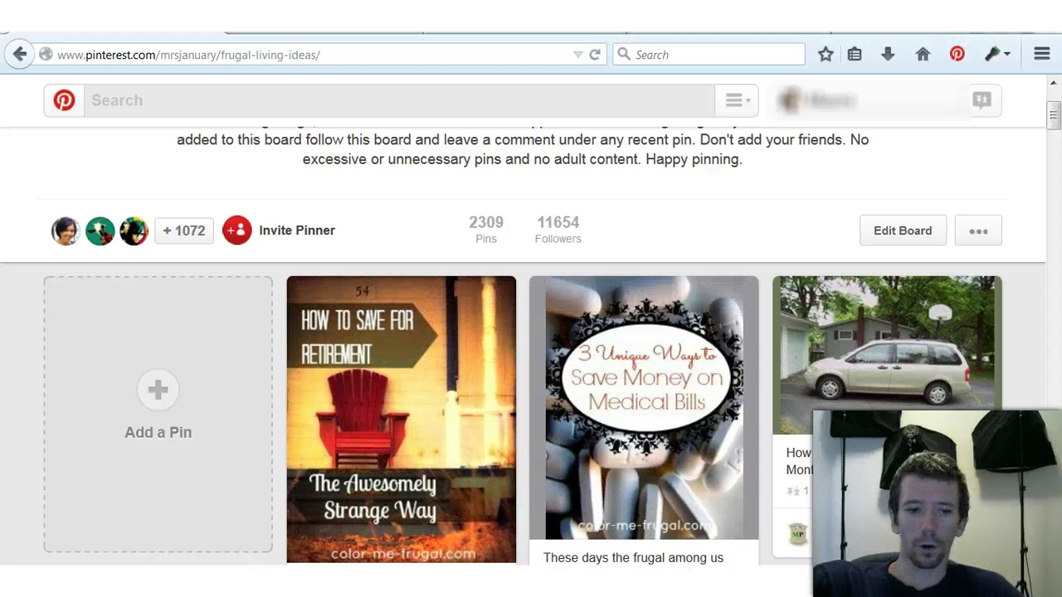
mouse_move(190, 596)
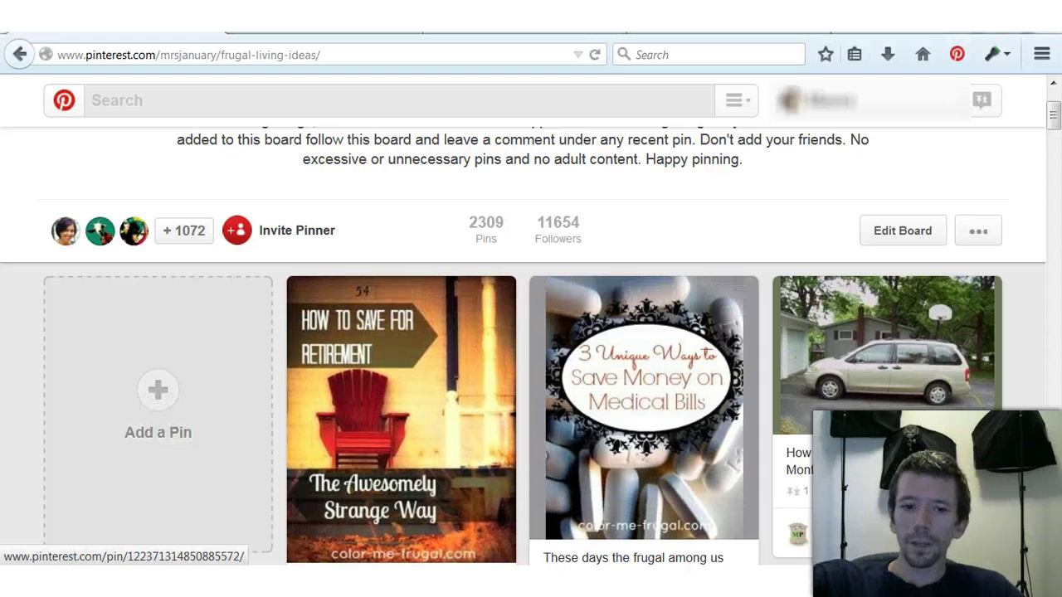
left_click(190, 596)
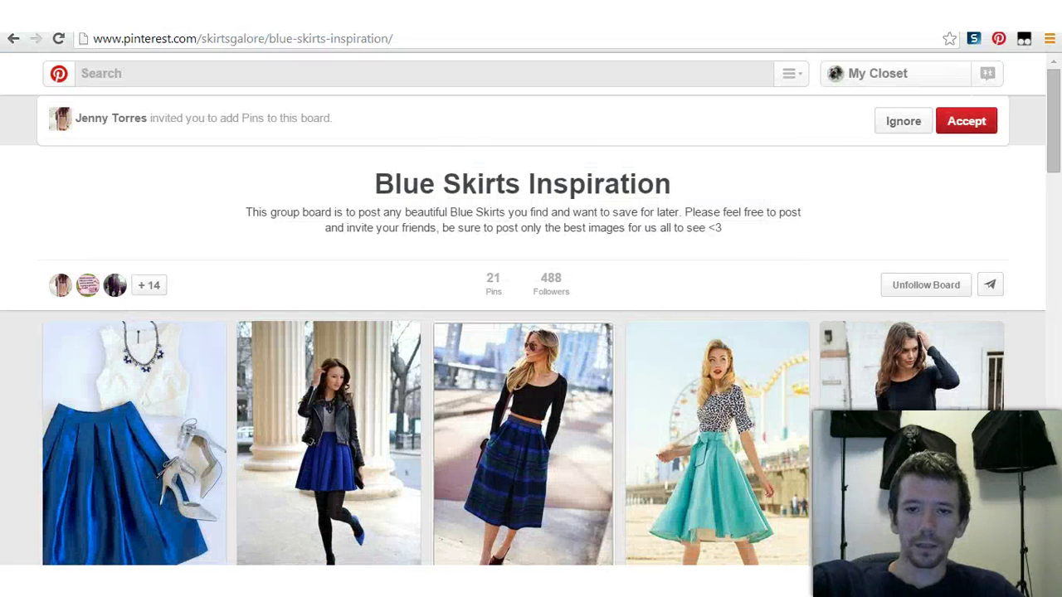
Step: Scroll the Blue Skirts Inspiration board, then go back to the My Closet profile
scroll(912, 332, "down", 2)
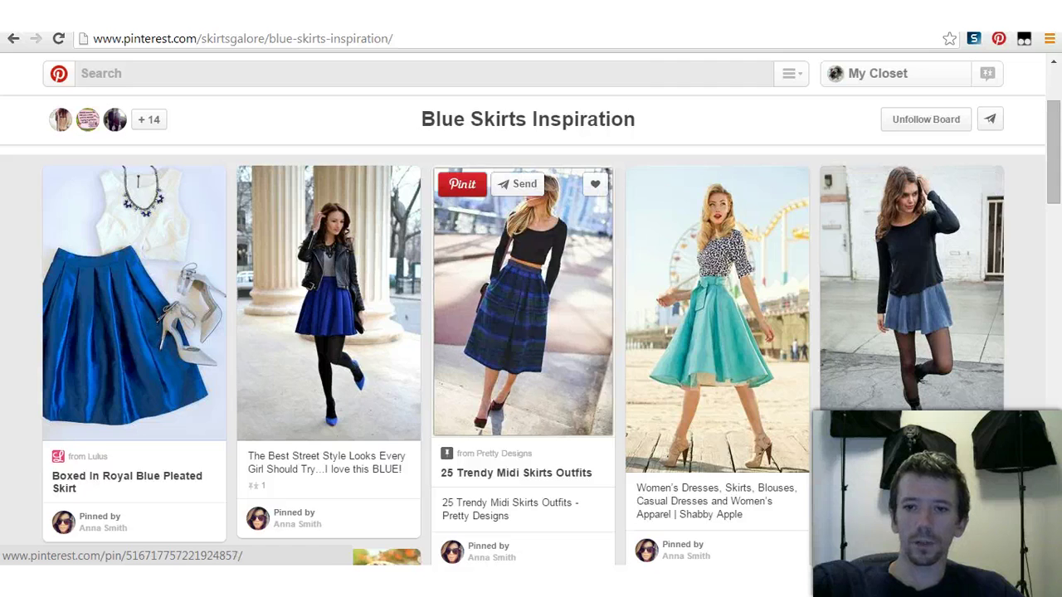
scroll(523, 398, "up", 2)
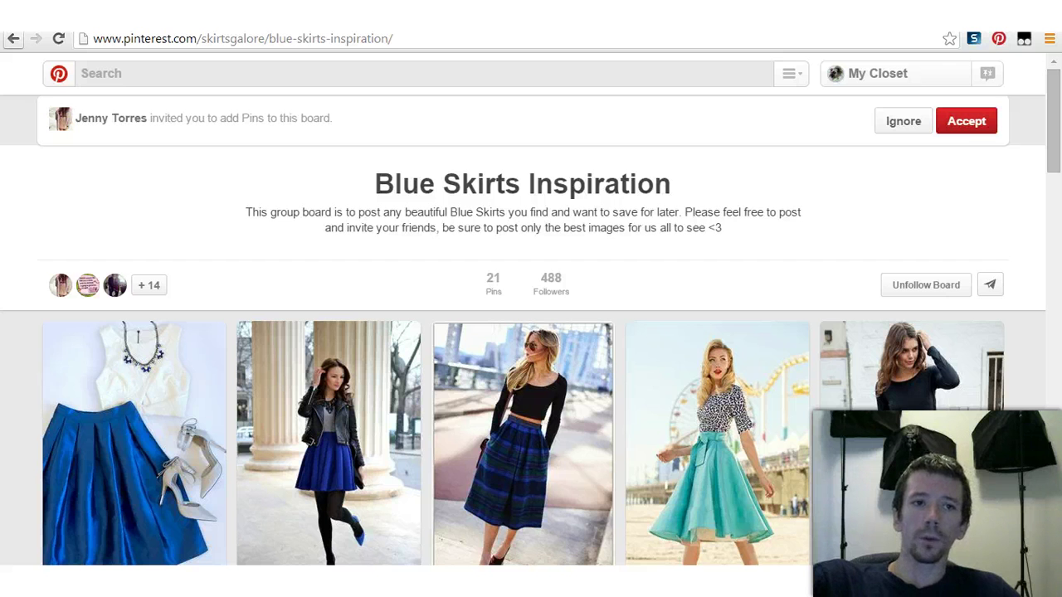
left_click(13, 38)
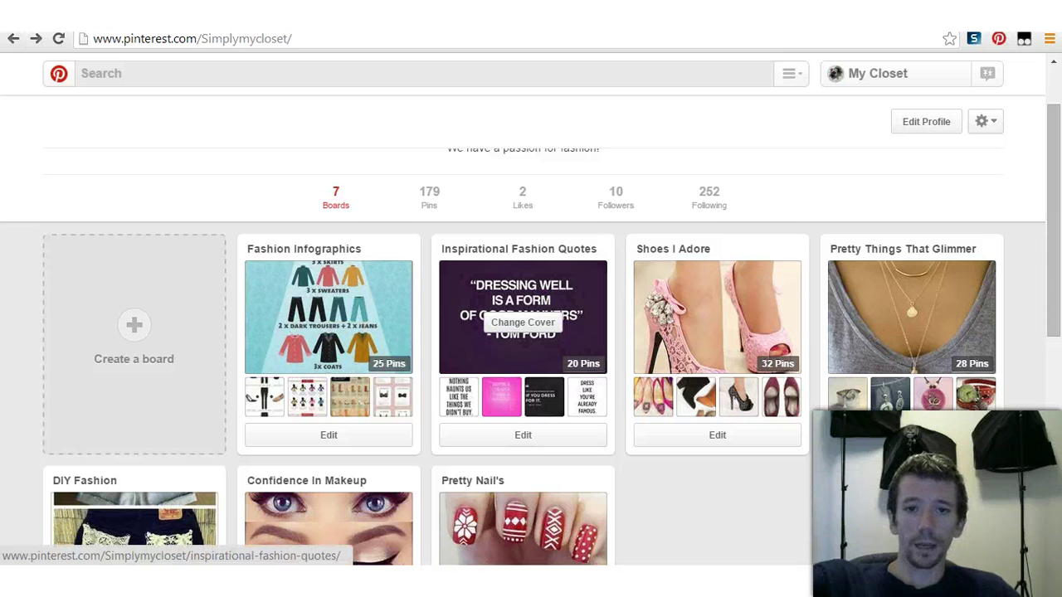
left_click(523, 348)
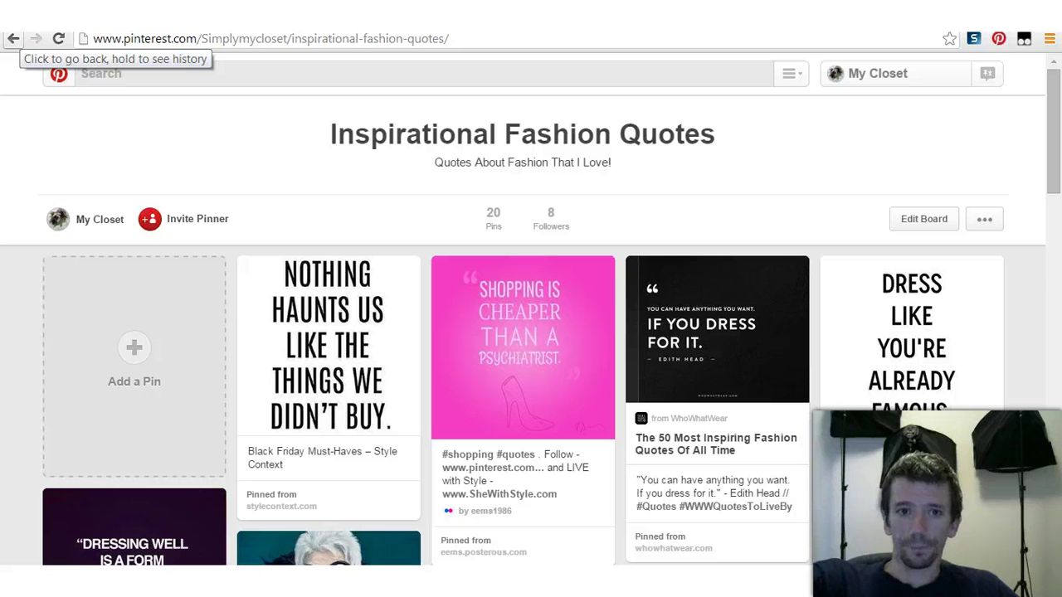
left_click(13, 39)
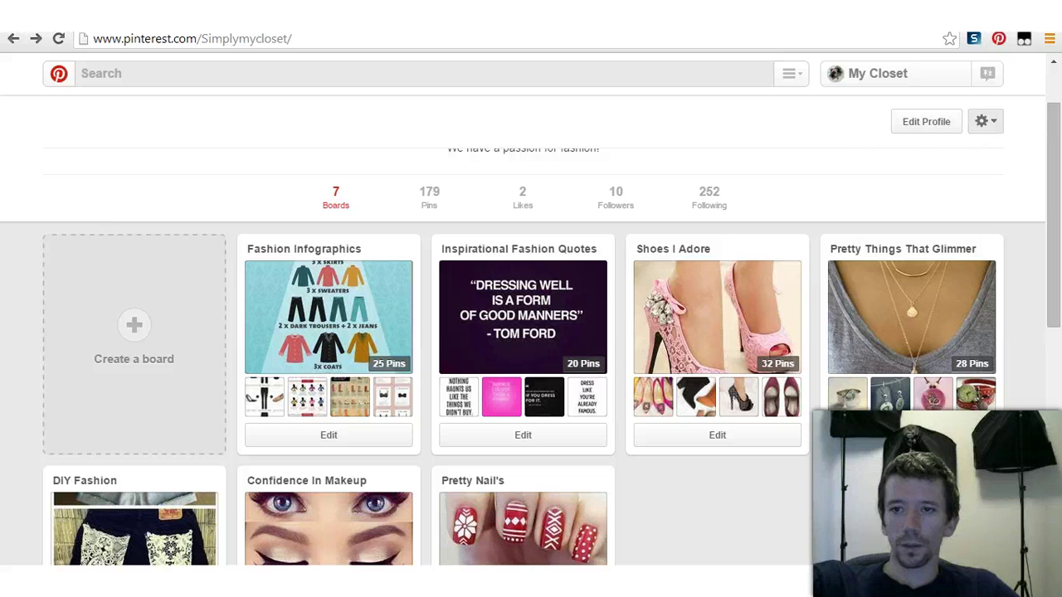
left_click(985, 121)
left_click(988, 73)
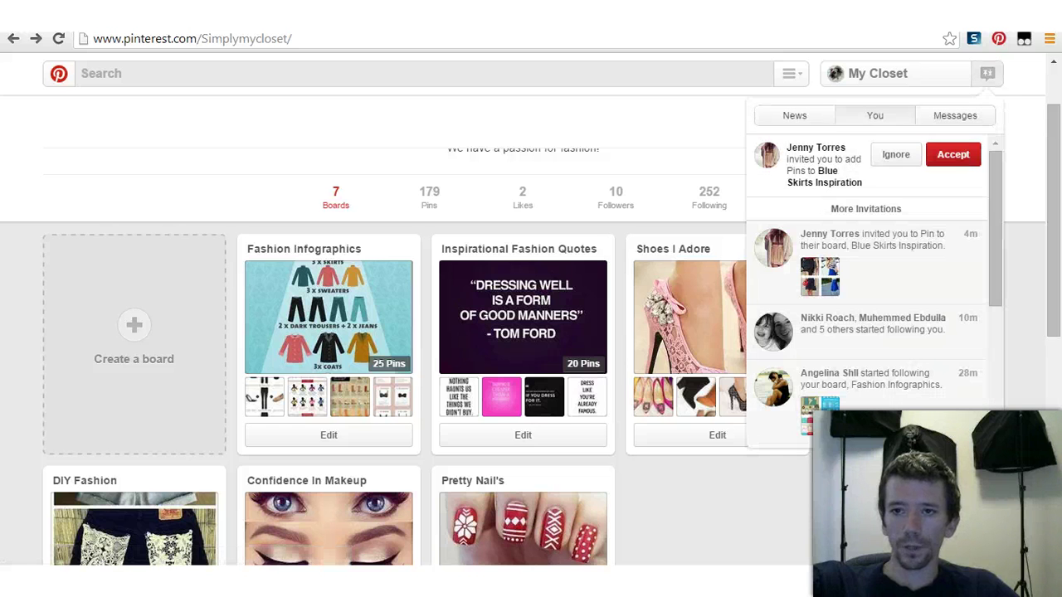
left_click(825, 176)
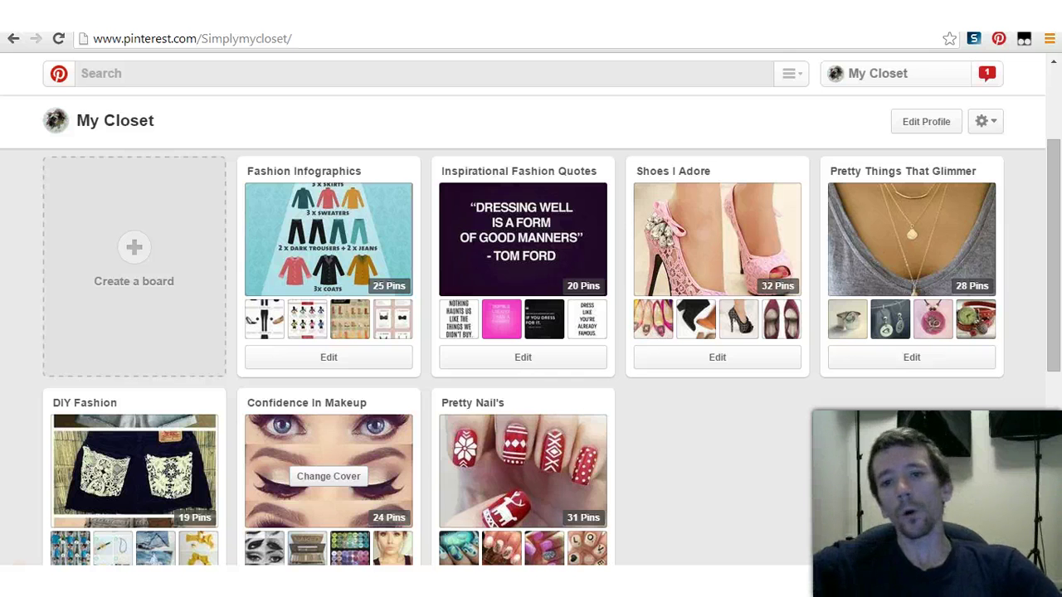
Step: Scroll the My Closet profile page and open its Edit Profile form
scroll(717, 249, "up", 2)
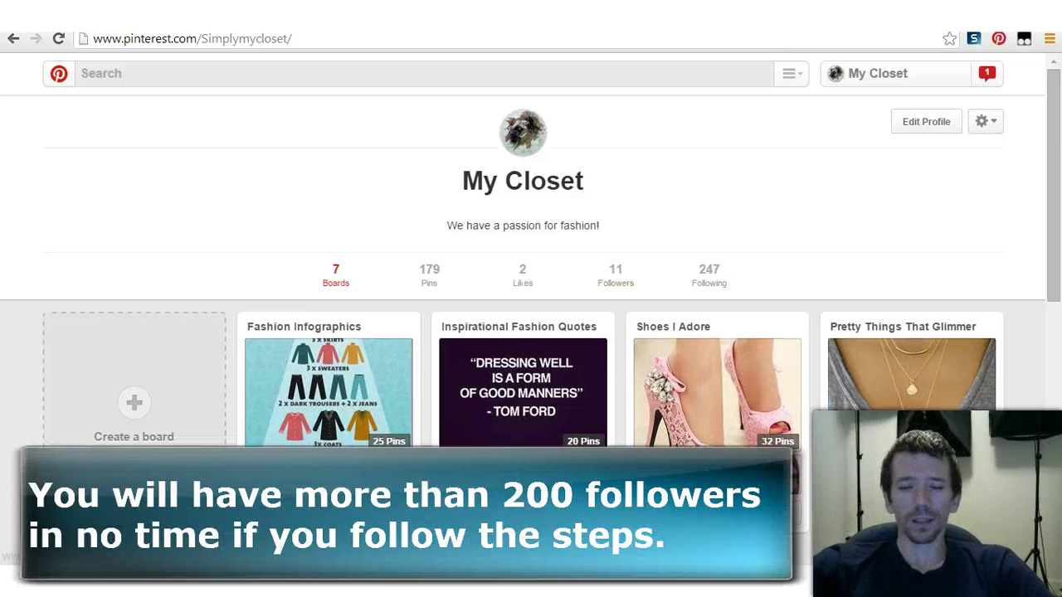
scroll(717, 373, "down", 2)
scroll(717, 373, "up", 2)
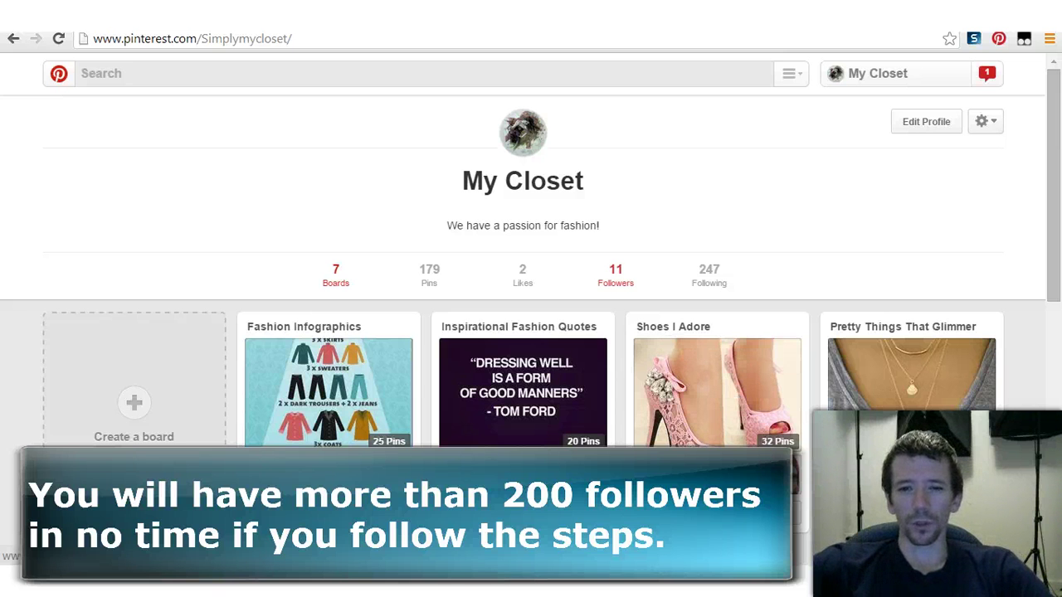
scroll(523, 390, "down", 4)
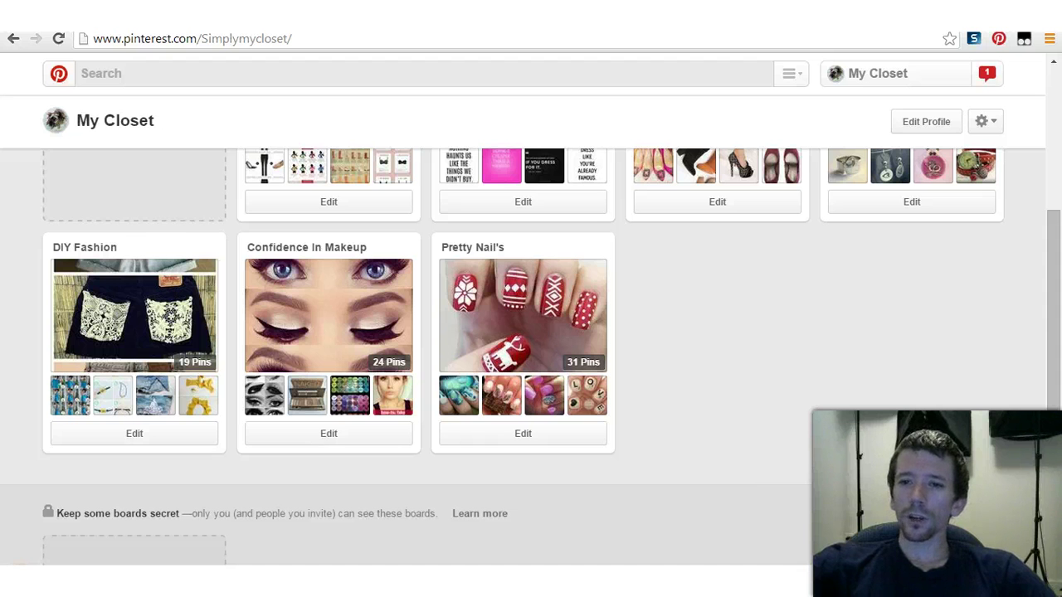
left_click(927, 122)
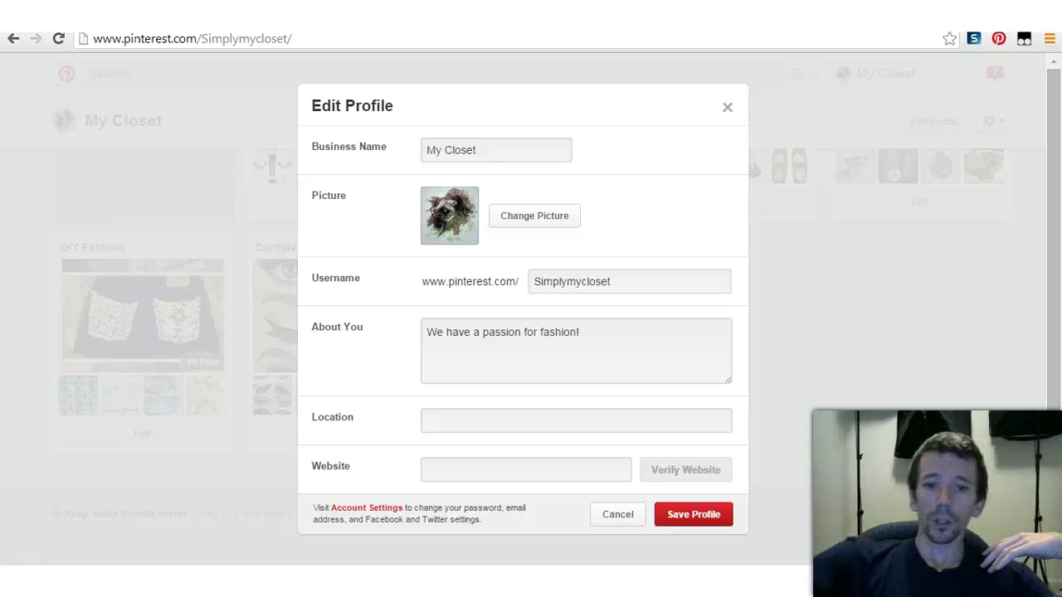
Step: Focus the Website field, then dismiss the Edit Profile form without saving
left_click(525, 470)
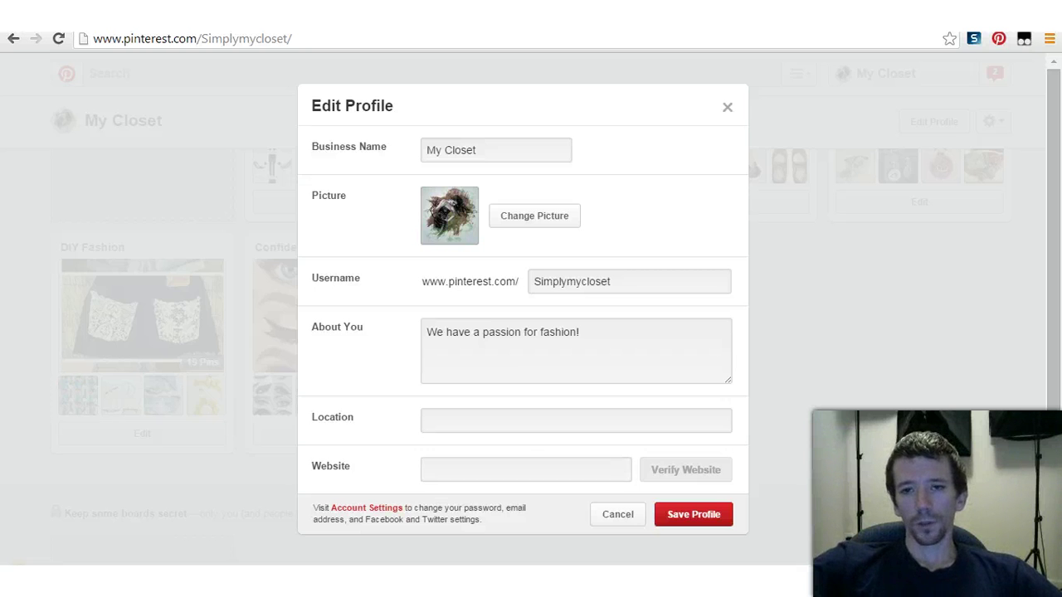
key("Escape")
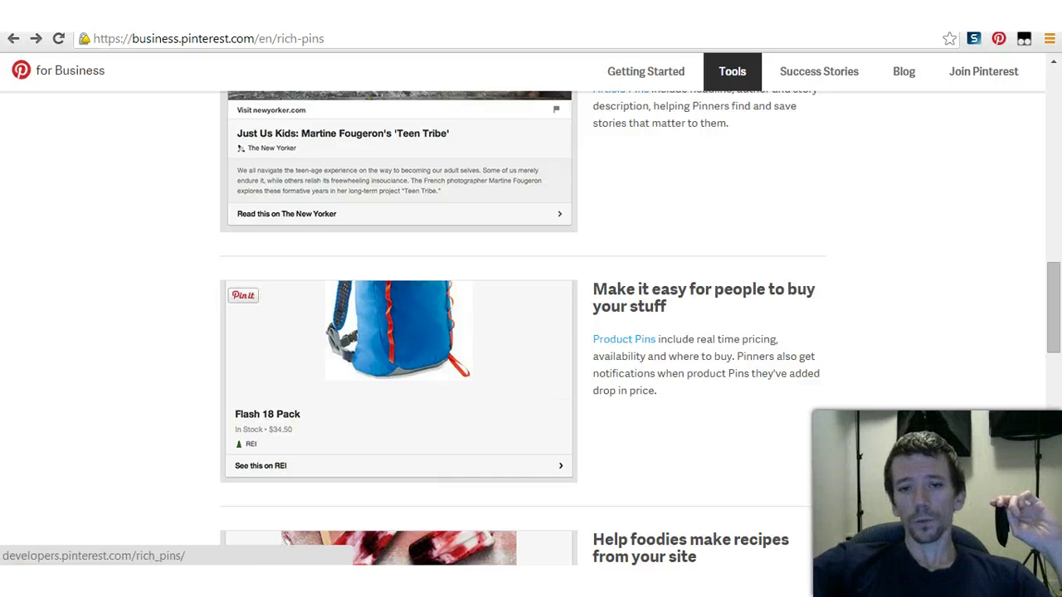
Step: Highlight the Product Pins lines about real-time pricing and price-drop notifications
left_click_drag(658, 339, 778, 339)
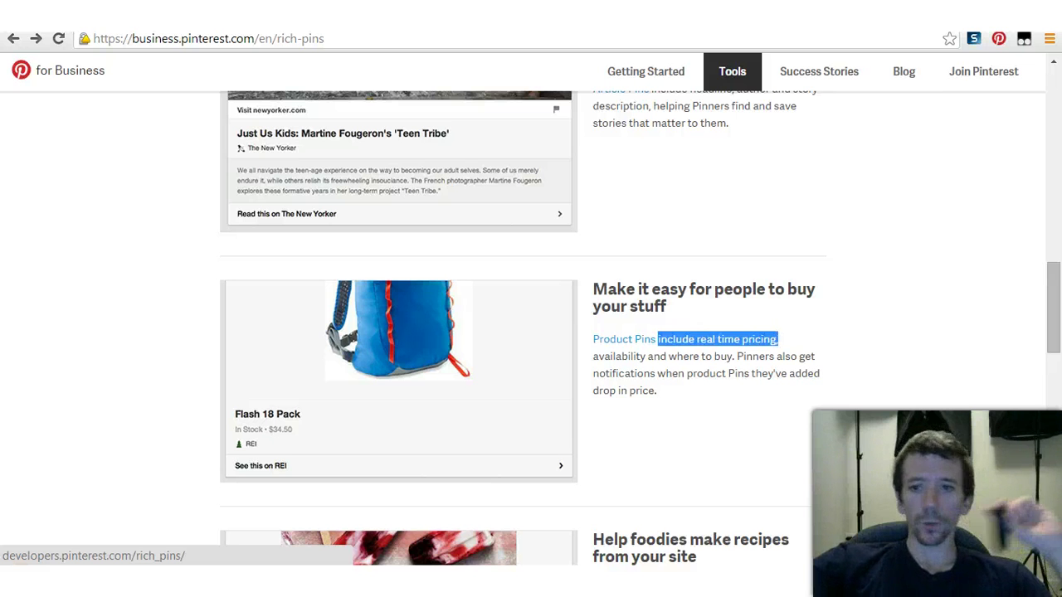
left_click_drag(687, 374, 657, 391)
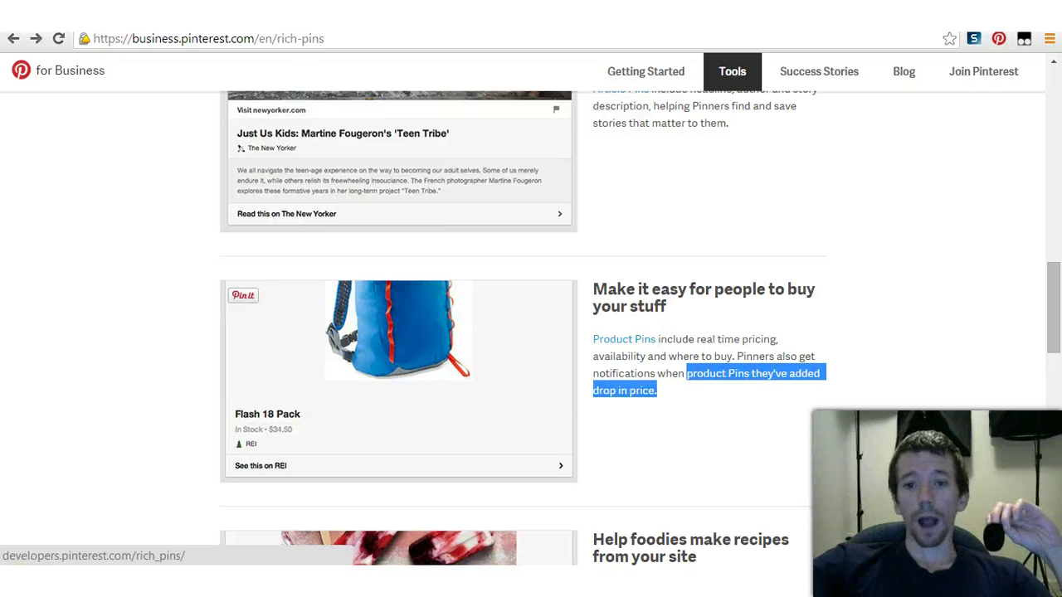
left_click(669, 407)
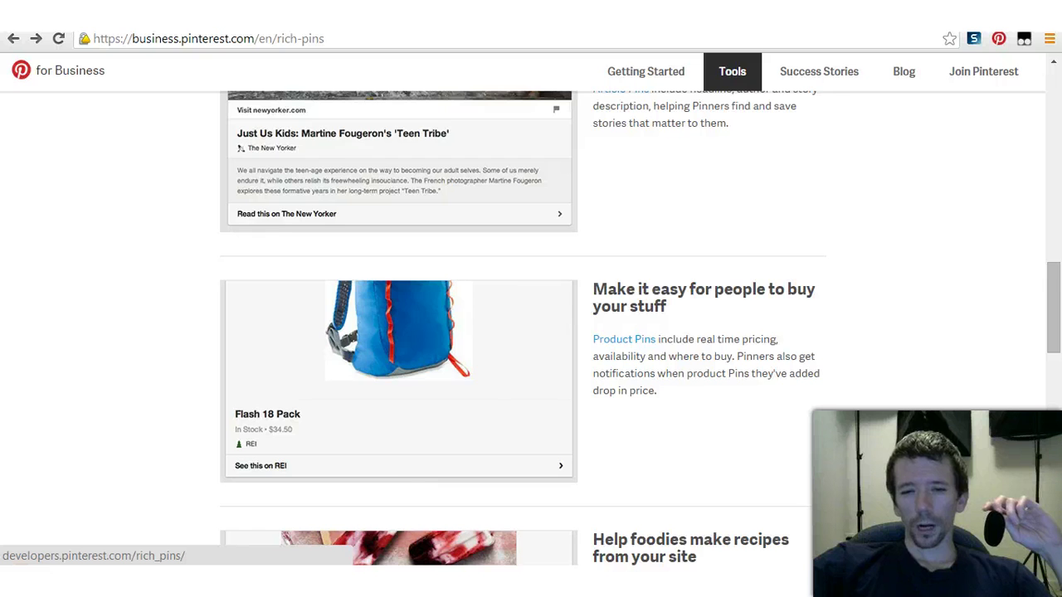
Step: Review the five Rich Pin types, then return to the My Closet tab
scroll(531, 332, "down", 3)
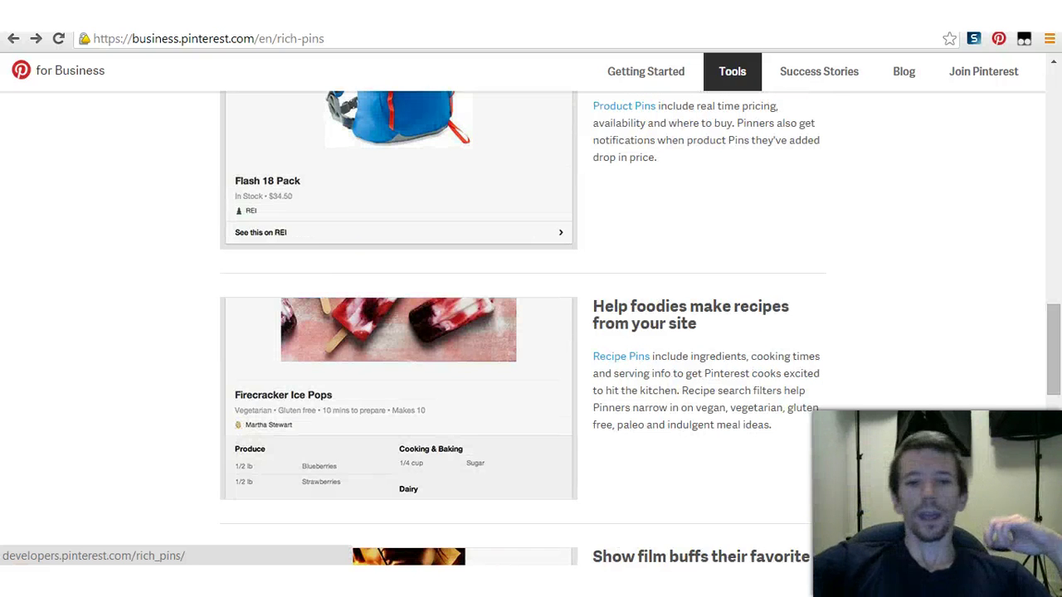
scroll(531, 332, "up", 6)
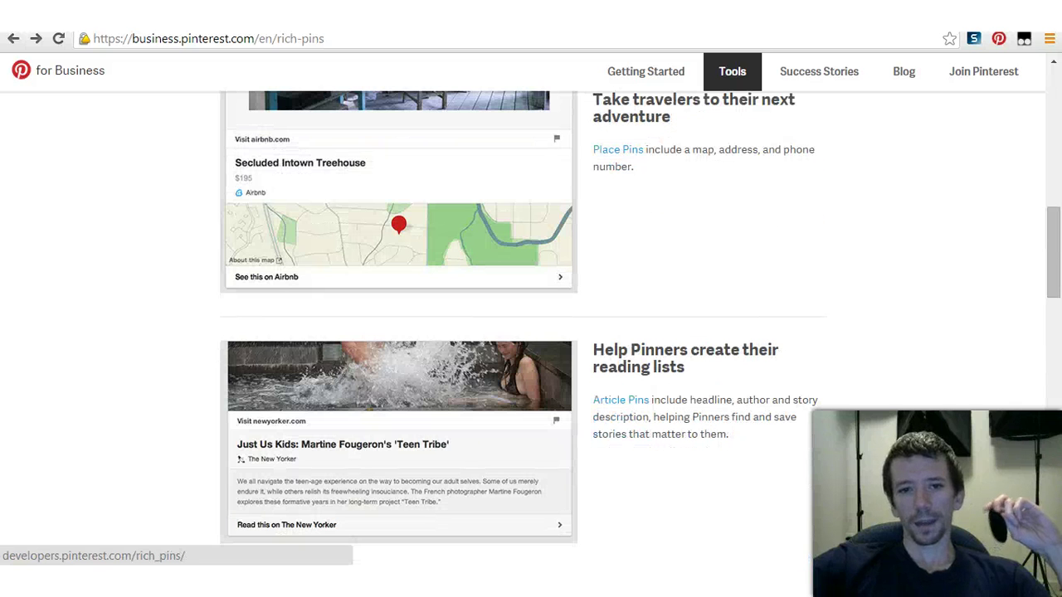
scroll(531, 331, "up", 2)
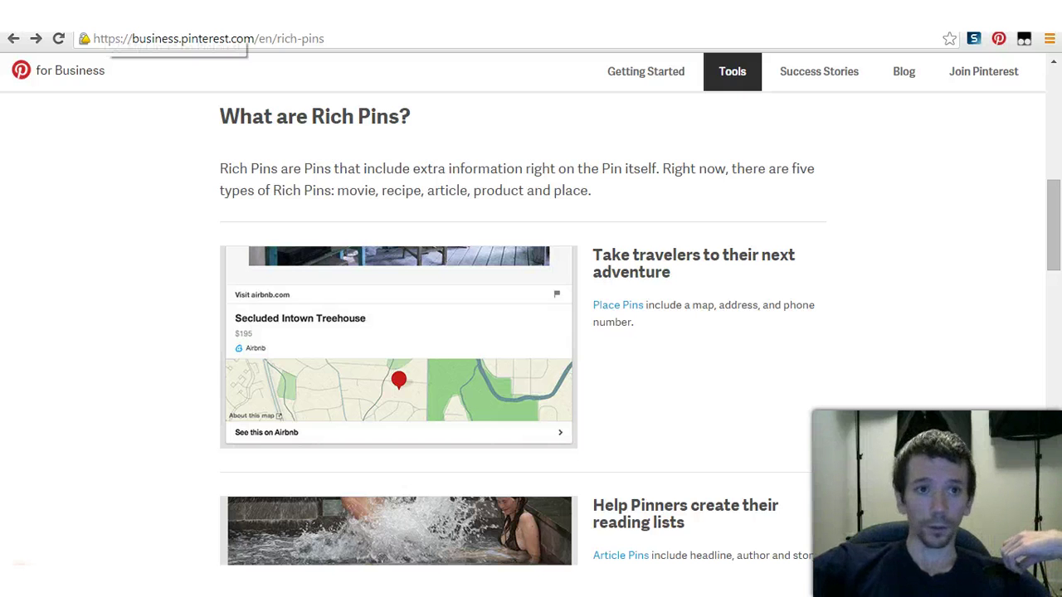
left_click(98, 23)
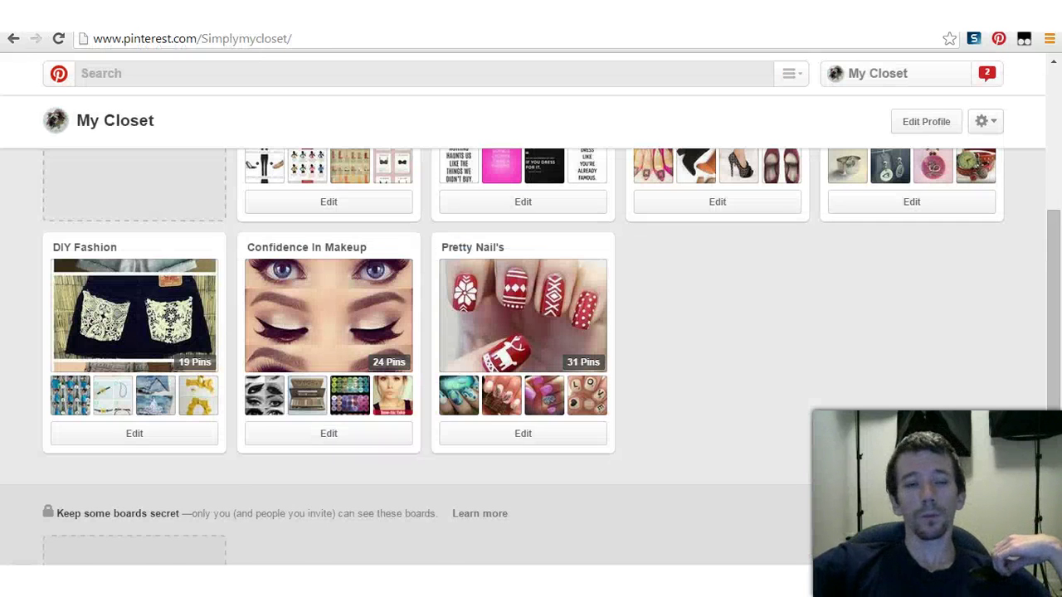
scroll(531, 315, "up", 3)
left_click(918, 119)
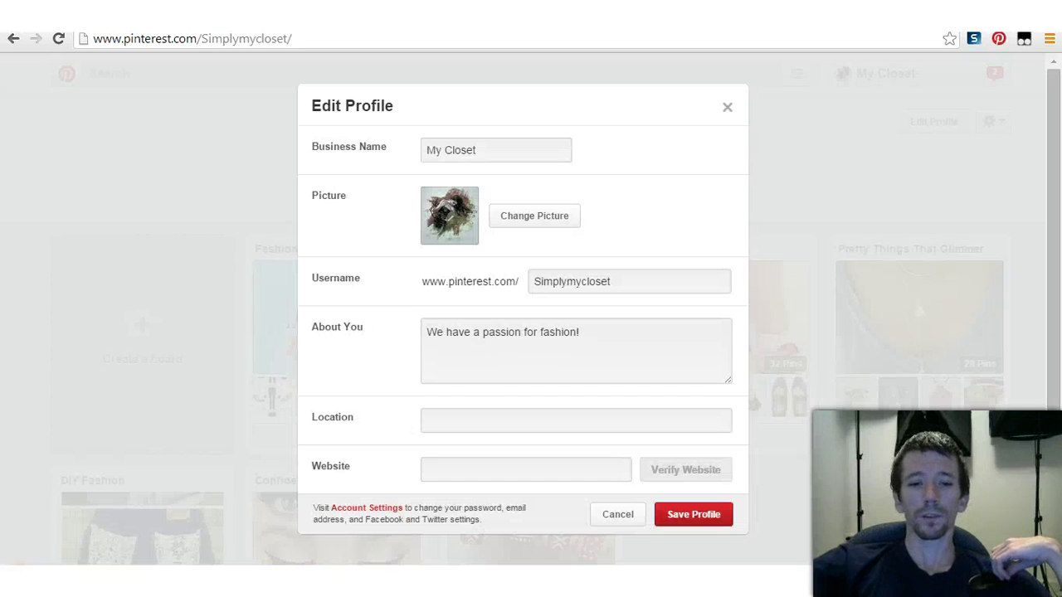
left_click(525, 470)
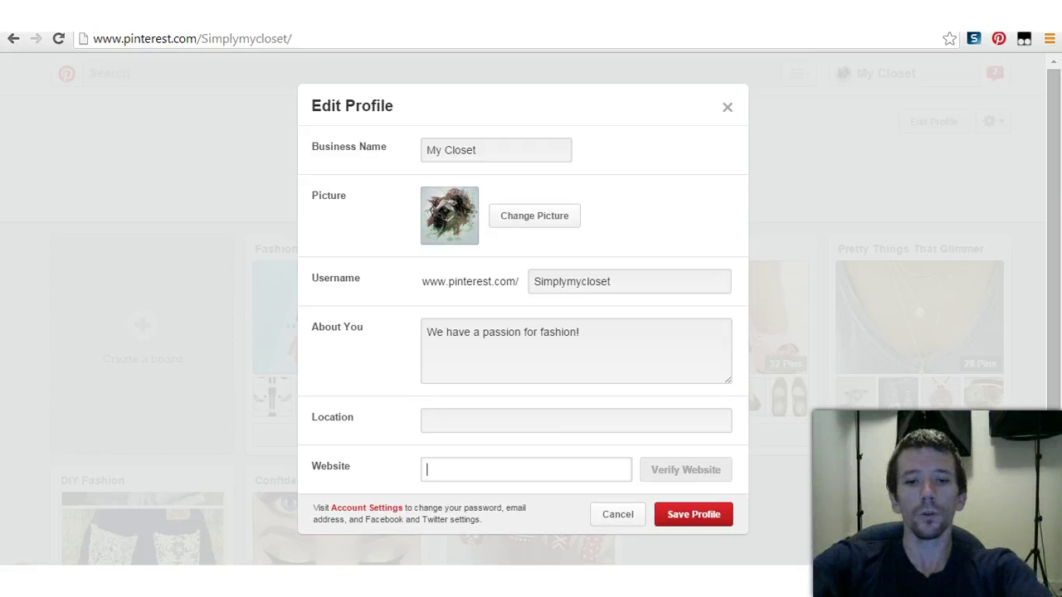
type("stores")
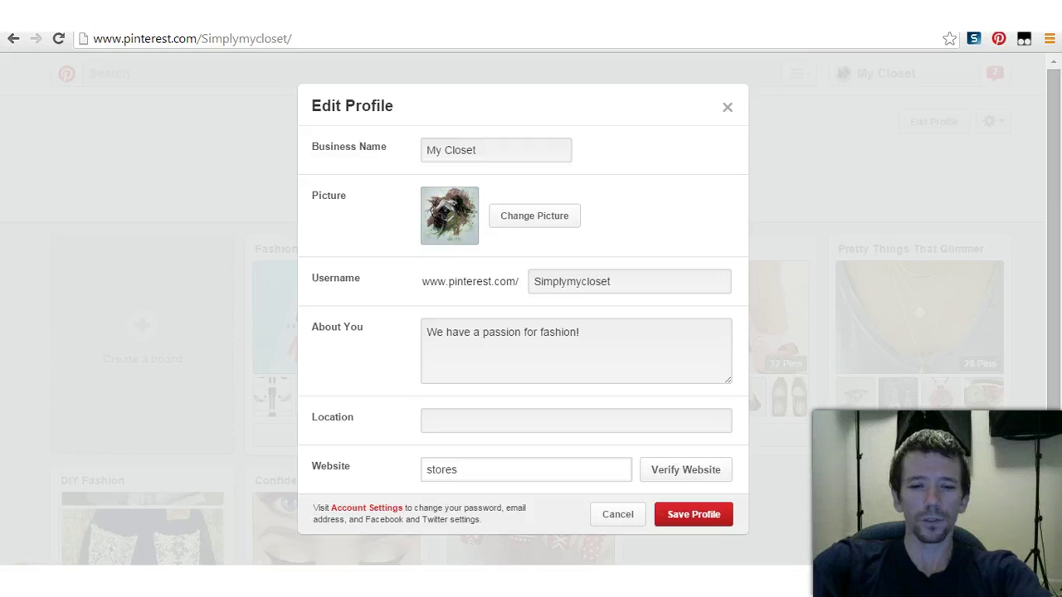
type(".ebay.com/")
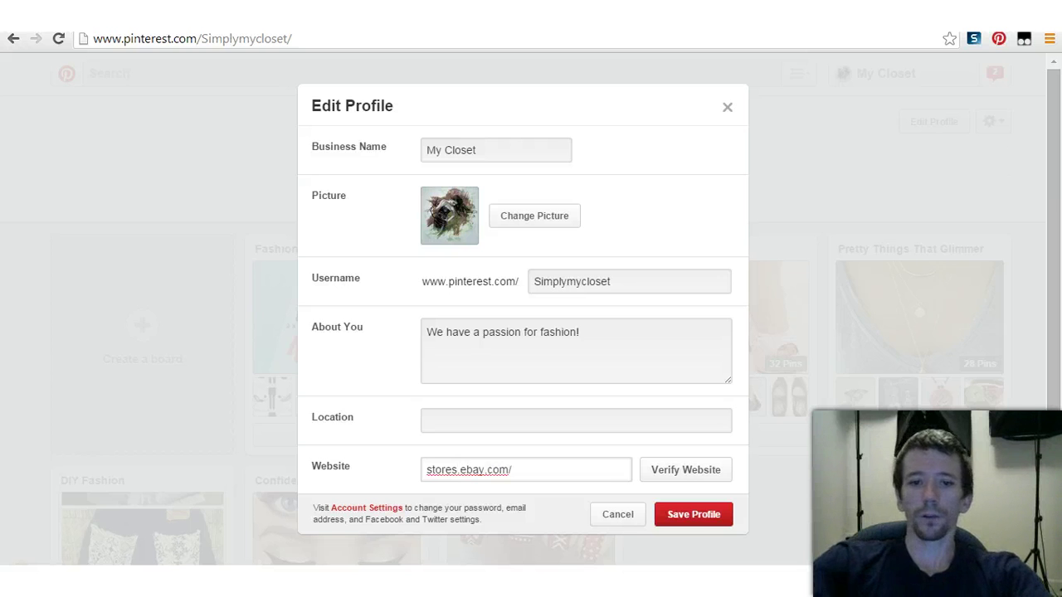
key("ctrl+a")
key("BackSpace")
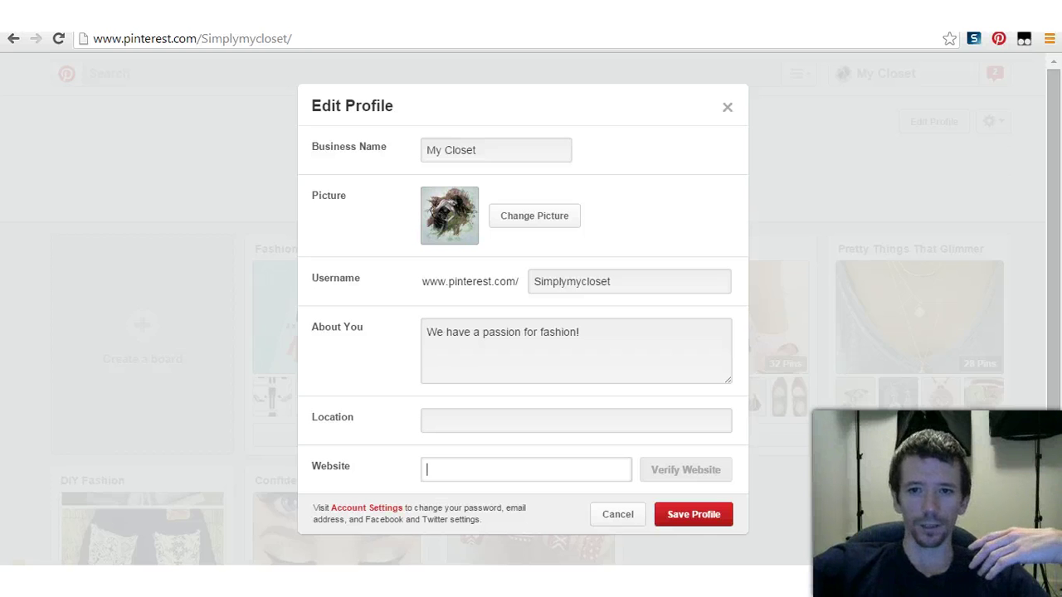
left_click(618, 514)
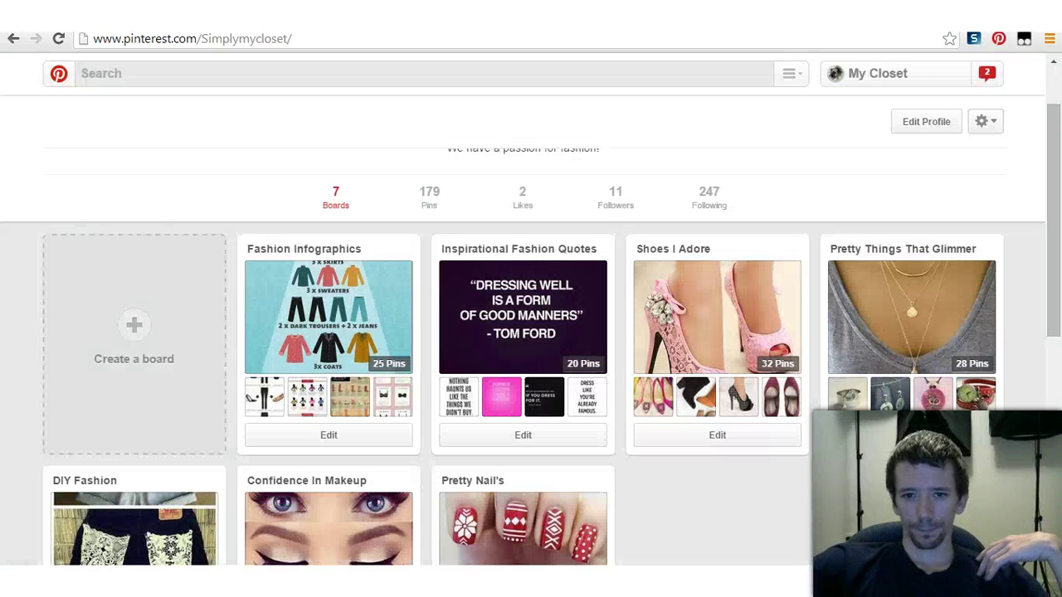
scroll(522, 332, "down", 2)
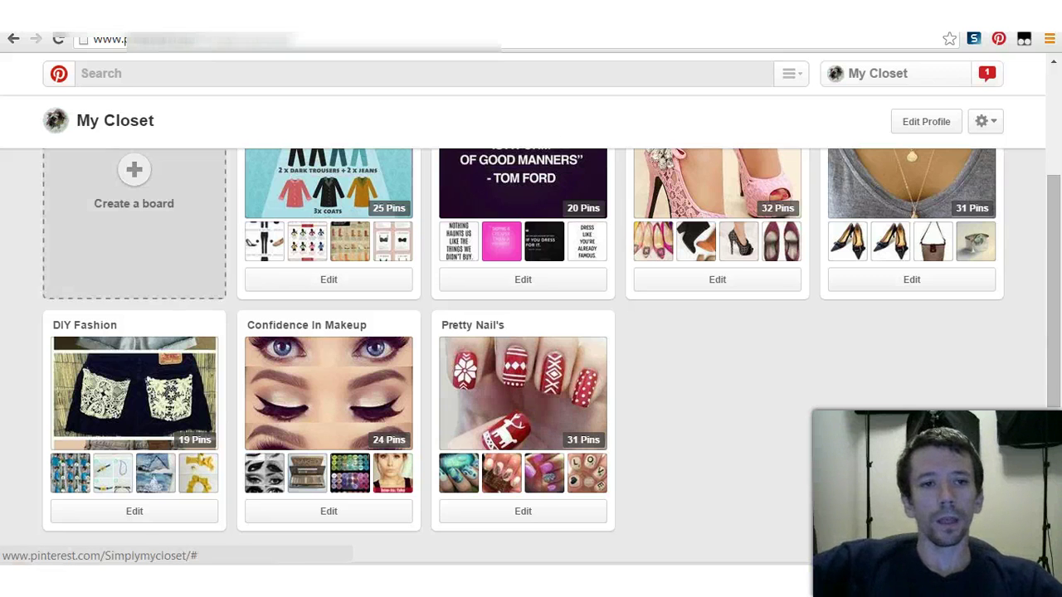
Step: Start a new board named 'Thirfty Upscale ware' and paste in its pre-owned shoes description
scroll(132, 224, "up", 2)
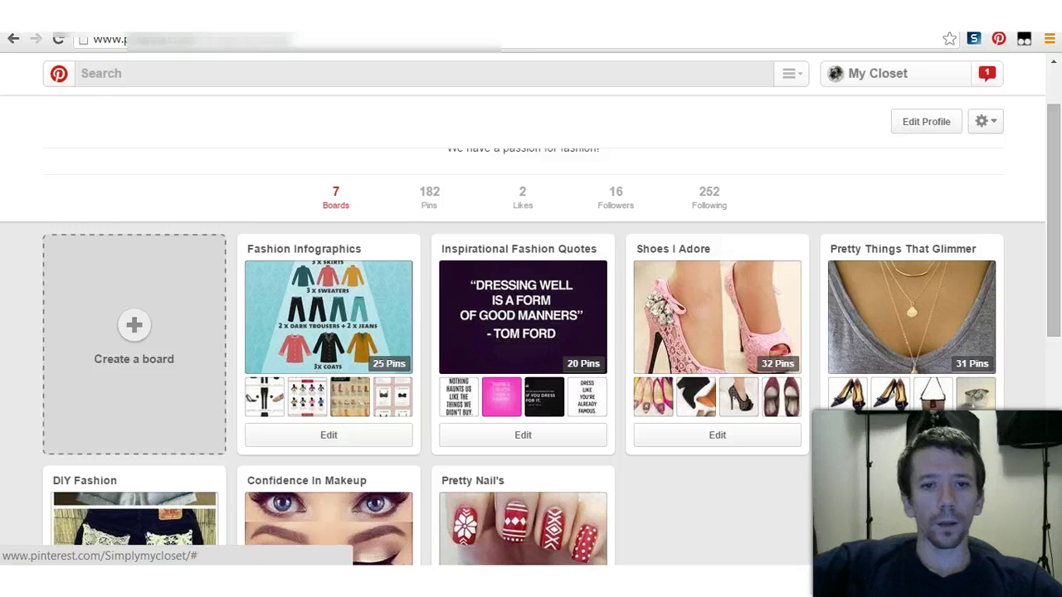
left_click(134, 344)
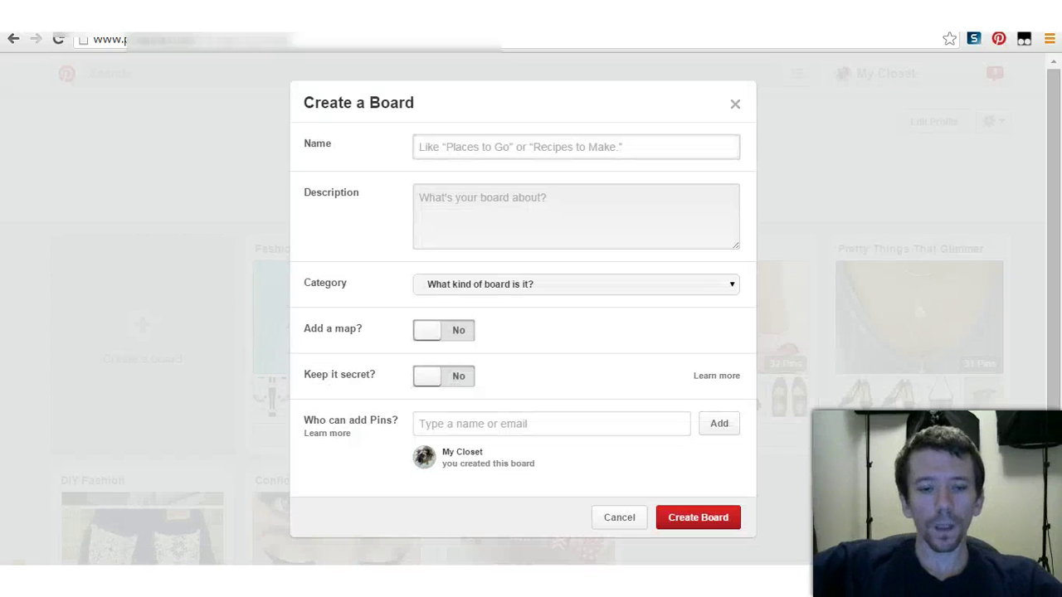
type("T")
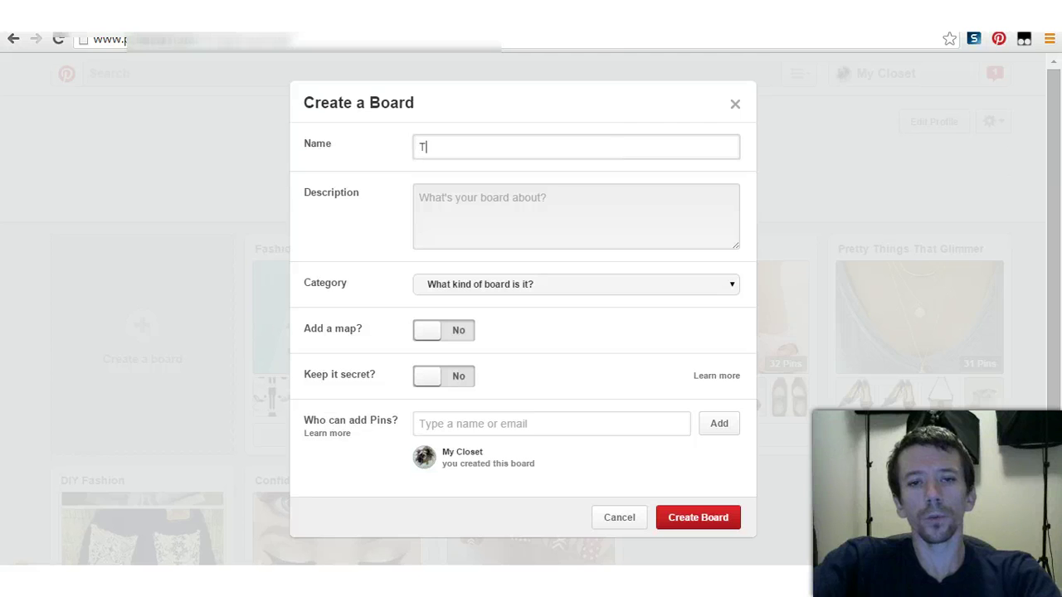
type("hirfty ")
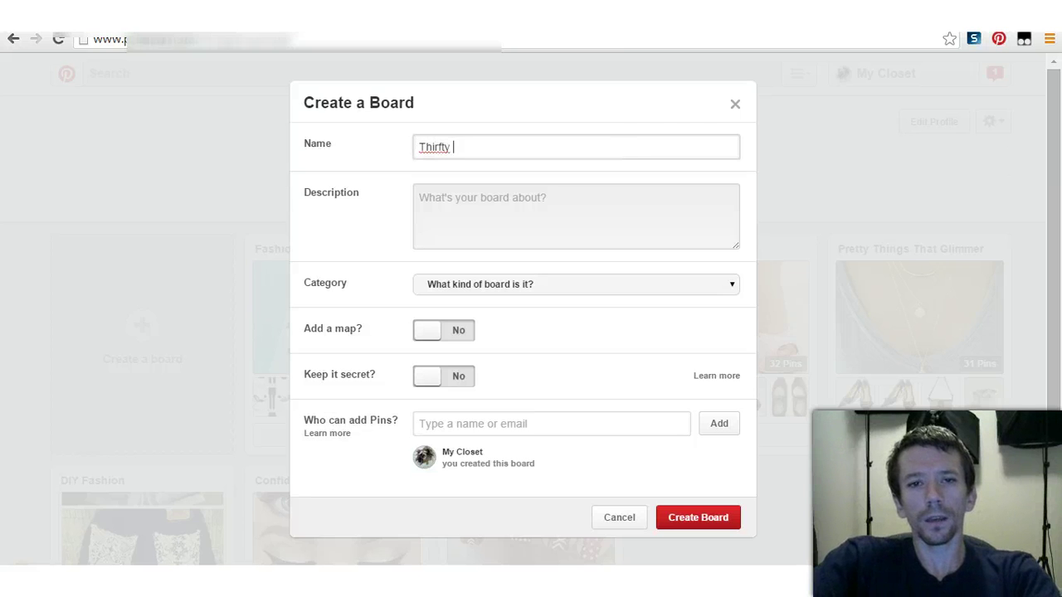
type("Upscale ")
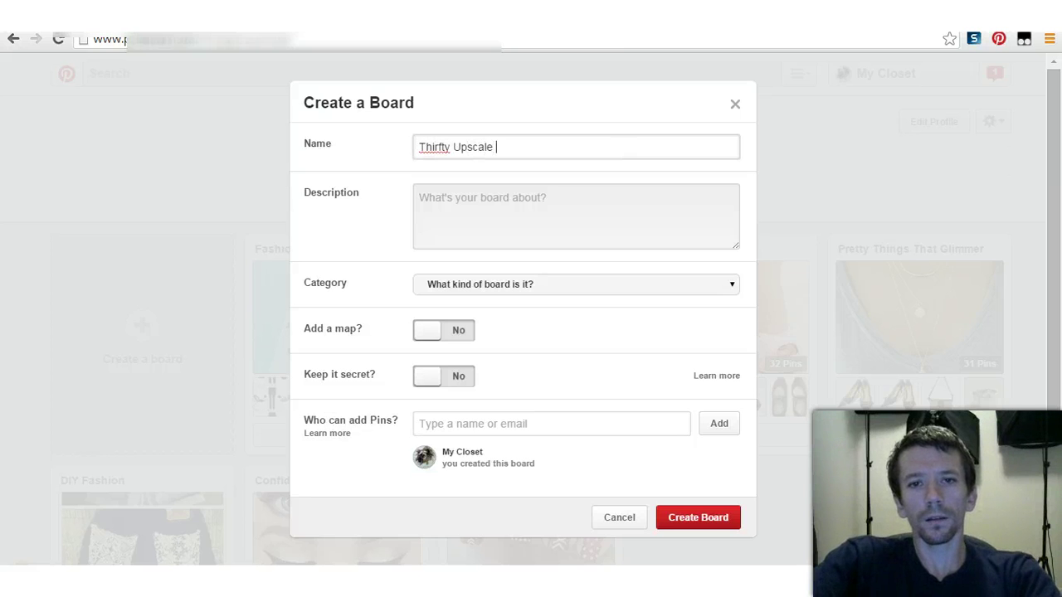
type("ware")
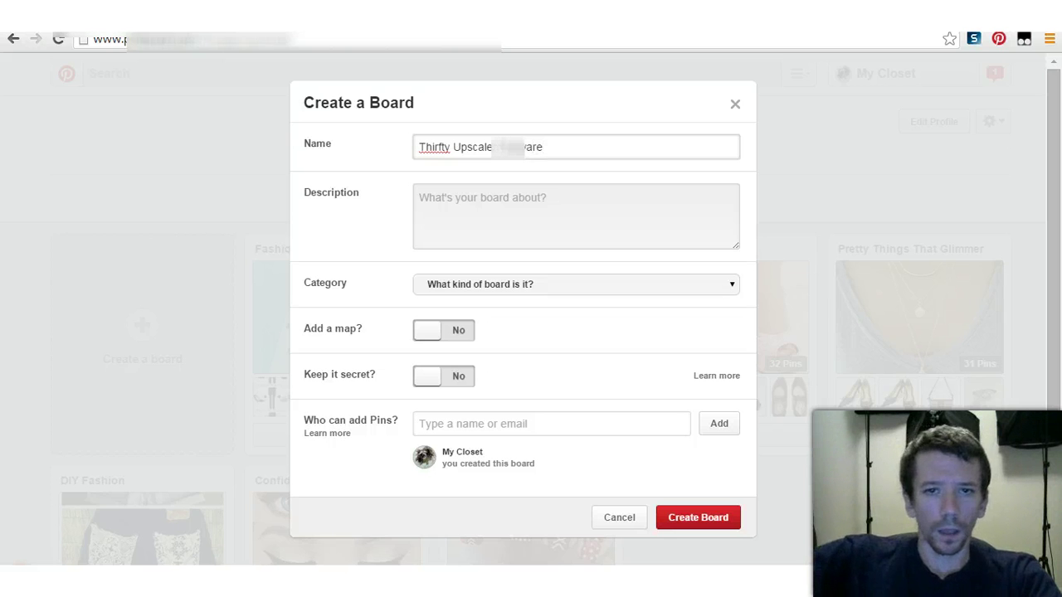
key("Tab")
type("Quality Pre-Owned Shoes at Affordable Prices. Here You Will Find Dansko, Clarks, SAS Tripad, Salvatore Ferragamo & Many More!")
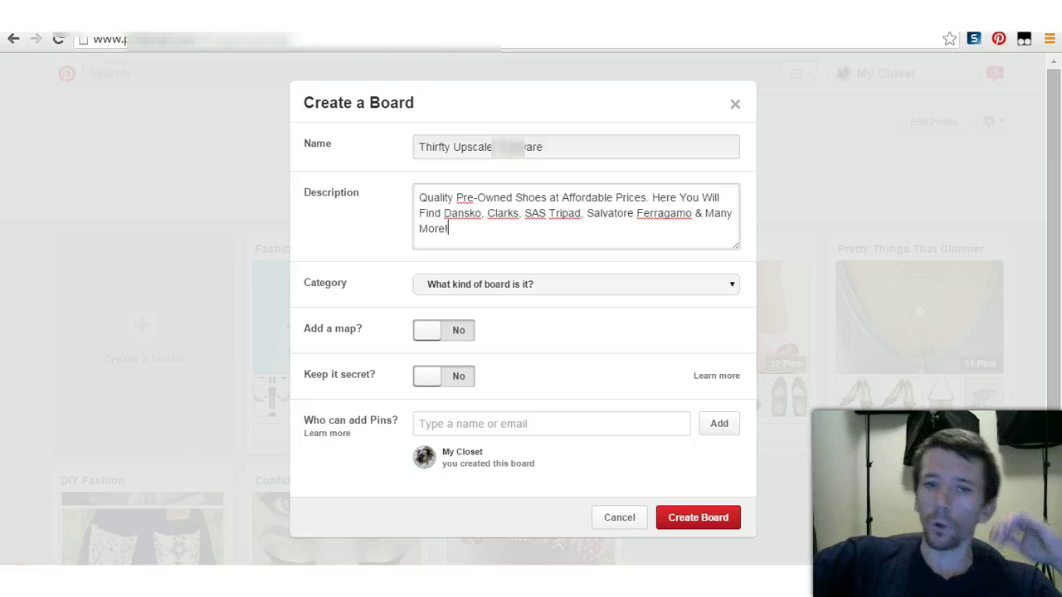
mouse_move(444, 213)
left_mouse_down()
mouse_move(659, 213)
mouse_move(448, 228)
left_mouse_up()
left_click(448, 228)
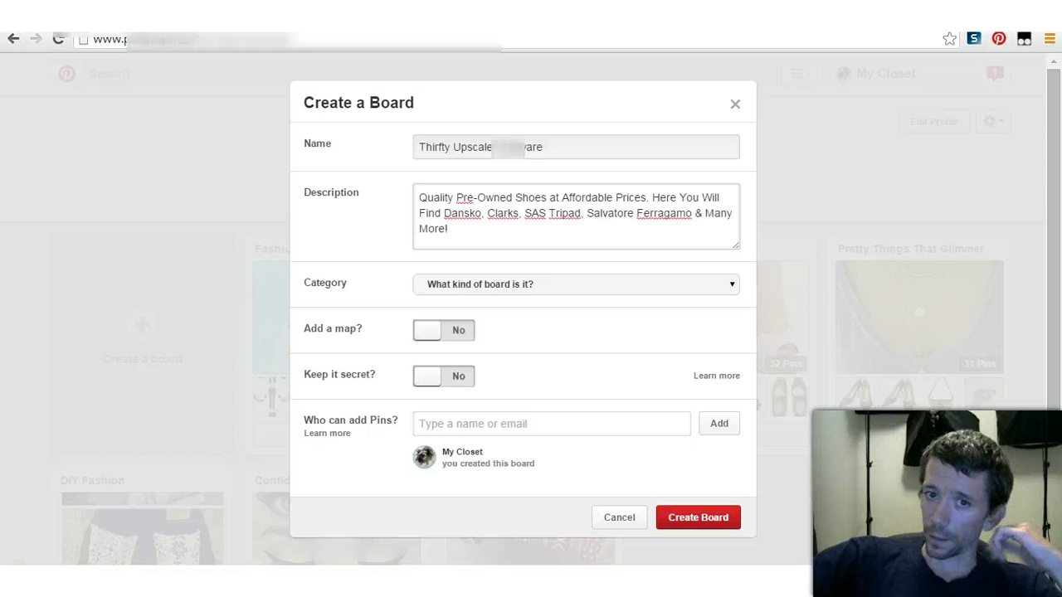
Step: Set the board category to Products and create the board
left_click(572, 284)
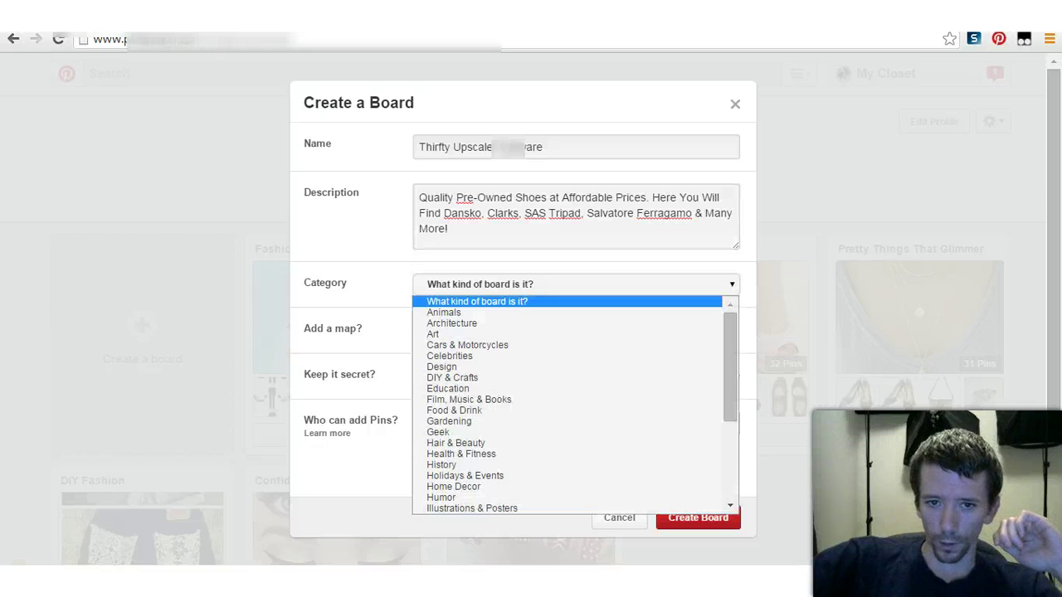
scroll(572, 407, "down", 3)
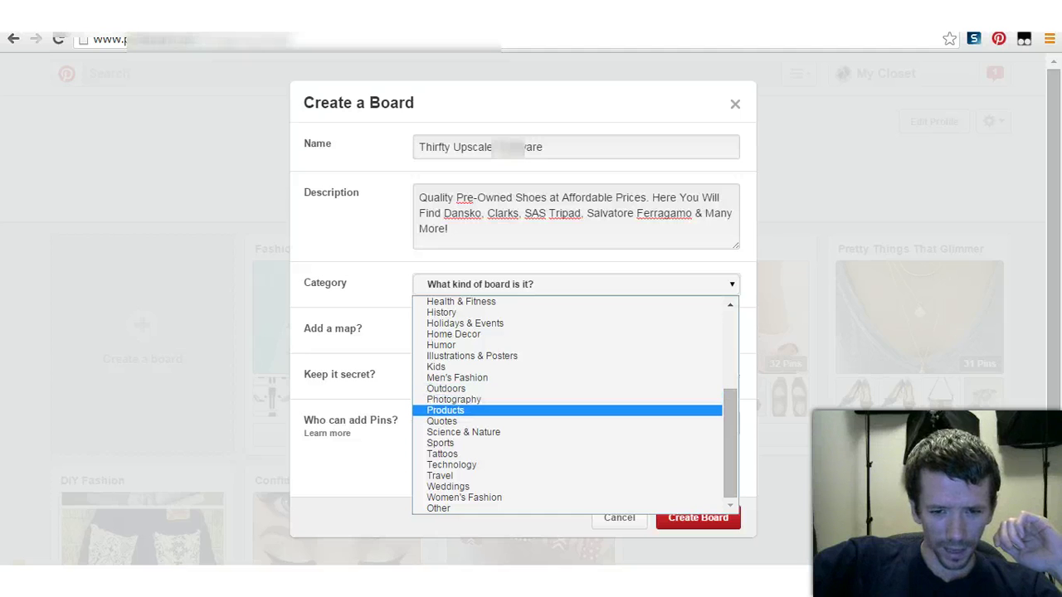
left_click(448, 410)
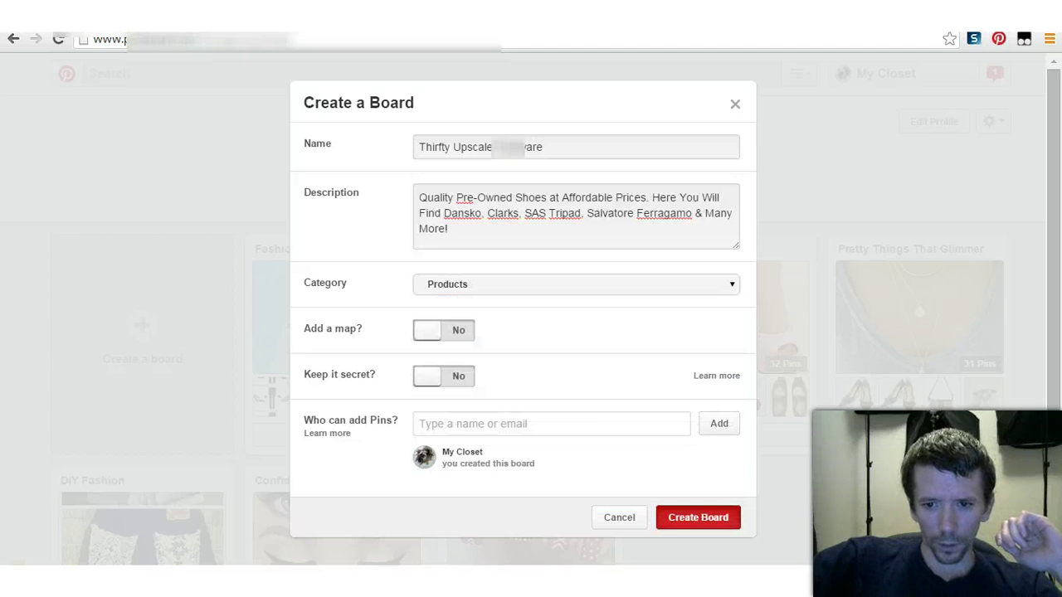
left_click(697, 517)
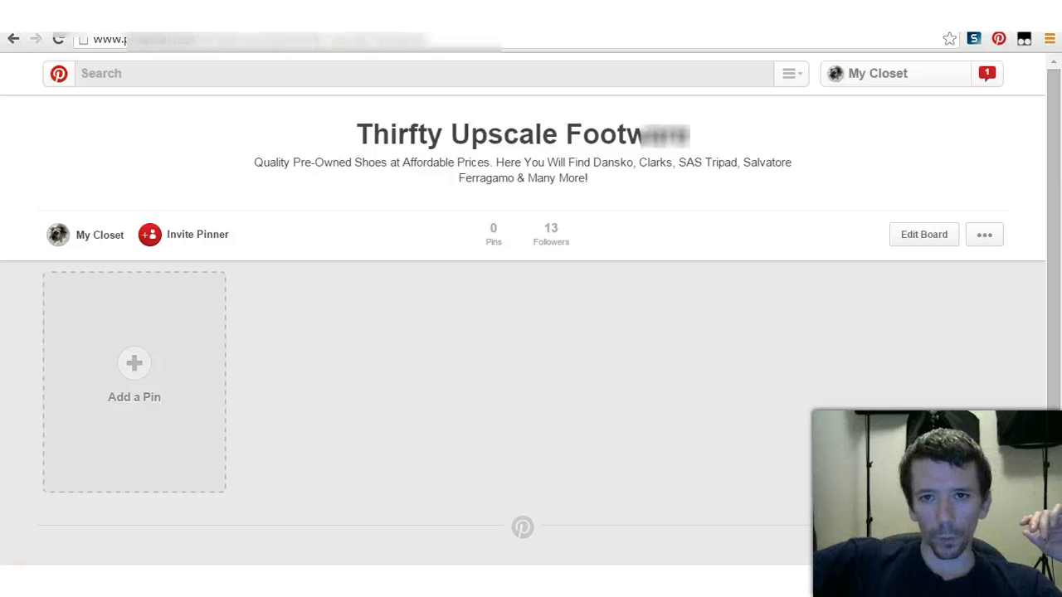
Step: Pin the Nine West black leather heels eBay listing to the Thirfty Upscale Footware board and view it
key("ctrl+Tab")
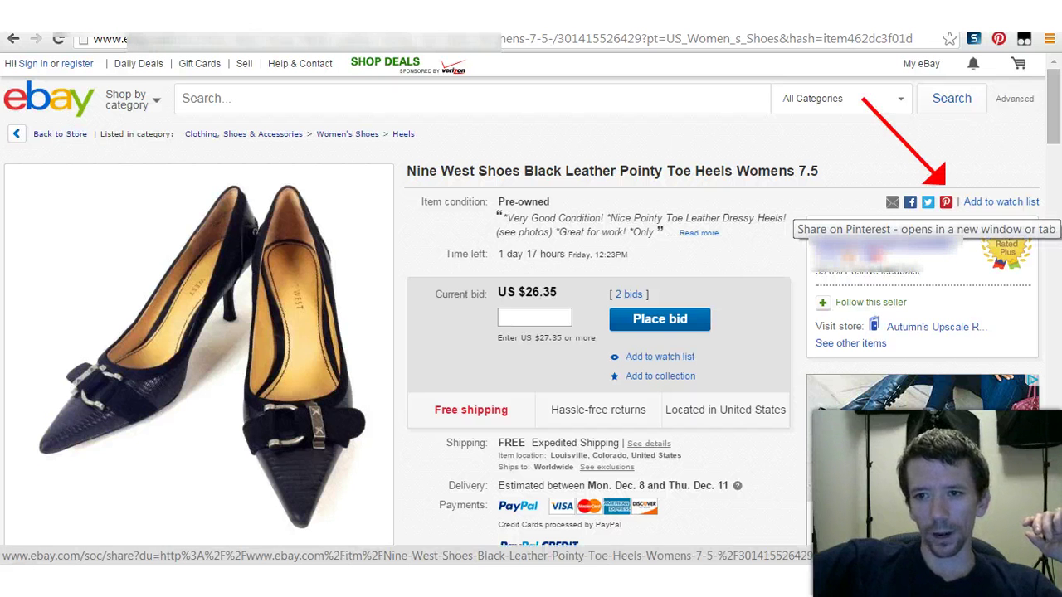
left_click(946, 203)
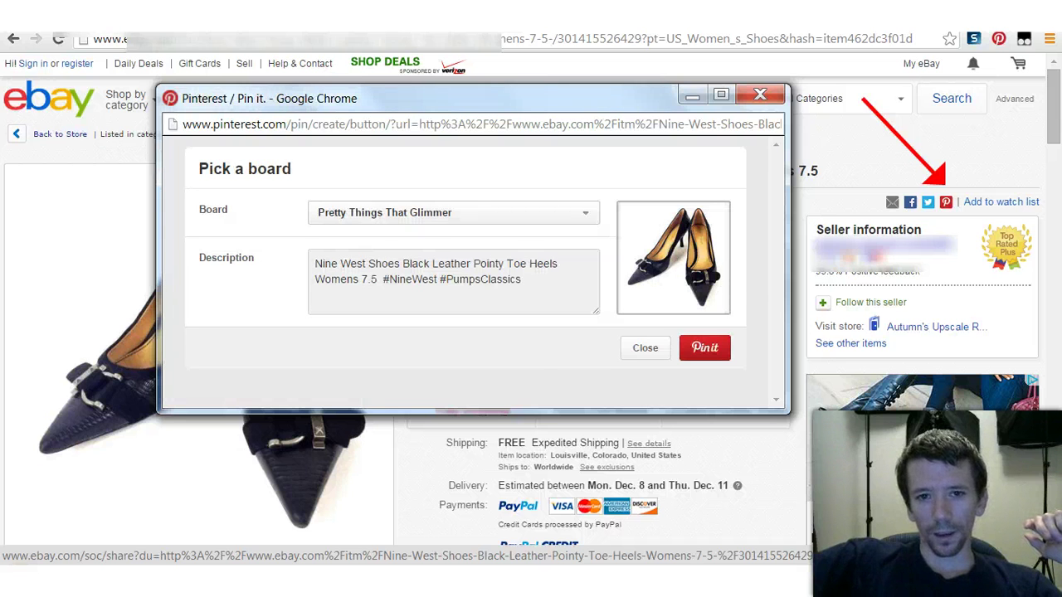
left_click(453, 212)
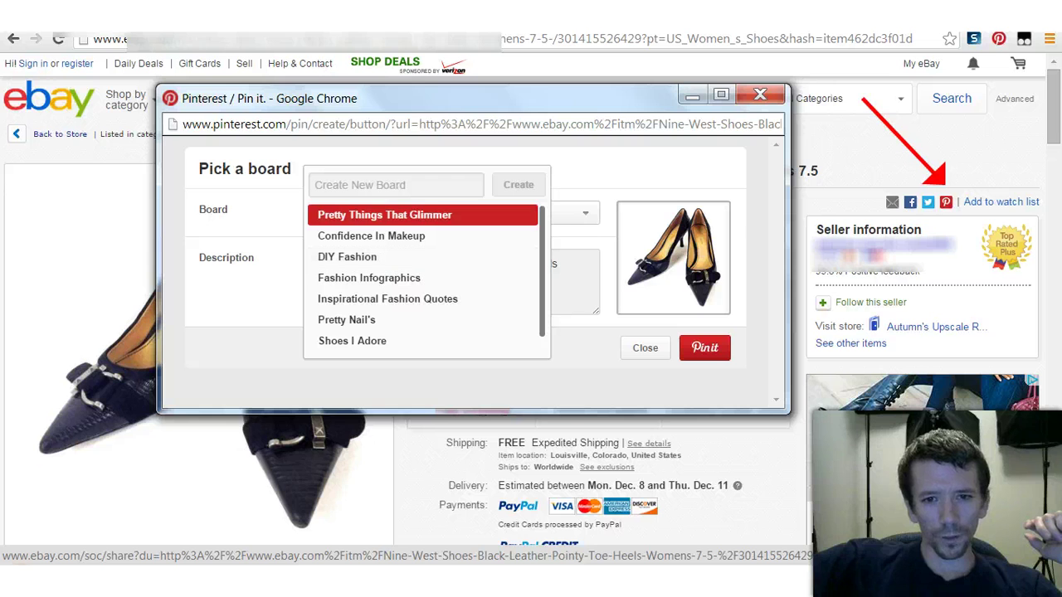
left_click_drag(449, 261, 449, 277)
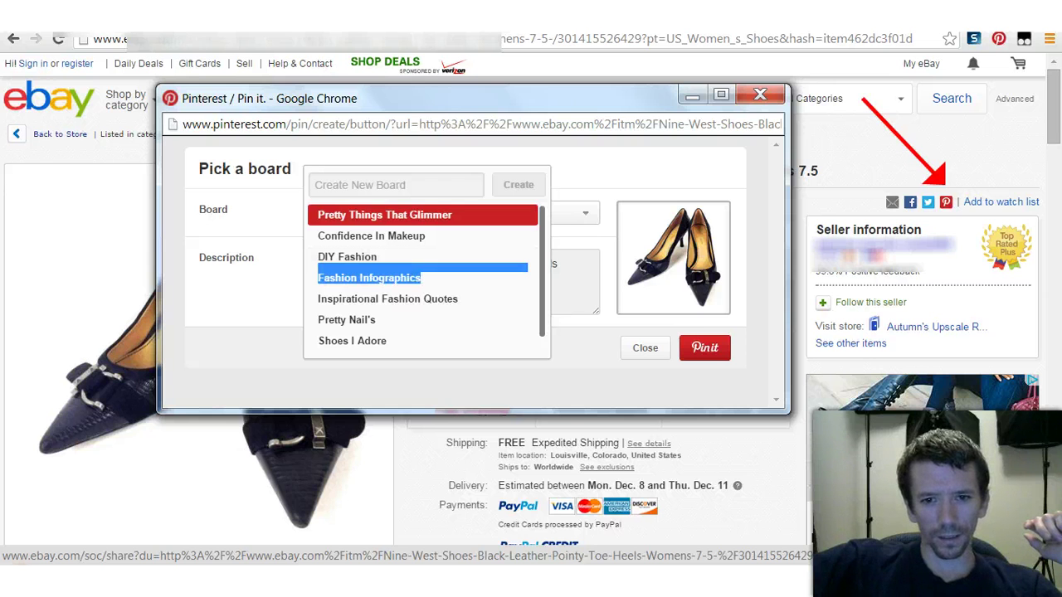
scroll(423, 282, "down", 1)
left_click(379, 343)
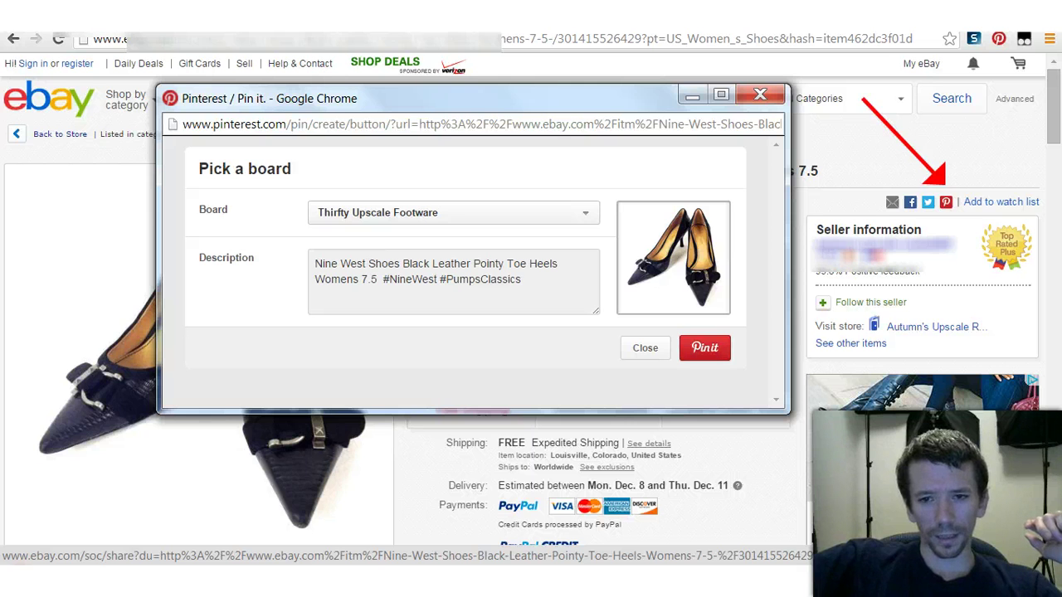
left_click(704, 347)
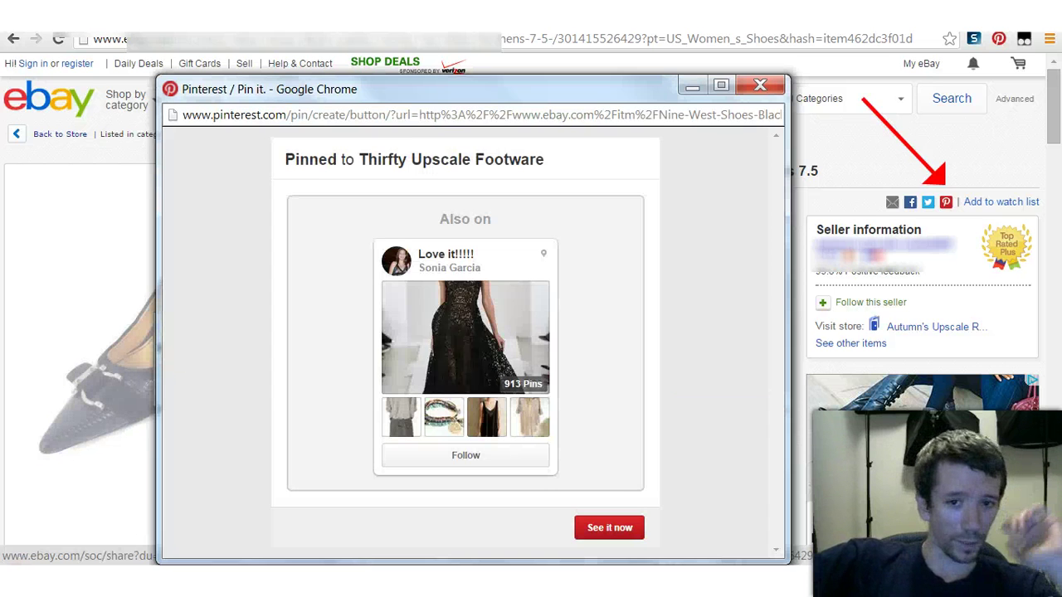
left_click(609, 528)
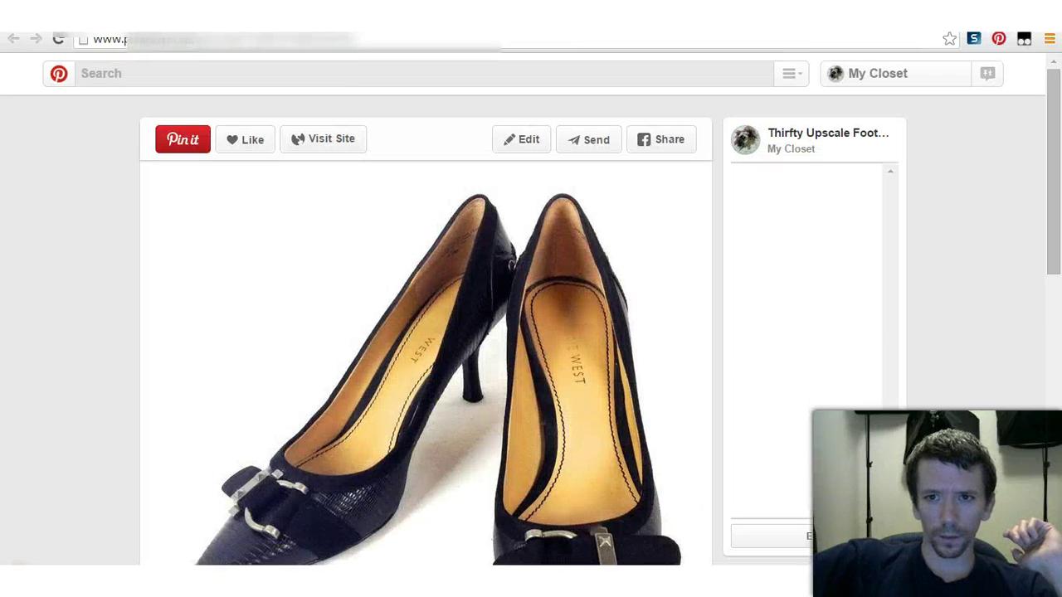
Step: Open the seller's eBay store and search it for Nine West
key("ctrl+w")
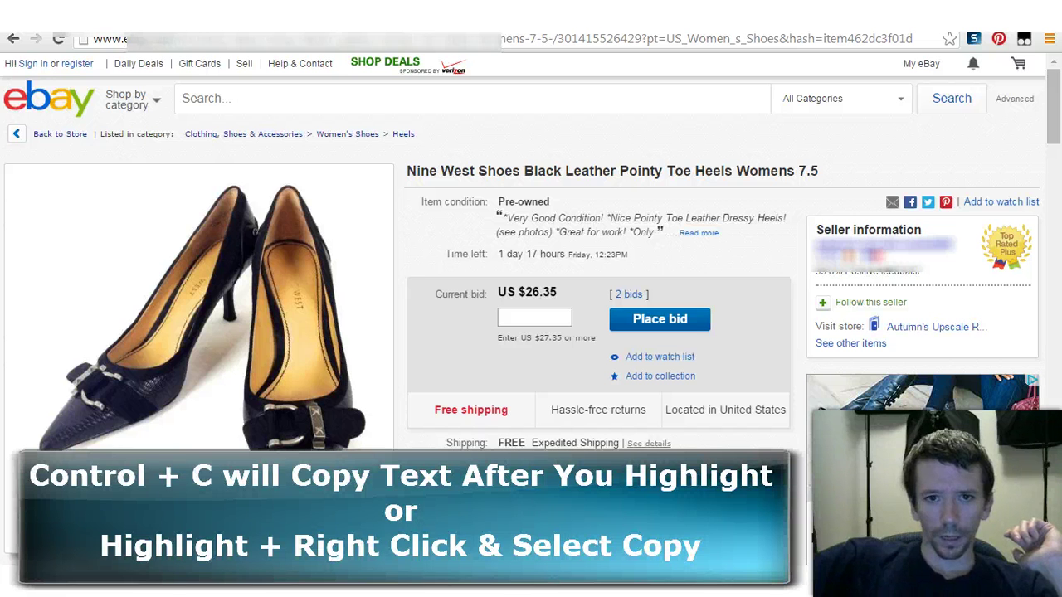
left_click_drag(407, 171, 475, 171)
key("ctrl+c")
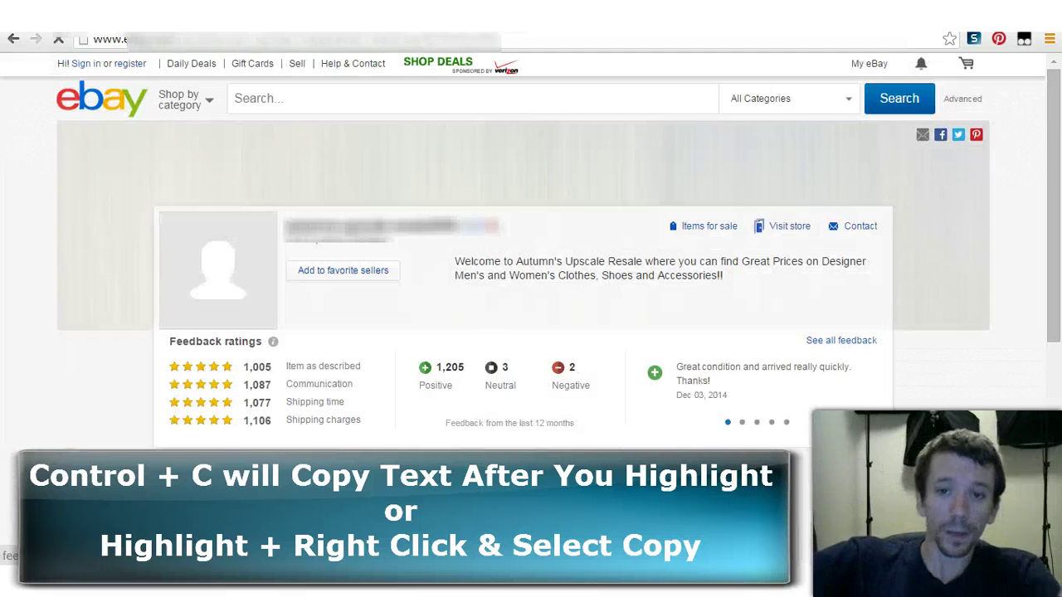
left_click(789, 227)
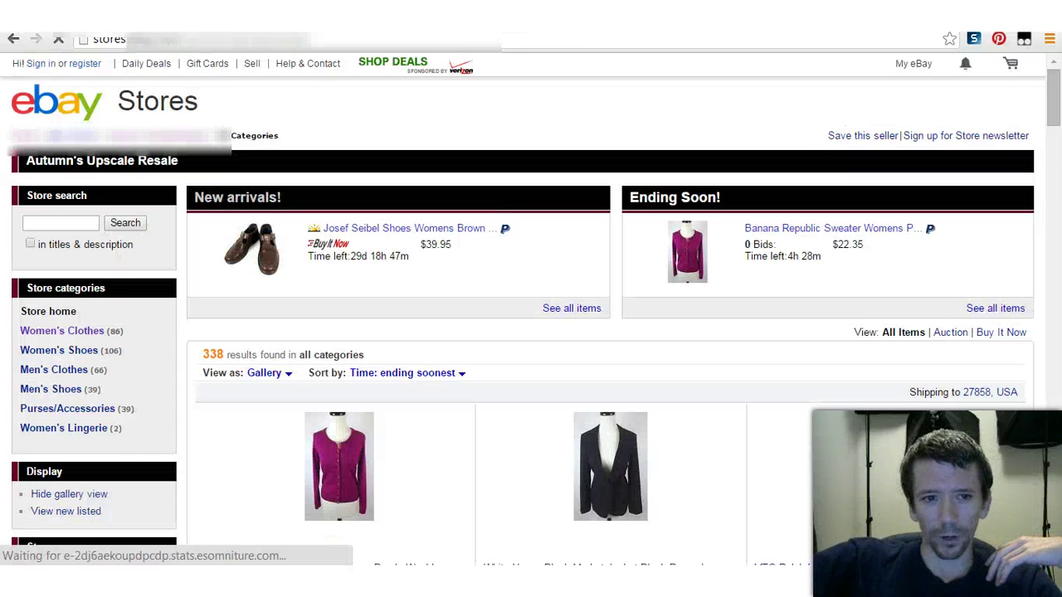
left_click(60, 223)
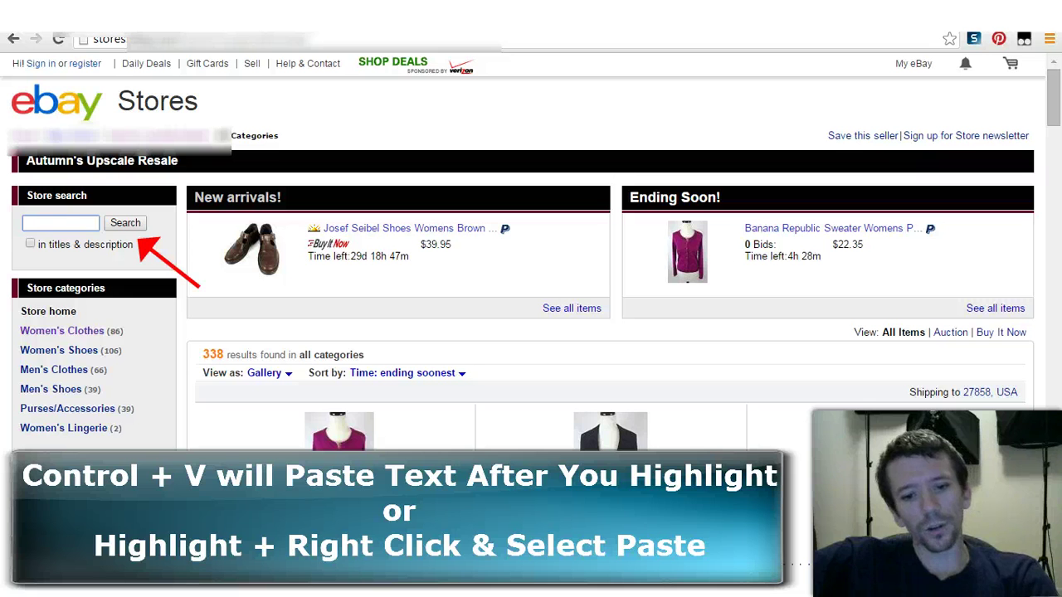
key("ctrl+v")
key("Return")
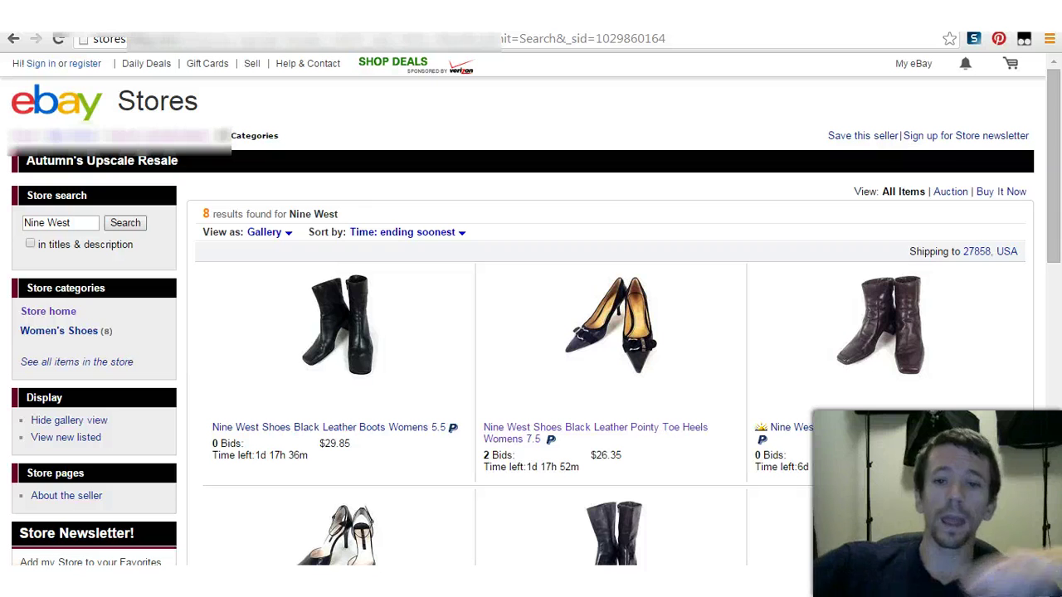
Step: Check the Nine West Pointy Toe Heels listing, then take the store results page address
key("ctrl+l")
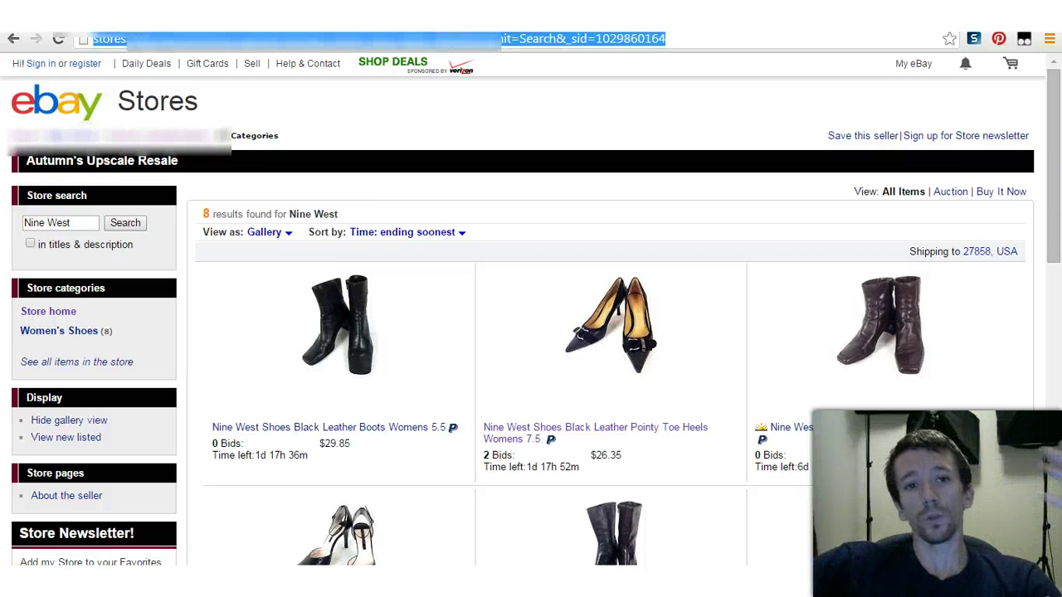
left_click(610, 323)
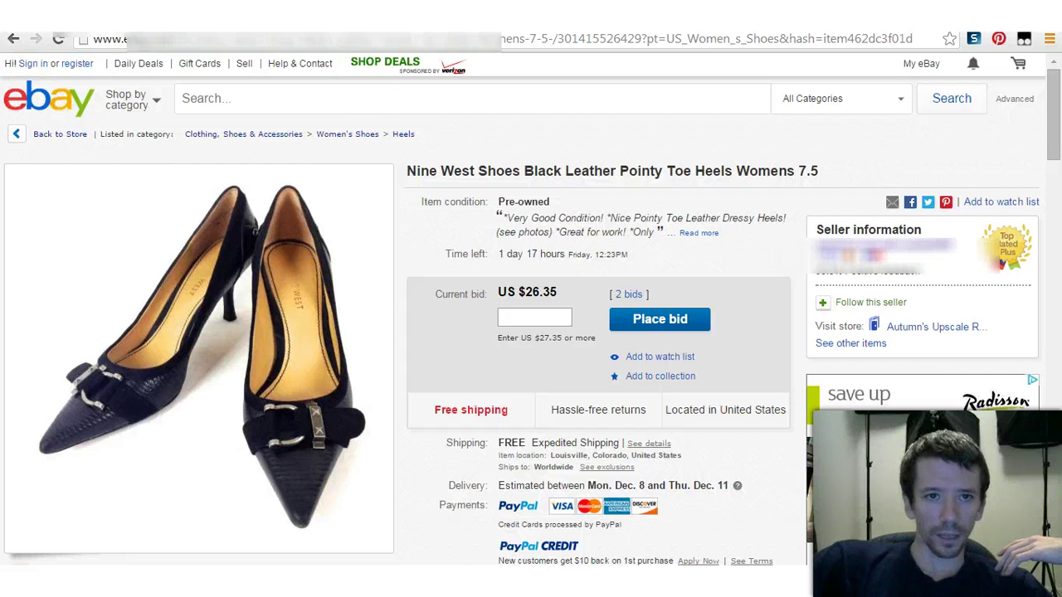
key("alt+Left")
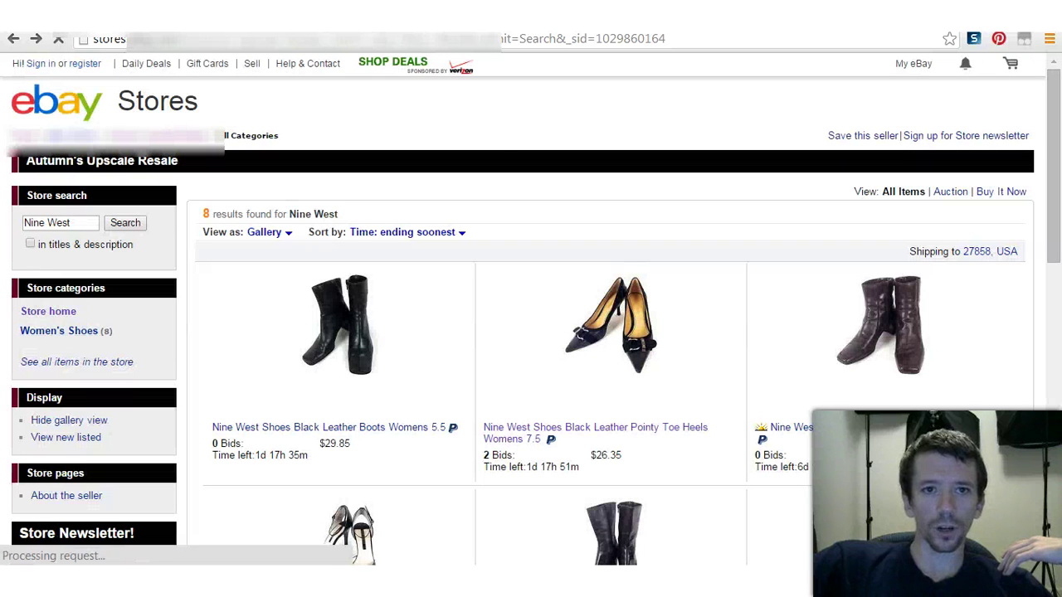
key("ctrl+l")
key("BackSpace")
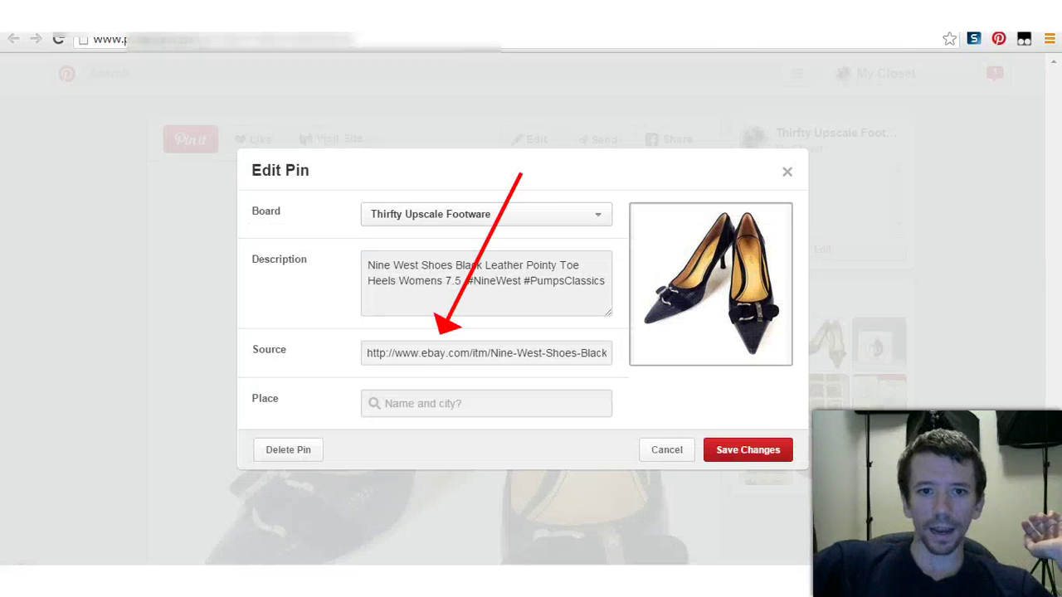
Step: Replace the heels pin's Source with the Nine West store results URL, save, and return to My Closet
left_click(486, 353)
key("ctrl+a")
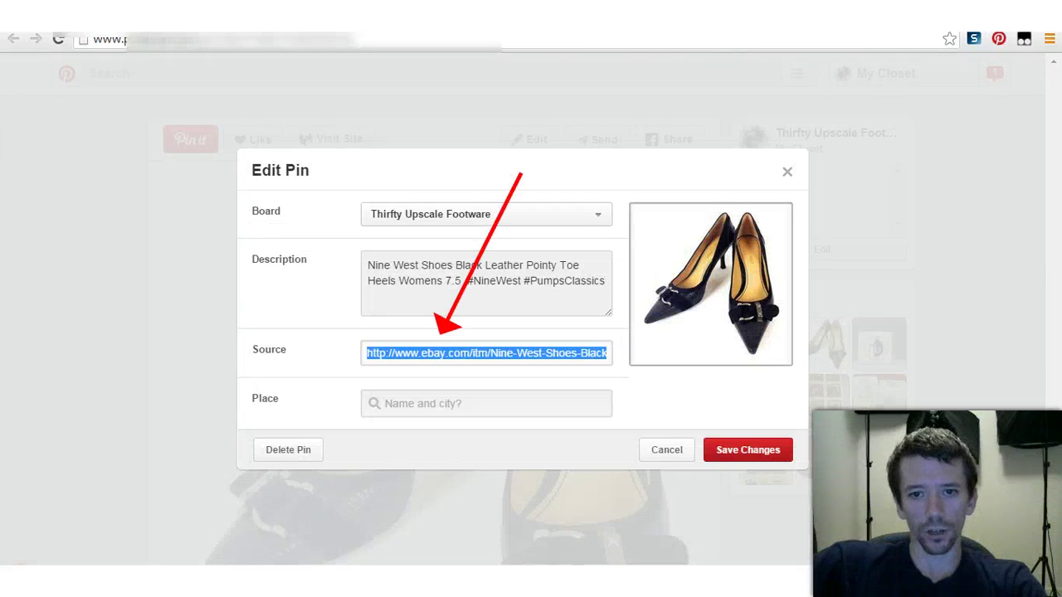
key("ctrl+v")
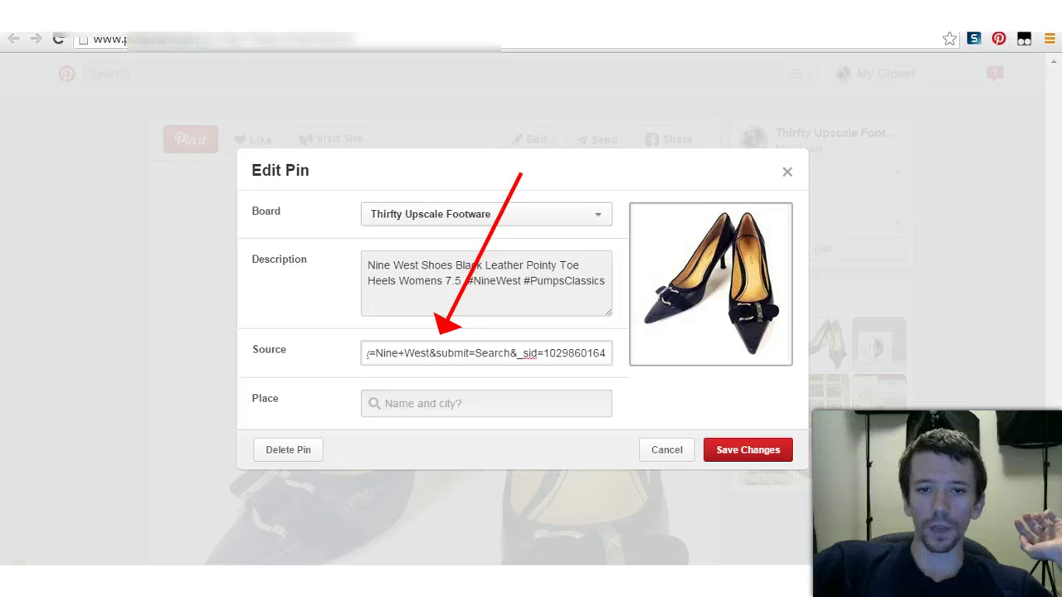
right_click(507, 359)
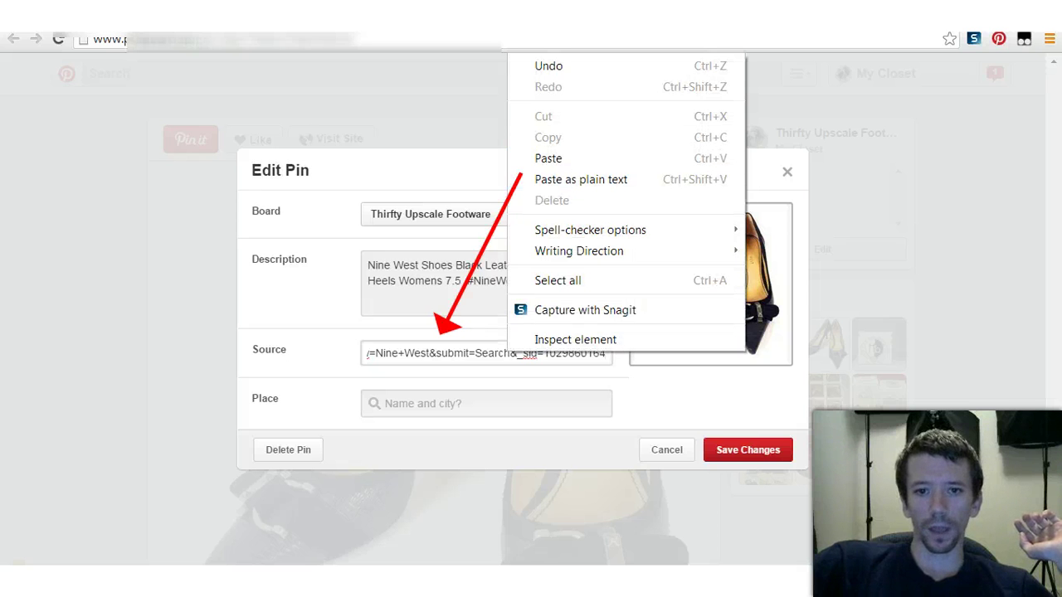
left_click(748, 449)
left_click(748, 449)
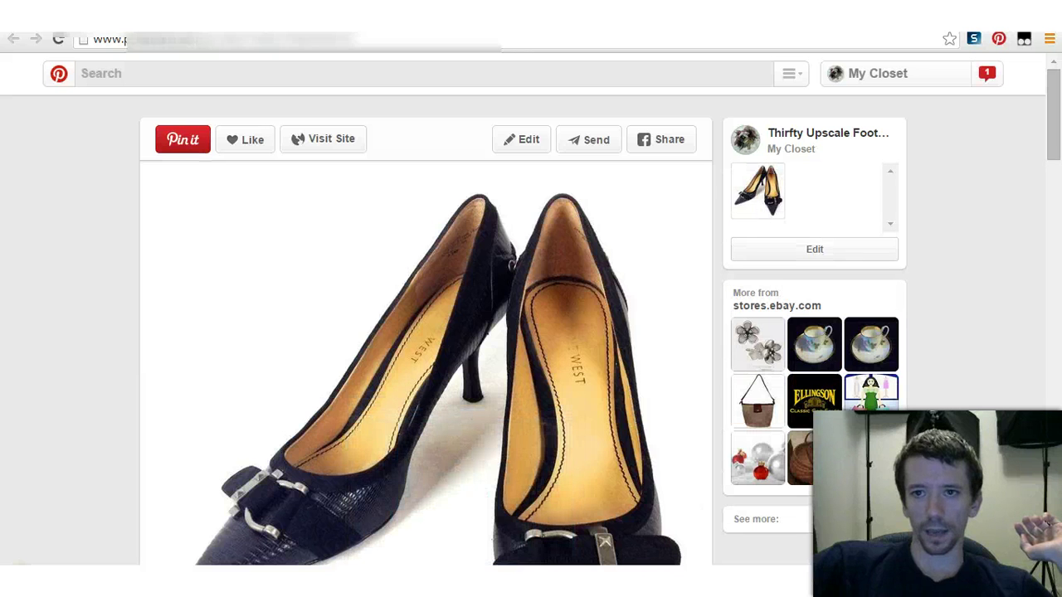
left_click(878, 73)
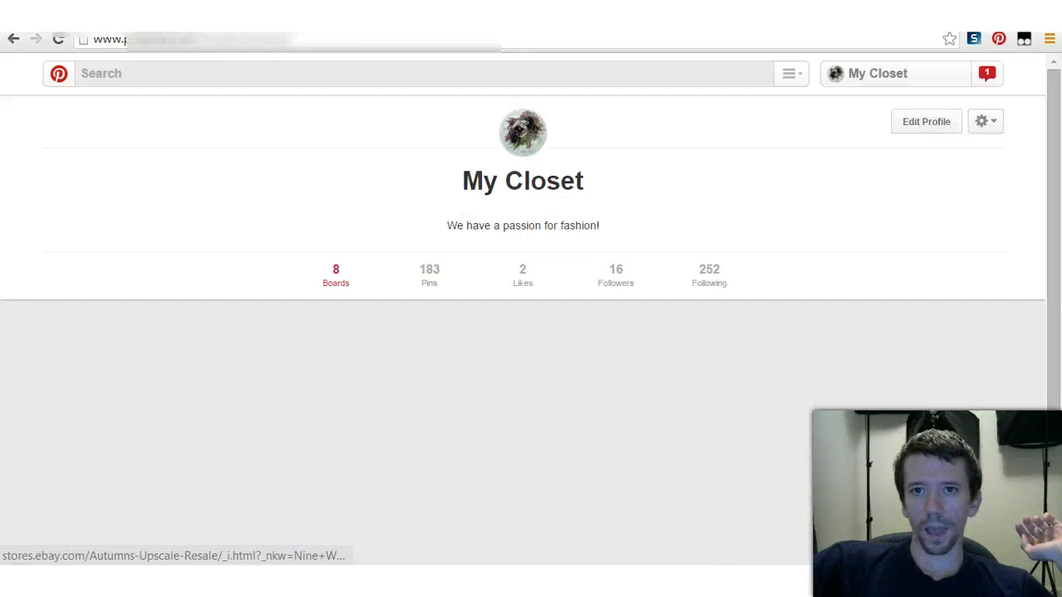
Step: Open the Nine West heels pin on the Thirfty Upscale Footwear board and follow its eBay link
scroll(717, 249, "down", 4)
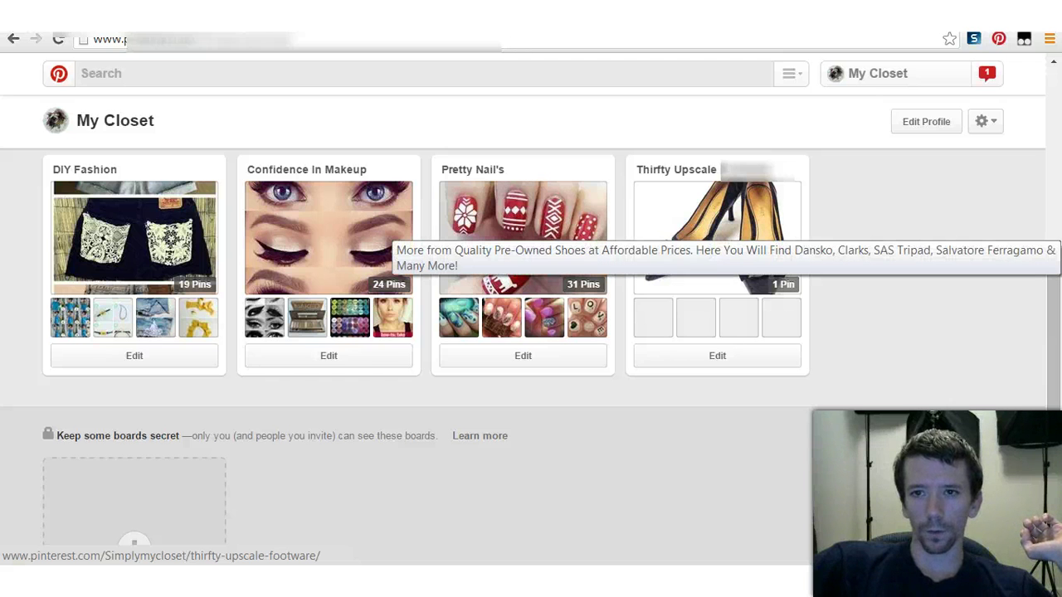
left_click(717, 237)
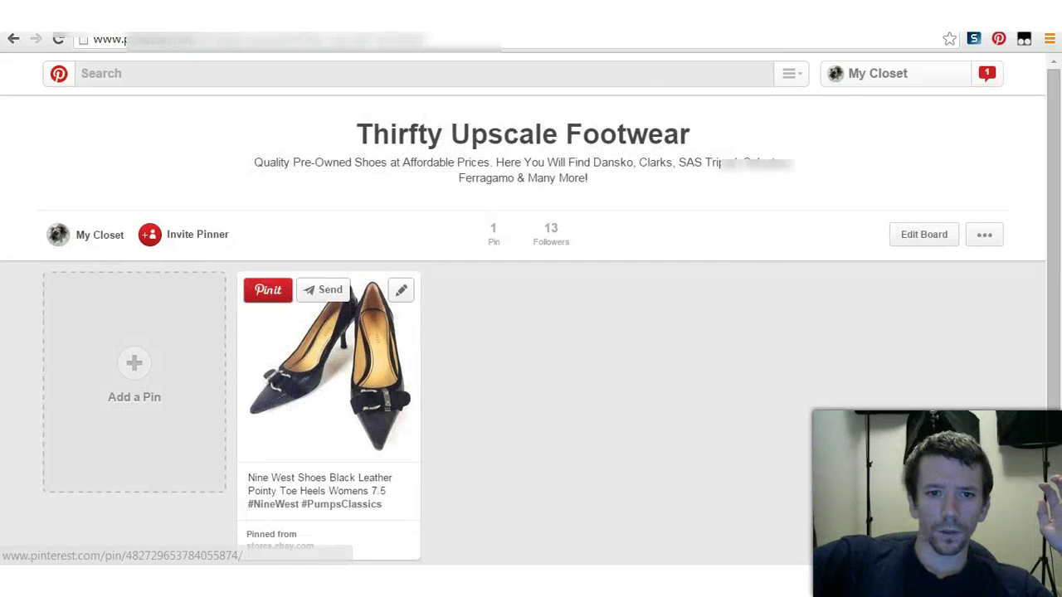
left_click(330, 365)
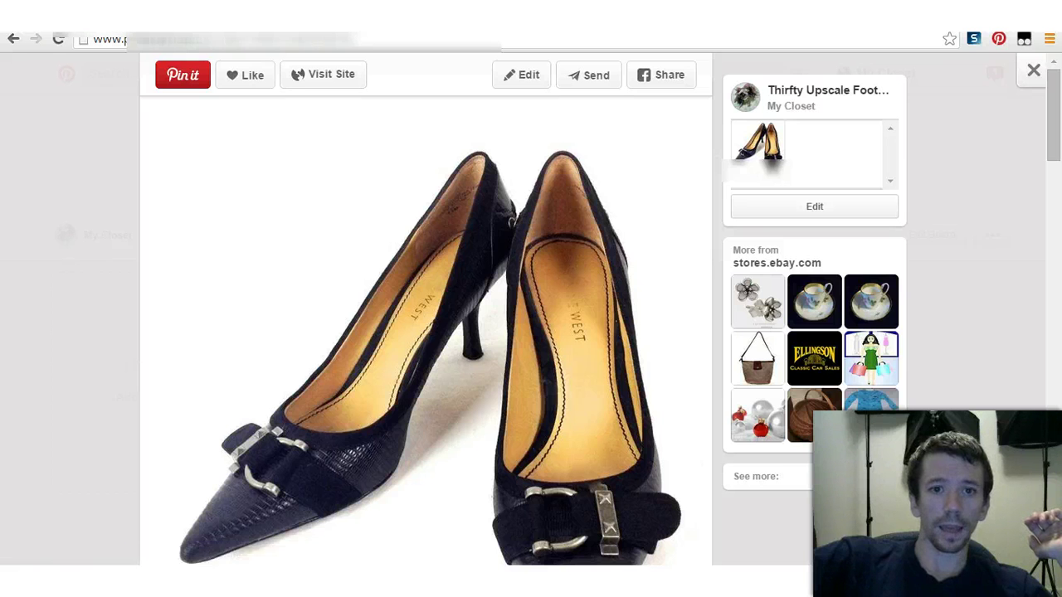
left_click(426, 332)
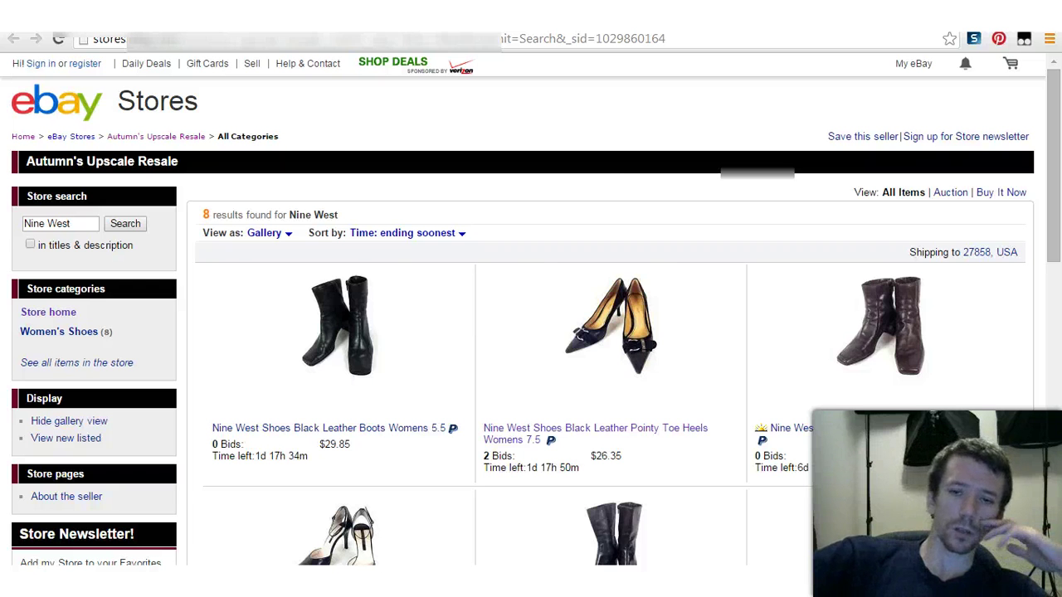
Step: Look over the eight Nine West eBay results, then return to the Pinterest heels pin page
scroll(531, 298, "down", 5)
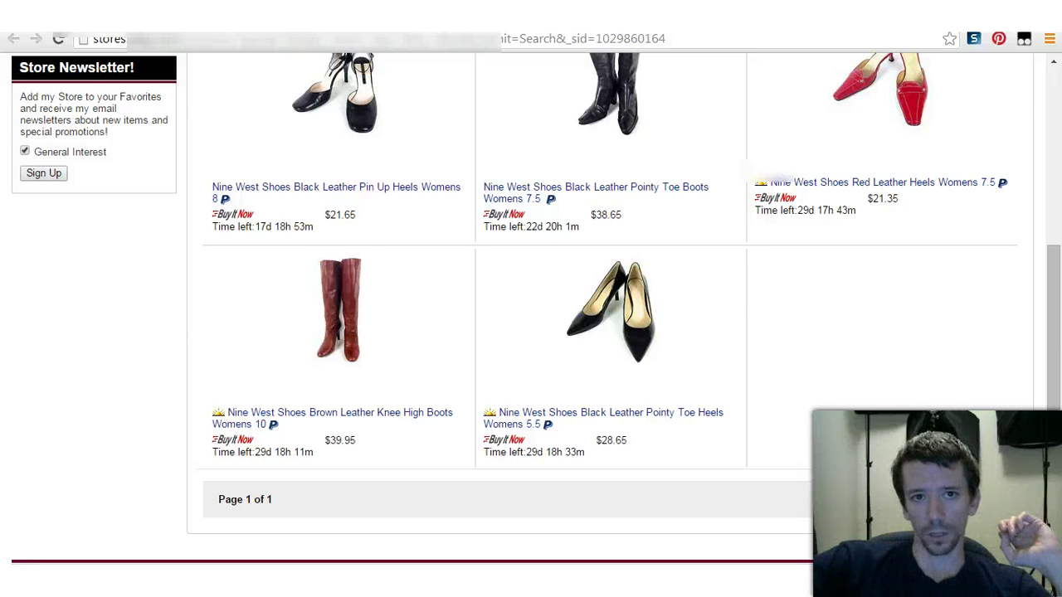
scroll(580, 286, "up", 4)
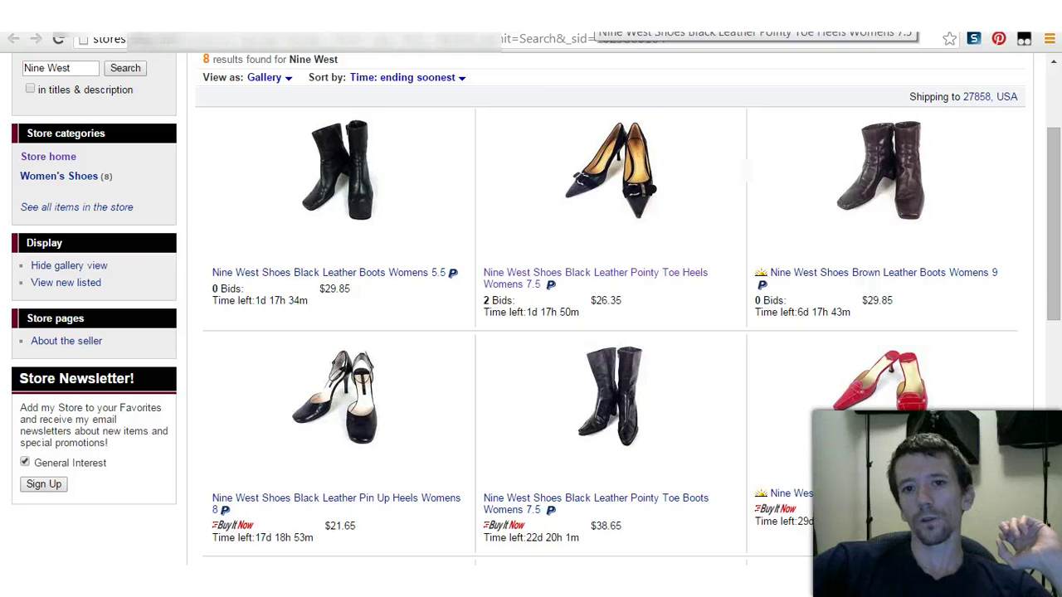
left_click(590, 16)
scroll(425, 310, "down", 2)
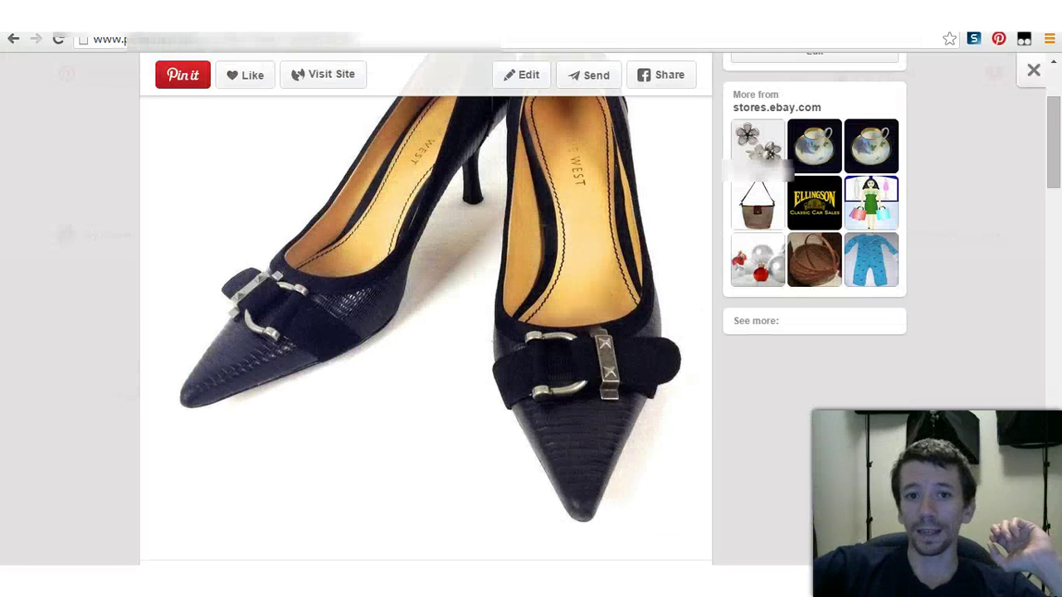
Step: Scroll through the Nine West heels pin close-up, then close it to return to the board
scroll(425, 309, "up", 2)
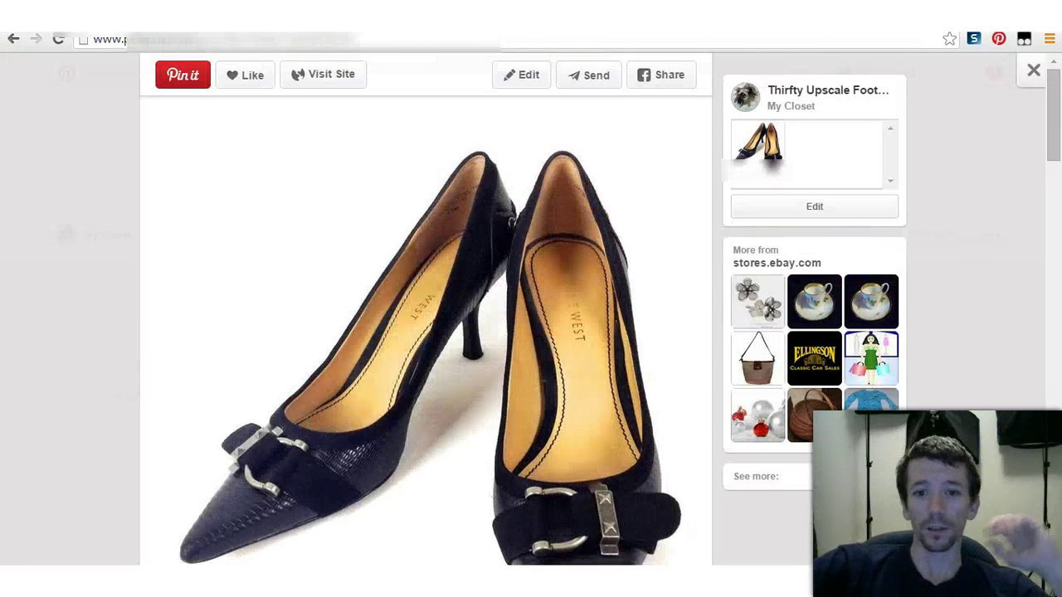
scroll(425, 310, "down", 2)
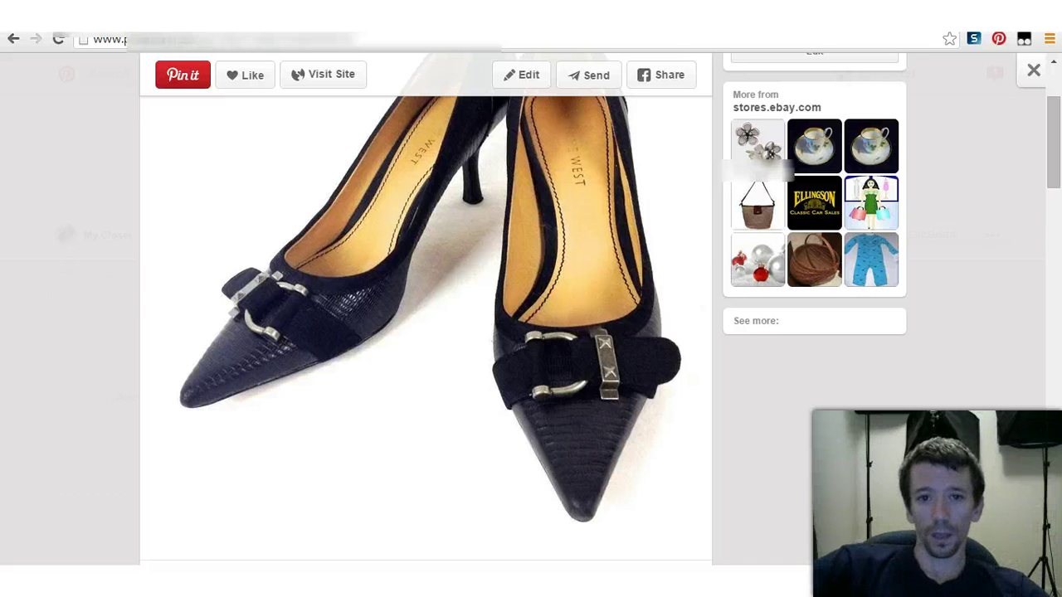
scroll(425, 309, "up", 2)
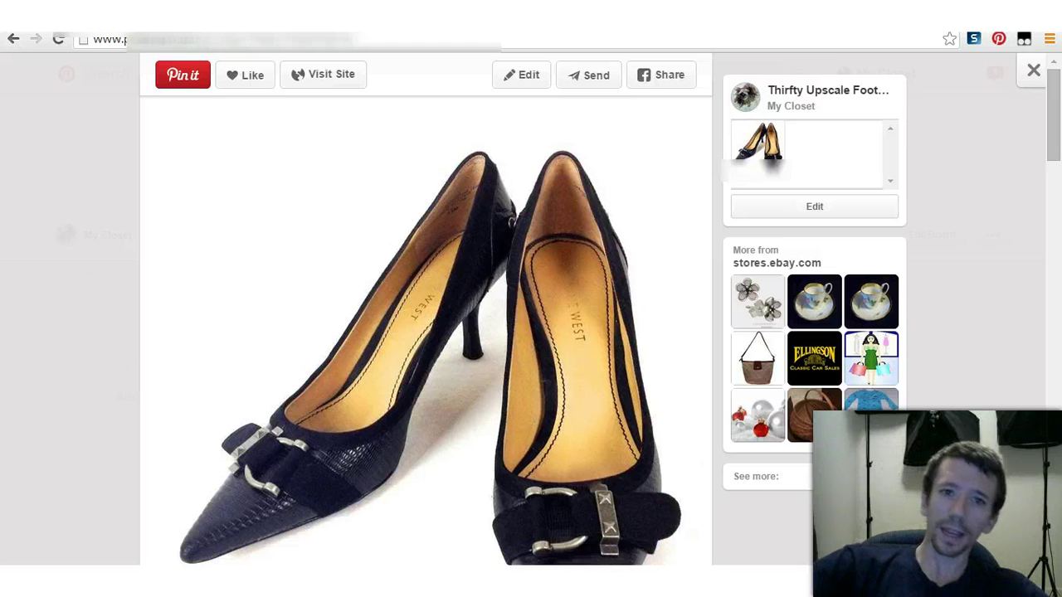
scroll(426, 332, "down", 3)
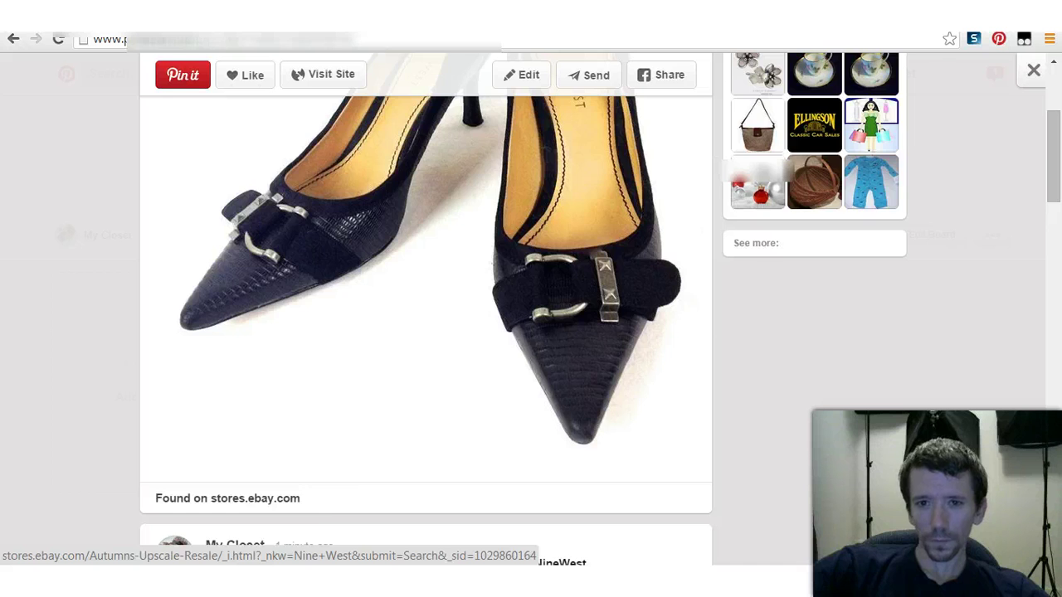
scroll(426, 310, "up", 3)
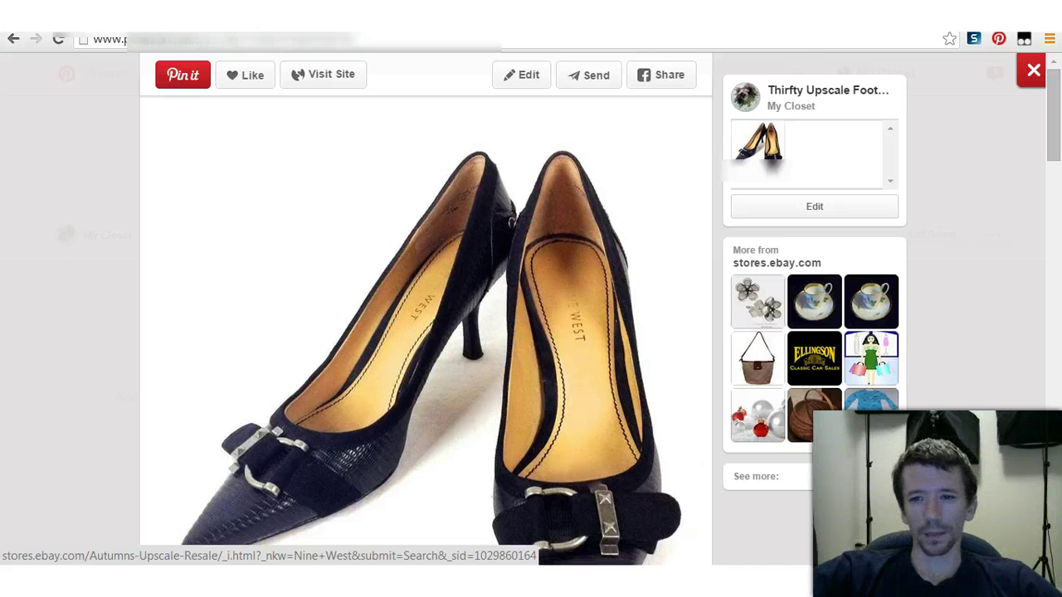
key("Escape")
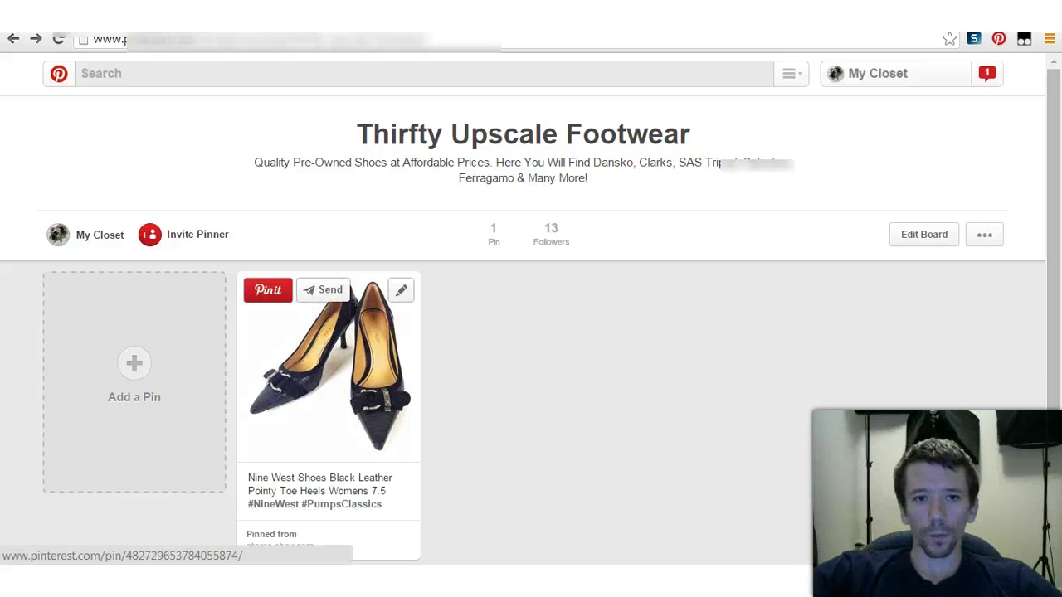
Step: Save the heels pin to the Shoes I Adore board, then switch to the eBay Nine West tab
left_click(268, 288)
left_click(510, 264)
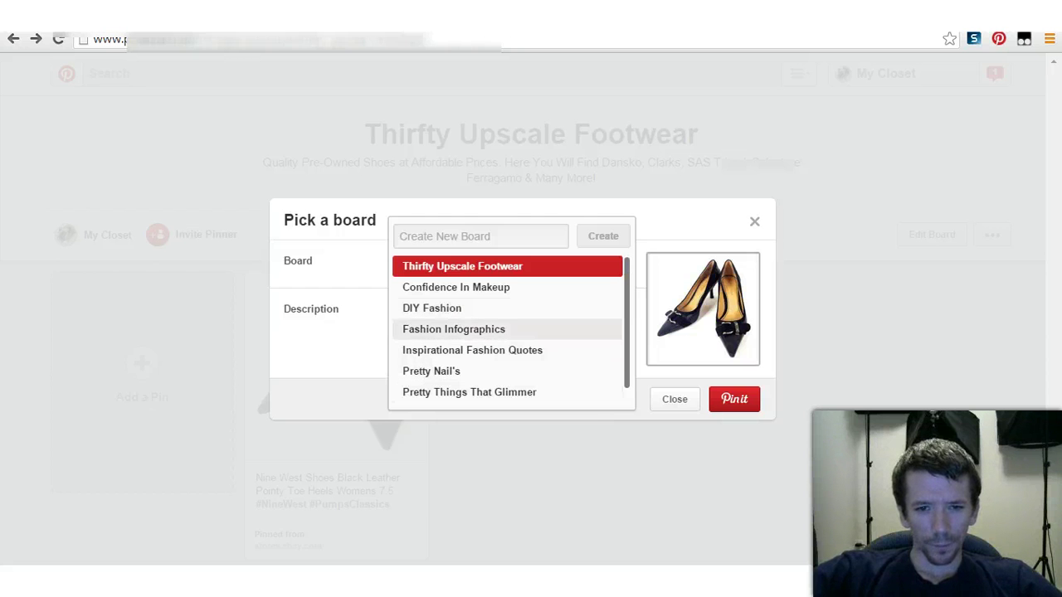
scroll(465, 390, "down", 1)
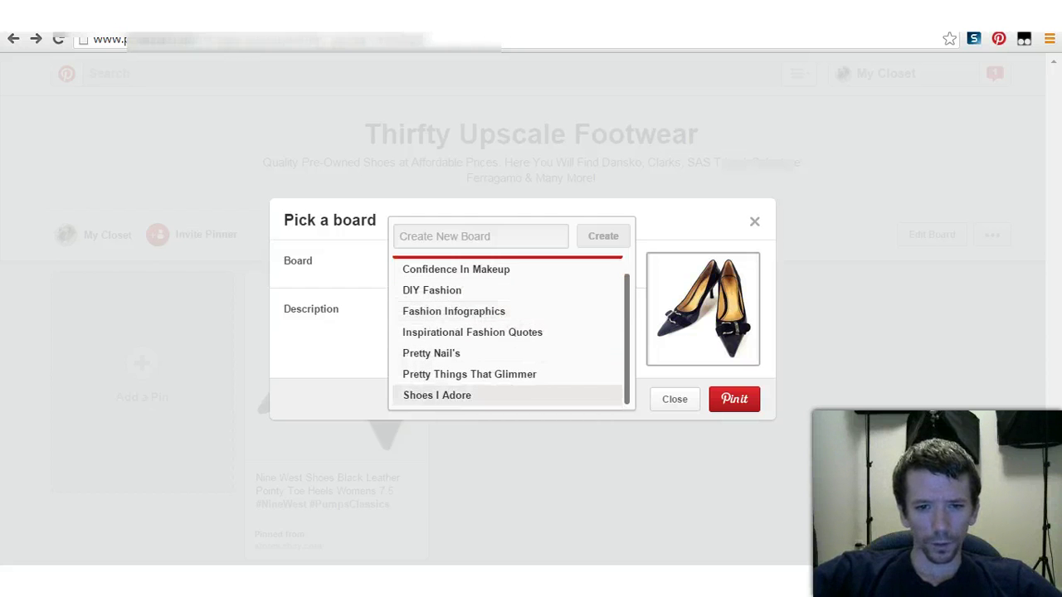
left_click(436, 395)
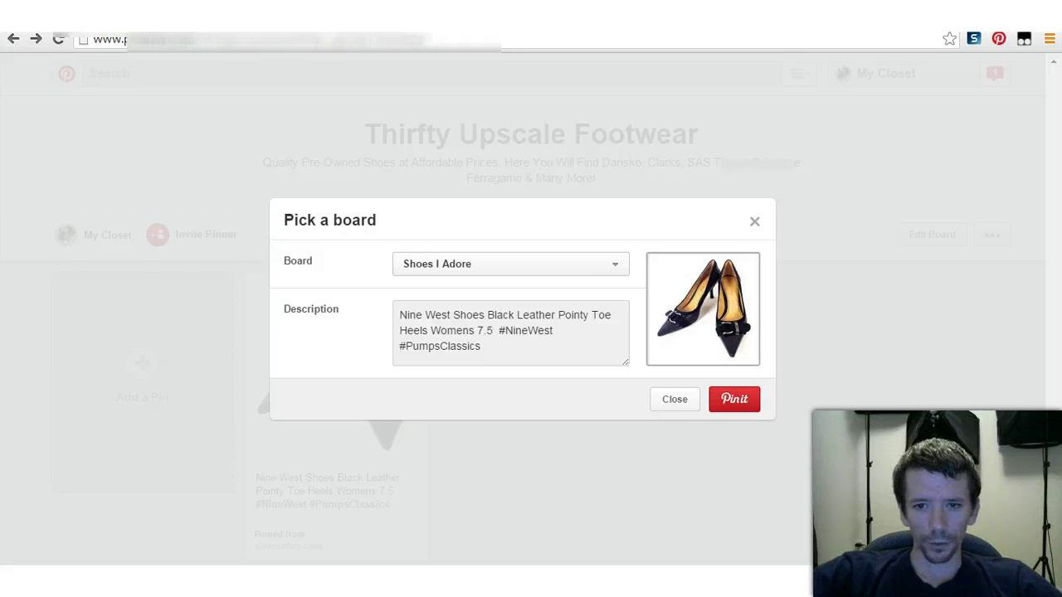
left_click(735, 399)
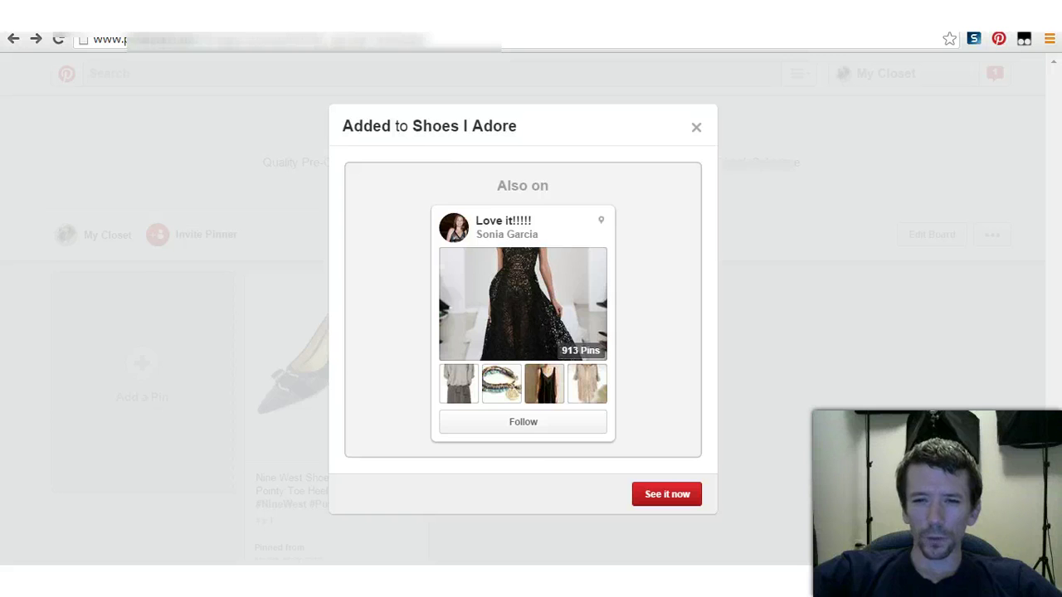
key("Escape")
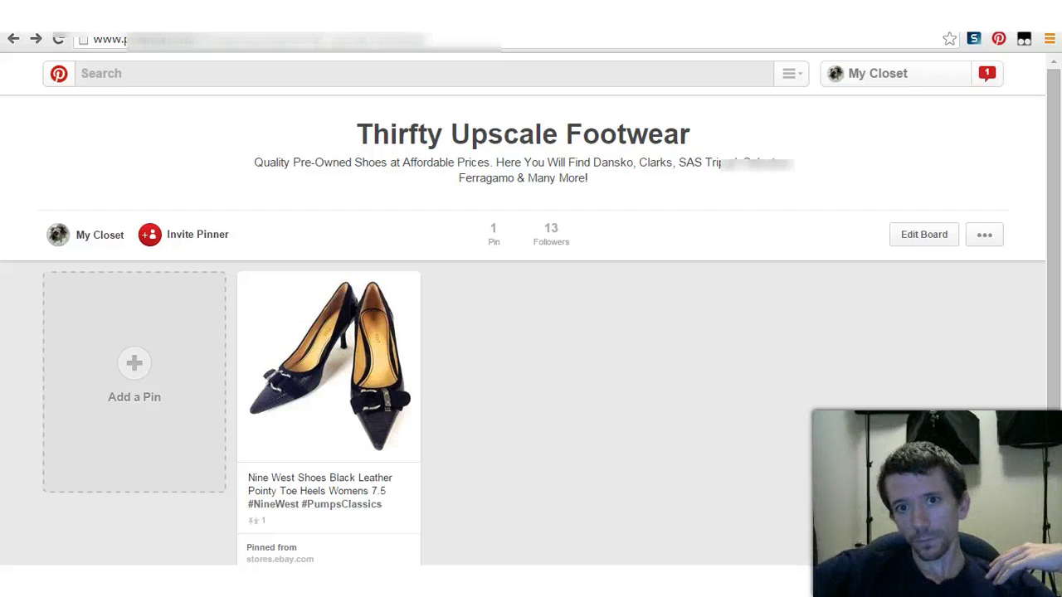
mouse_move(332, 365)
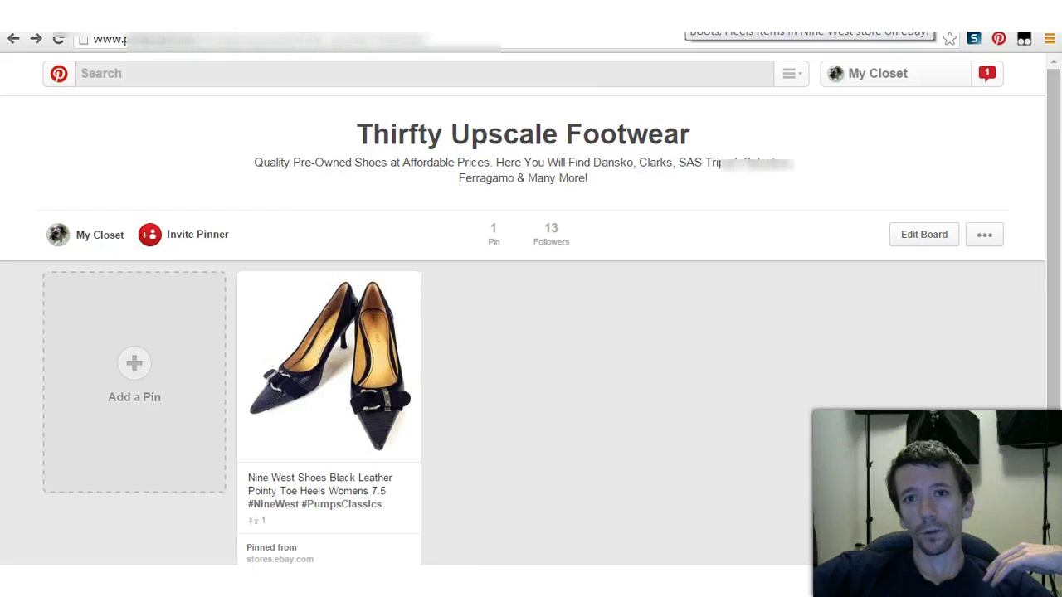
key("ctrl+Tab")
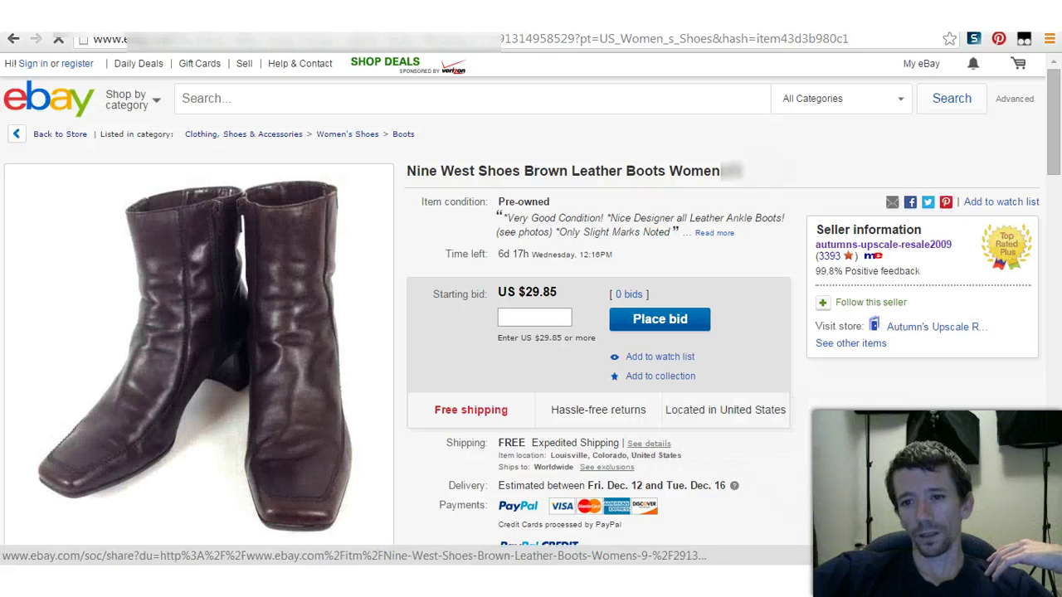
Step: Start pinning the Nine West brown boots listing, view the board list, then cancel the pin window
left_click(946, 202)
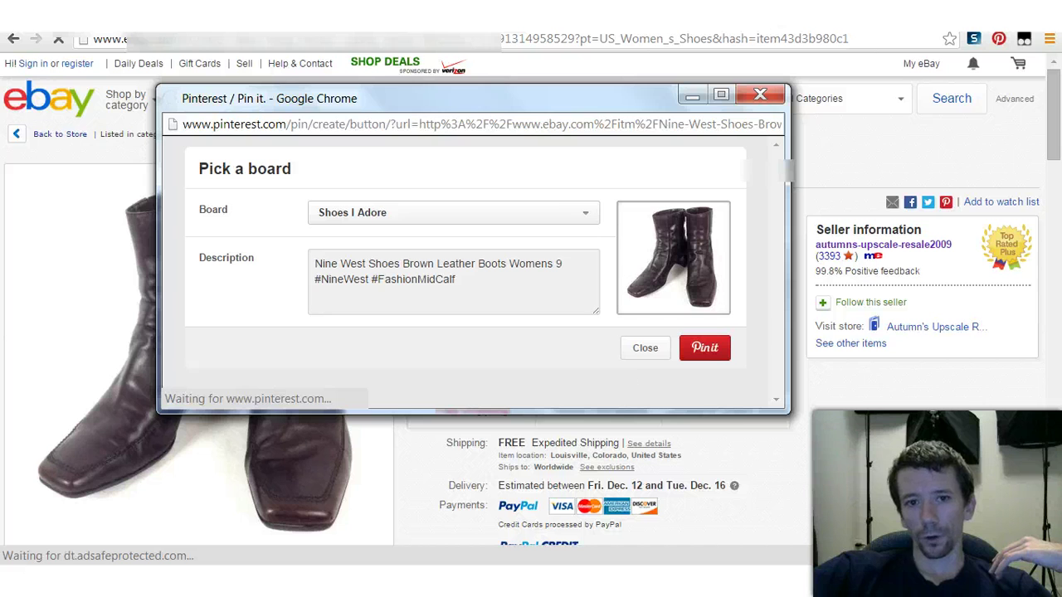
left_click_drag(568, 265, 328, 280)
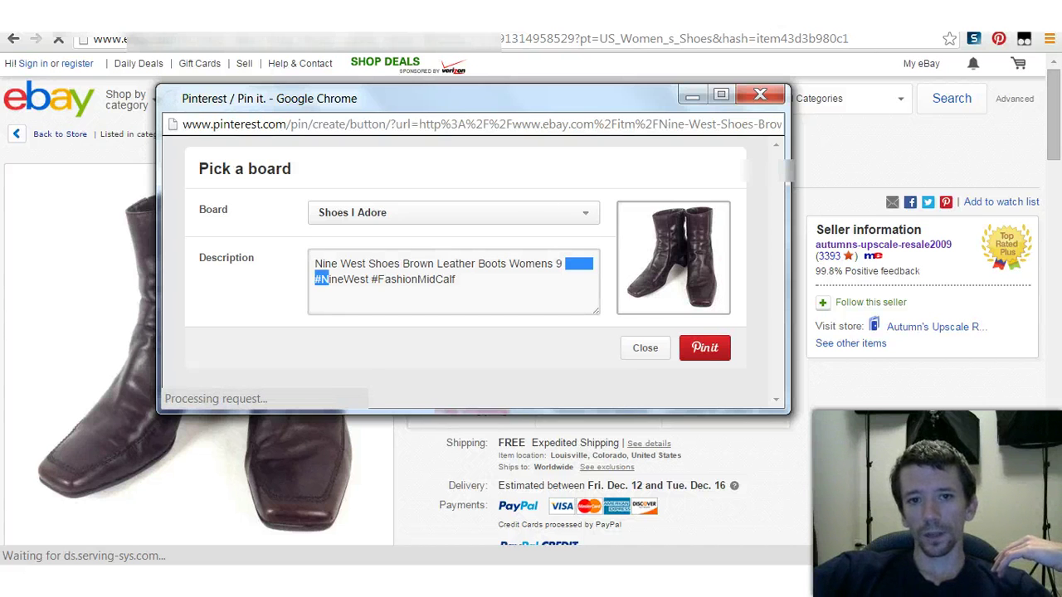
left_click(453, 212)
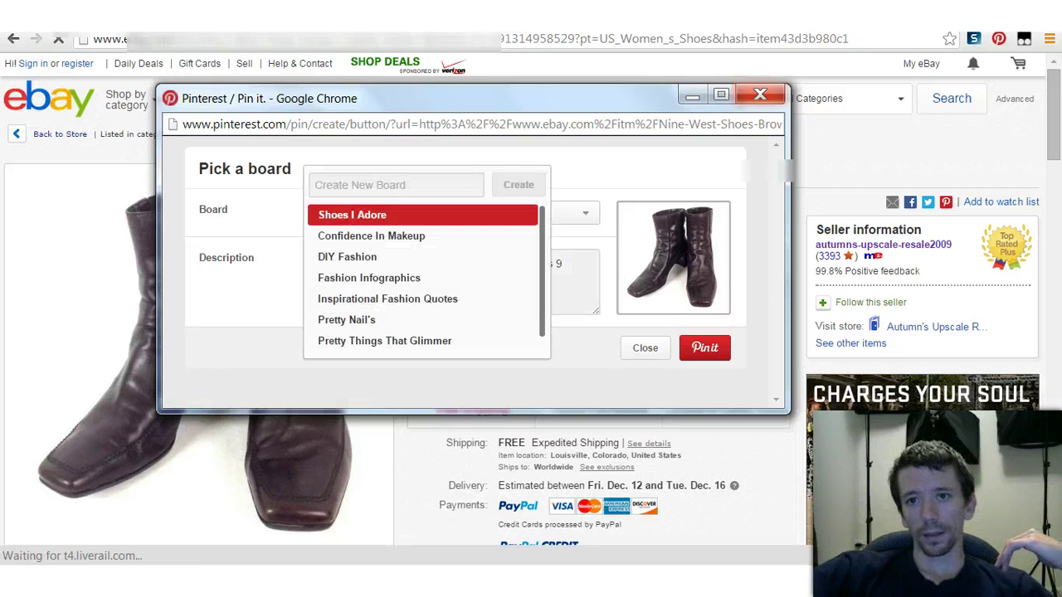
left_click(761, 94)
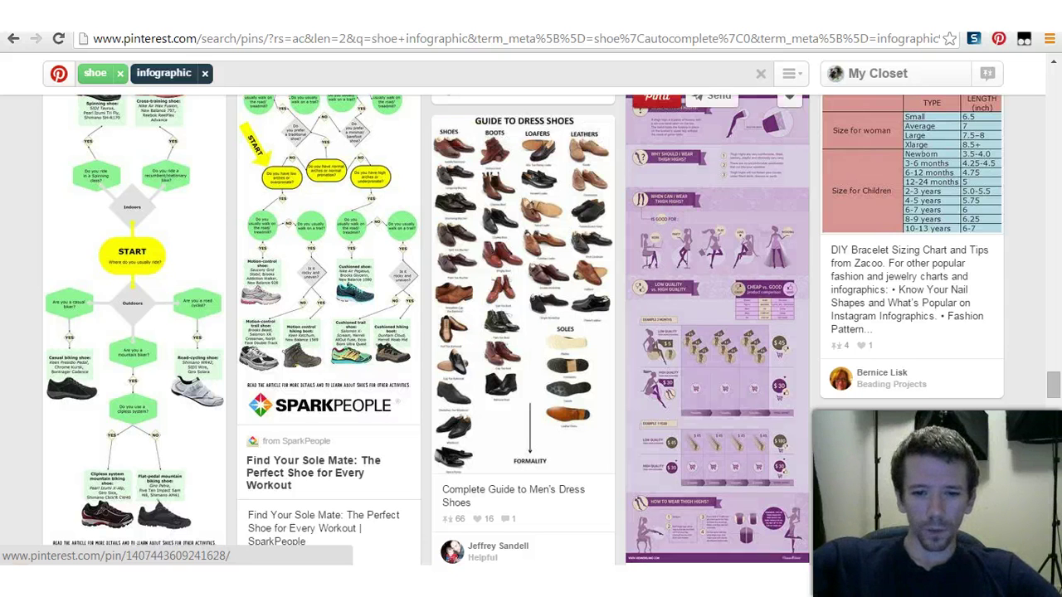
Step: Open the Guide to Dress Shoes pin, scroll through its infographic, and close it
left_click(523, 291)
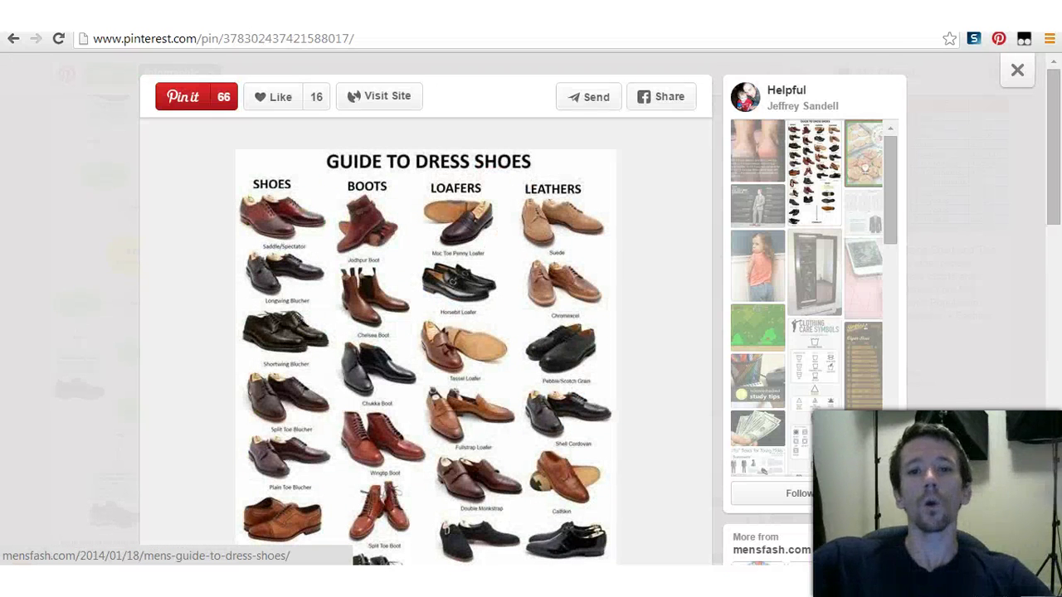
scroll(425, 332, "down", 1)
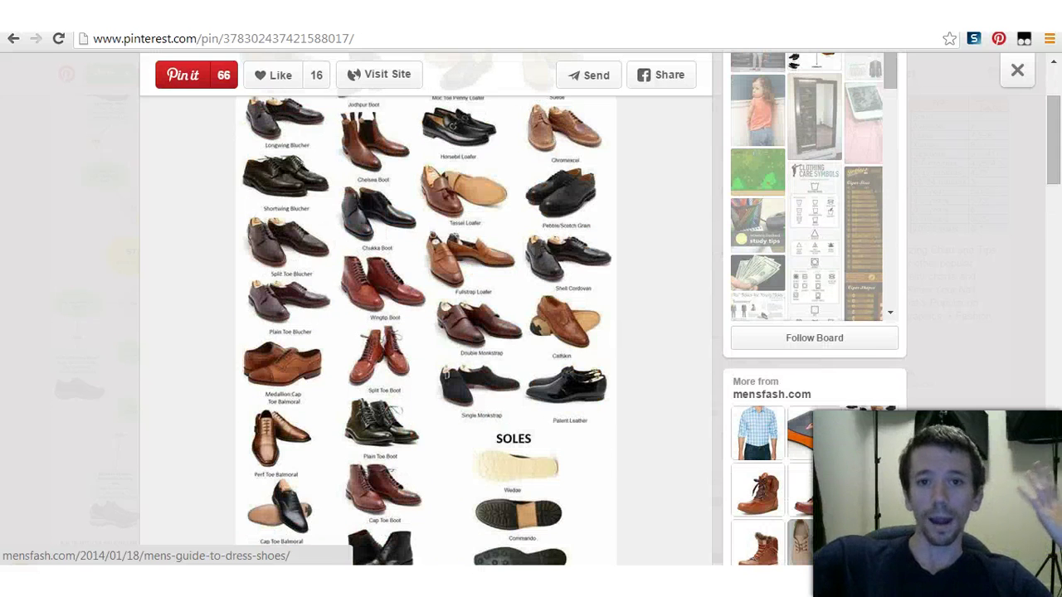
scroll(426, 324, "down", 2)
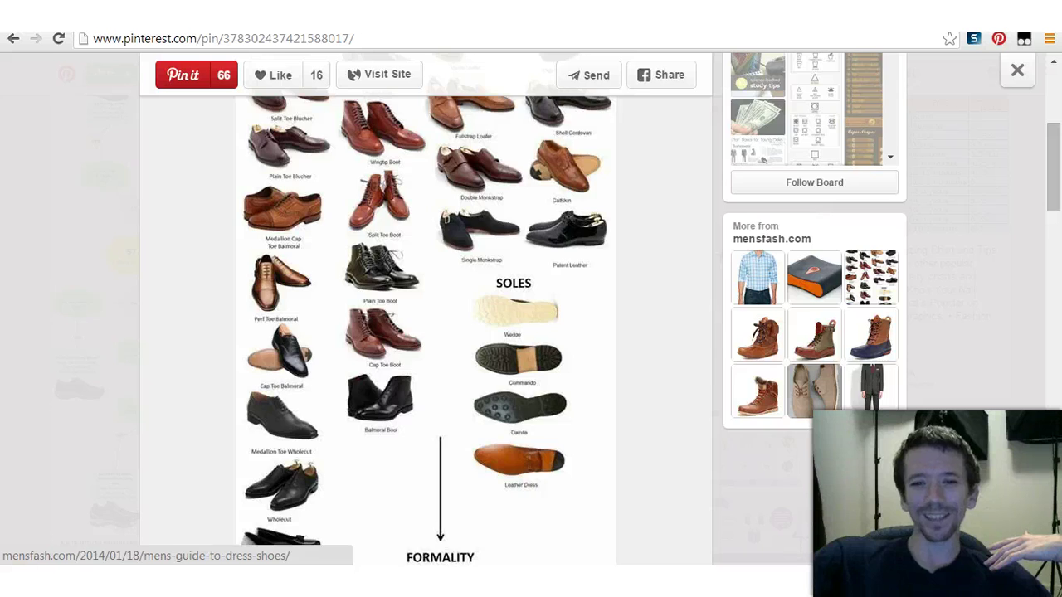
scroll(426, 324, "down", 2)
scroll(426, 324, "up", 5)
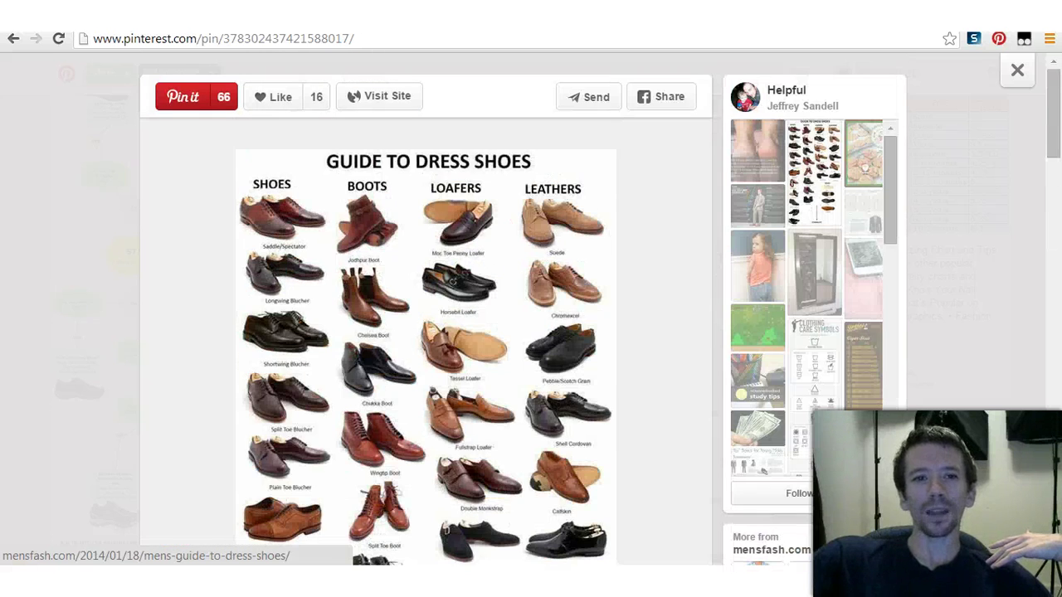
scroll(426, 323, "down", 3)
scroll(425, 324, "up", 3)
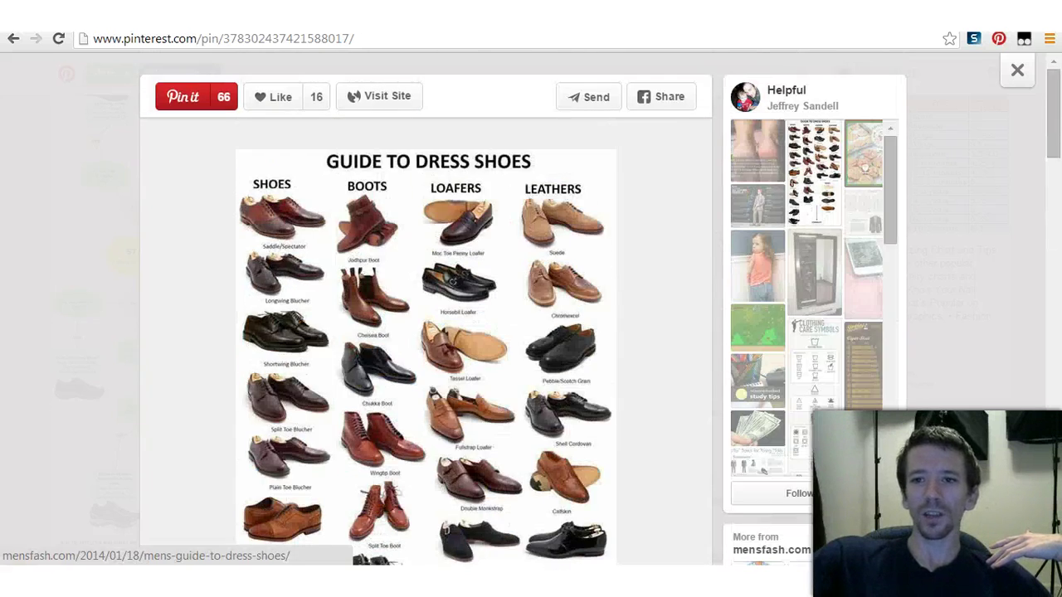
left_click(1017, 70)
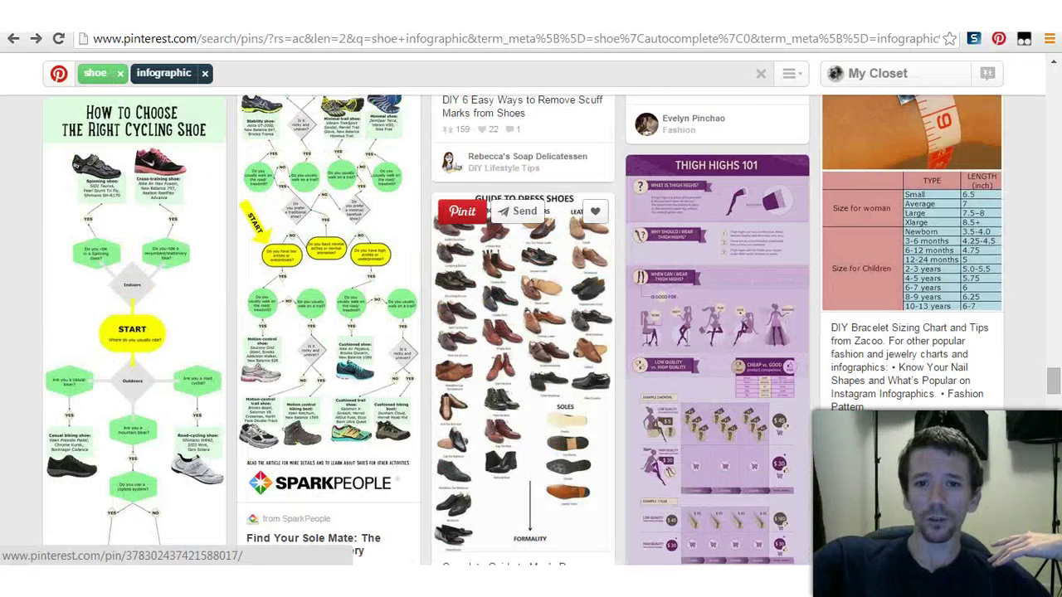
Step: Reopen the Guide to Dress Shoes pin, review it again, and close it
left_click(523, 373)
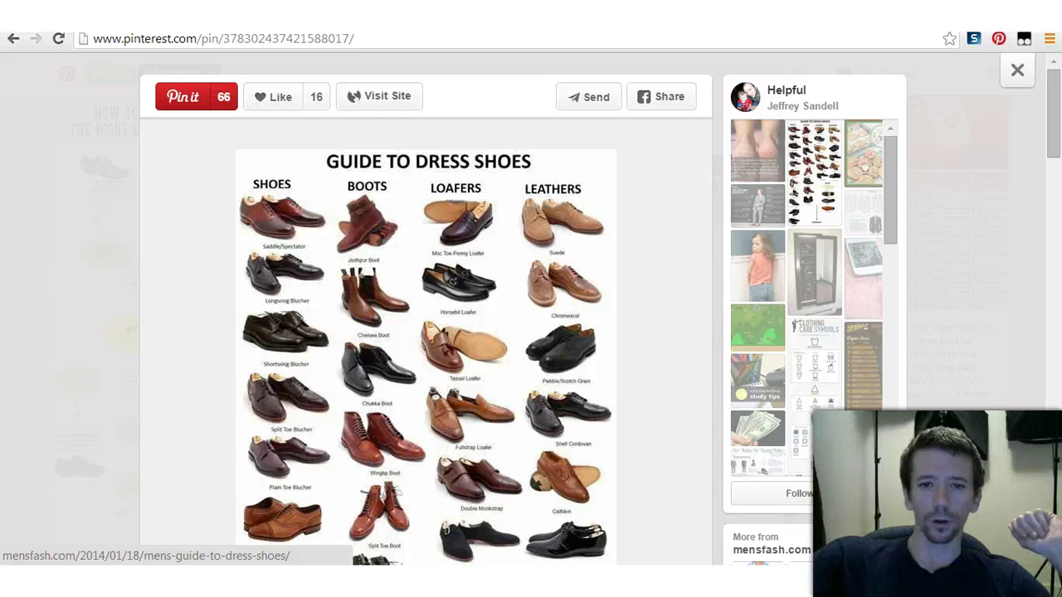
scroll(426, 332, "down", 3)
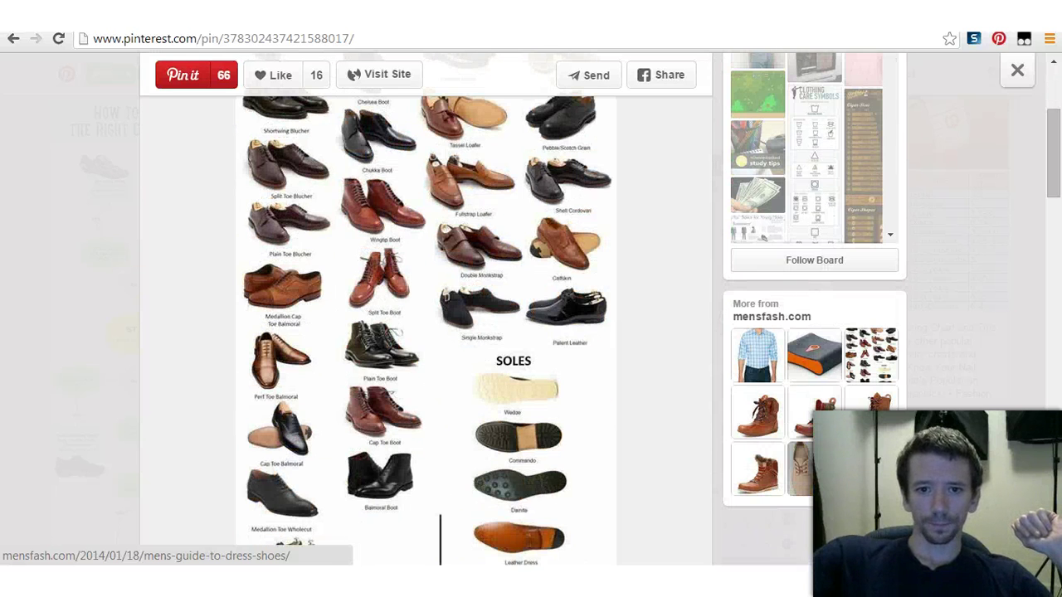
scroll(426, 332, "up", 3)
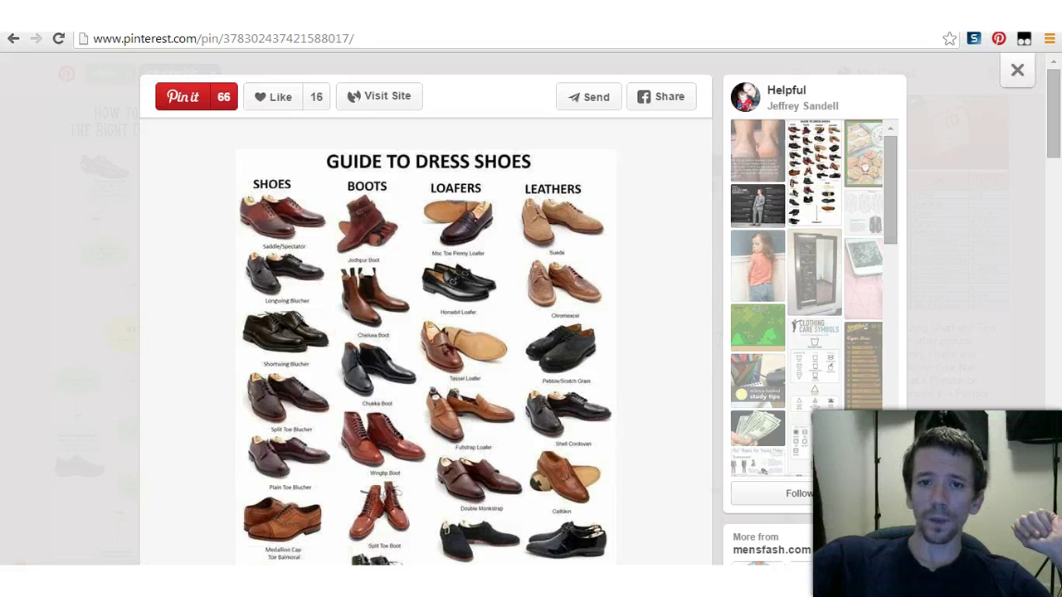
scroll(426, 332, "down", 5)
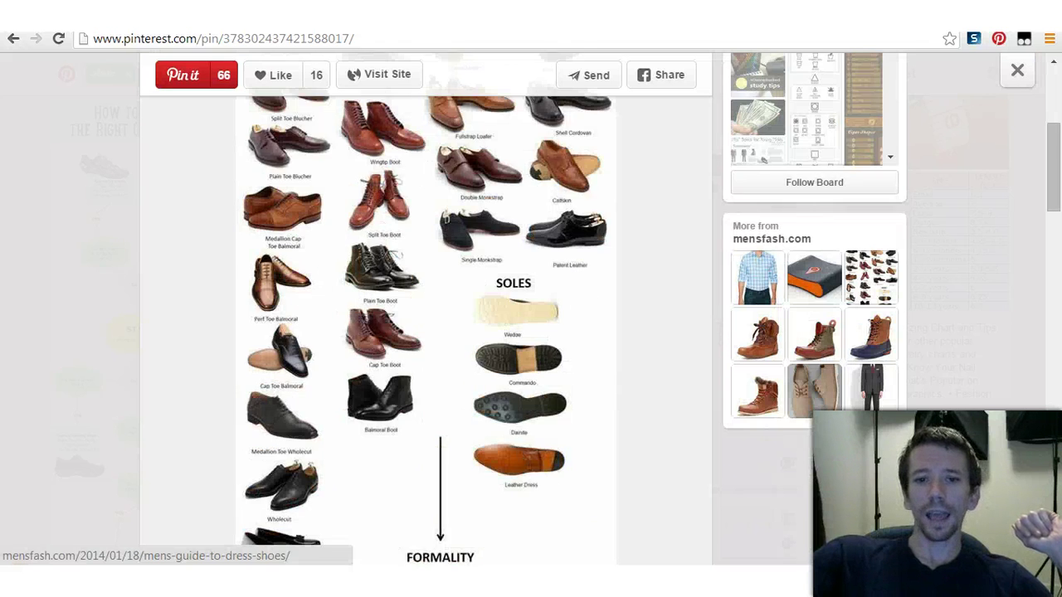
scroll(426, 332, "up", 5)
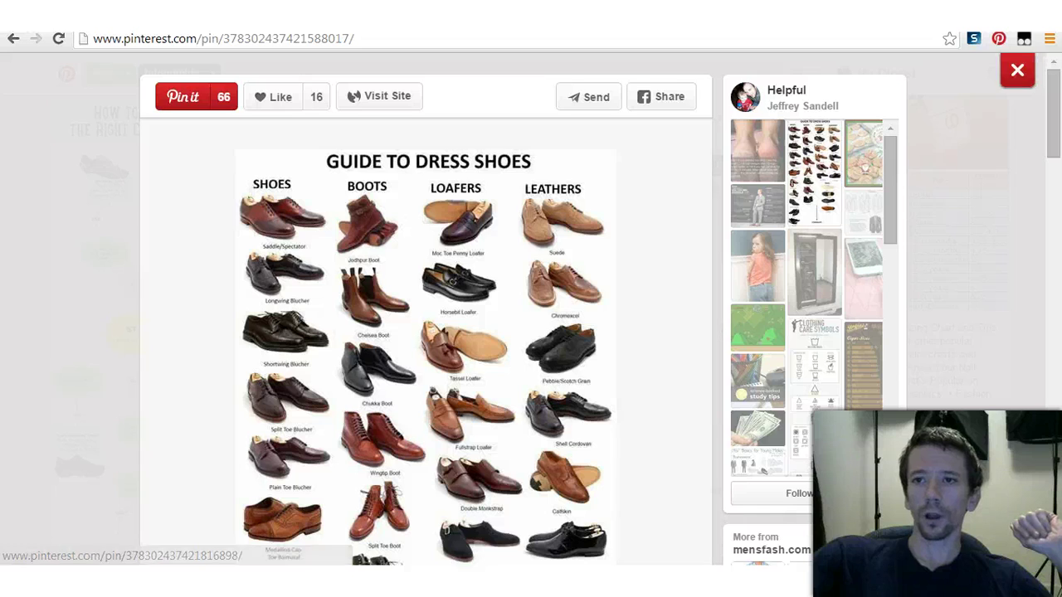
left_click(1017, 69)
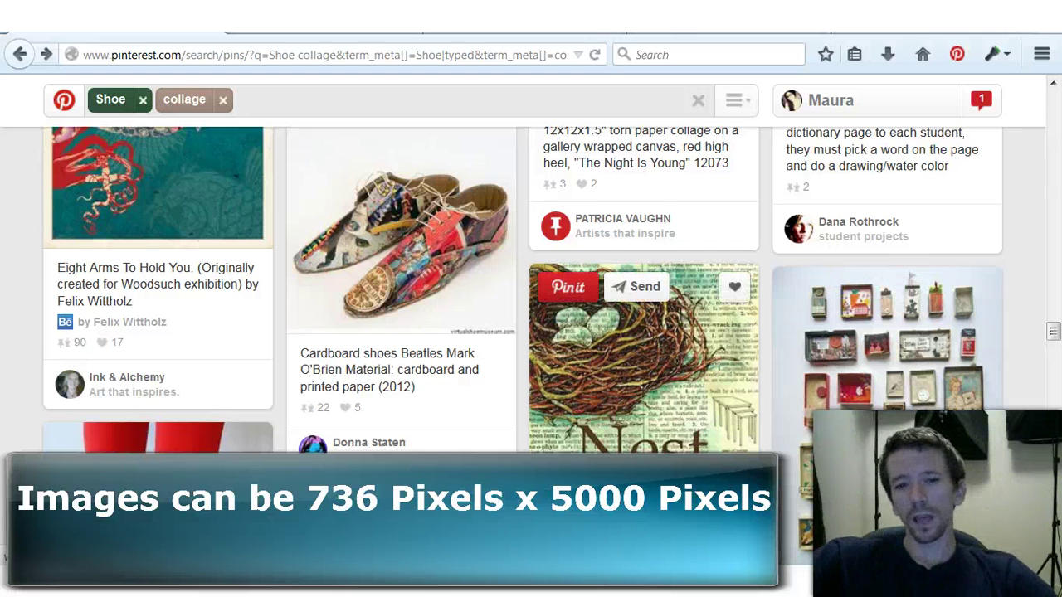
Step: Scroll through the shoe collage search results, including the Make Your Own Comic Book Shoes pin
scroll(644, 357, "up", 5)
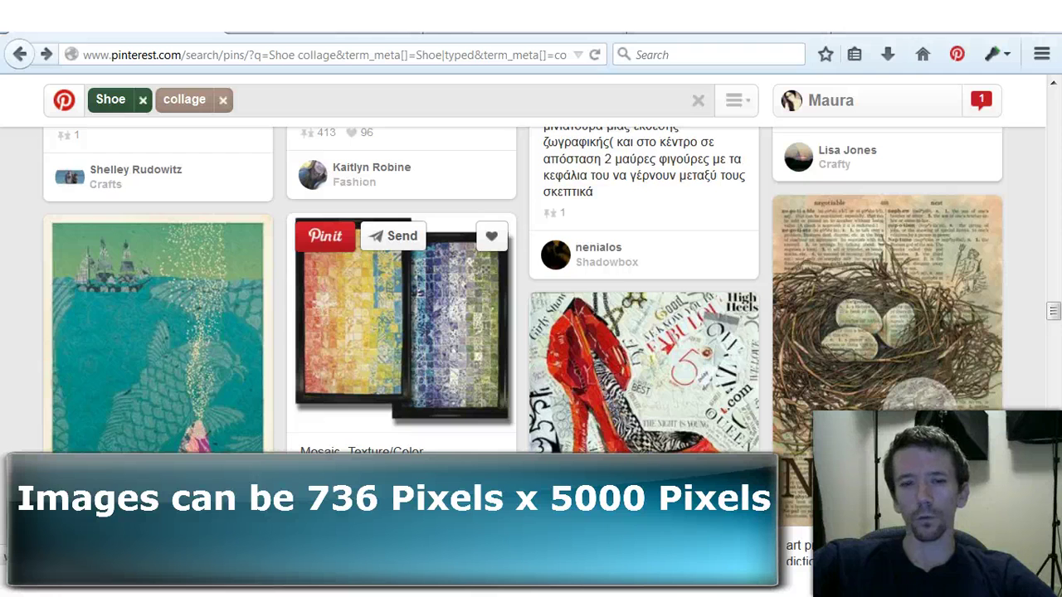
scroll(644, 332, "down", 3)
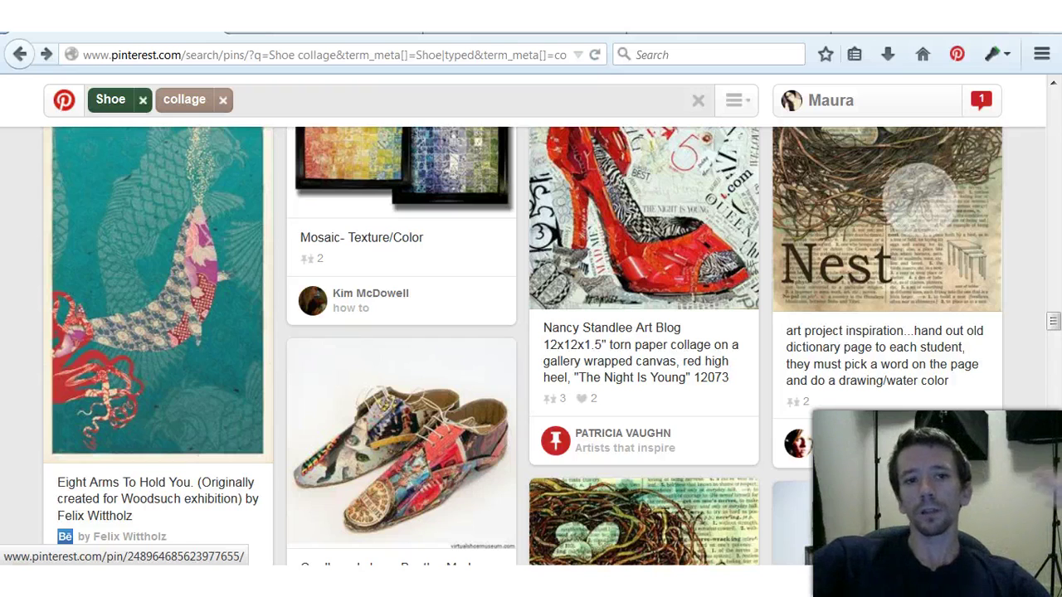
scroll(531, 345, "down", 15)
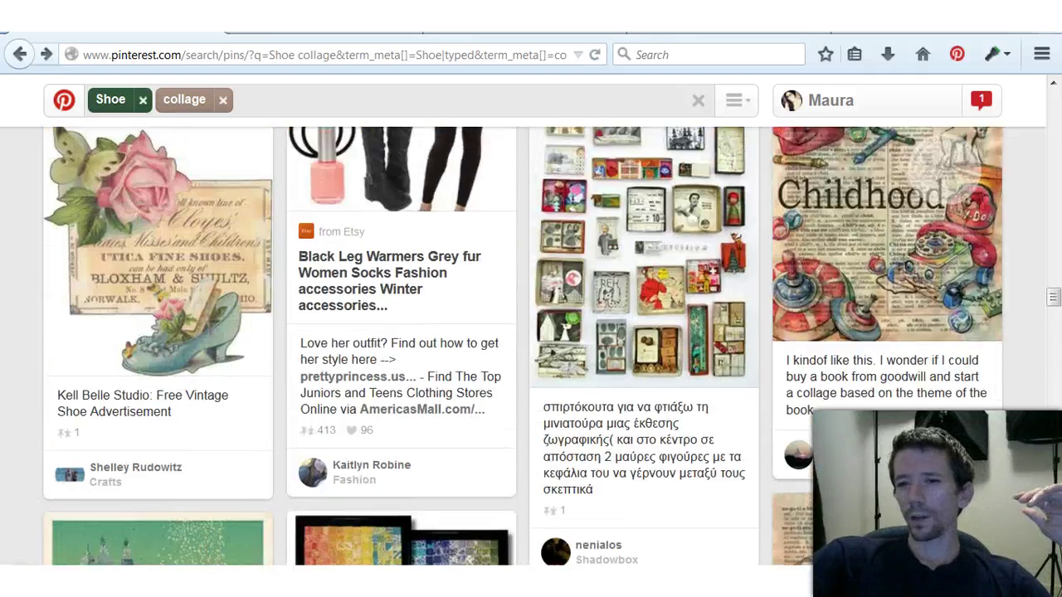
scroll(531, 345, "down", 12)
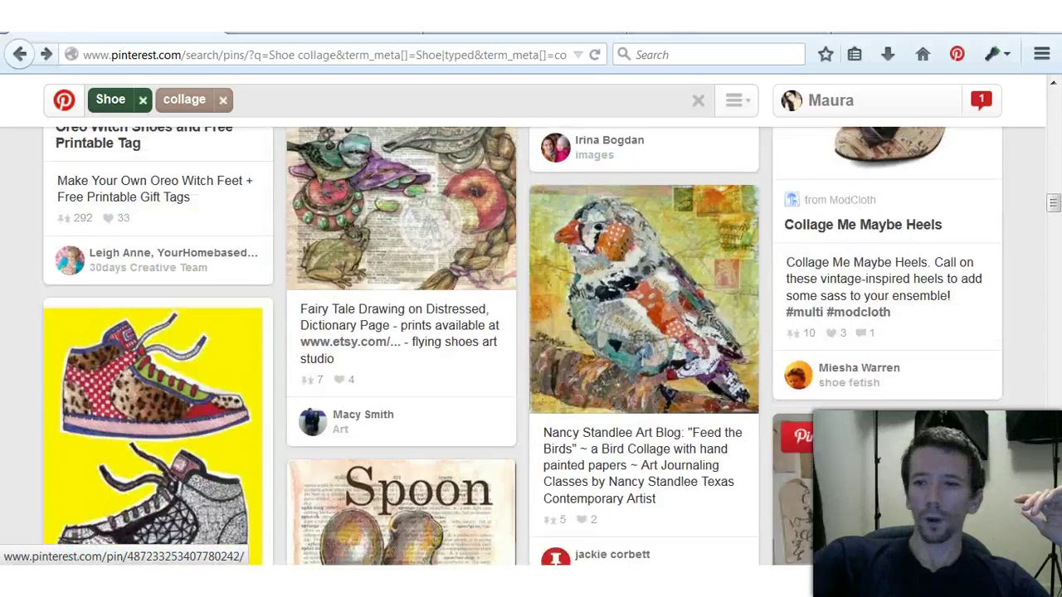
scroll(887, 316, "up", 10)
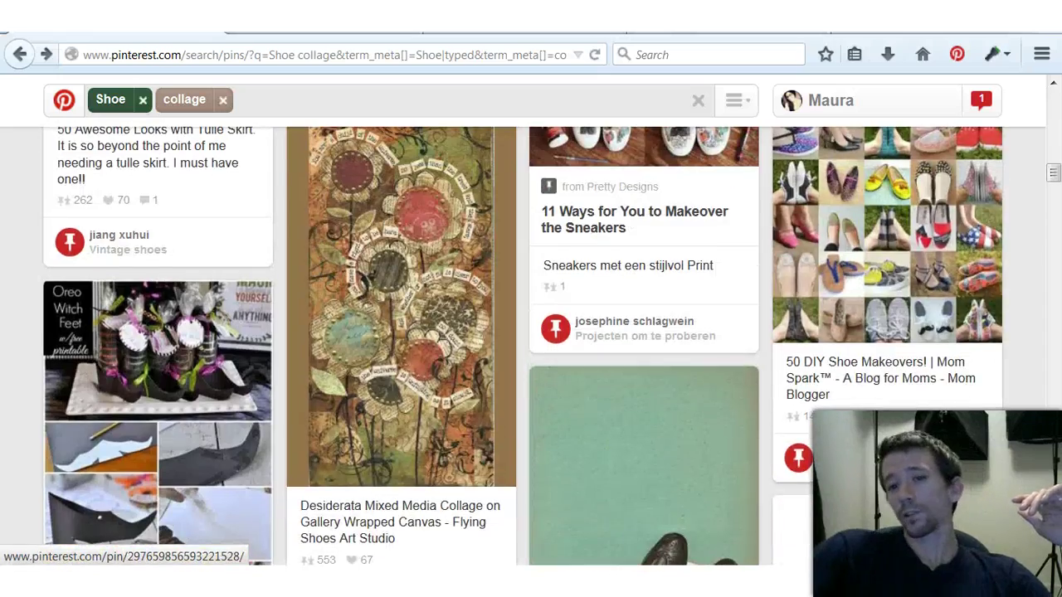
scroll(888, 315, "up", 5)
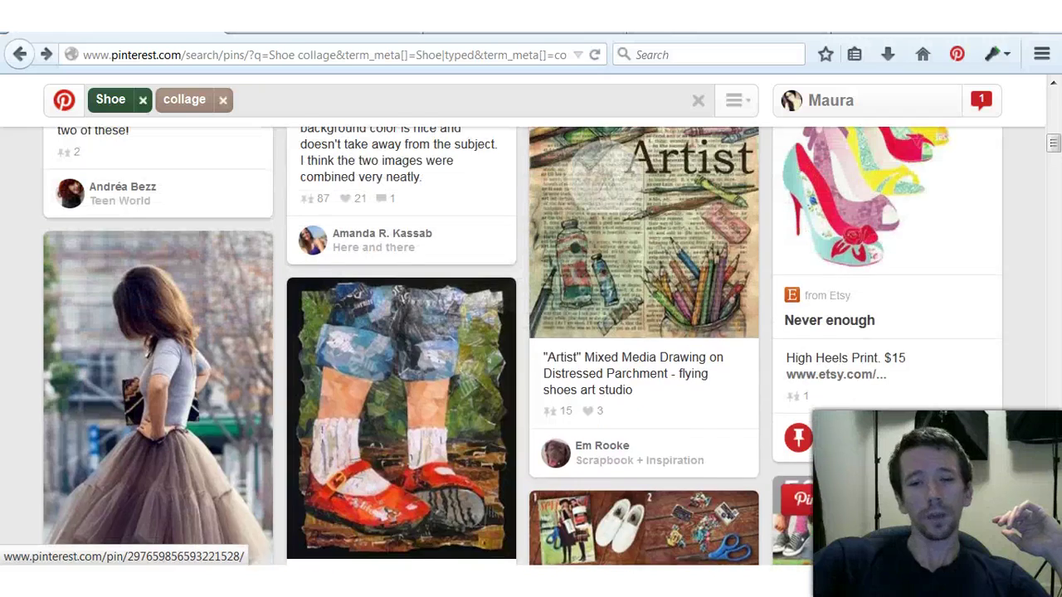
scroll(888, 315, "up", 2)
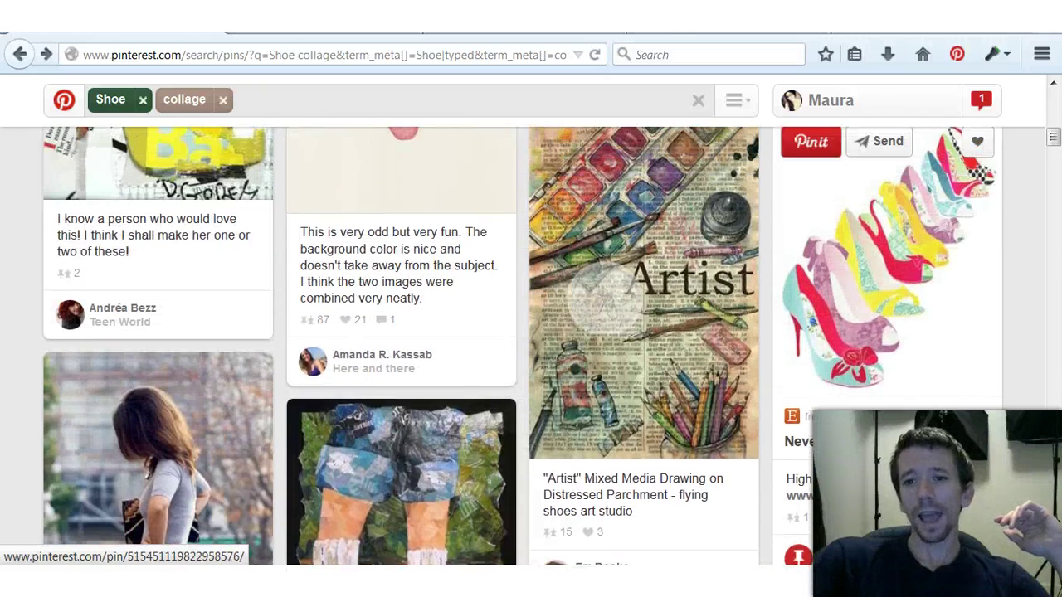
scroll(888, 315, "up", 5)
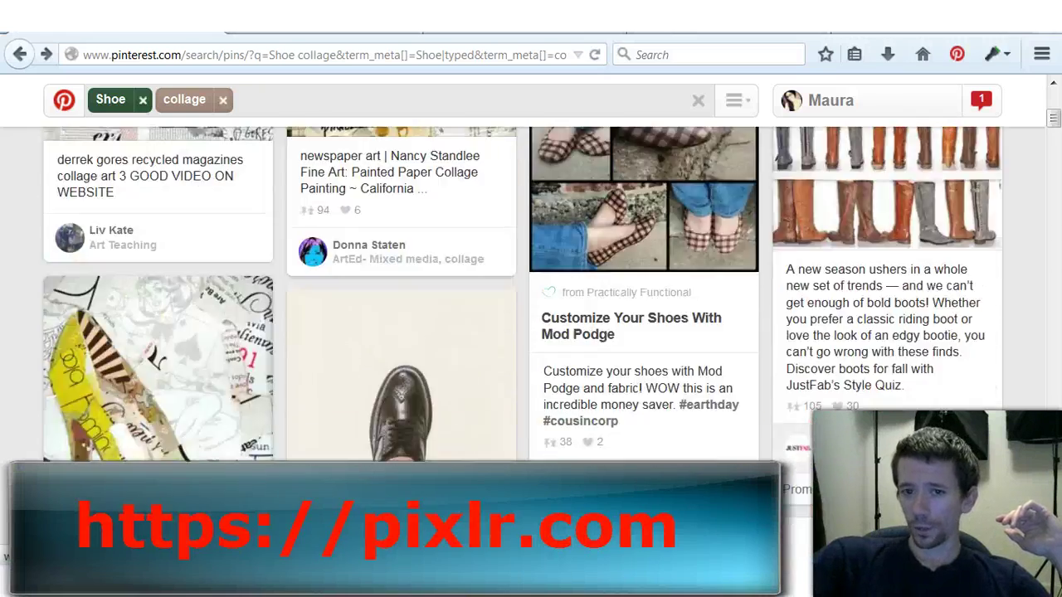
scroll(531, 290, "up", 2)
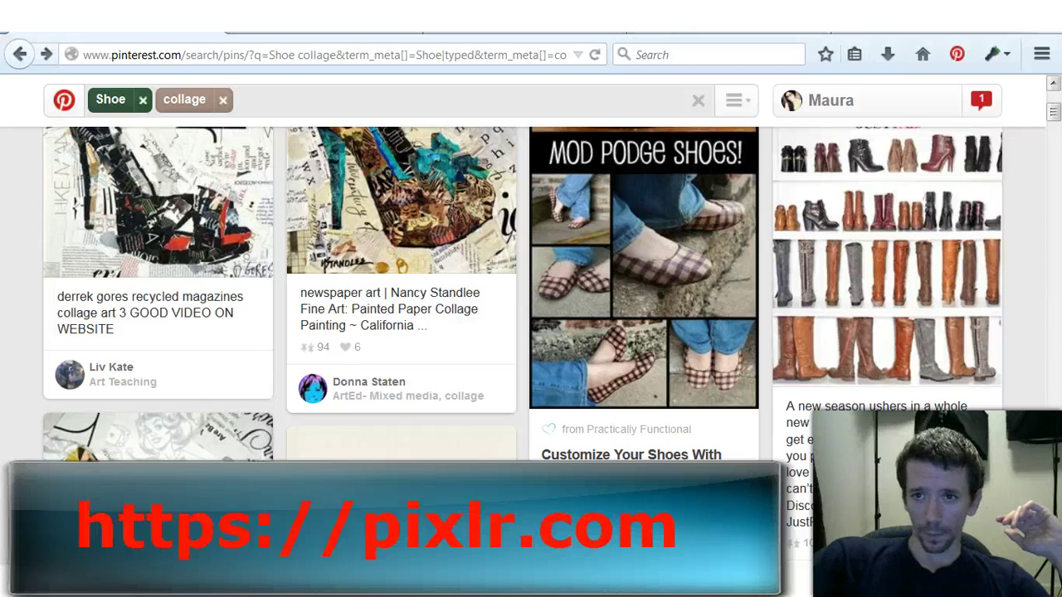
scroll(531, 290, "down", 6)
scroll(531, 332, "down", 15)
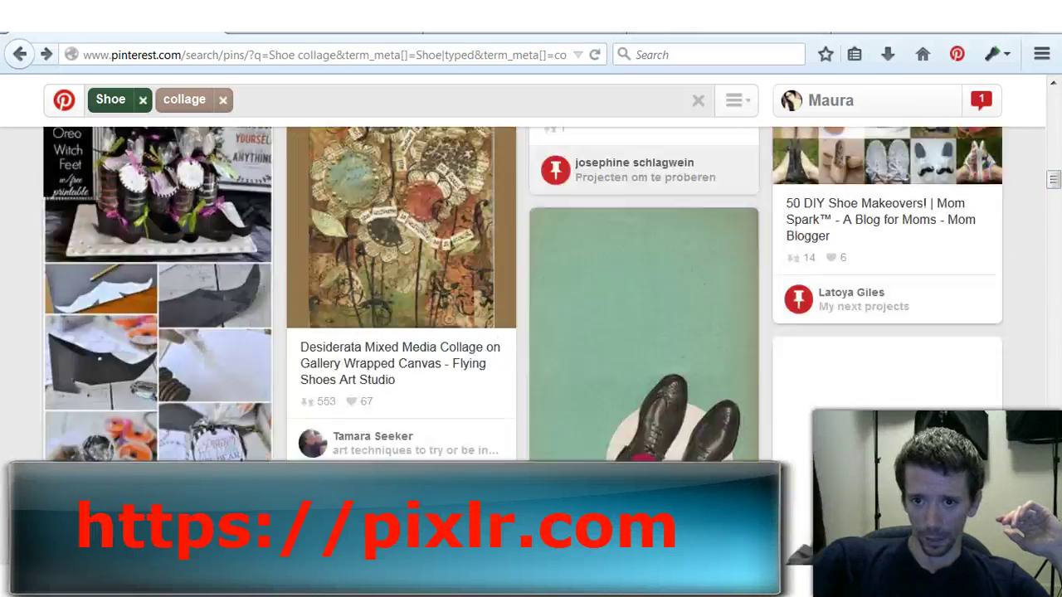
scroll(888, 249, "down", 15)
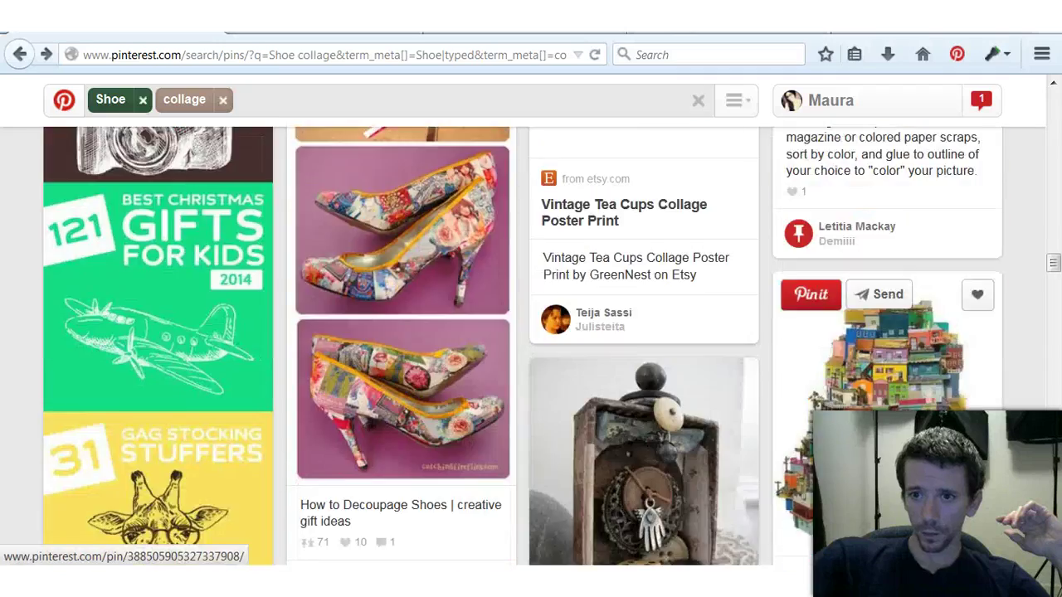
scroll(887, 332, "down", 15)
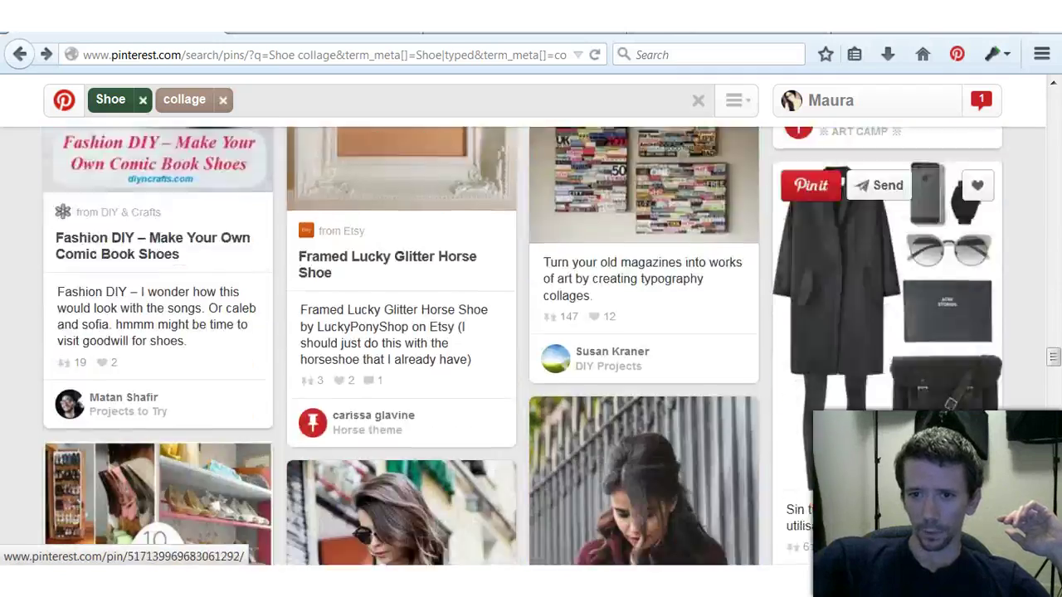
scroll(522, 345, "down", 15)
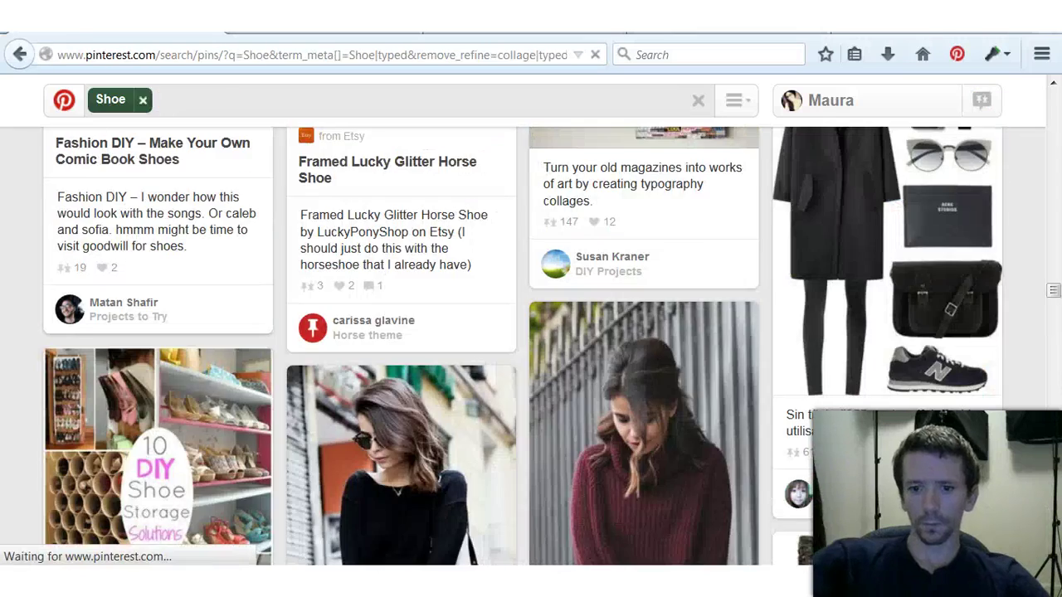
scroll(407, 431, "down", 3)
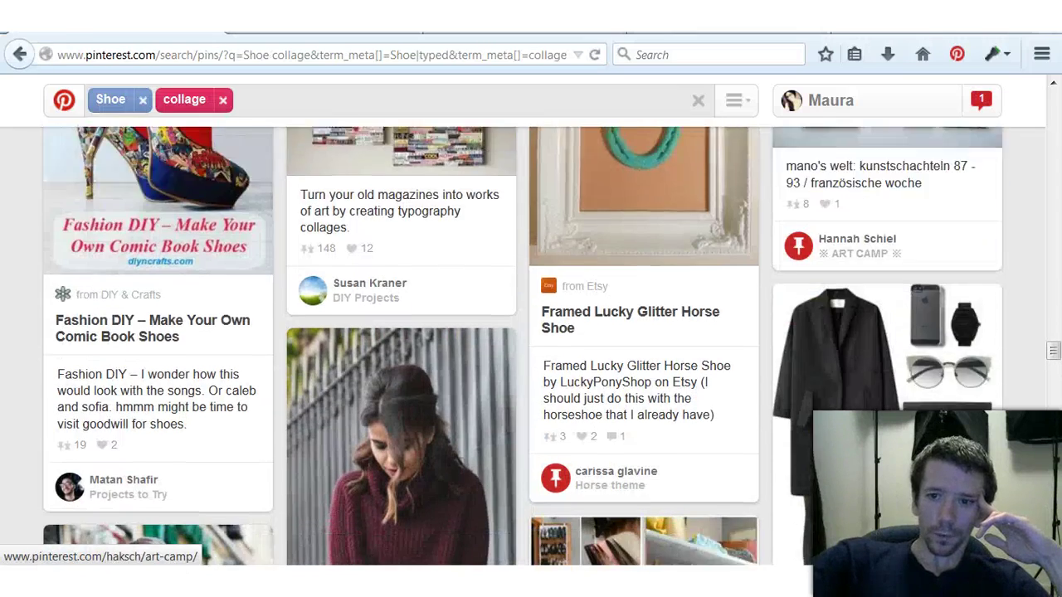
left_click(406, 431)
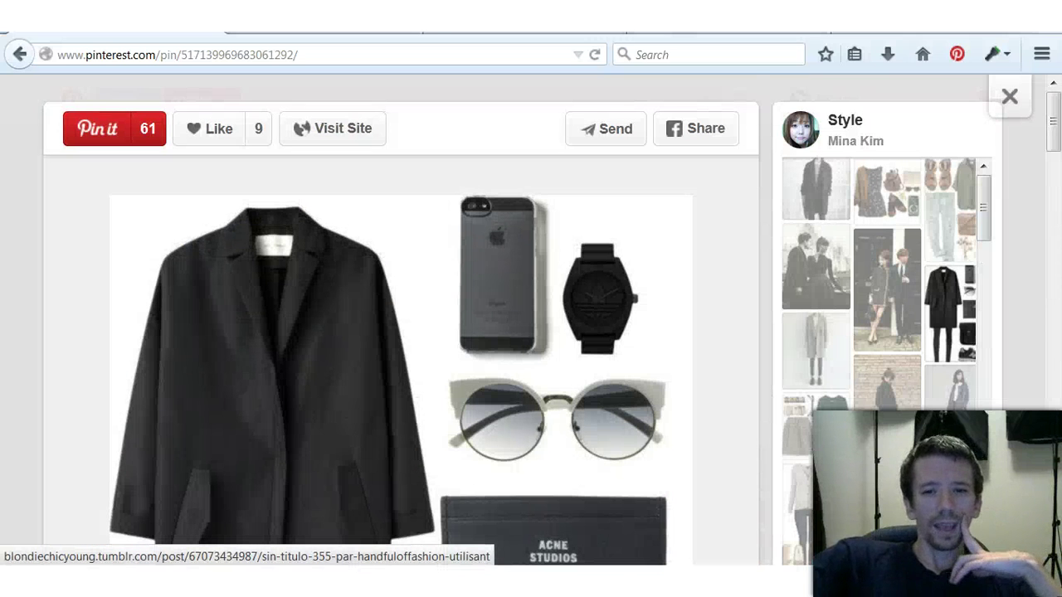
scroll(399, 332, "down", 2)
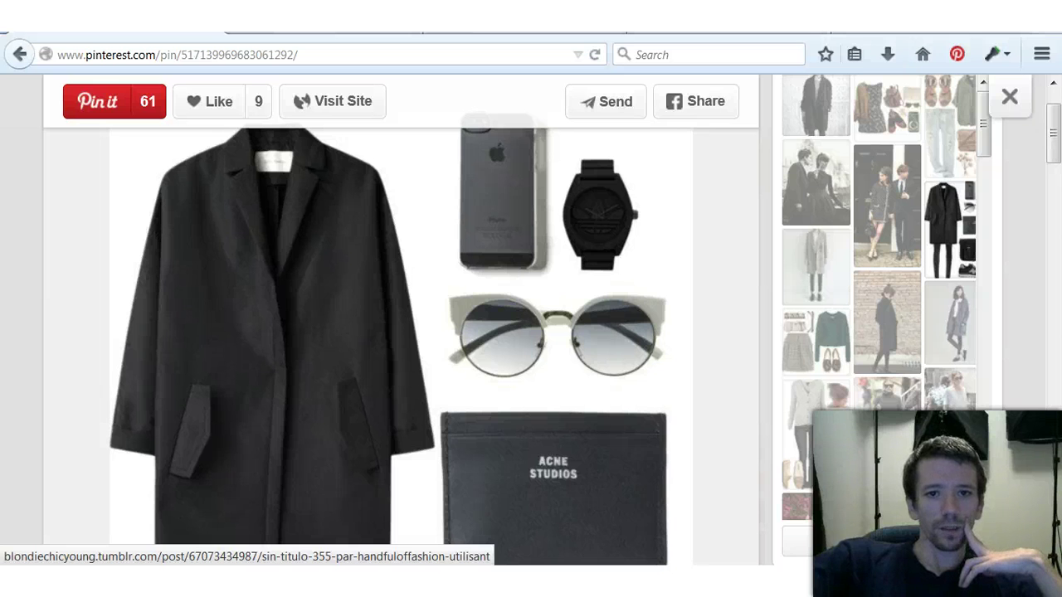
scroll(398, 331, "up", 1)
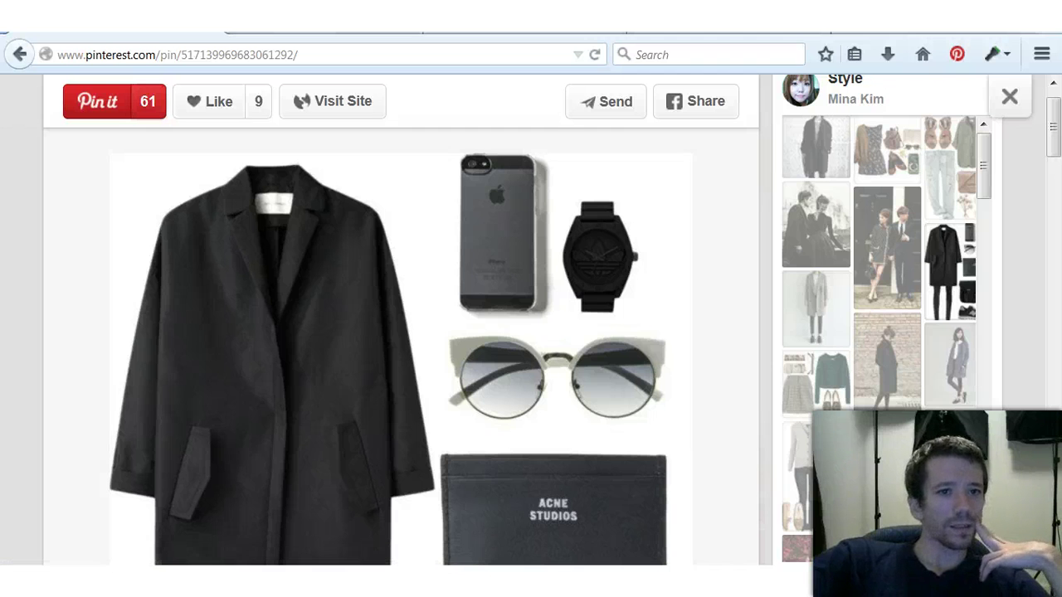
scroll(399, 332, "down", 2)
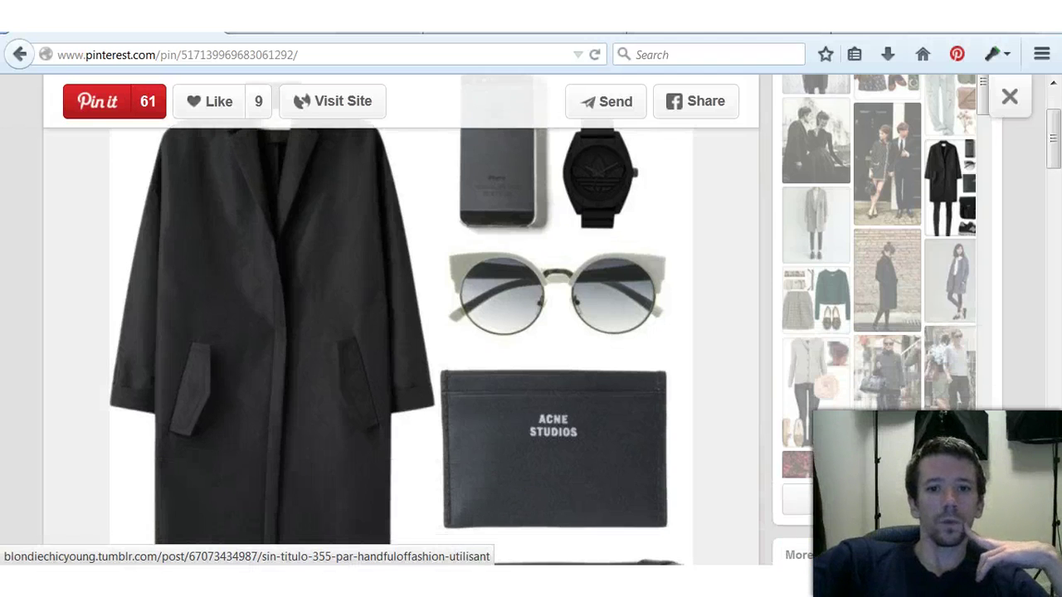
scroll(398, 332, "down", 6)
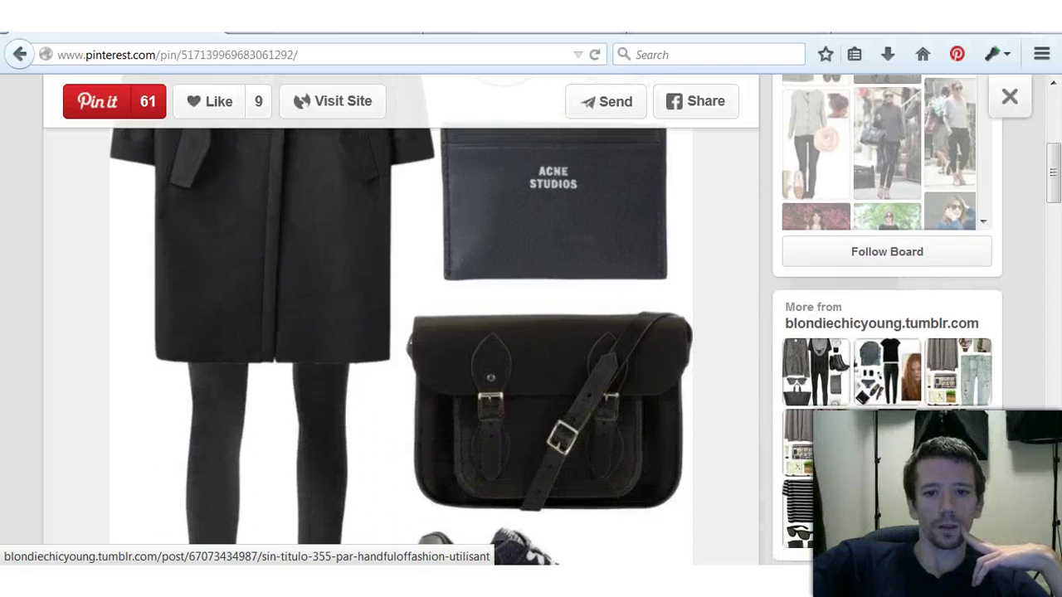
scroll(399, 332, "down", 3)
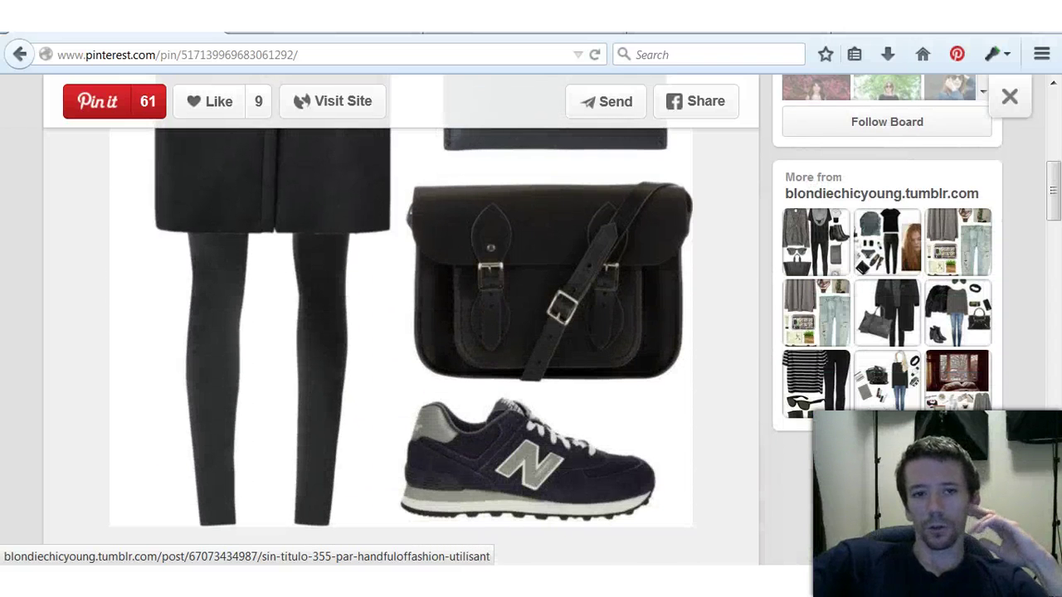
mouse_move(299, 593)
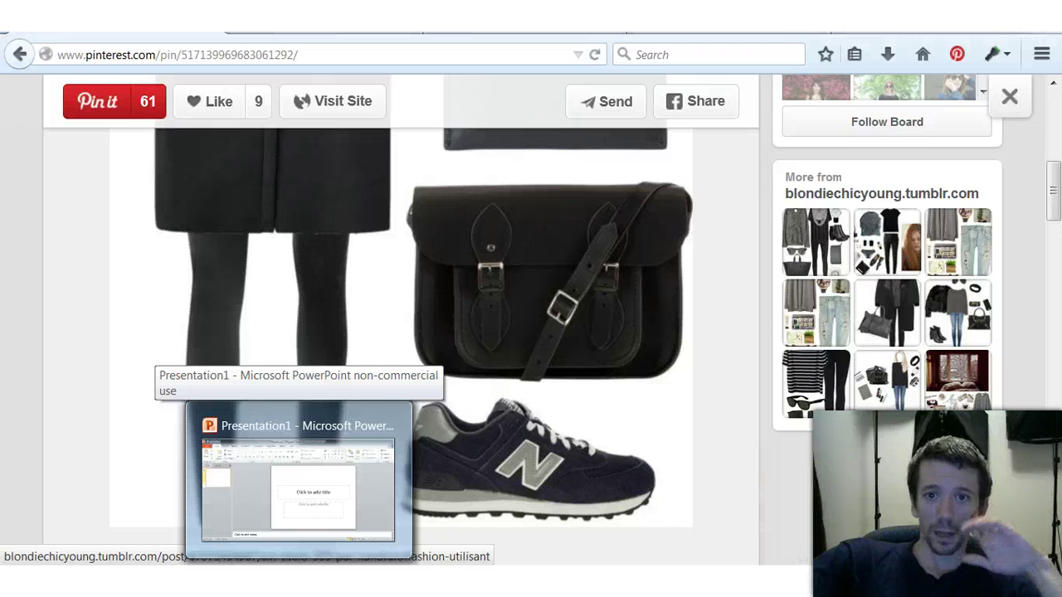
scroll(398, 332, "up", 2)
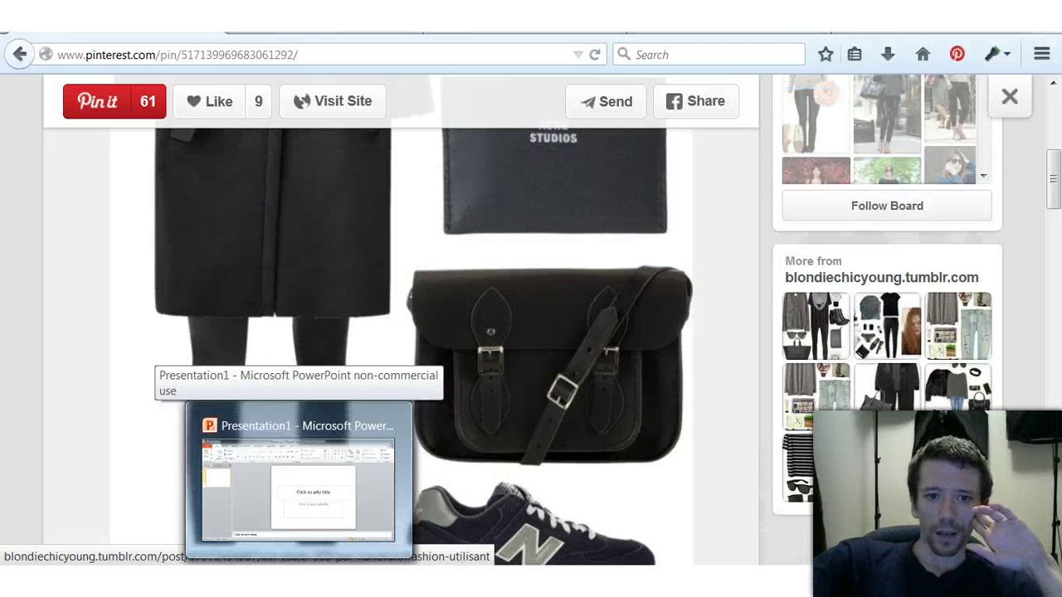
left_click(398, 332)
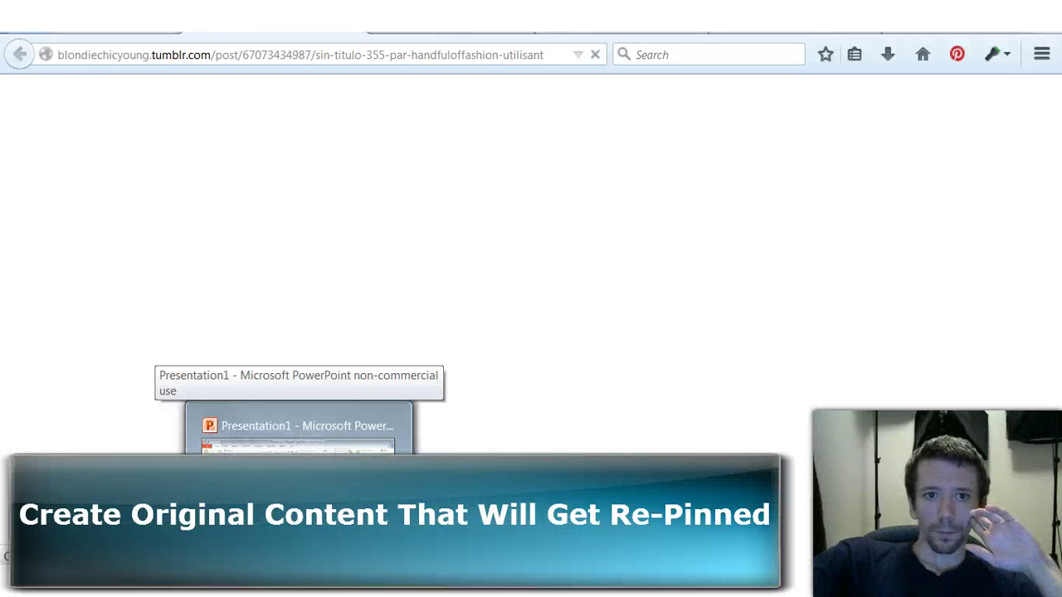
left_click(301, 54)
left_click(108, 25)
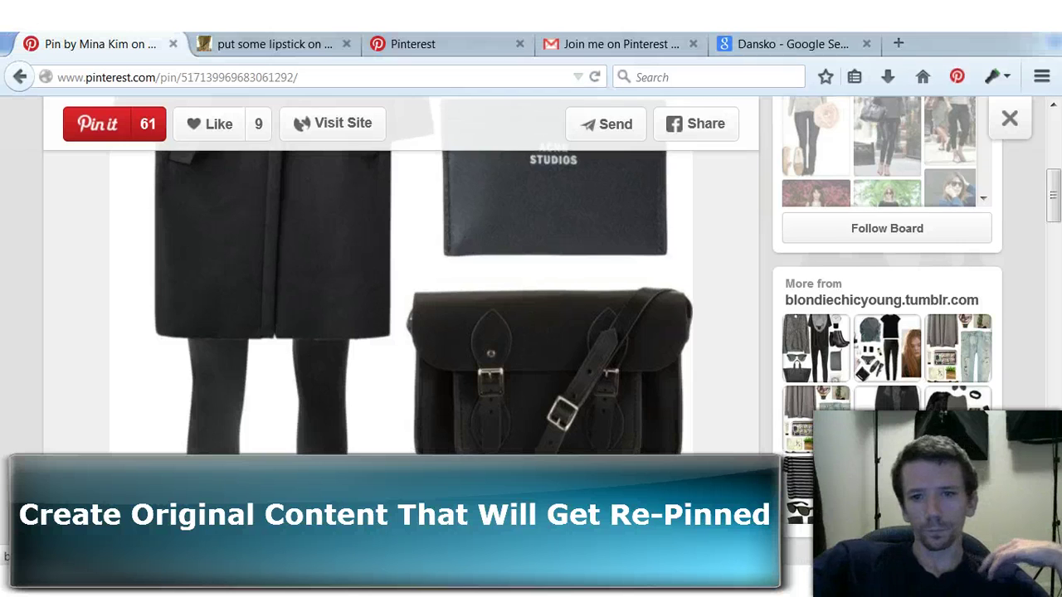
scroll(532, 290, "up", 3)
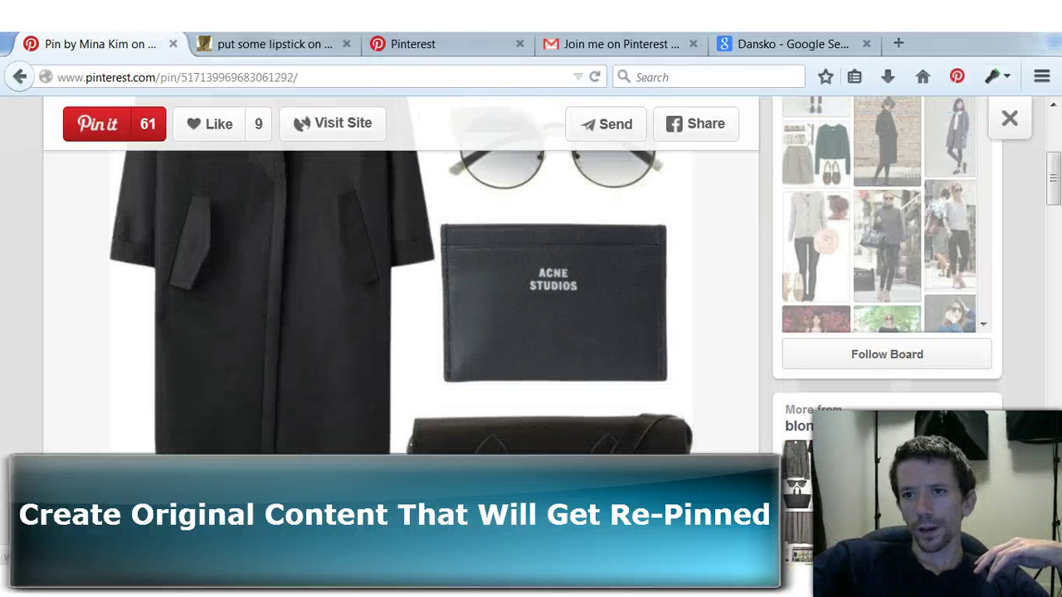
left_click(1010, 119)
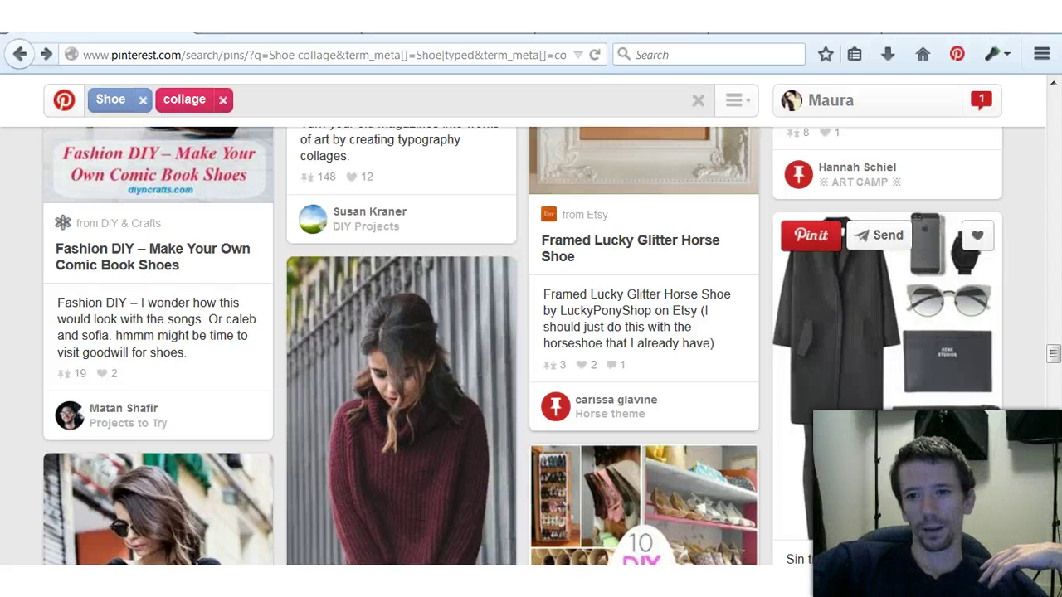
Step: Open the black coat outfit pin, scroll through it, and close it
left_click(871, 332)
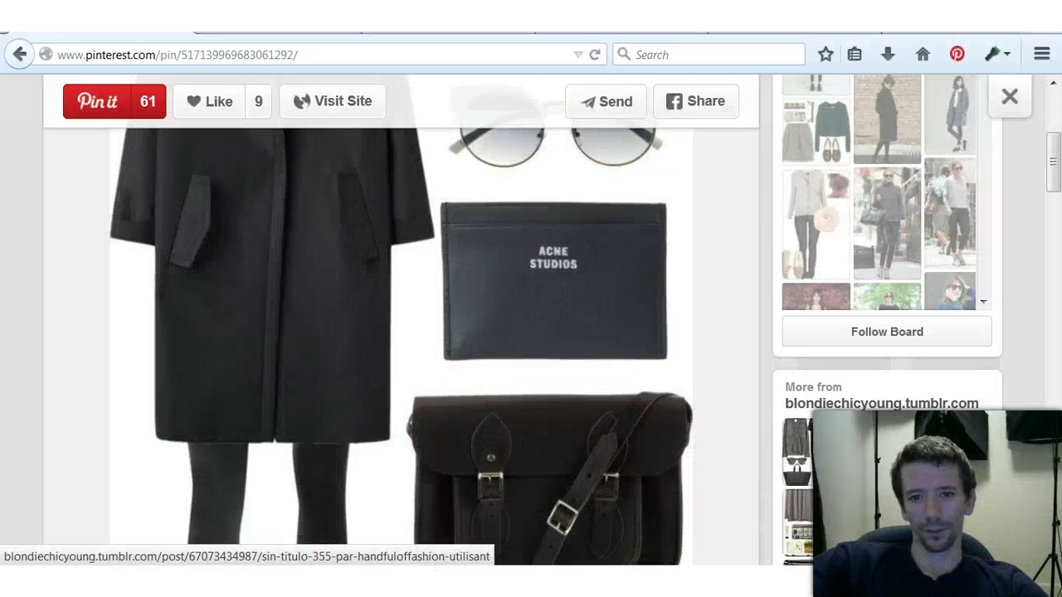
scroll(398, 332, "up", 5)
scroll(398, 332, "down", 5)
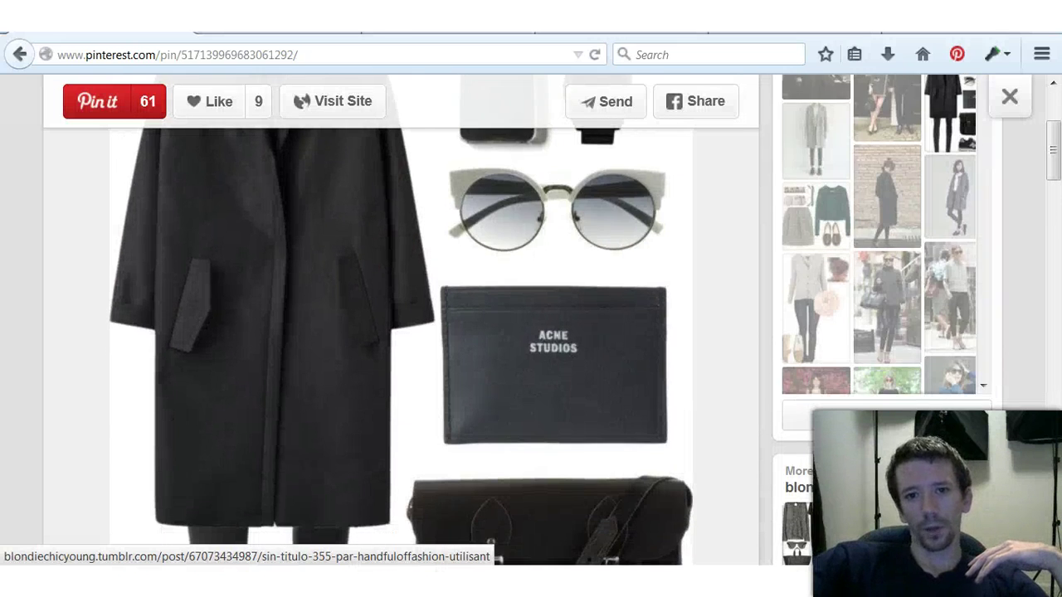
scroll(399, 332, "down", 2)
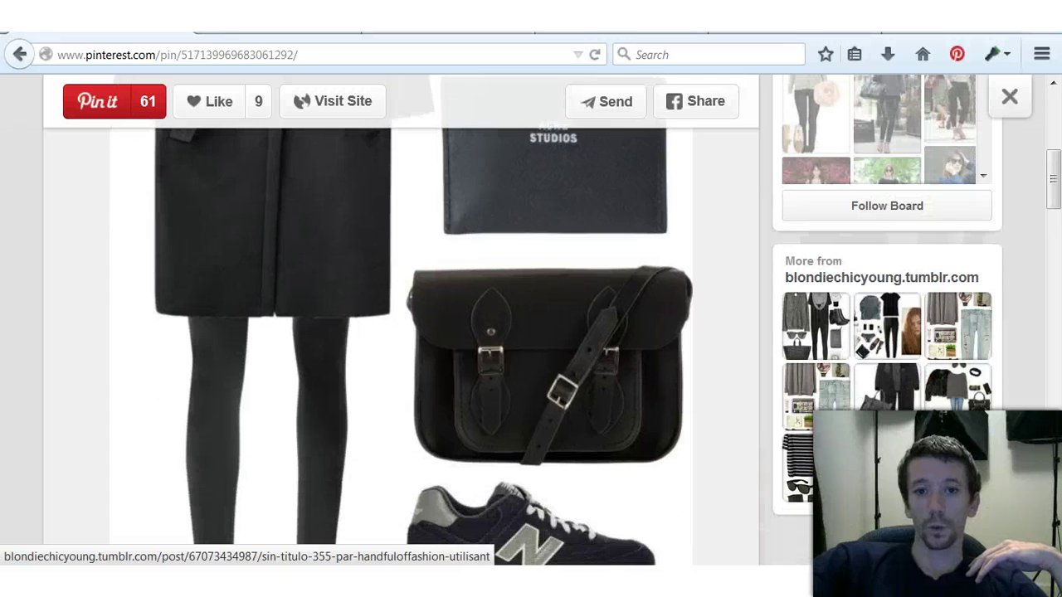
left_click(1010, 96)
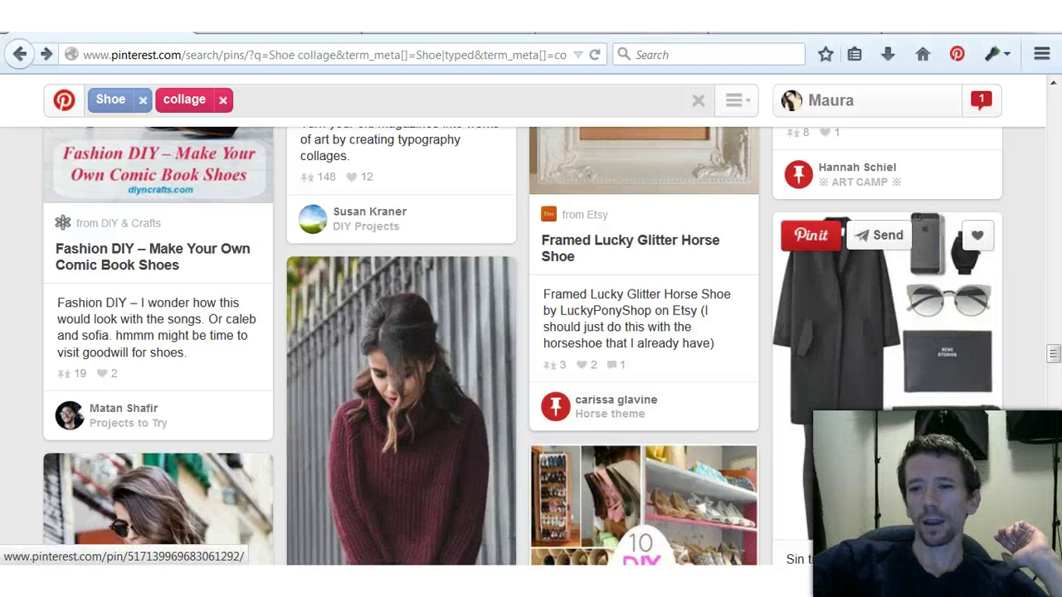
Step: Reopen the black coat outfit pin and scroll through it again
left_click(863, 332)
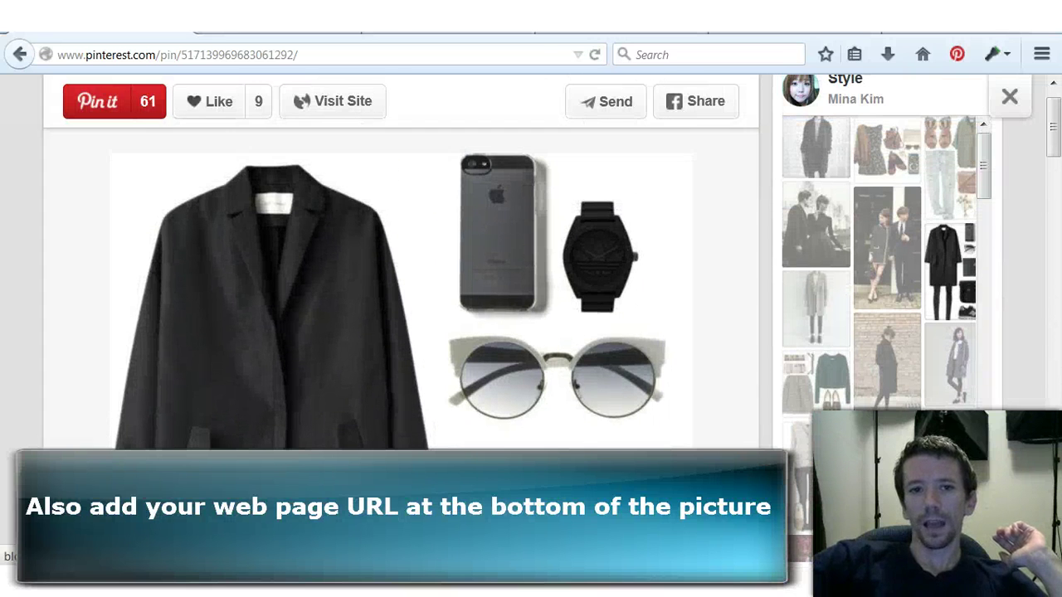
scroll(531, 315, "down", 5)
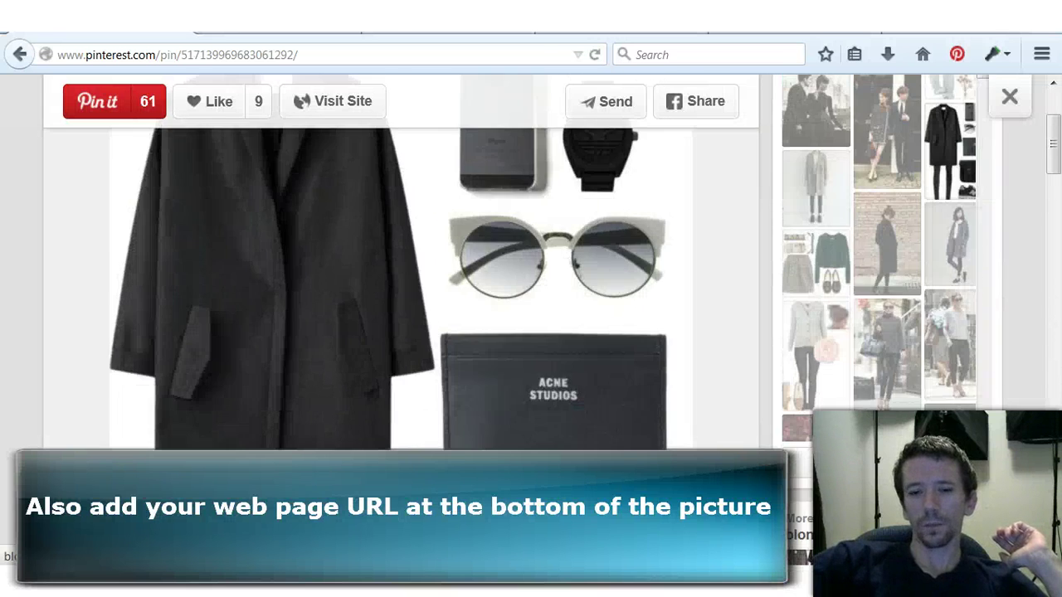
scroll(531, 315, "down", 3)
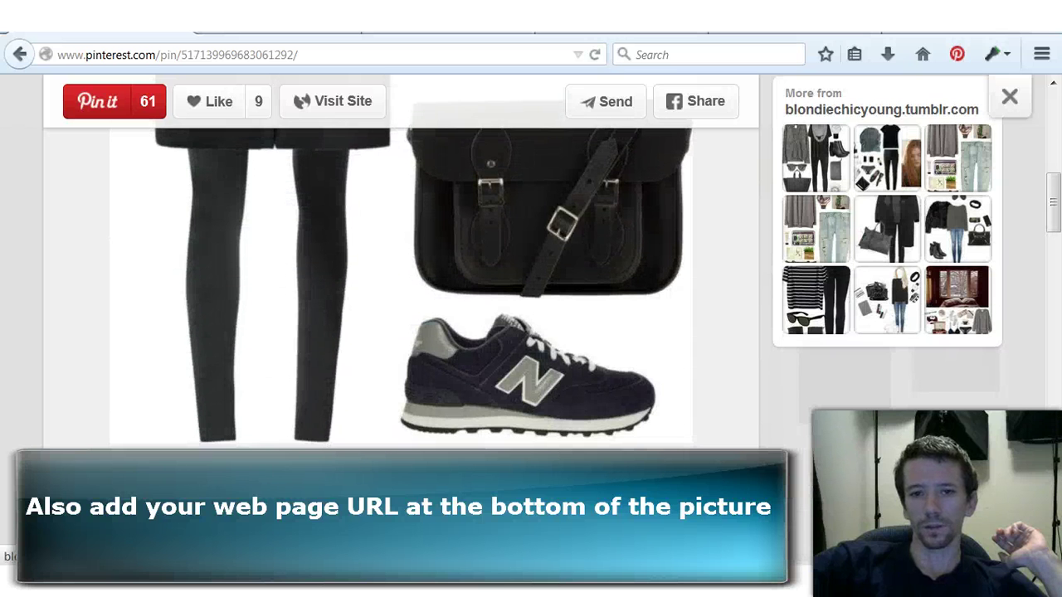
scroll(531, 315, "up", 5)
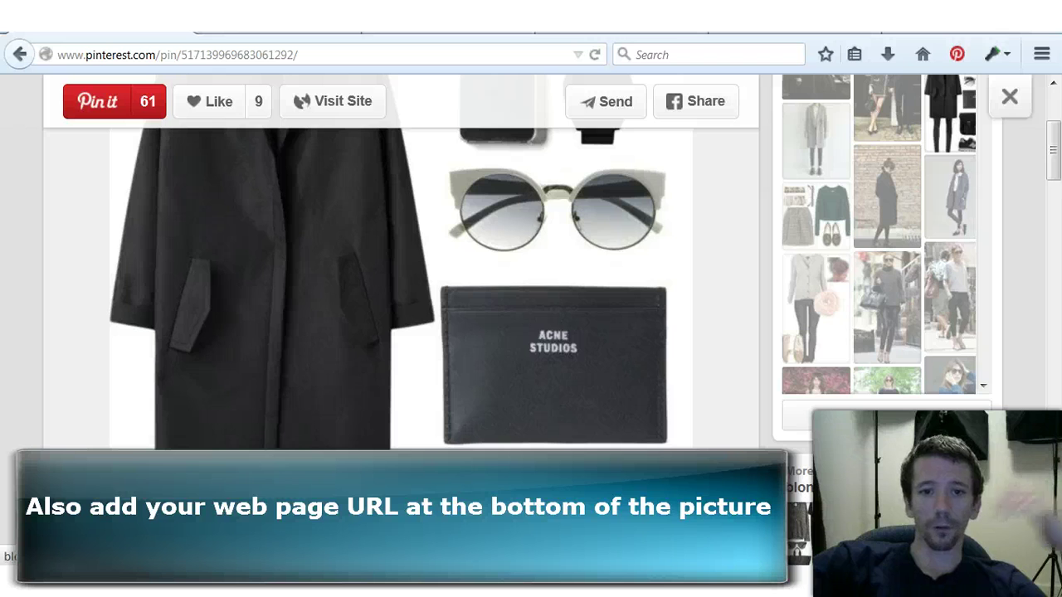
scroll(531, 315, "up", 3)
scroll(531, 315, "up", 1)
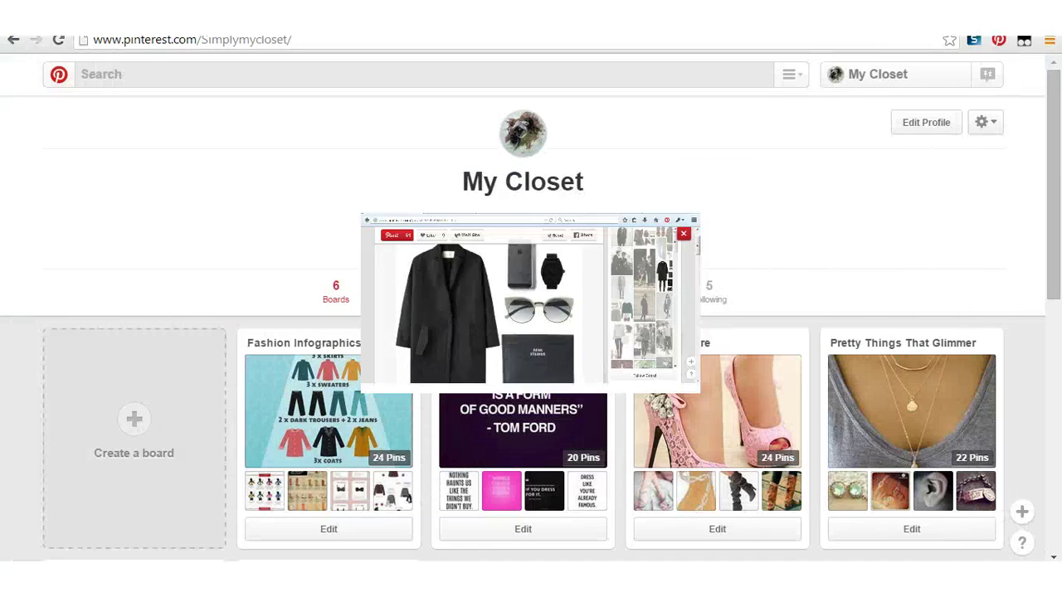
Step: Browse the My Closet board grid and open the Designer Handbags For Less board
scroll(717, 390, "down", 3)
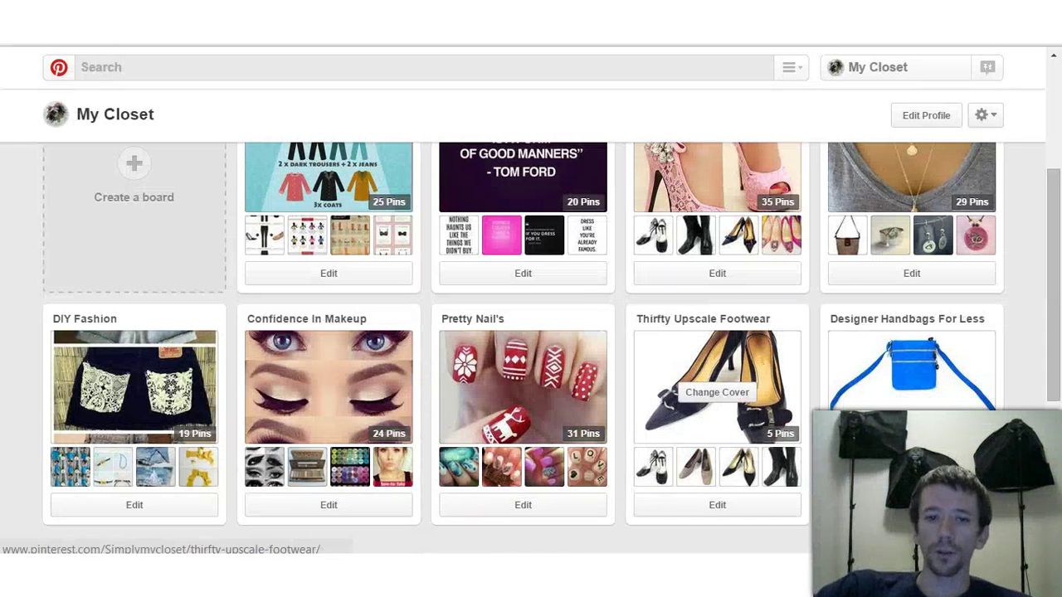
scroll(523, 465, "up", 1)
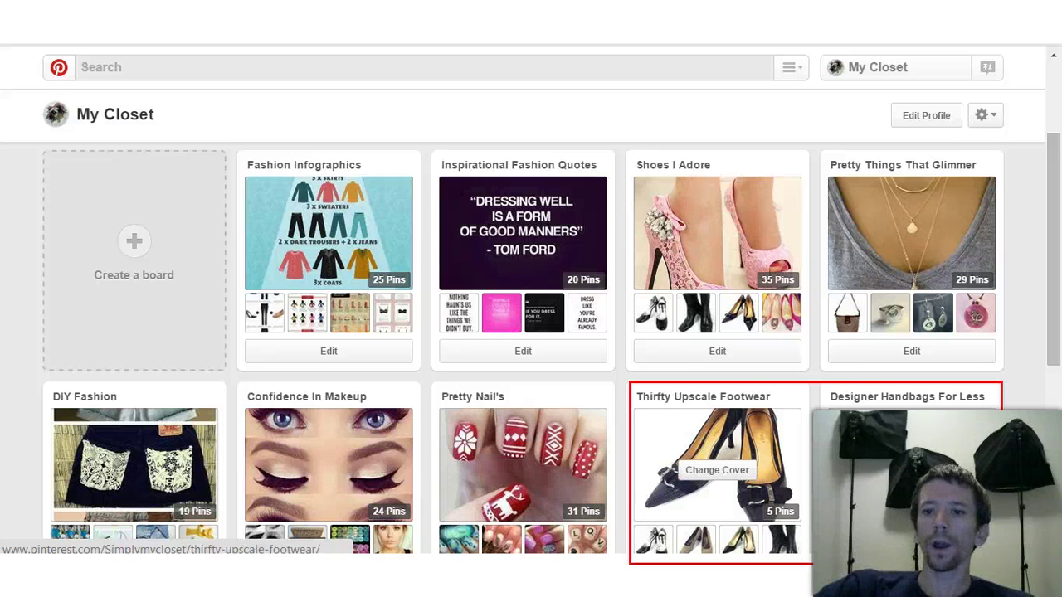
scroll(717, 470, "down", 1)
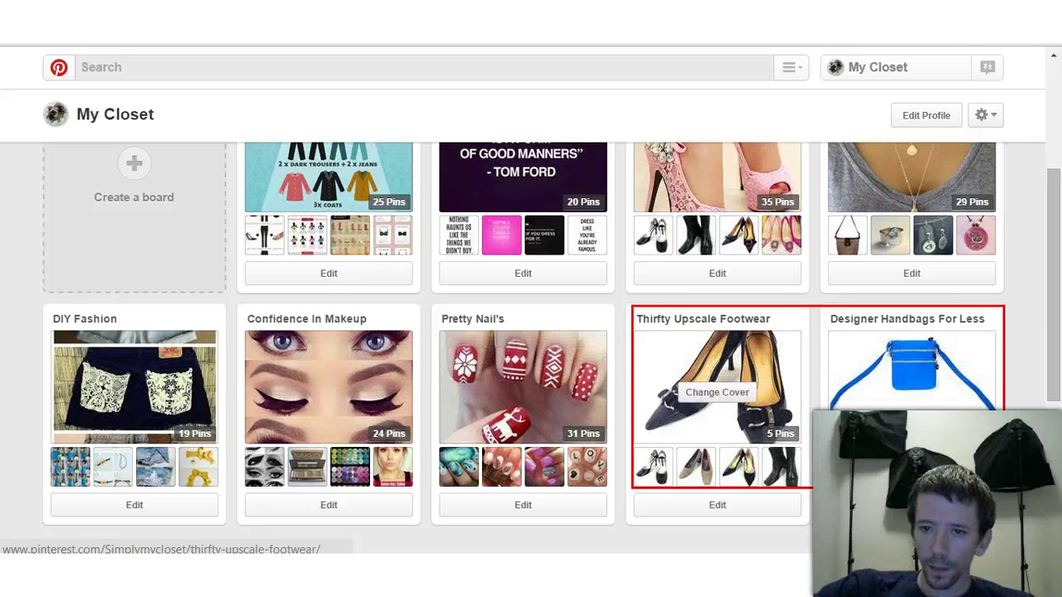
scroll(717, 332, "up", 1)
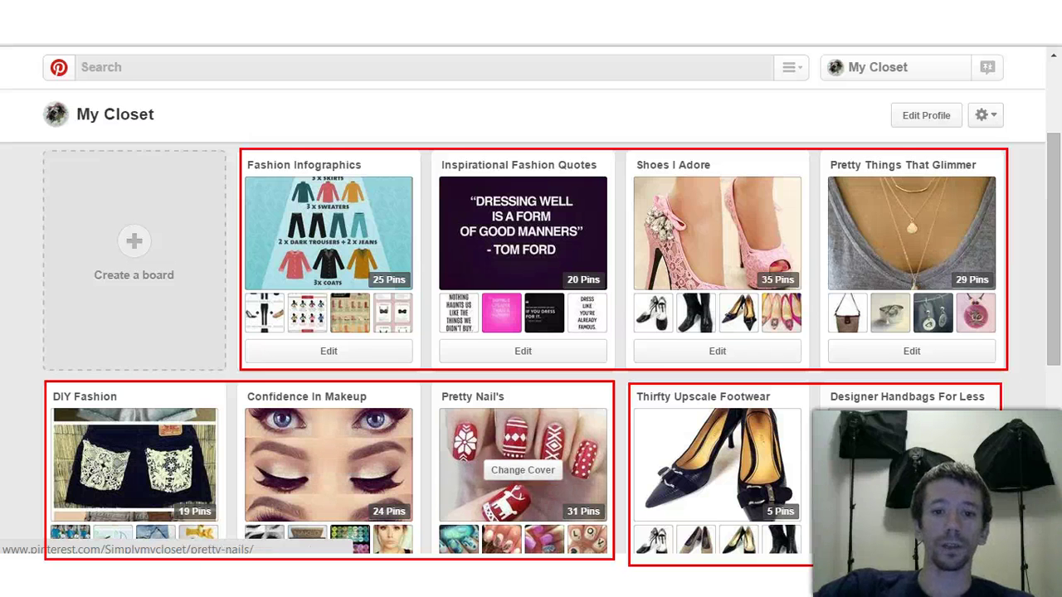
scroll(912, 332, "down", 1)
left_click(912, 365)
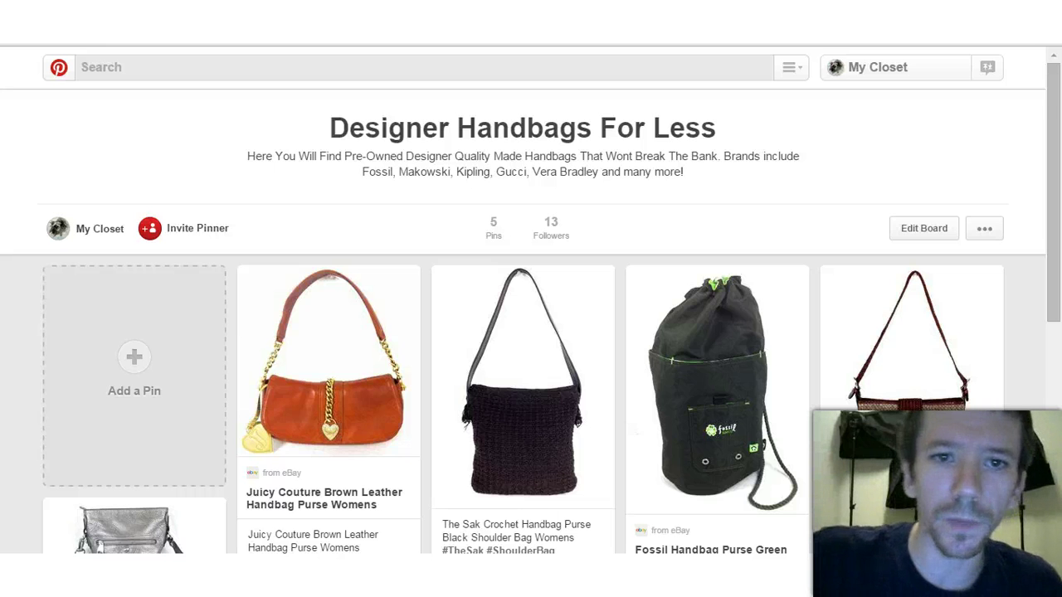
Step: Highlight the brand names in the board description, then go back to the My Closet boards
left_click_drag(363, 172, 568, 171)
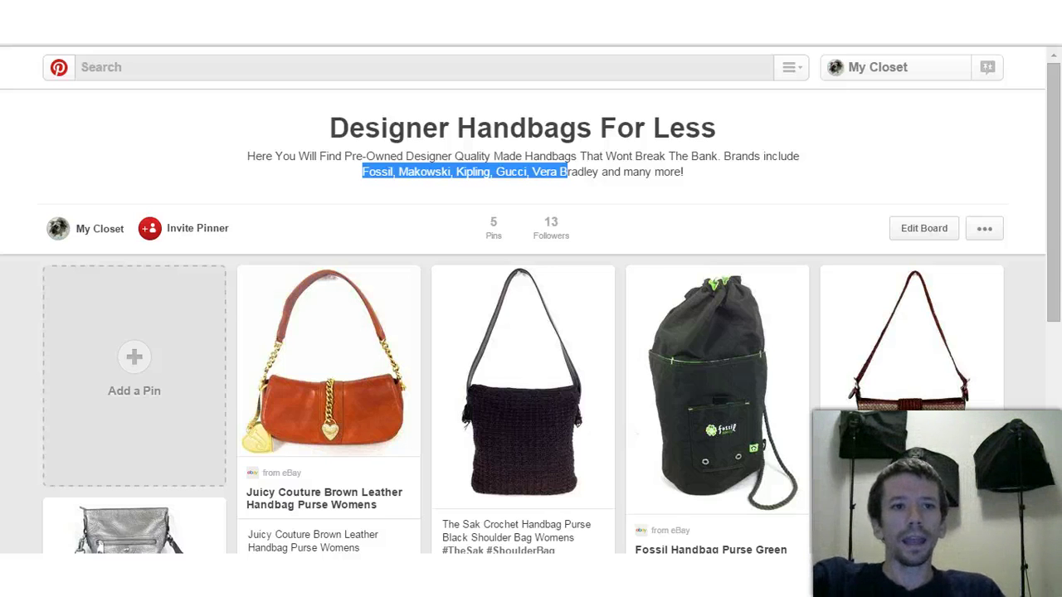
key("alt+Left")
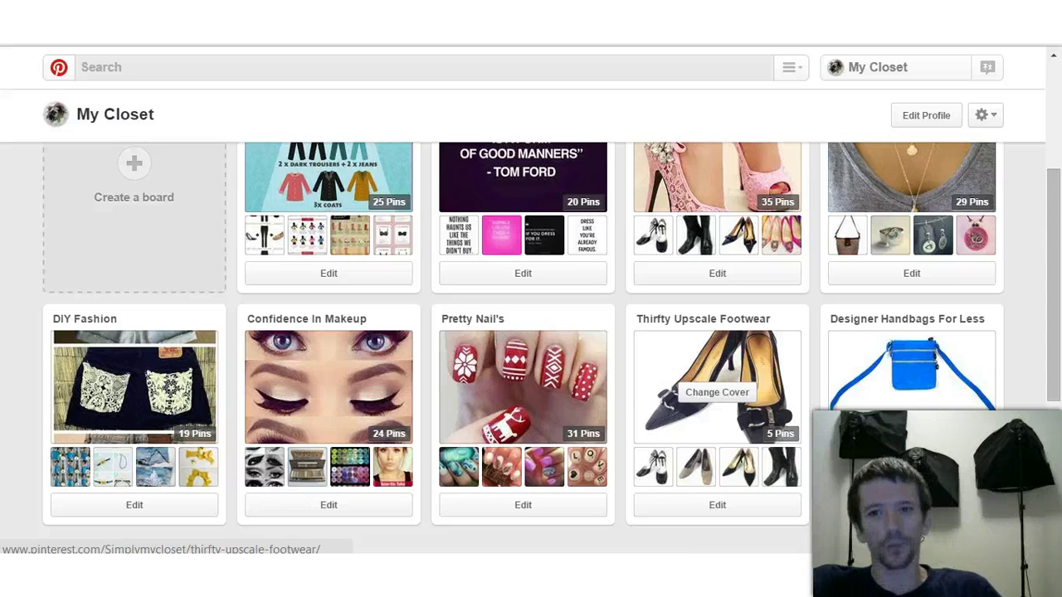
scroll(717, 390, "up", 3)
scroll(717, 390, "down", 2)
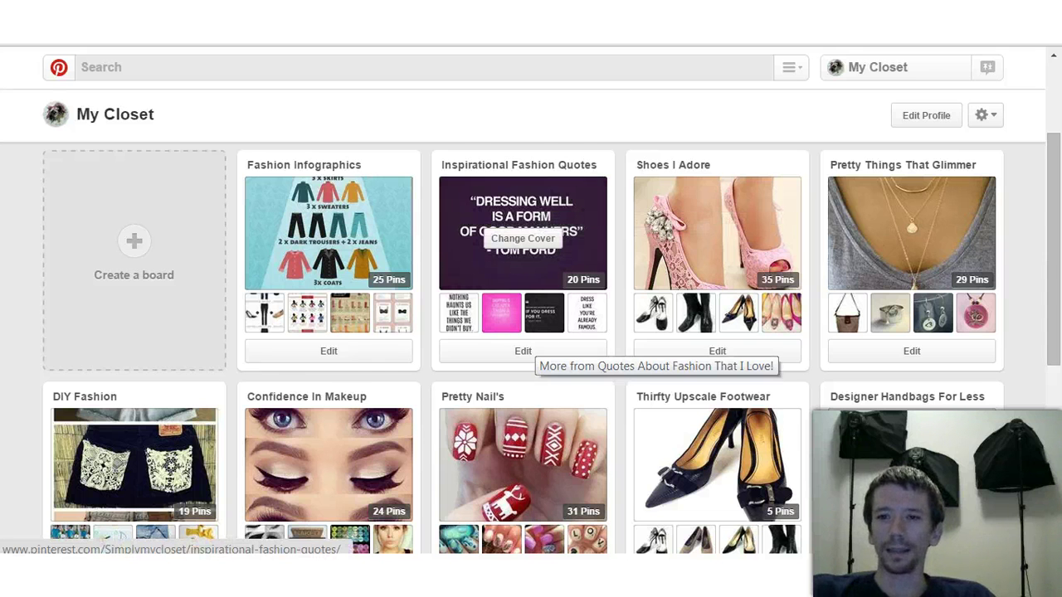
scroll(531, 349, "up", 1)
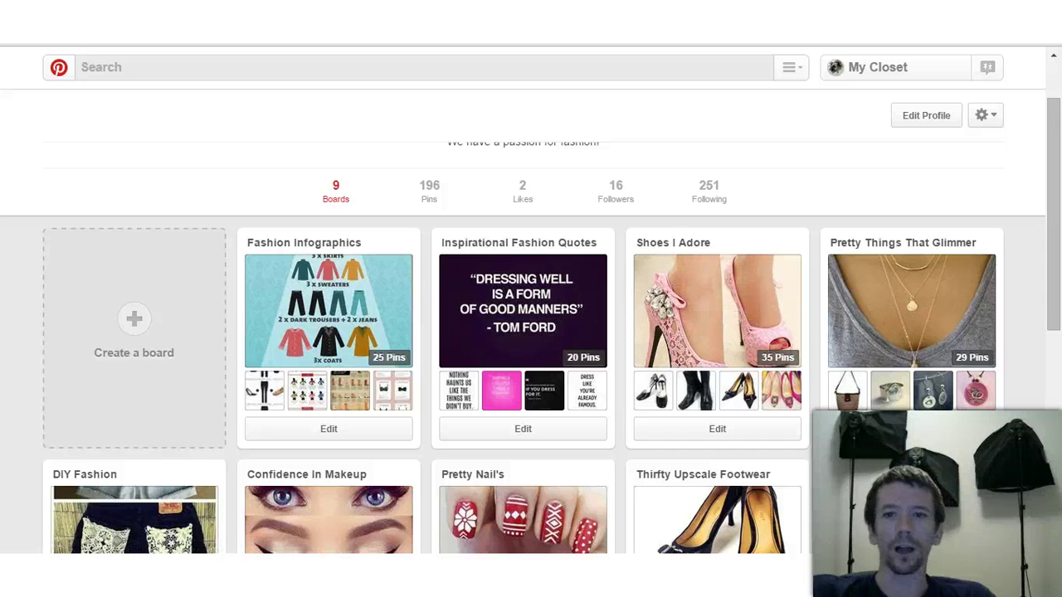
scroll(523, 316, "down", 2)
scroll(522, 316, "up", 2)
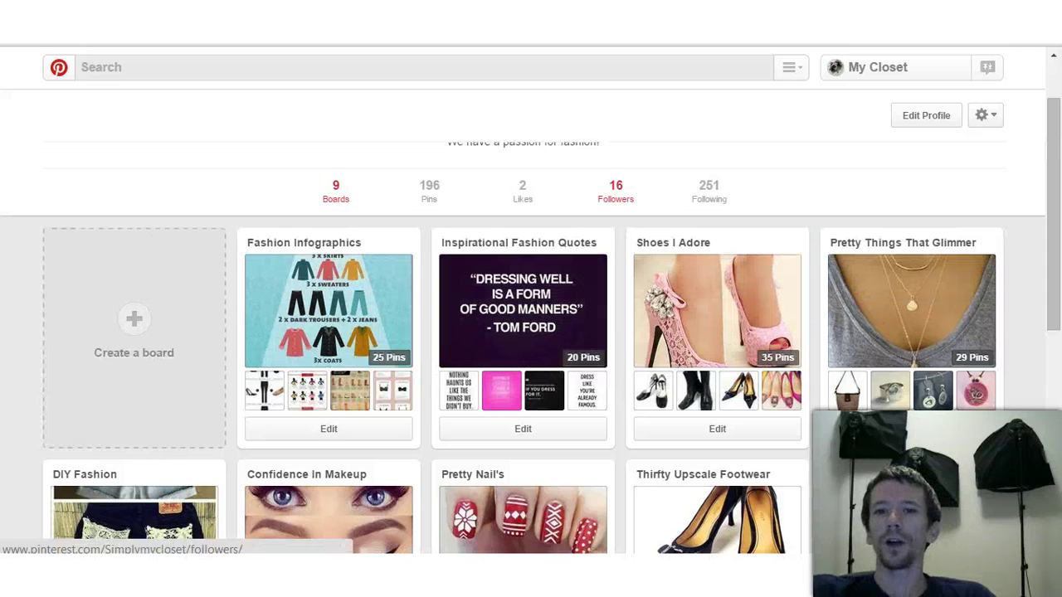
scroll(522, 249, "down", 2)
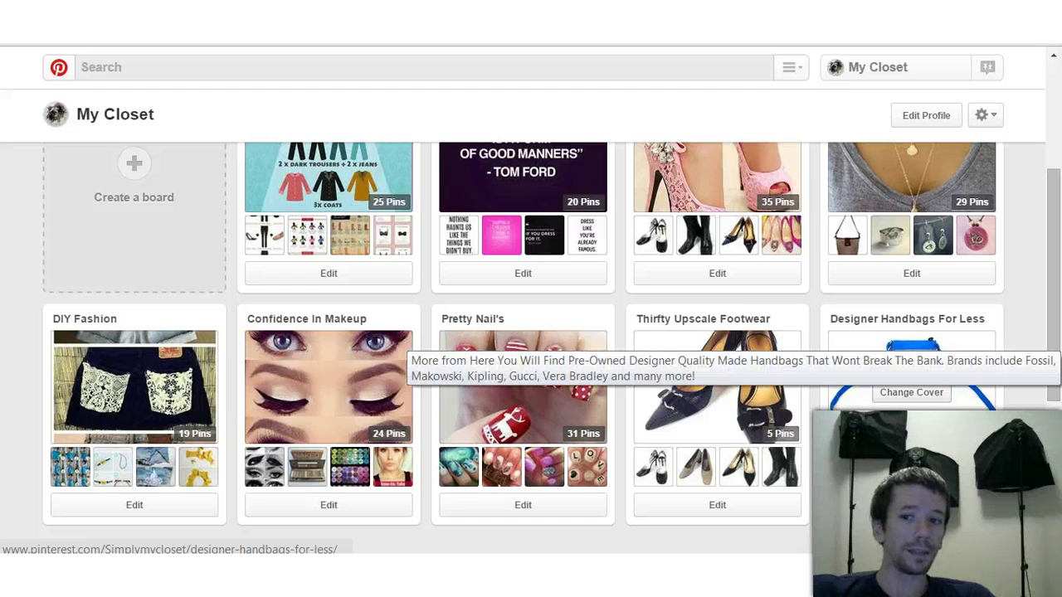
scroll(531, 332, "up", 1)
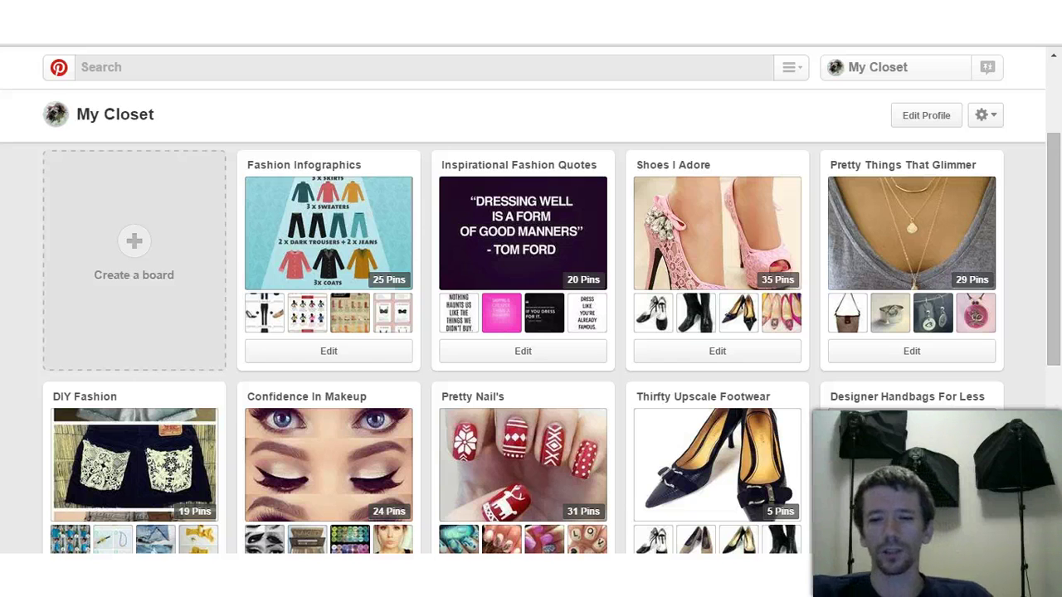
scroll(716, 394, "up", 2)
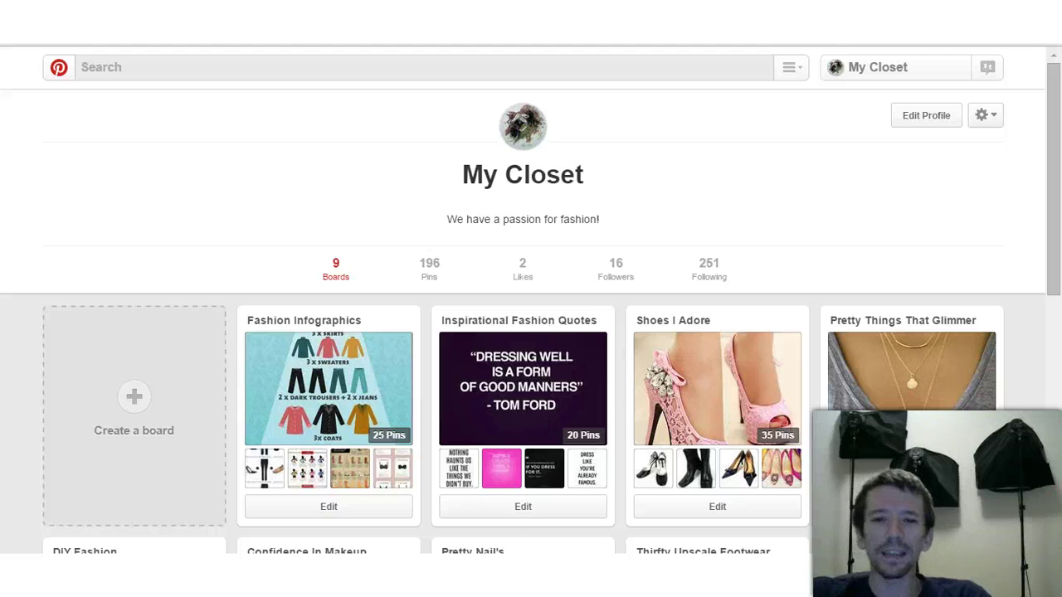
scroll(329, 249, "down", 2)
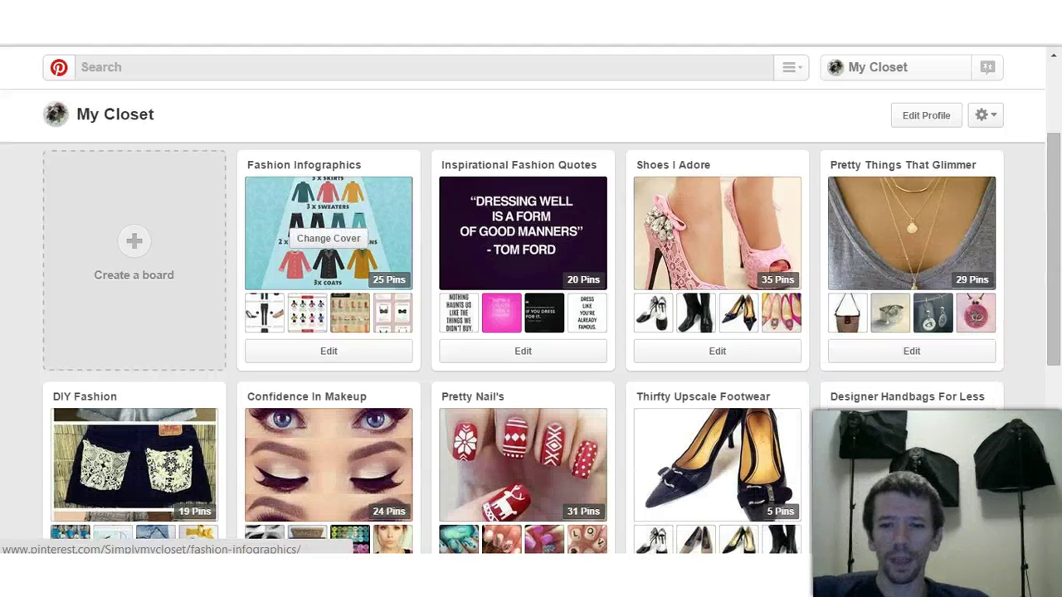
scroll(328, 390, "down", 1)
scroll(522, 390, "up", 3)
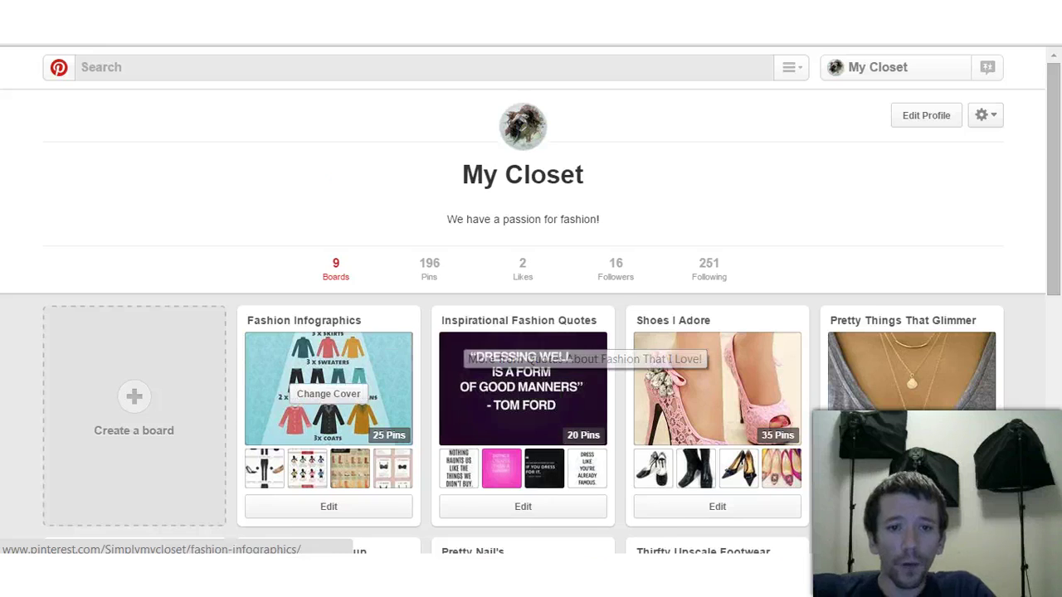
Step: Browse the My Closet boards and open the Inspirational Fashion Quotes board
scroll(523, 348, "down", 1)
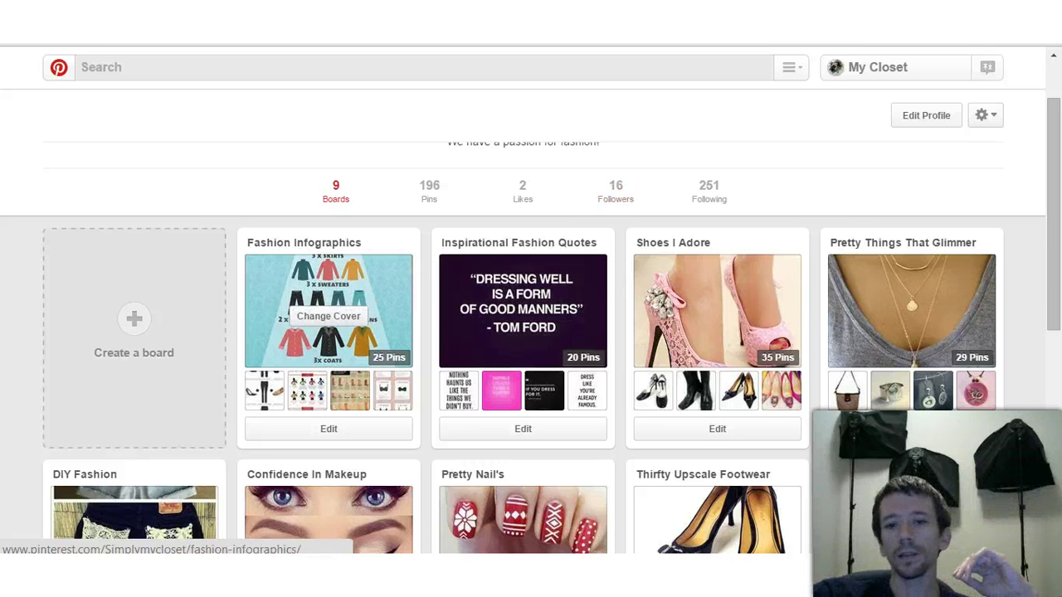
scroll(411, 367, "down", 3)
scroll(410, 366, "up", 2)
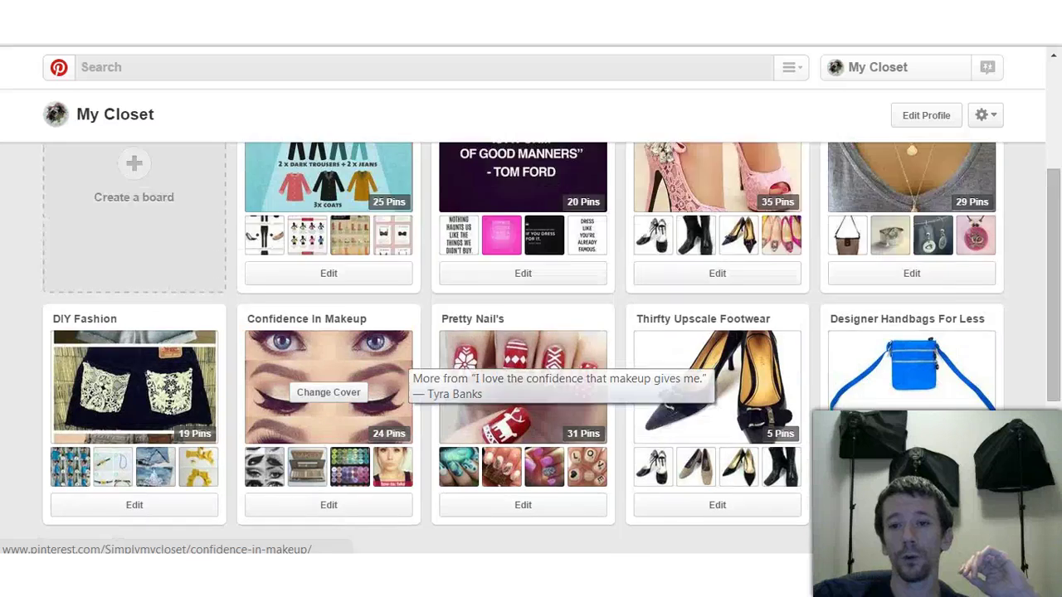
scroll(411, 367, "up", 1)
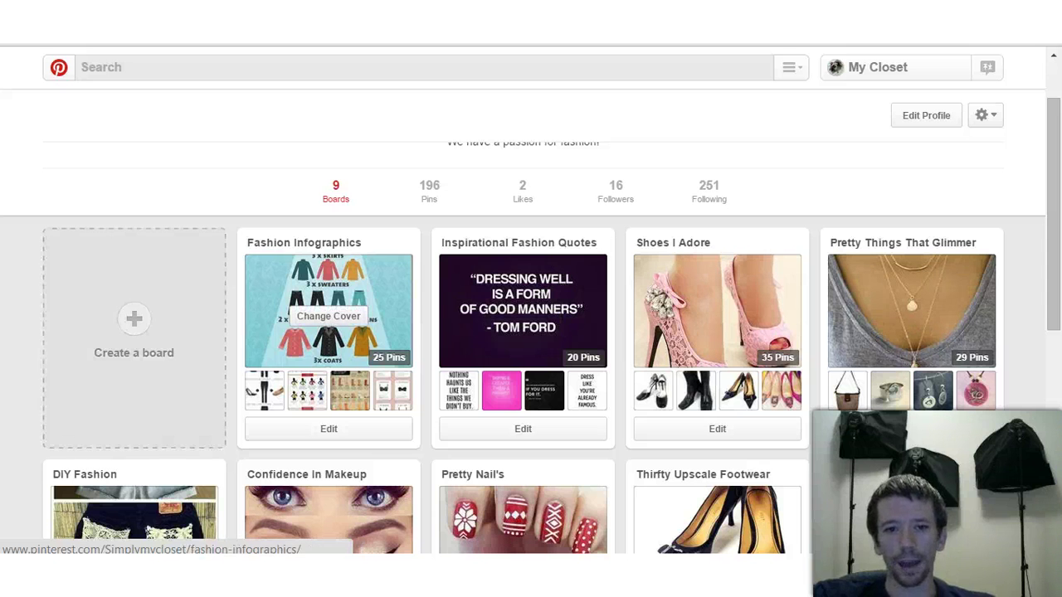
scroll(523, 332, "down", 2)
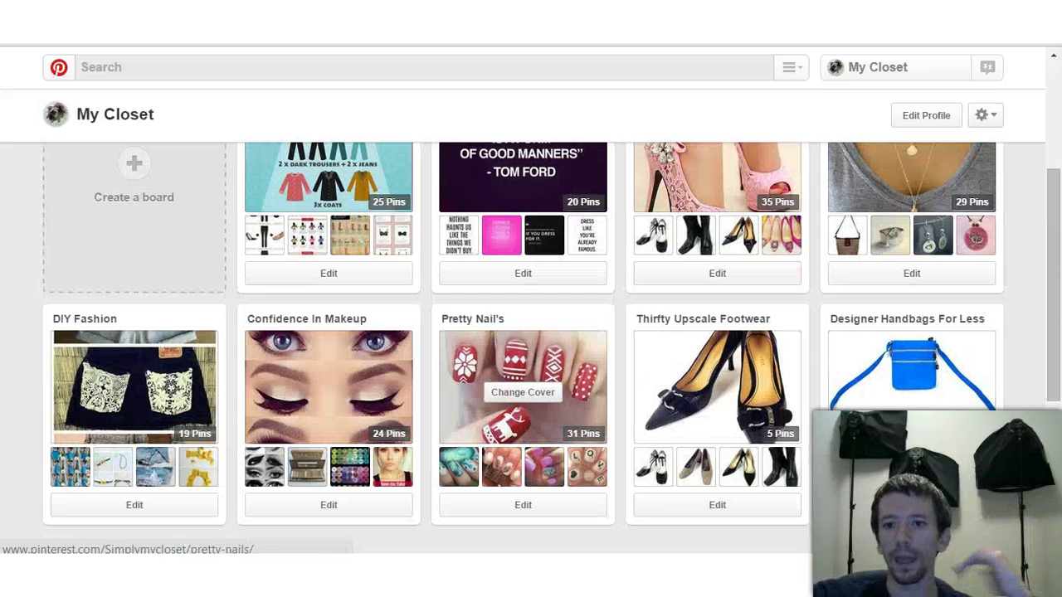
scroll(717, 390, "up", 2)
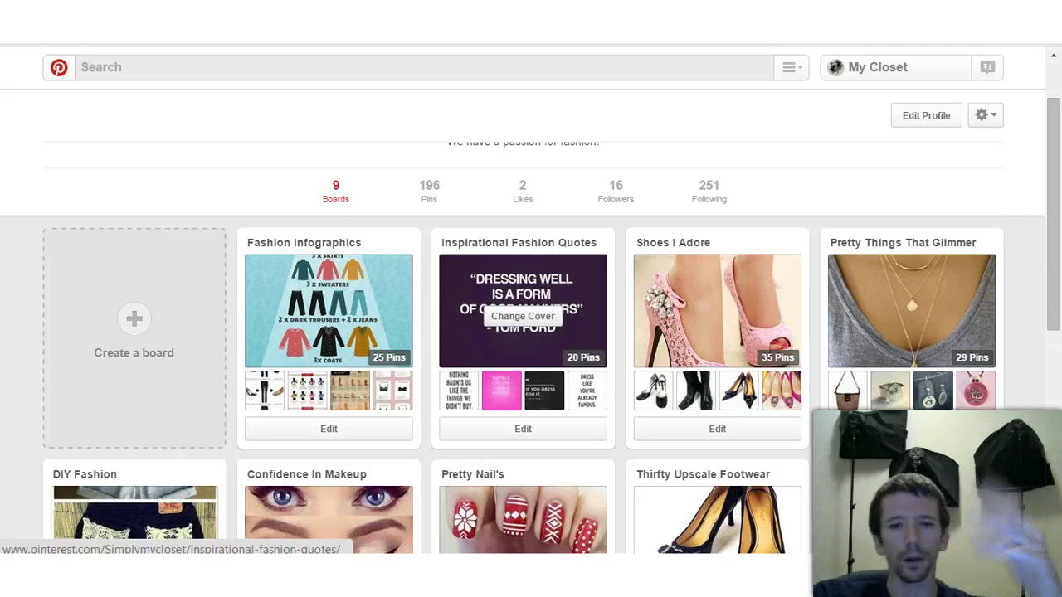
left_click(489, 274)
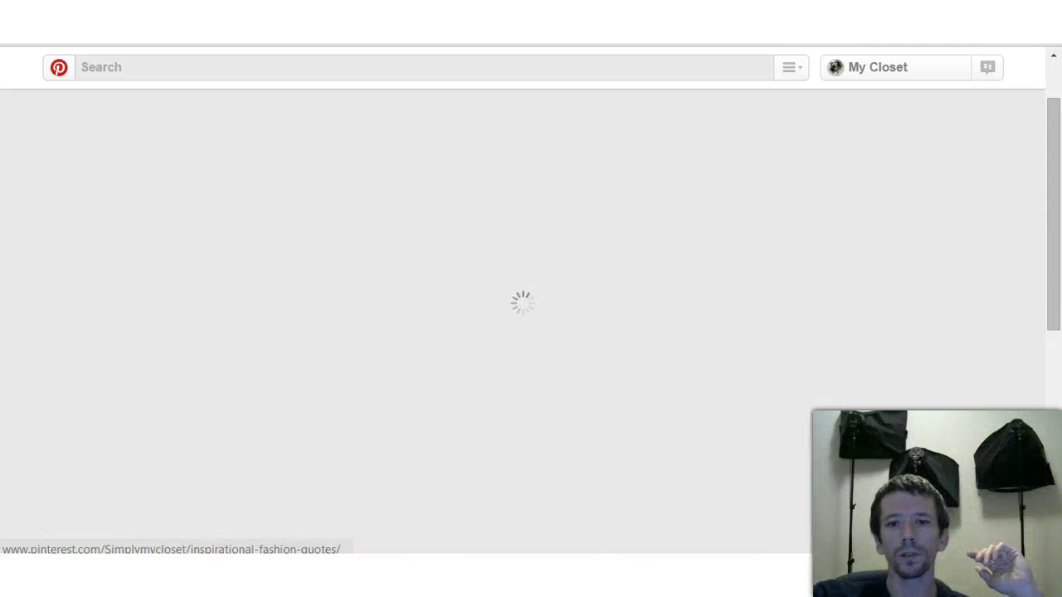
Step: Look through the Inspirational Fashion Quotes board's pins, then return to the My Closet profile
scroll(523, 332, "down", 1)
scroll(523, 332, "down", 7)
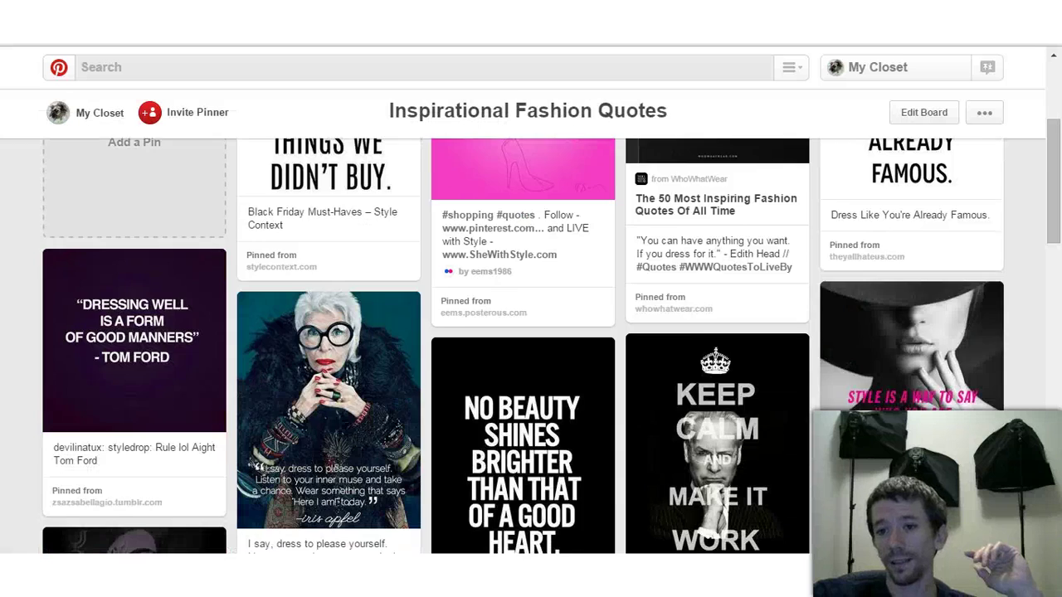
scroll(523, 332, "up", 6)
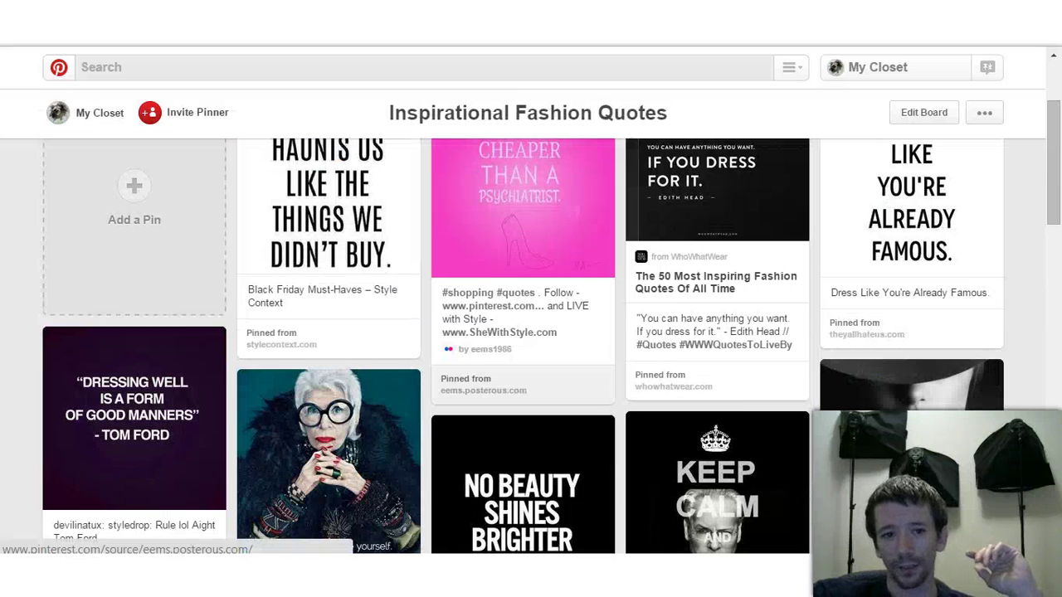
scroll(540, 390, "up", 1)
scroll(522, 332, "up", 1)
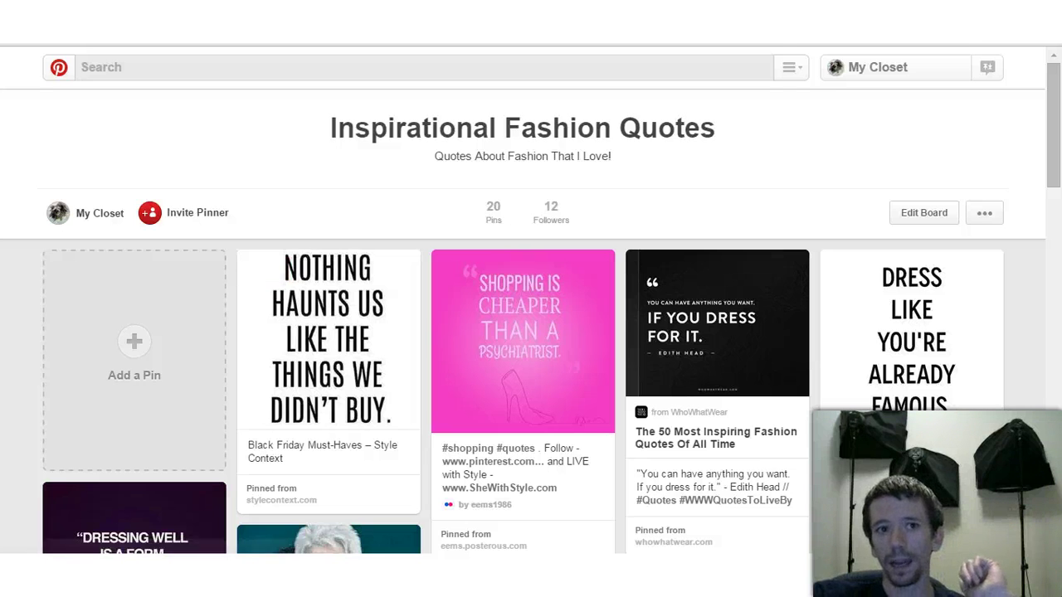
key("alt+Left")
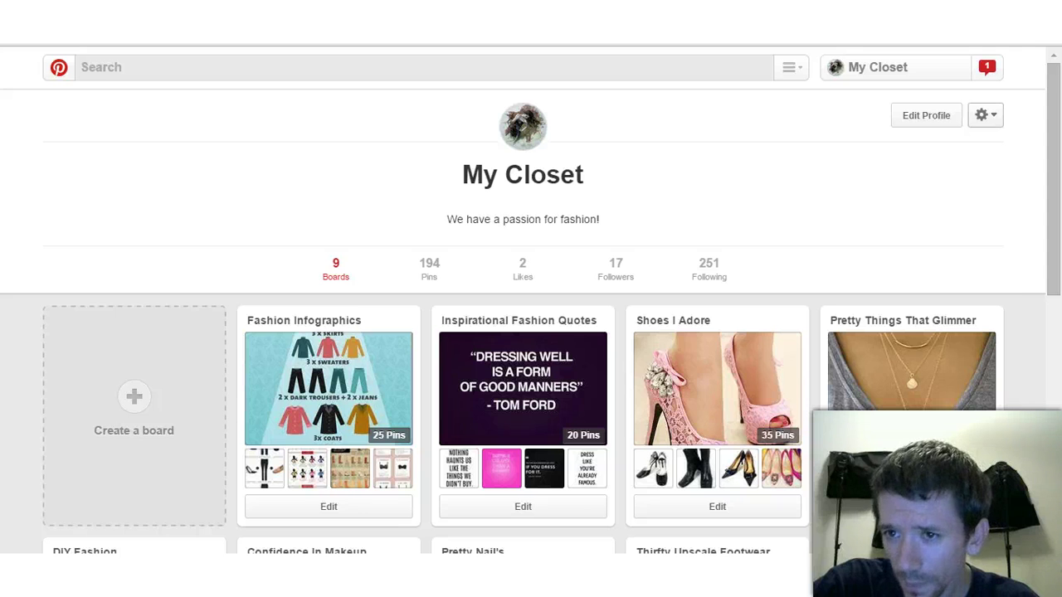
Step: Go to the business Account settings from the gear menu and jump to Social Networks
left_click(985, 115)
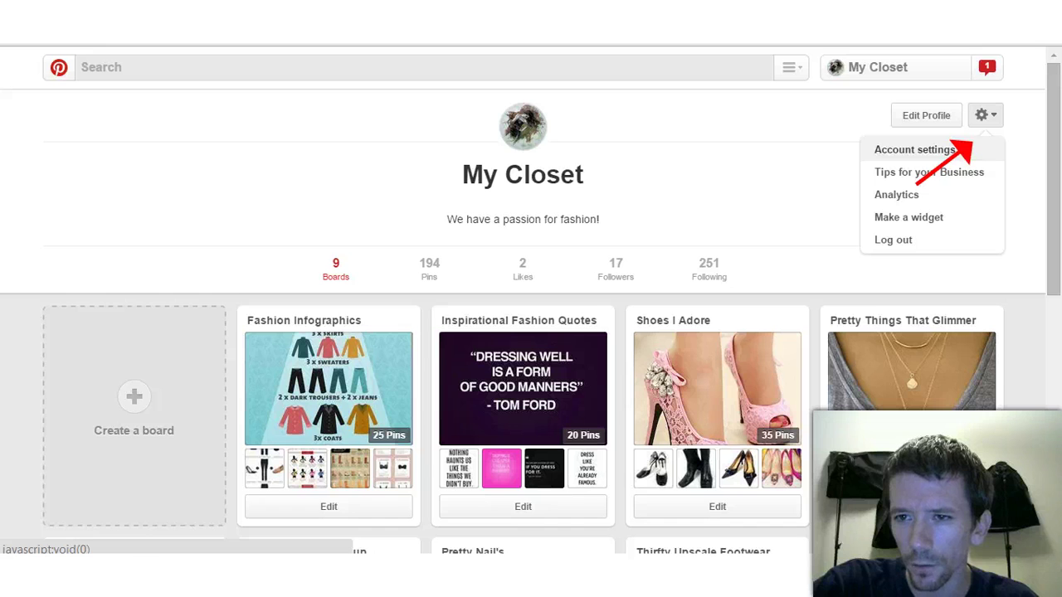
left_click(914, 150)
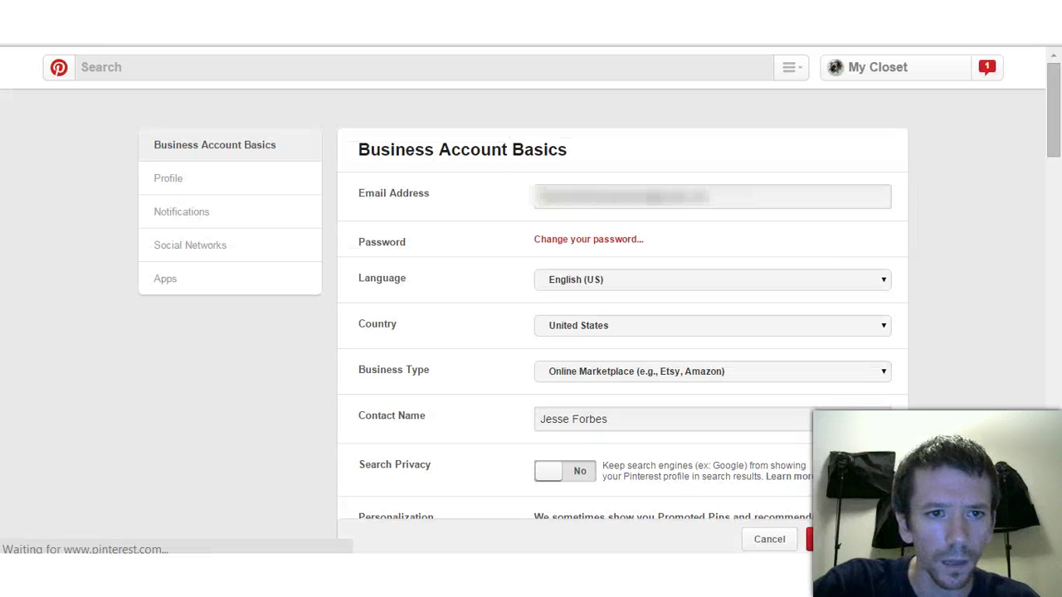
left_click(192, 245)
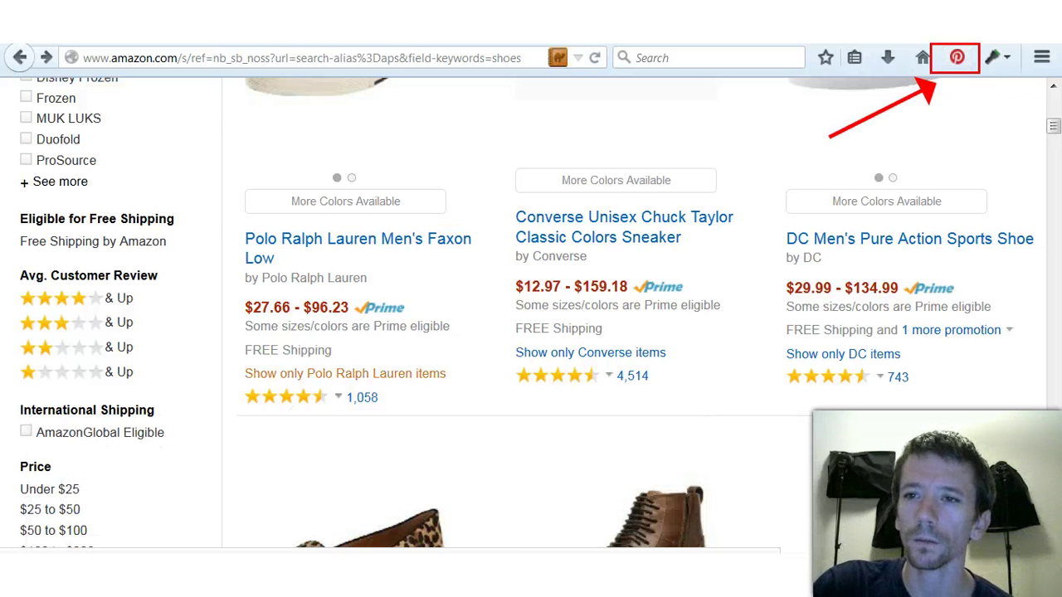
Step: Bring up Pinterest's image picker on the Polo Ralph Lauren Men's Faxon Low shoe page
scroll(345, 266, "up", 5)
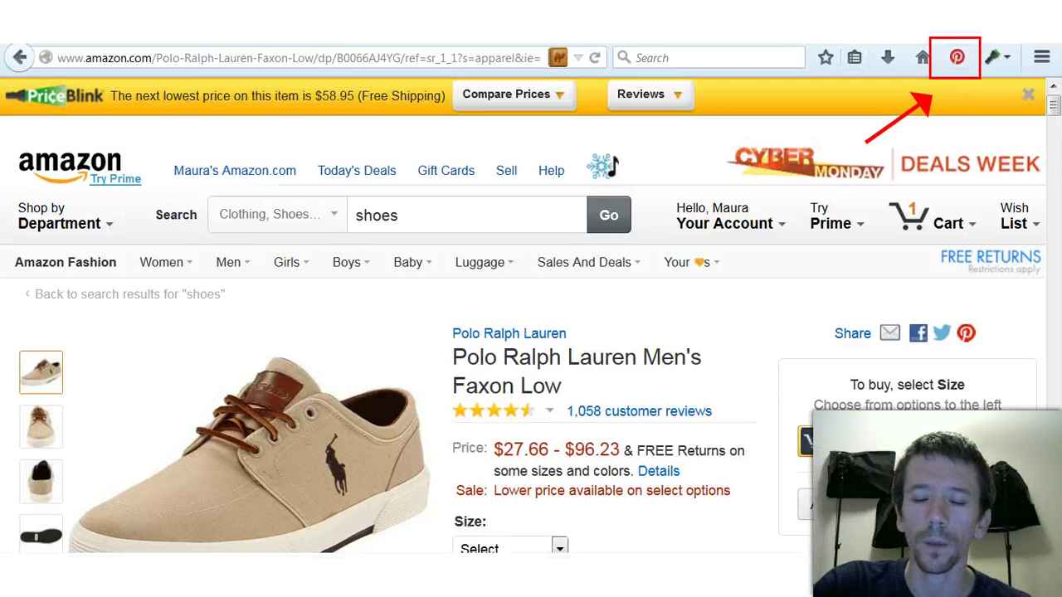
left_click(956, 58)
mouse_move(508, 226)
mouse_move(772, 227)
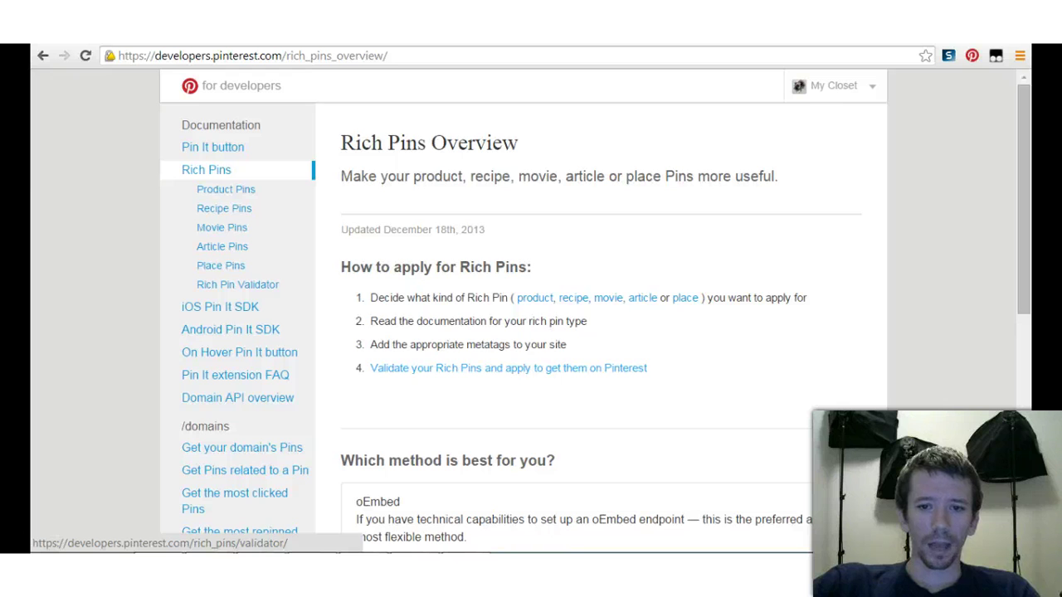
left_click(237, 284)
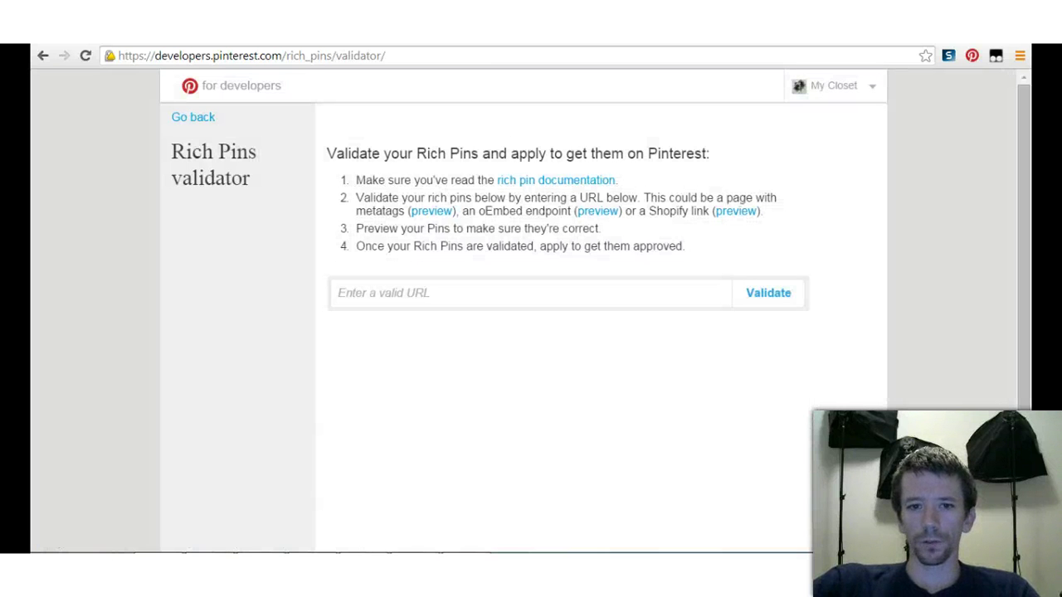
left_click(531, 293)
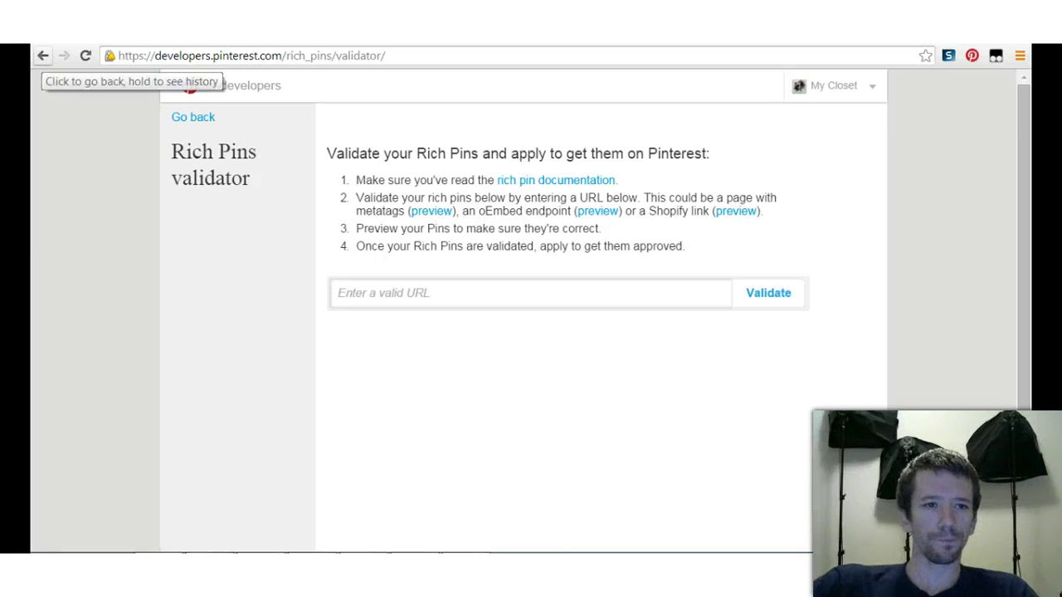
left_click(43, 55)
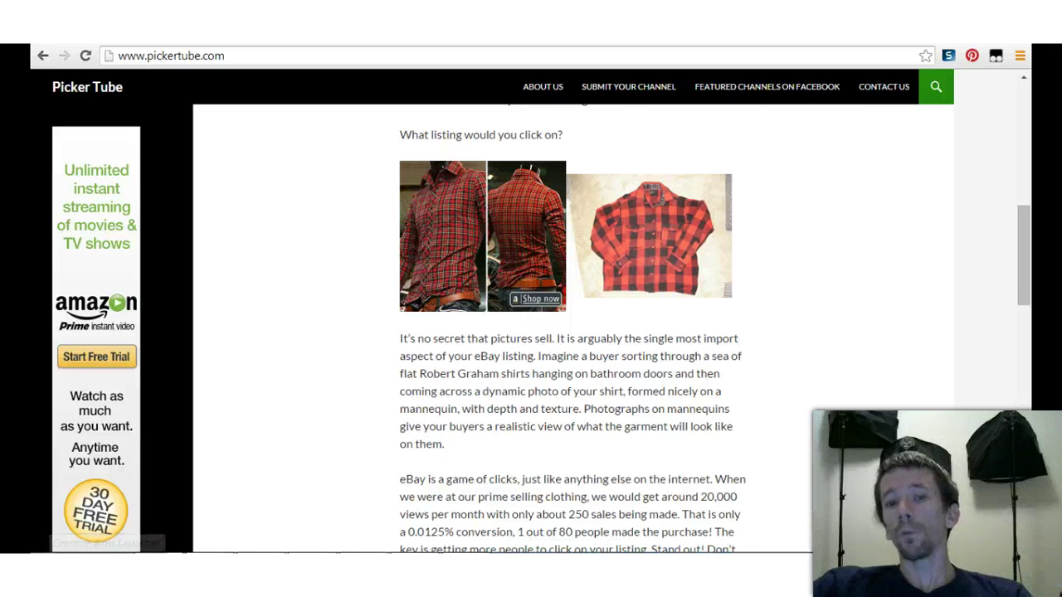
mouse_move(472, 229)
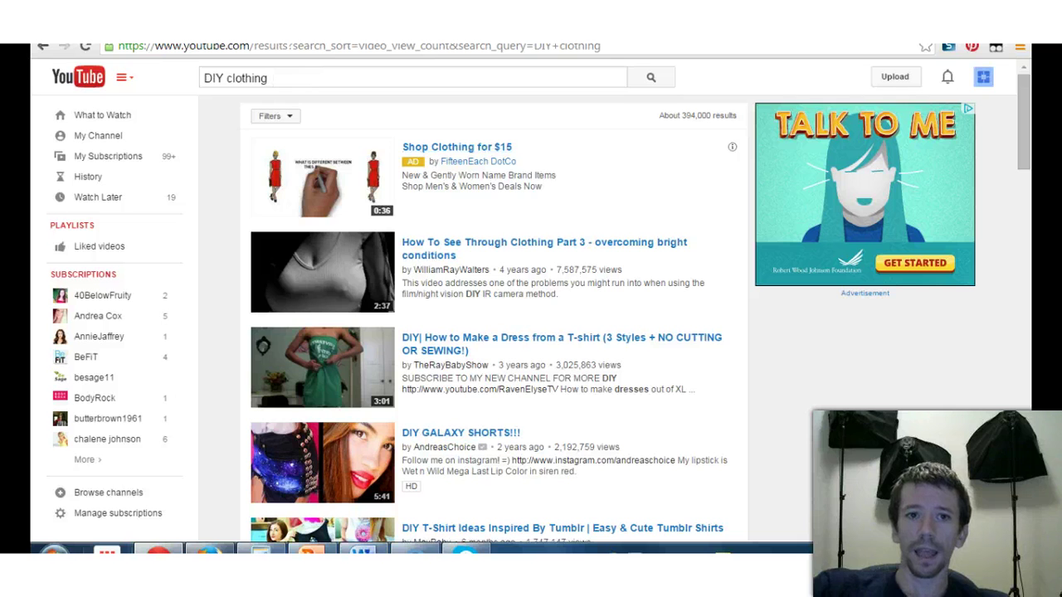
Step: Pin the DIY GALAXY SHORTS!!! video to the DIY Fashion board, then return to Firefox
left_click(275, 115)
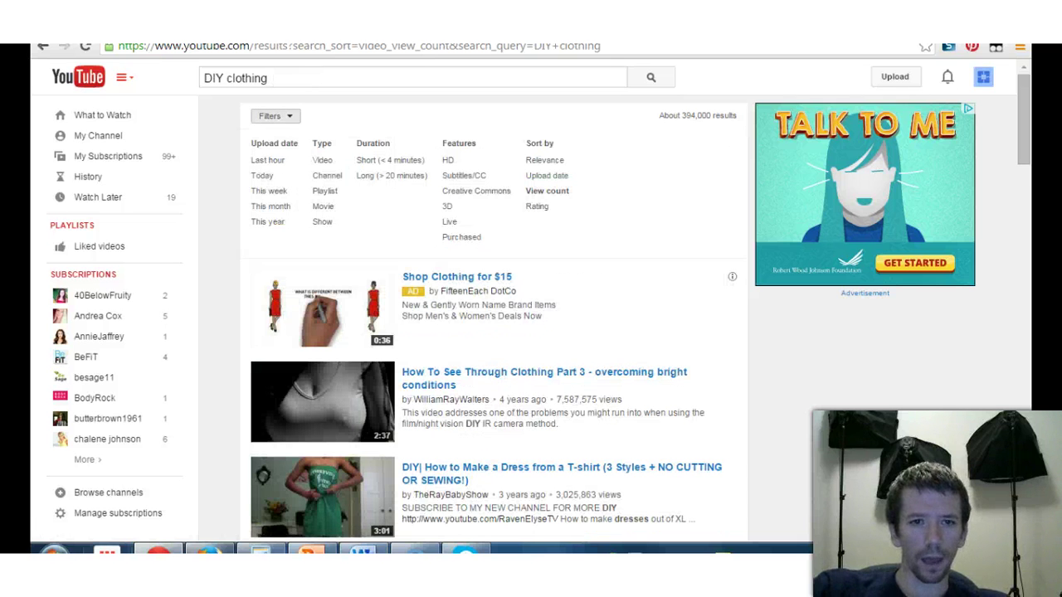
left_click(276, 115)
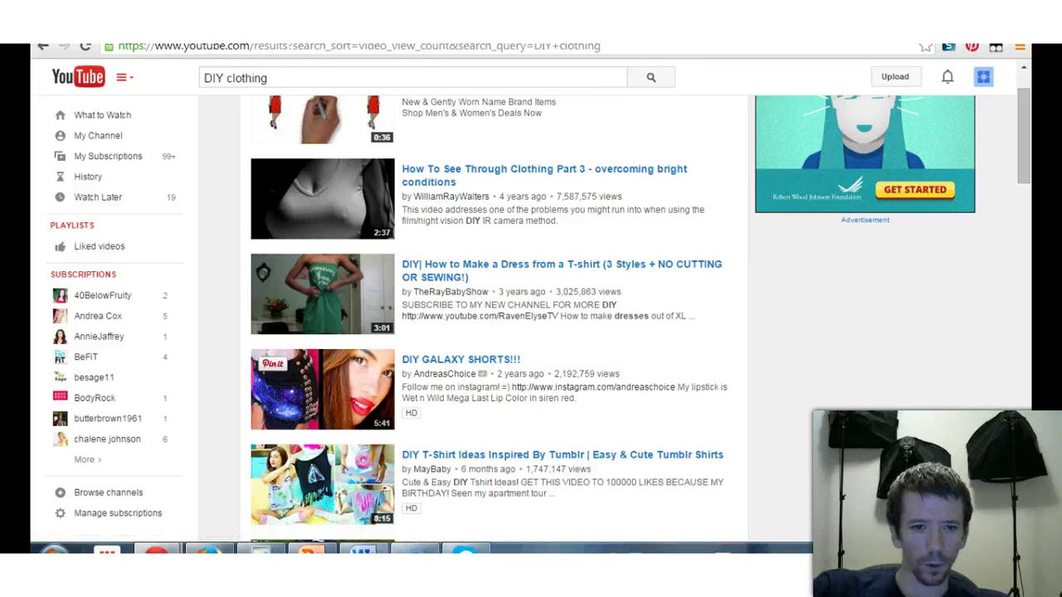
left_click(273, 363)
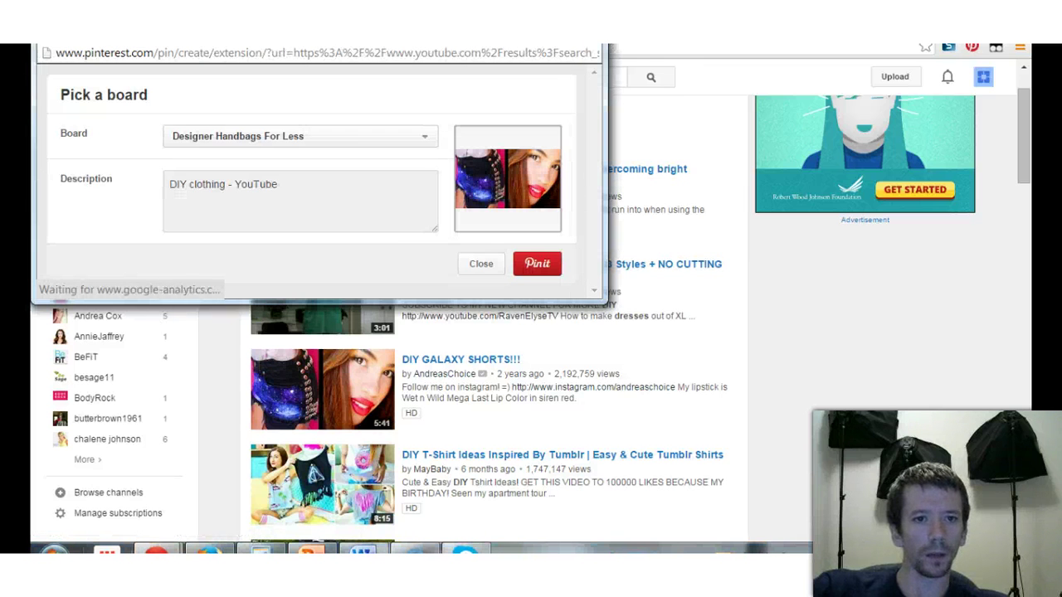
left_click(200, 178)
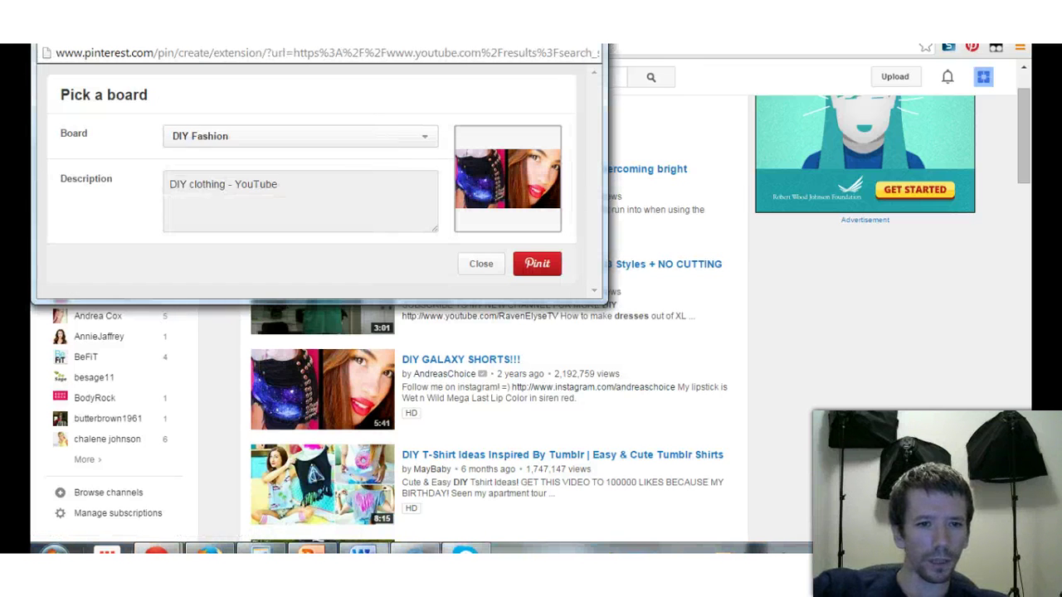
left_click(537, 264)
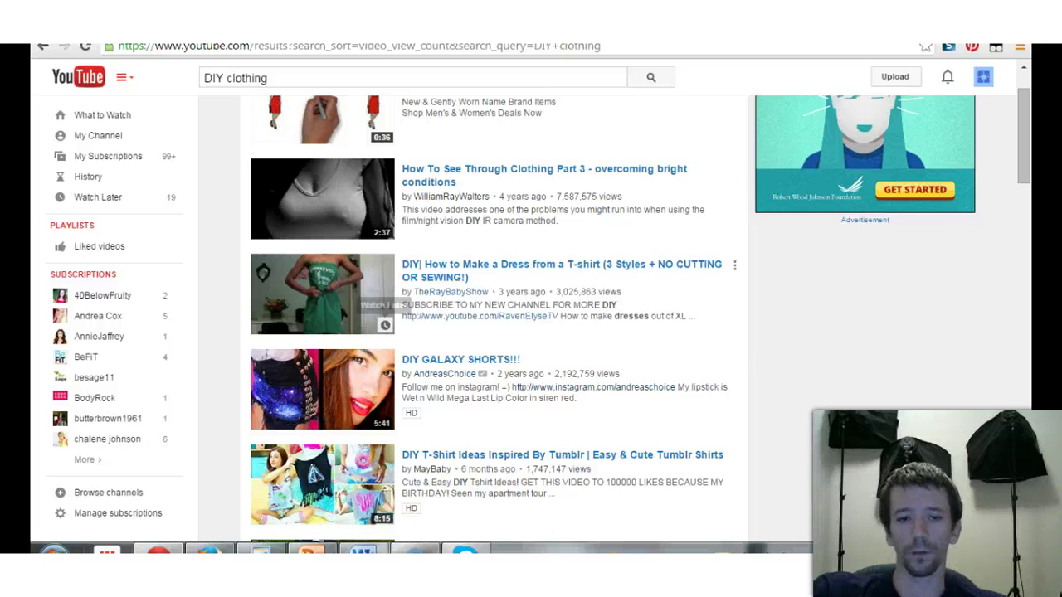
scroll(498, 365, "down", 2)
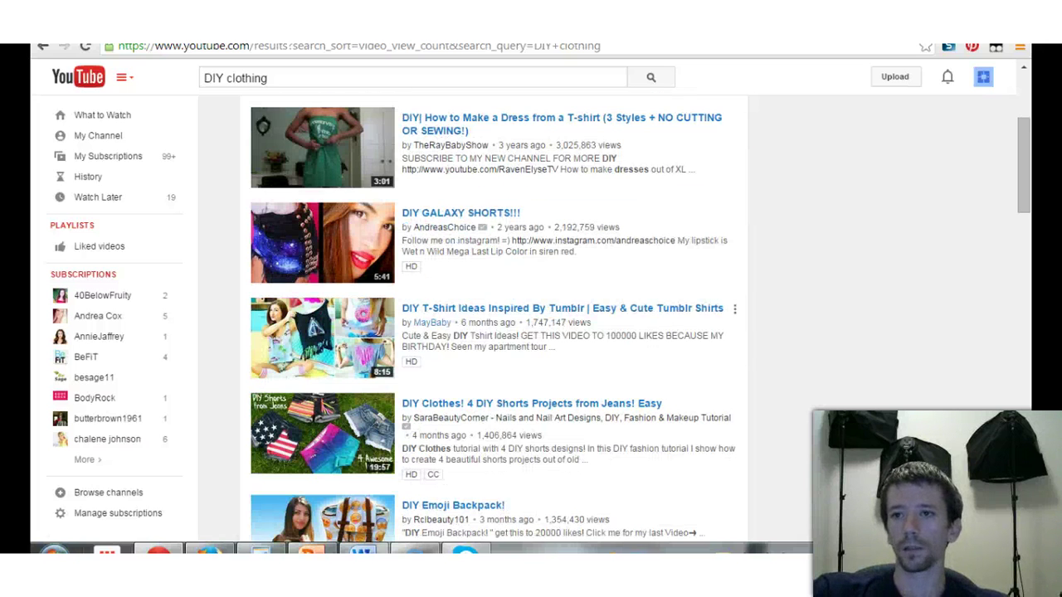
mouse_move(465, 418)
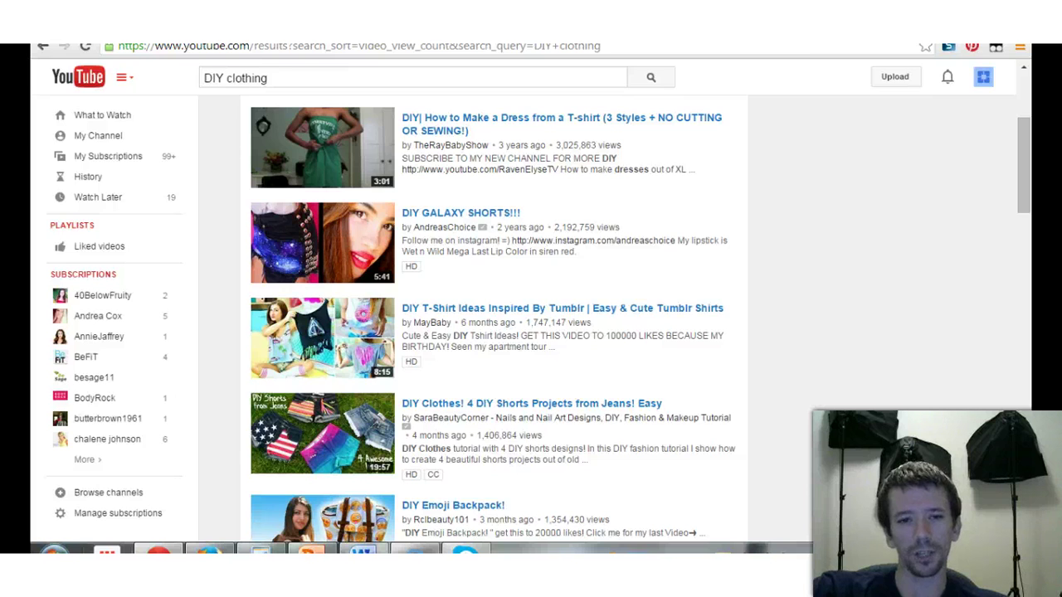
key("alt+Tab")
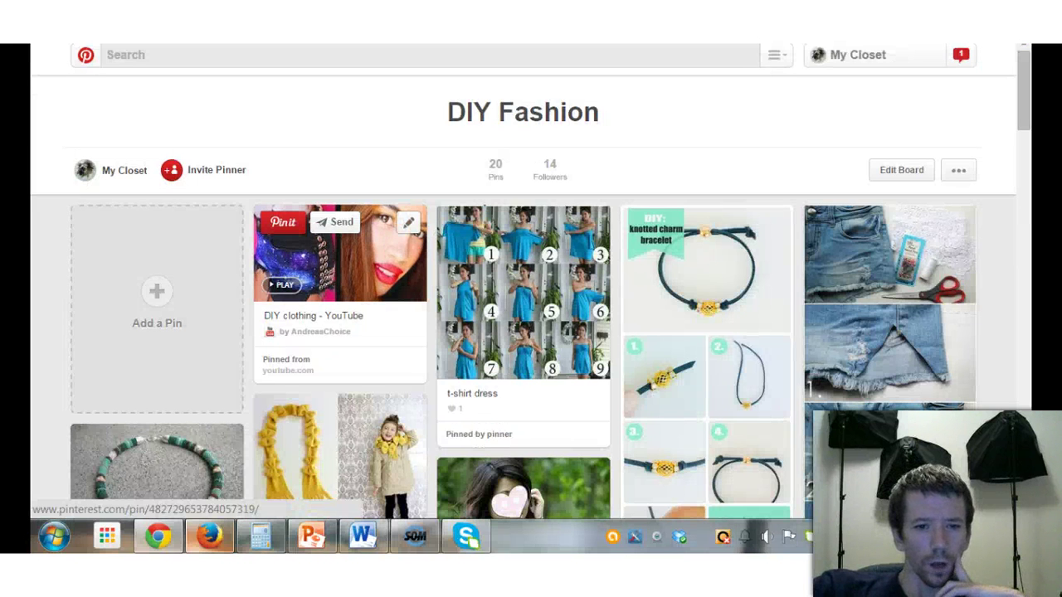
Step: Play the new DIY GALAXY SHORTS!!! pin's video, pause it, and close the closeup
left_click(336, 253)
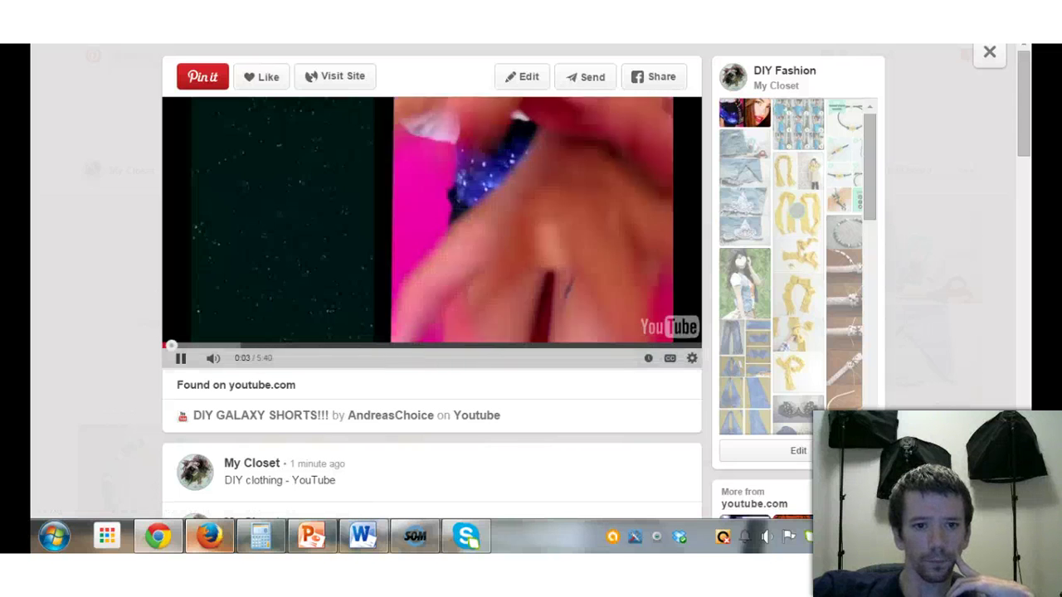
key("space")
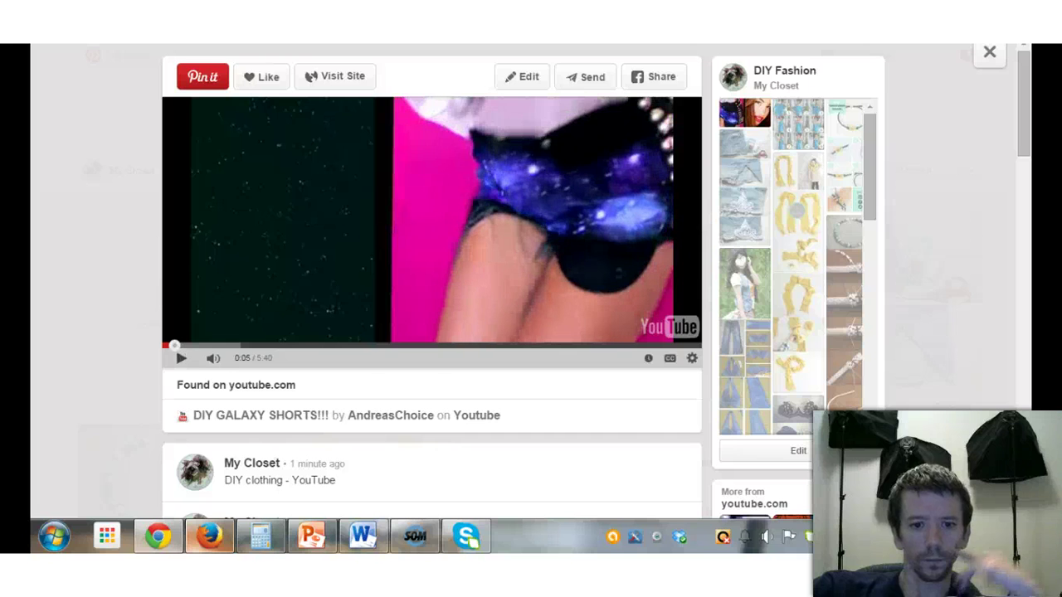
key("Escape")
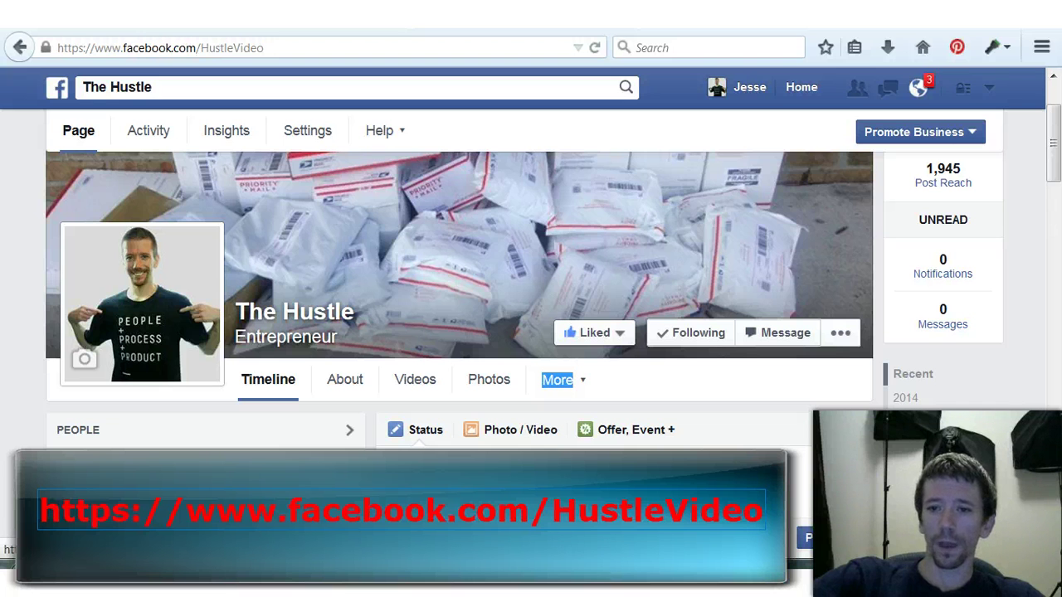
Step: Browse the Sellers Helping Sellers On eBay & Amazon!! group's pinned post and feed
mouse_move(595, 332)
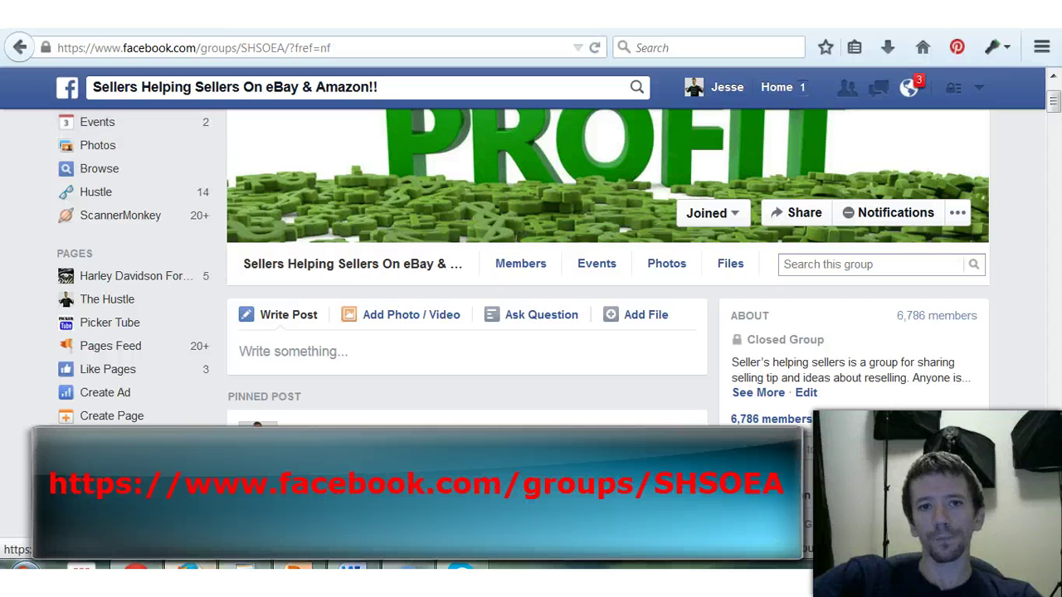
scroll(557, 321, "up", 1)
scroll(558, 321, "up", 2)
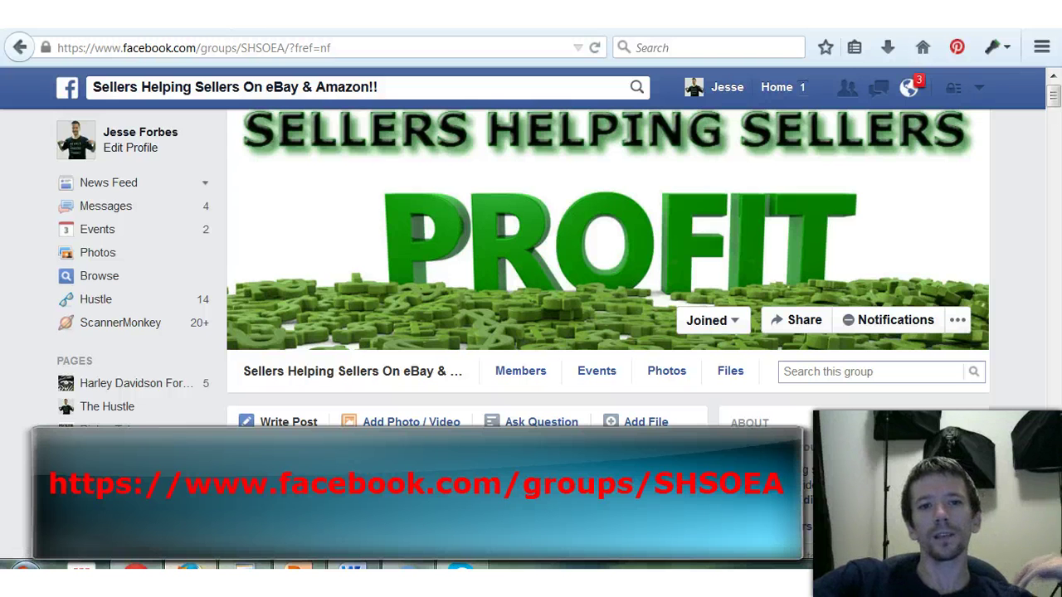
scroll(558, 321, "down", 3)
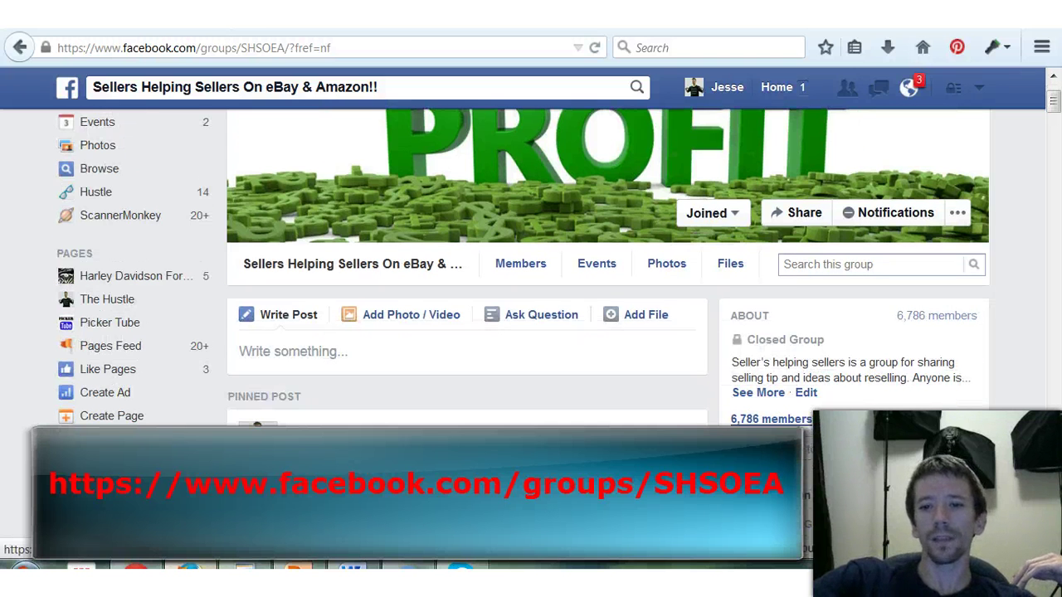
scroll(551, 321, "down", 5)
scroll(551, 321, "down", 2)
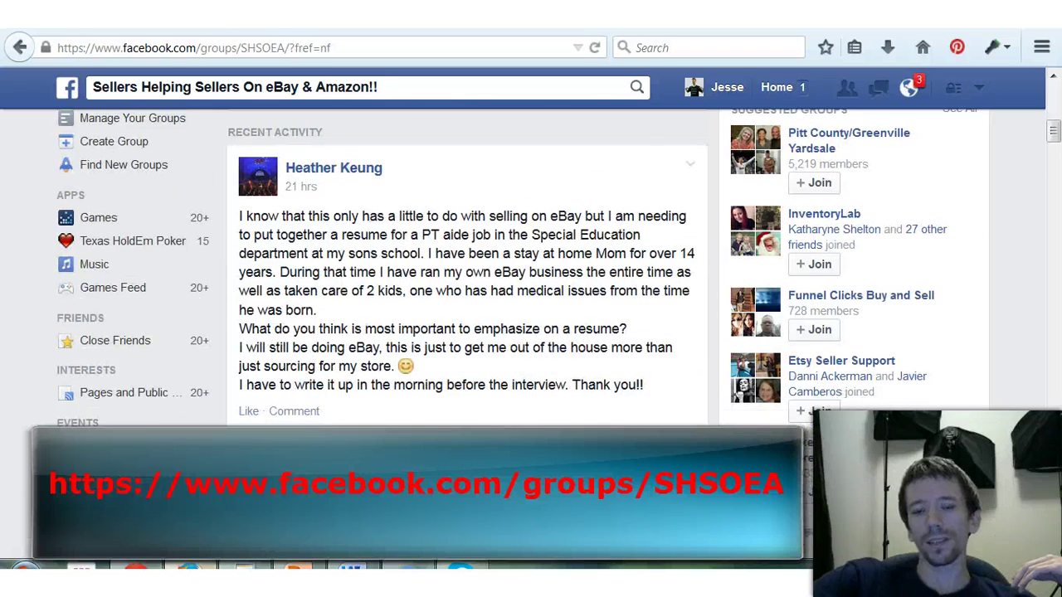
scroll(550, 321, "up", 2)
scroll(551, 321, "up", 3)
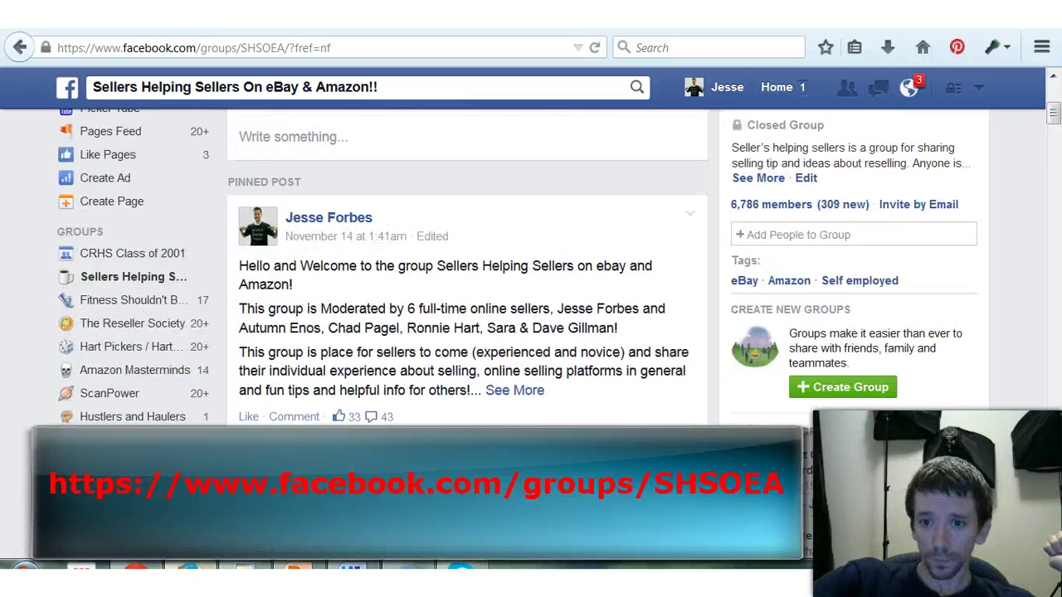
scroll(551, 321, "down", 5)
scroll(551, 321, "down", 5)
scroll(551, 321, "down", 5)
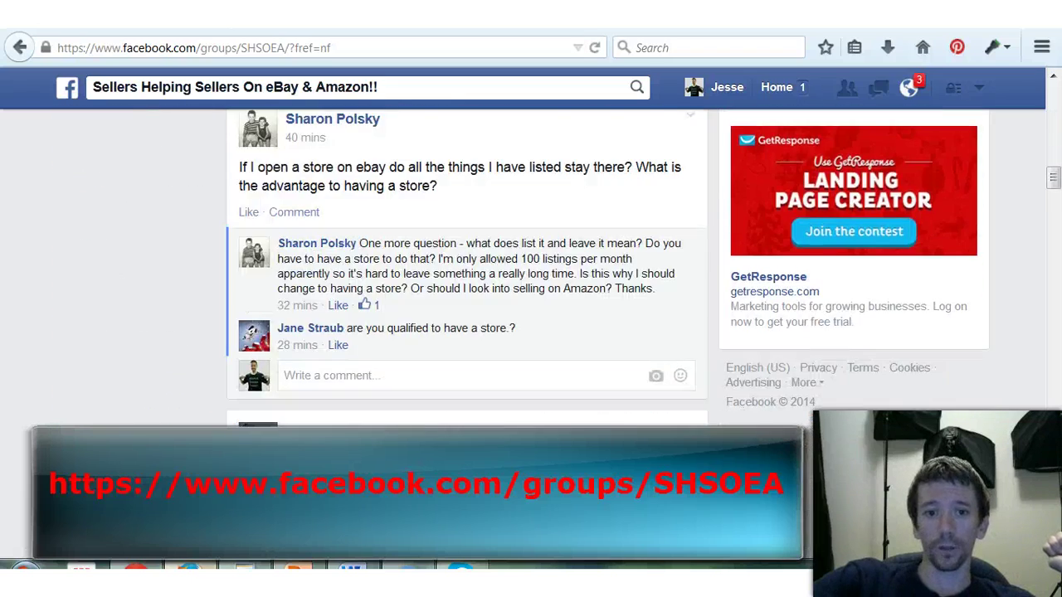
scroll(551, 321, "up", 10)
scroll(551, 321, "up", 15)
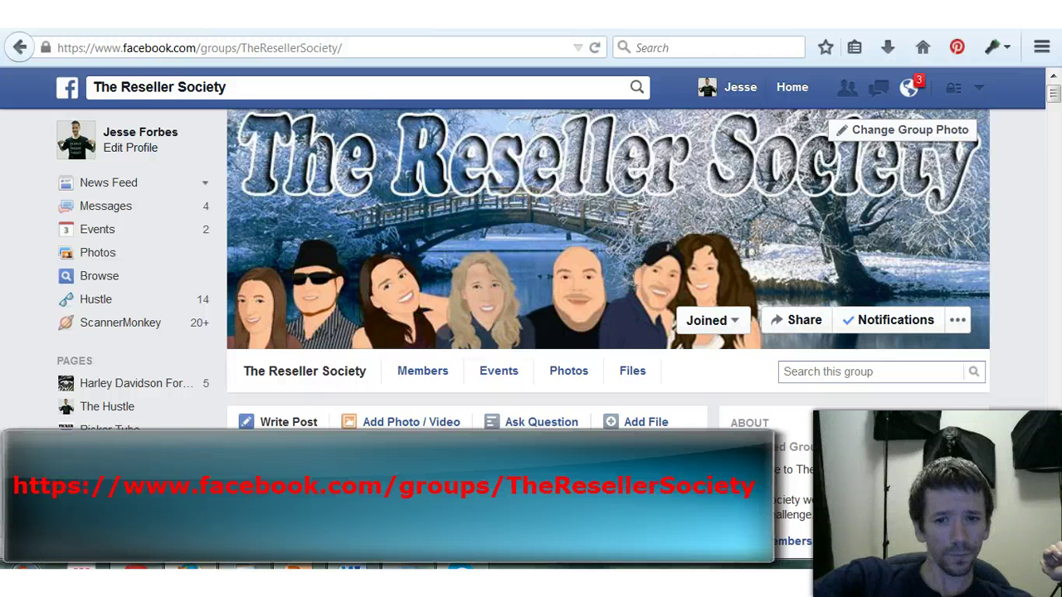
scroll(626, 290, "down", 3)
scroll(627, 291, "up", 3)
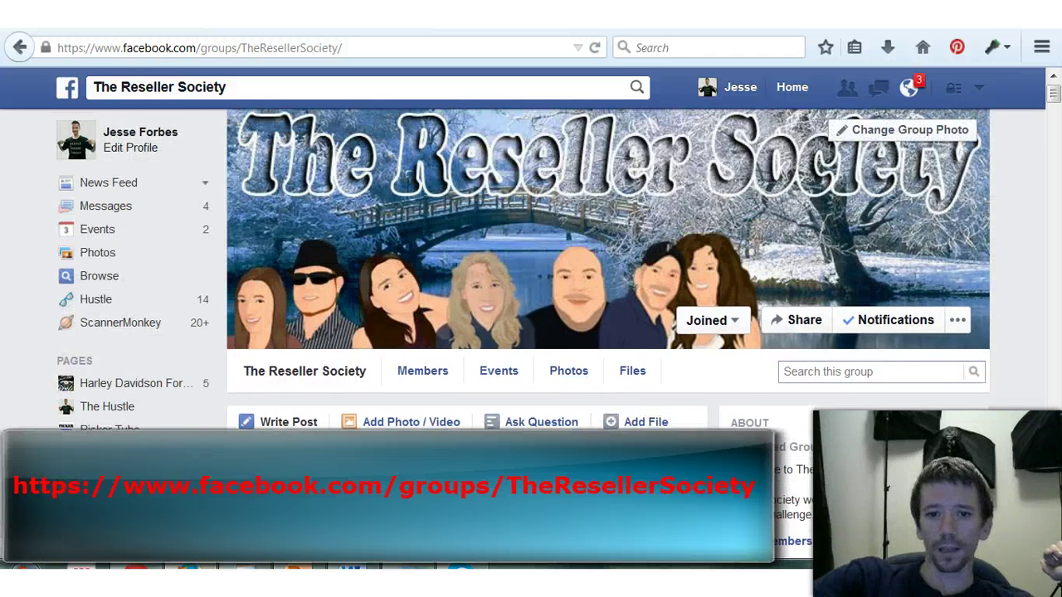
scroll(627, 290, "down", 3)
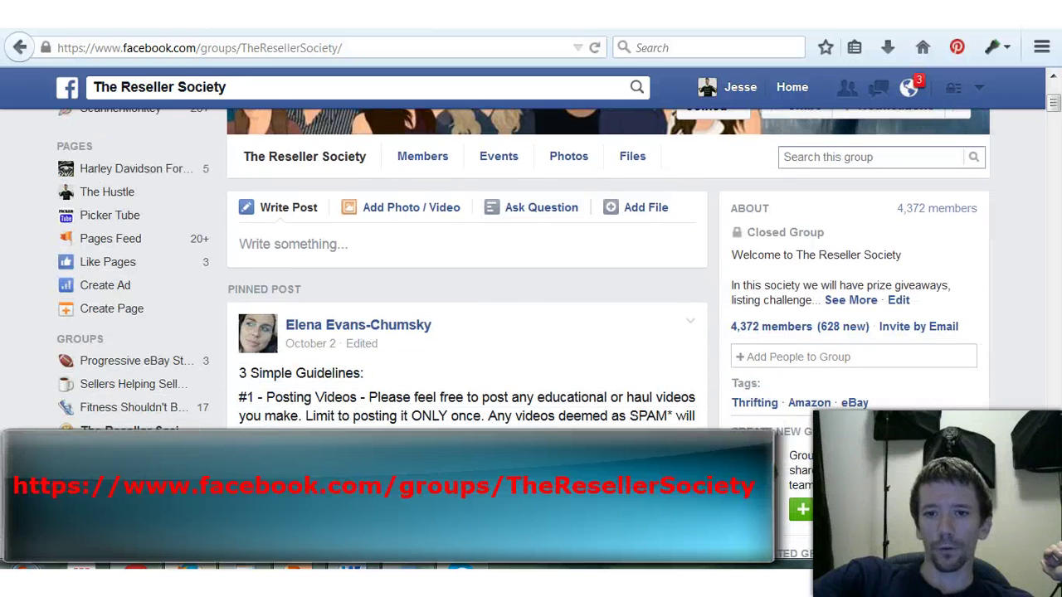
scroll(626, 290, "down", 10)
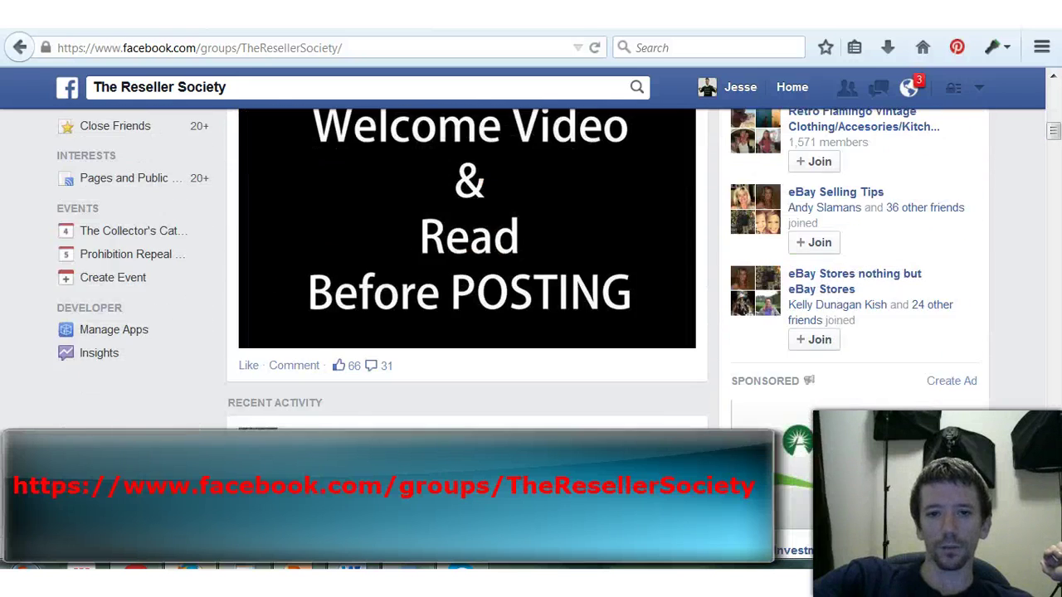
scroll(468, 270, "down", 3)
scroll(468, 271, "up", 10)
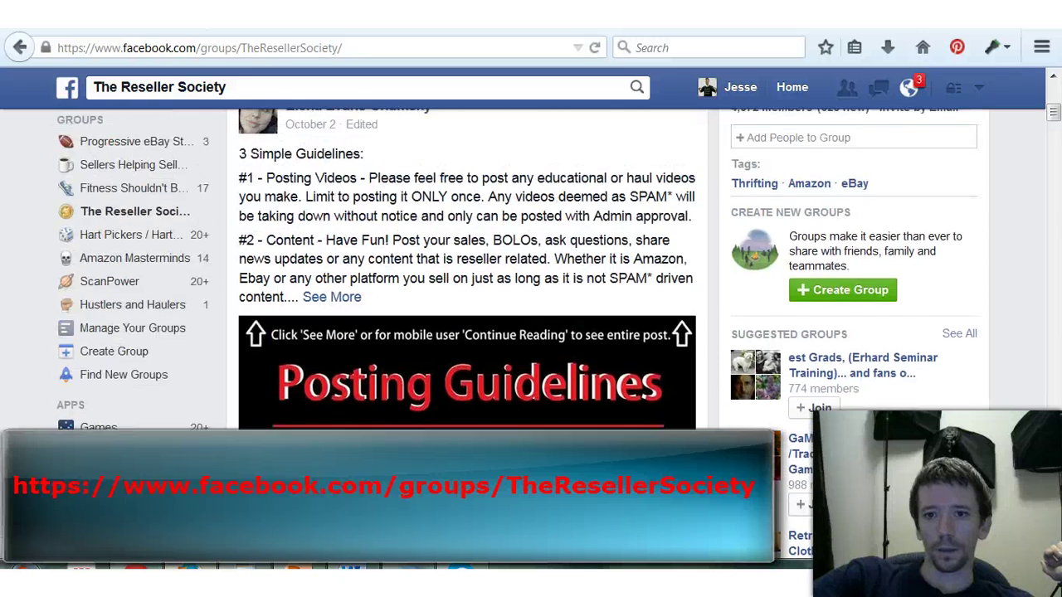
scroll(468, 270, "up", 2)
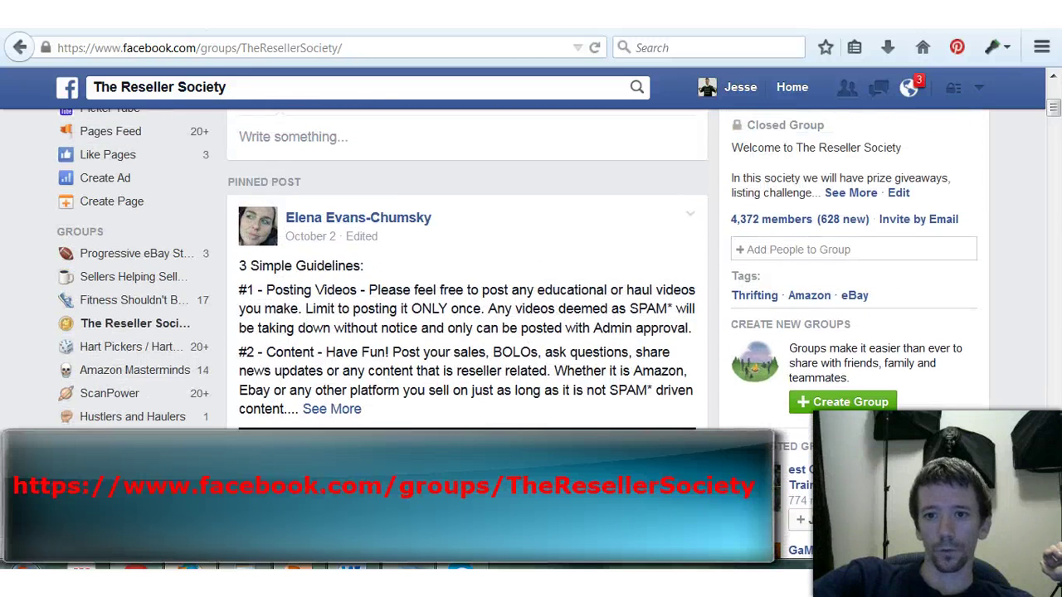
scroll(468, 270, "down", 8)
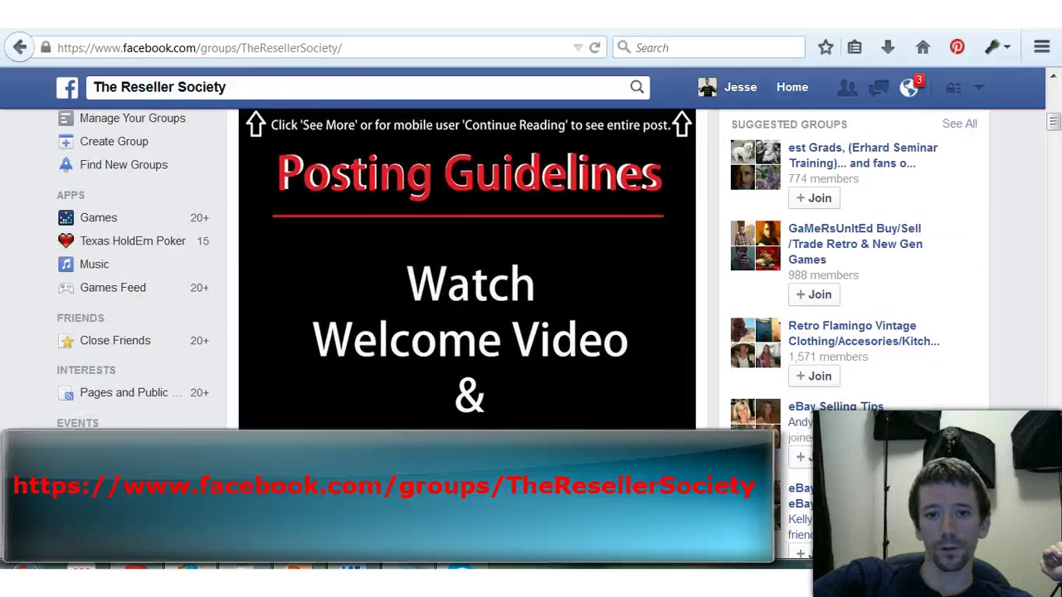
scroll(468, 270, "down", 10)
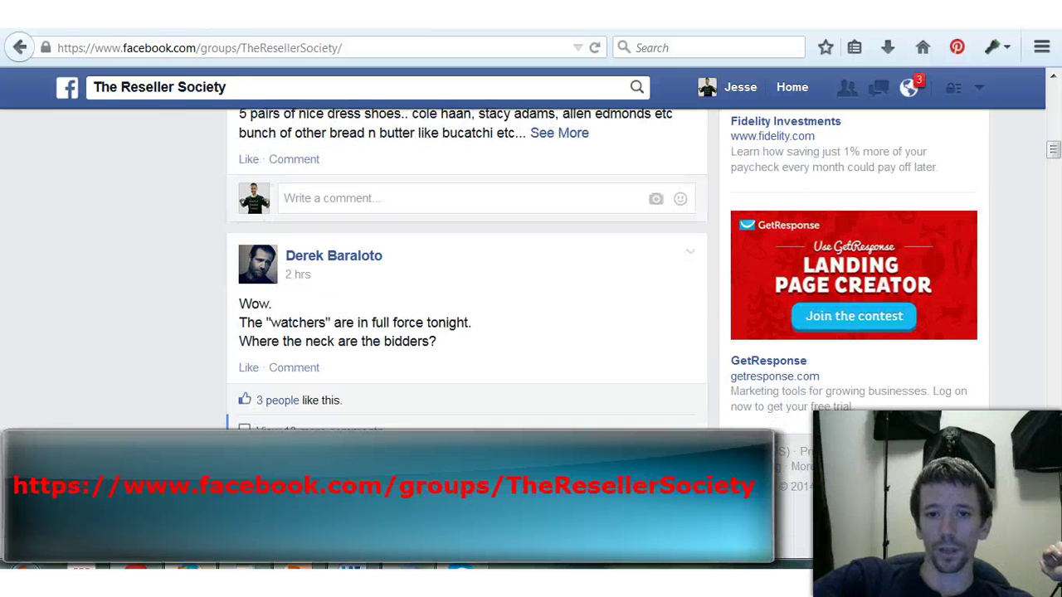
scroll(468, 271, "up", 18)
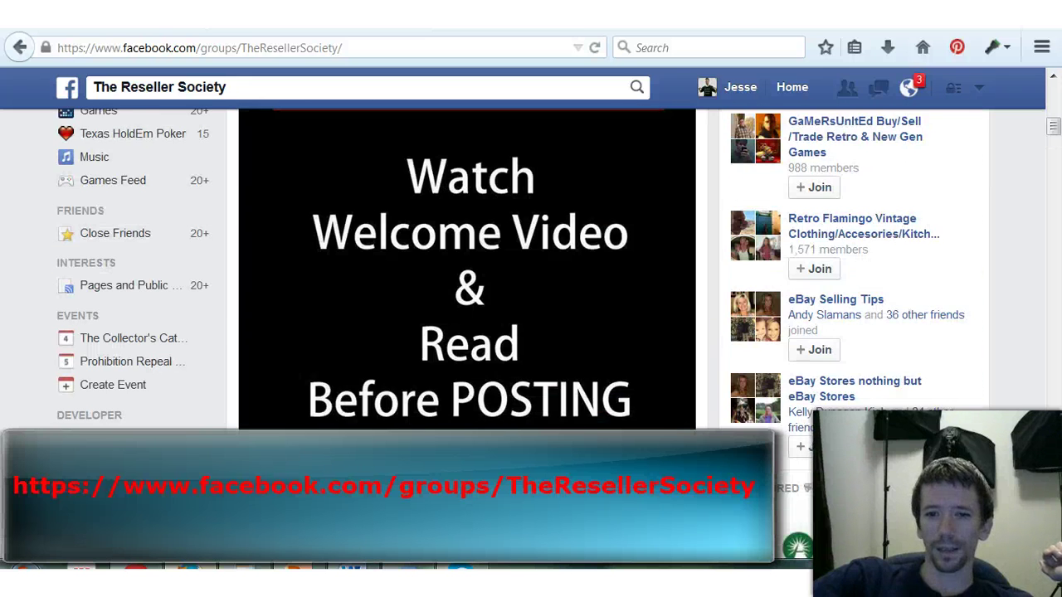
scroll(422, 371, "up", 2)
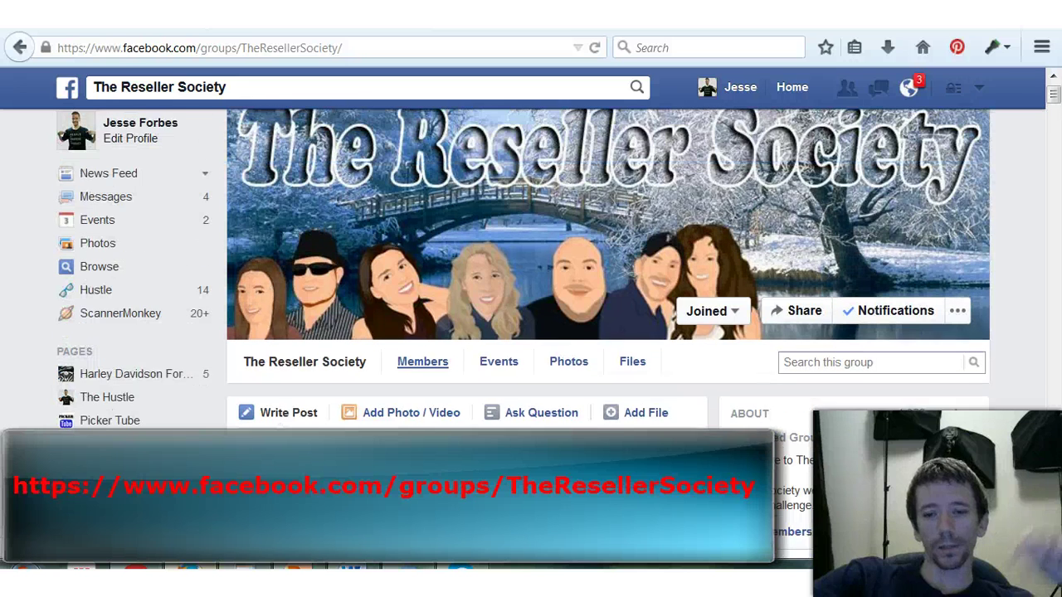